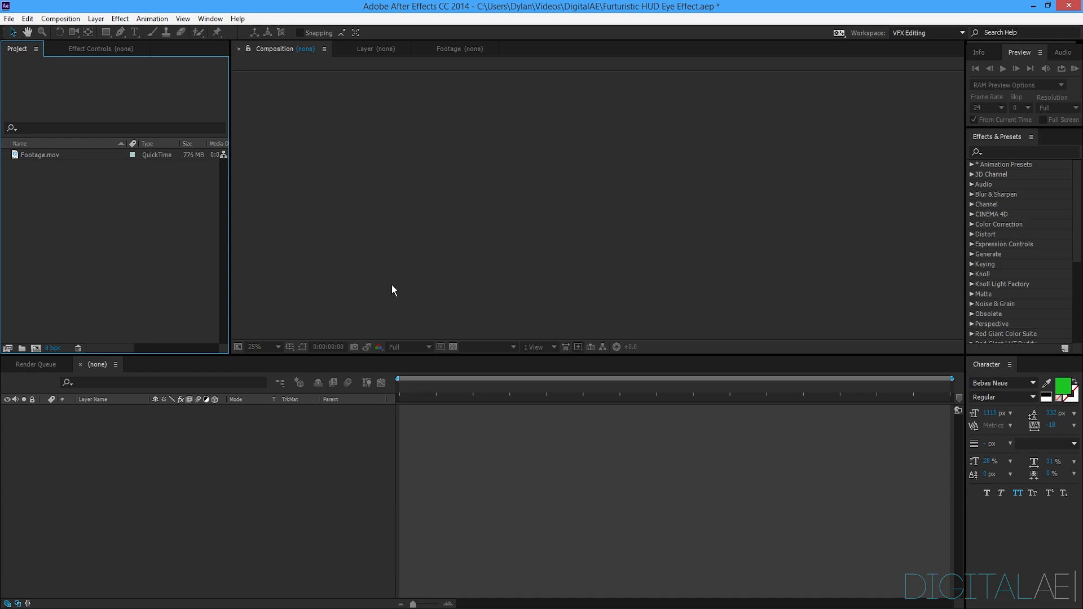
click(376, 284)
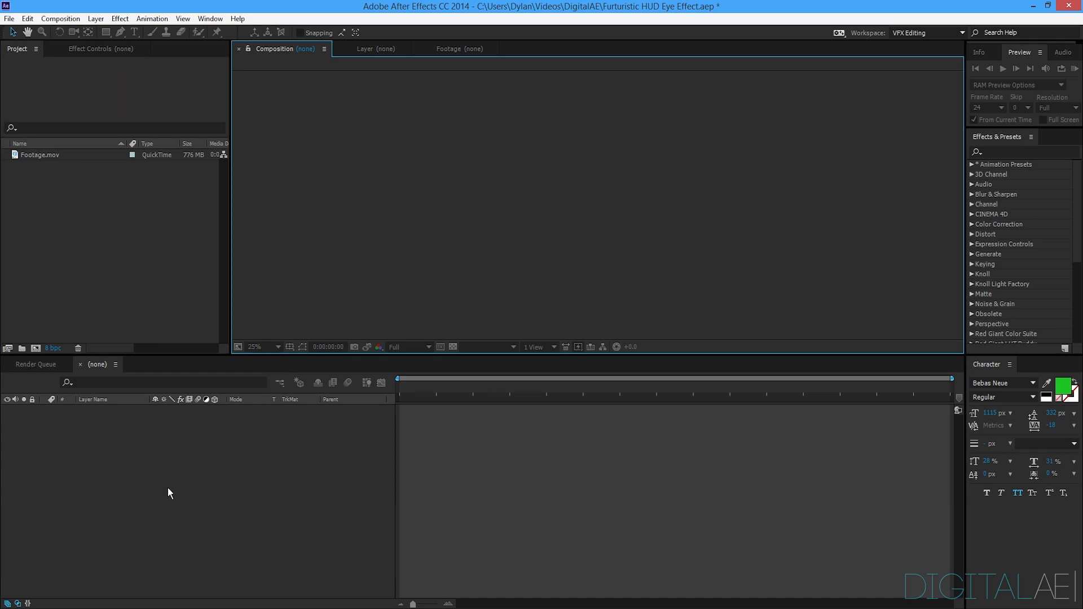
click(181, 449)
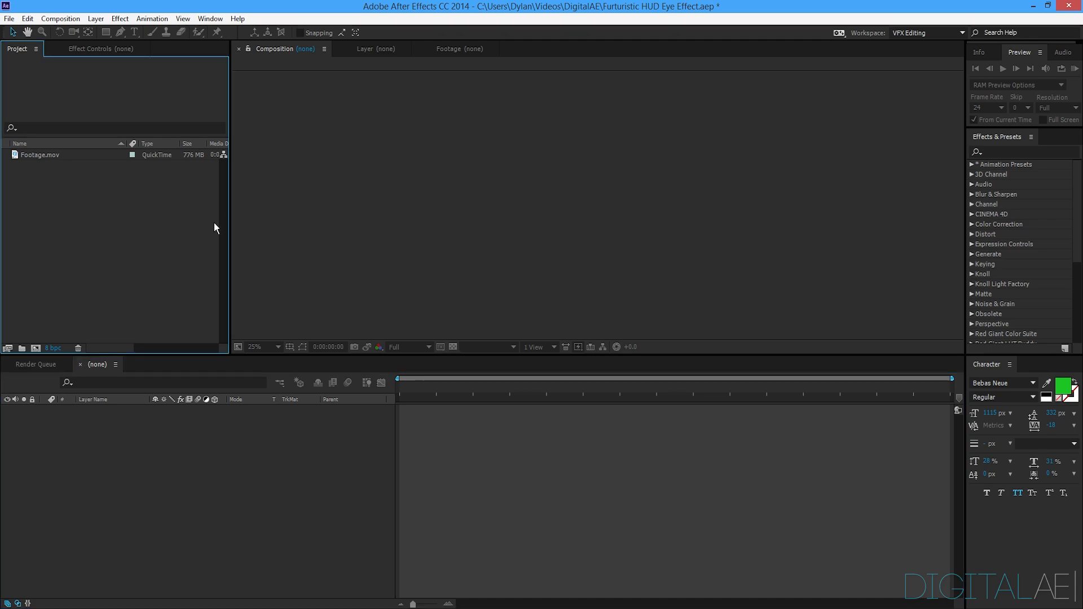
click(380, 225)
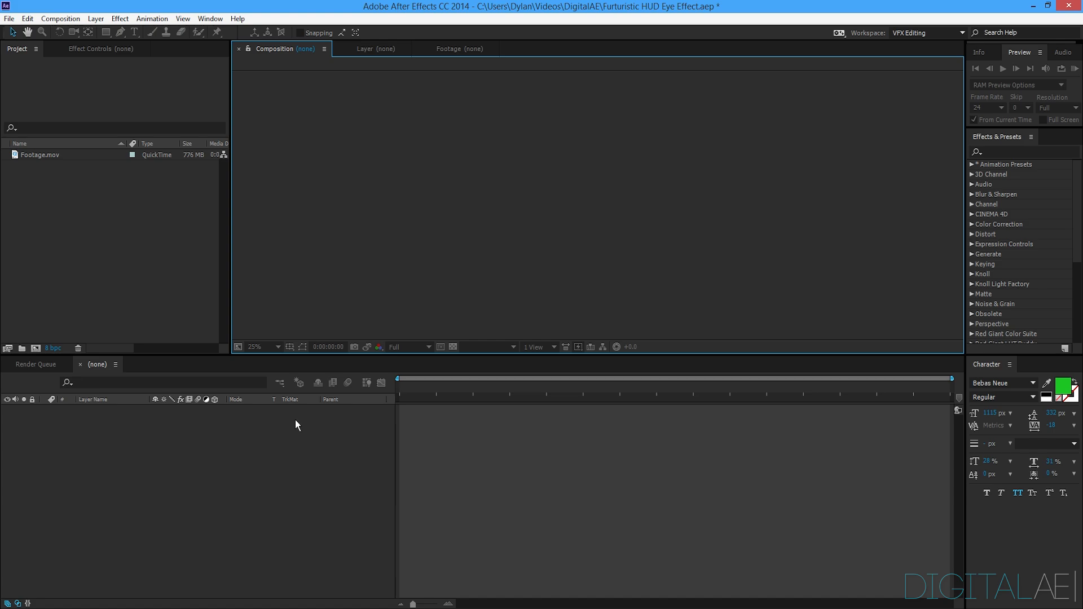
click(204, 275)
click(323, 277)
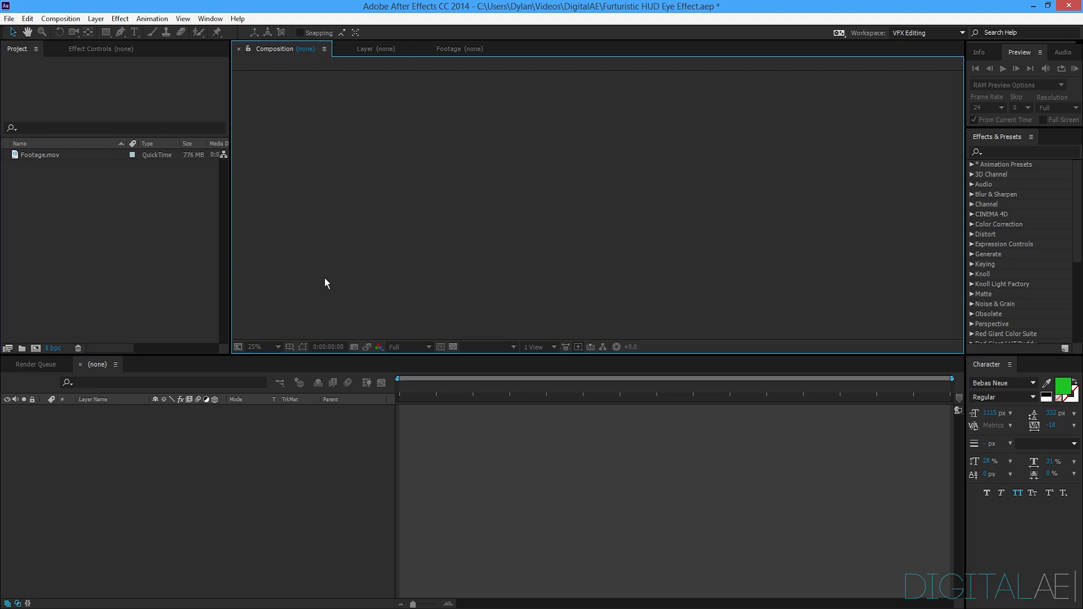
click(182, 438)
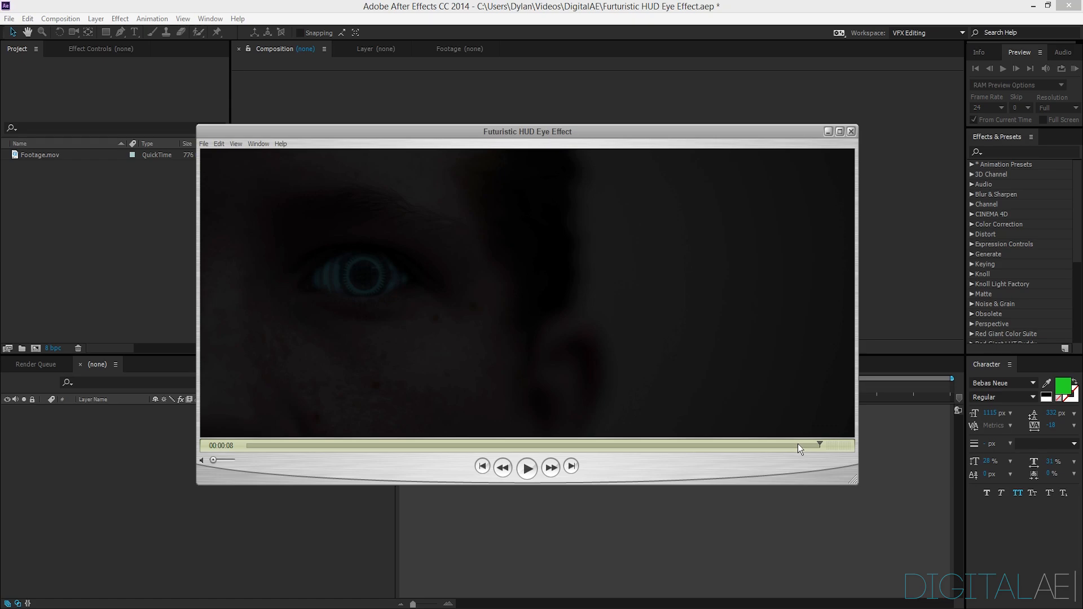
Play and scrub through the finished Futuristic HUD Eye Effect video to examine the glowing eye graphics, and minimize the player.
drag(798, 445, 231, 456)
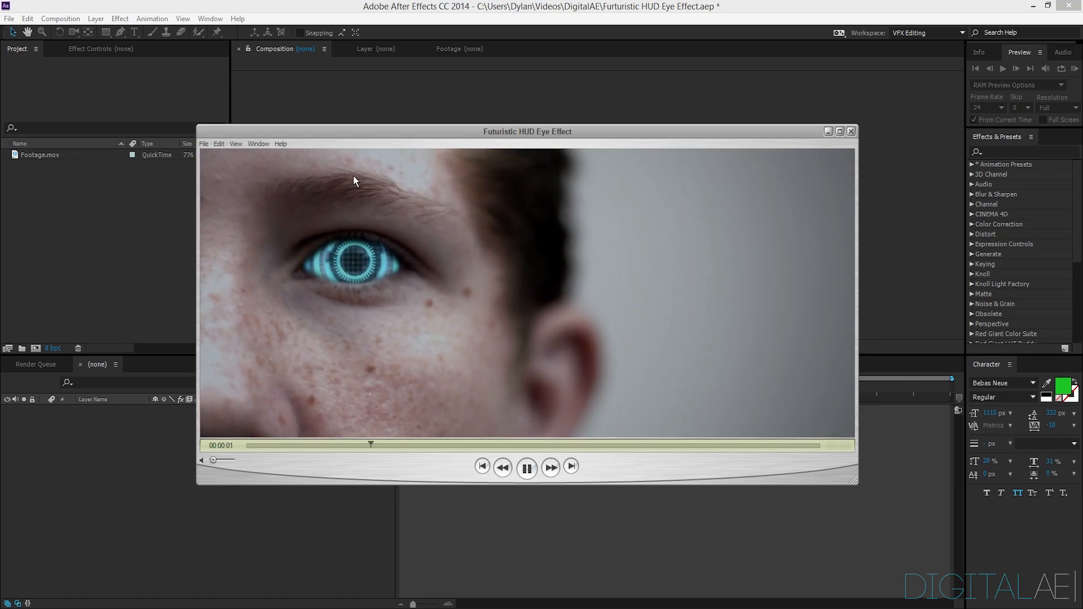
key(space)
drag(376, 446, 428, 446)
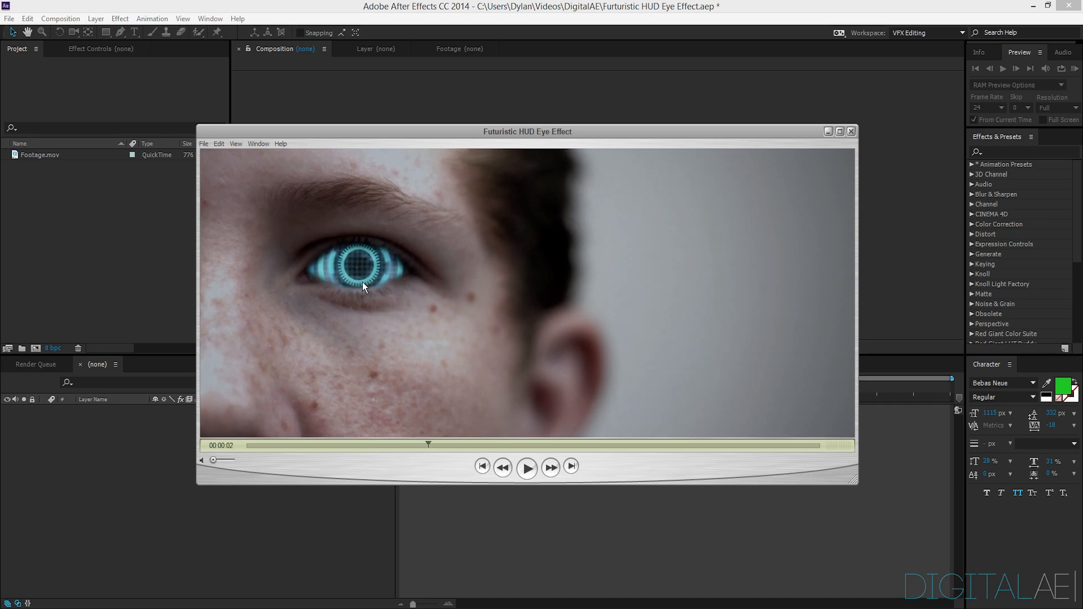
click(527, 469)
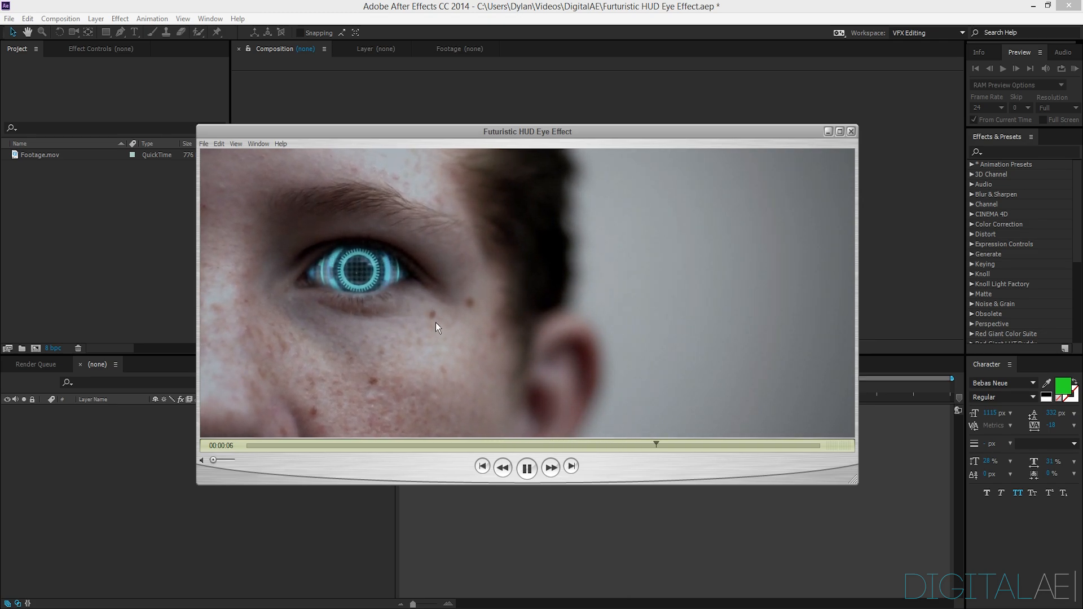
click(527, 469)
drag(679, 452, 625, 444)
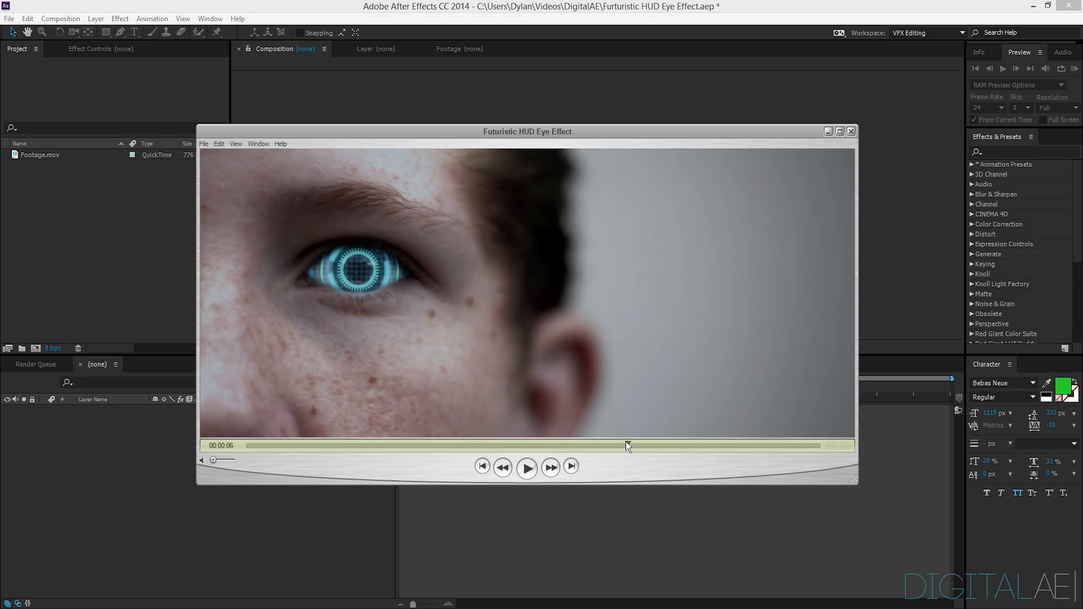
click(530, 469)
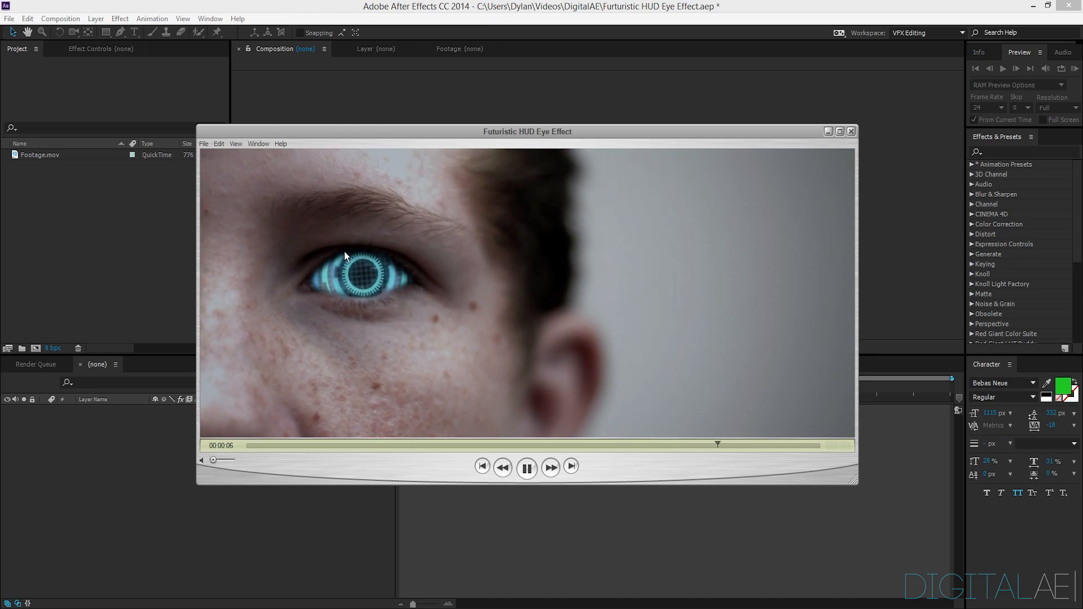
click(527, 468)
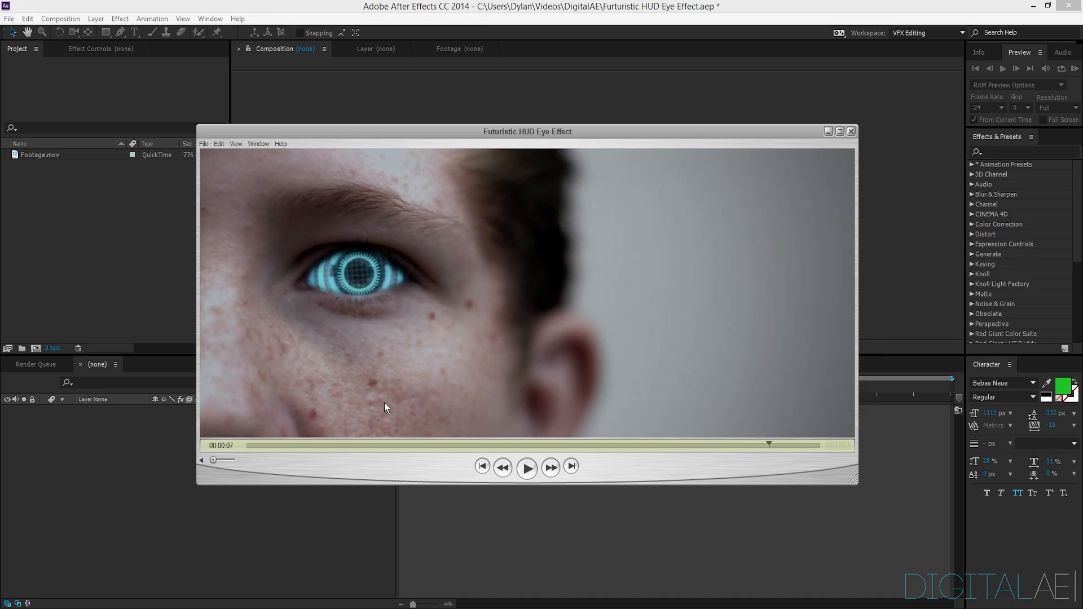
drag(439, 136, 417, 122)
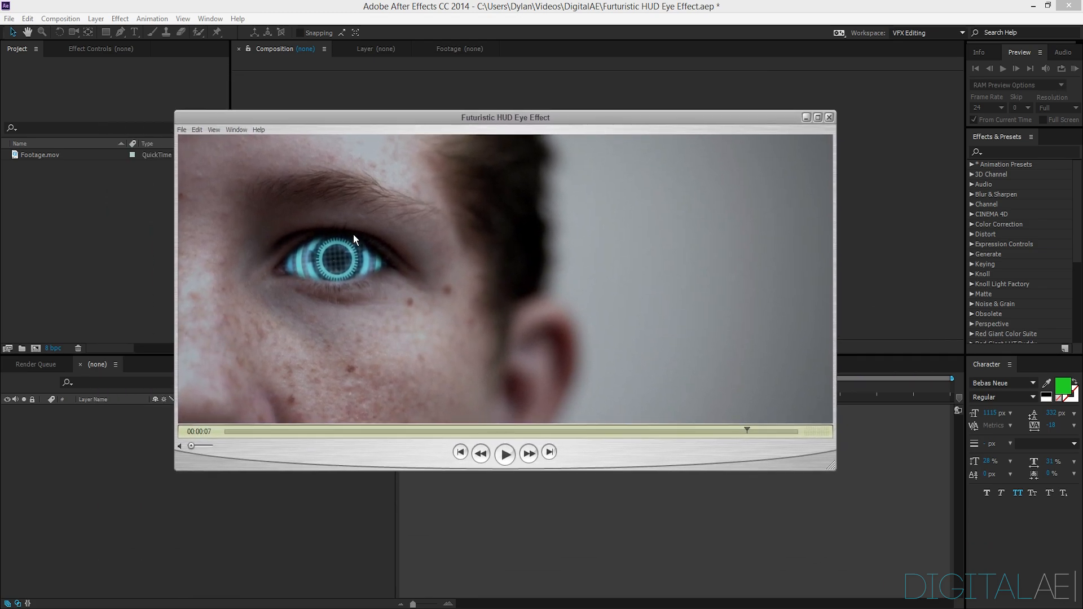
click(806, 117)
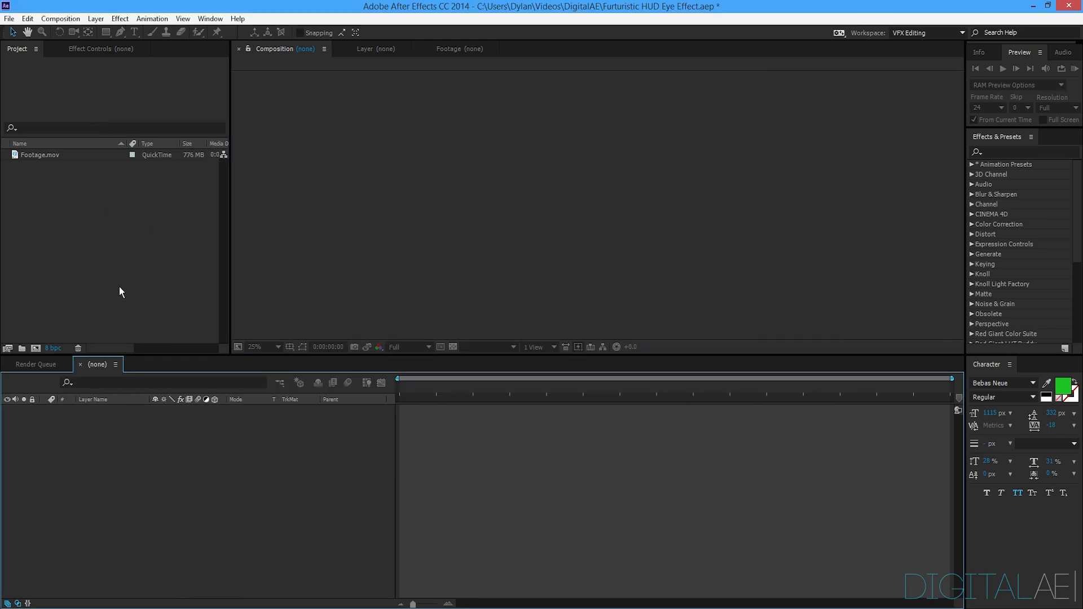
Start a new composition and name it HUD Eye.
click(103, 262)
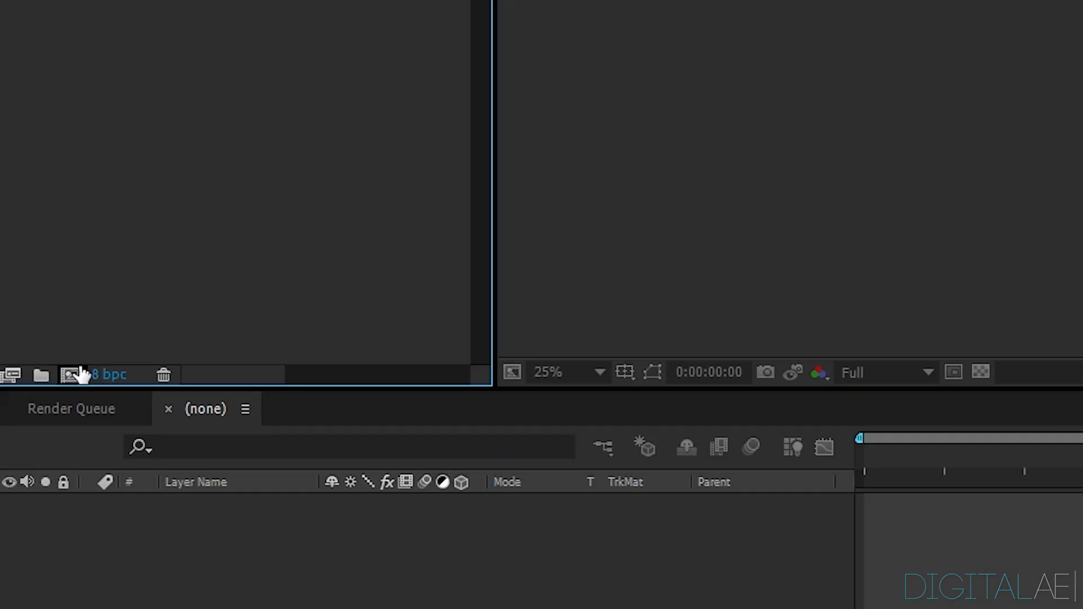
click(38, 348)
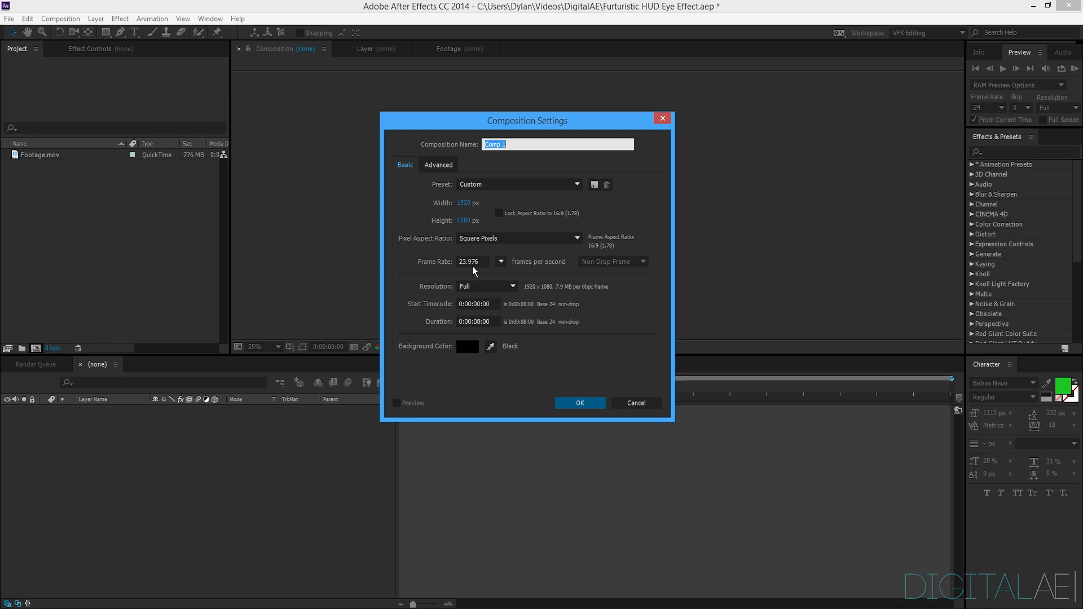
key(BackSpace)
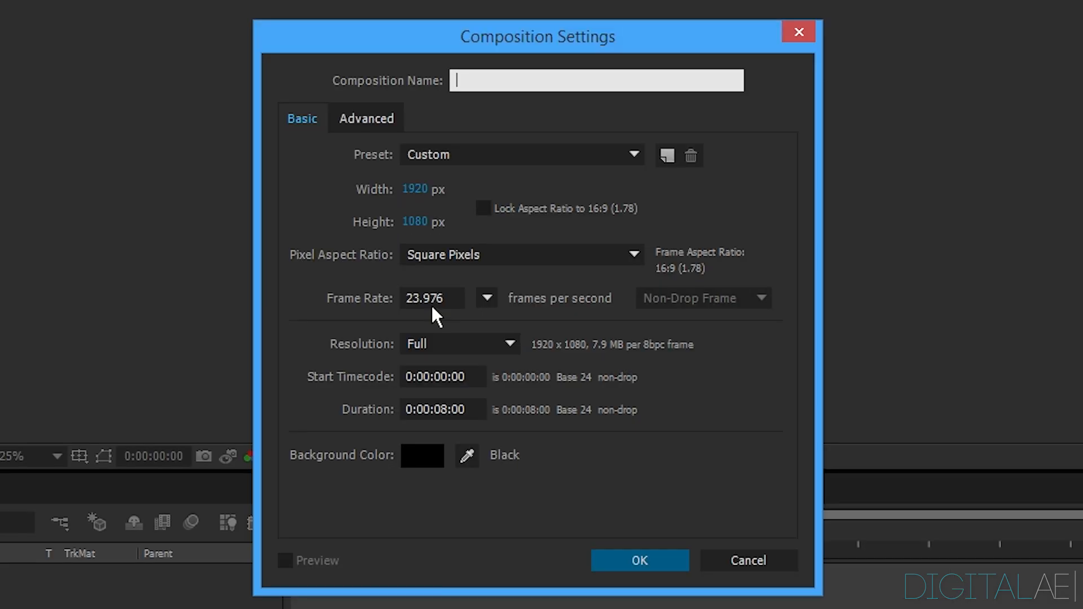
text(HUD Eye)
click(382, 191)
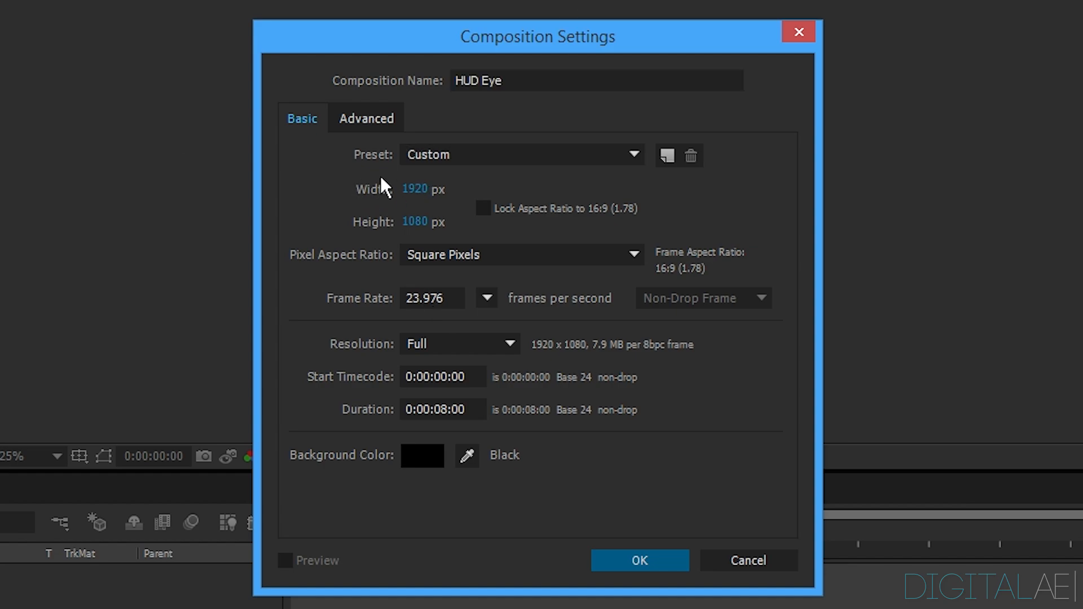
Try a height of 816 px in the new composition's settings.
click(425, 216)
text(816)
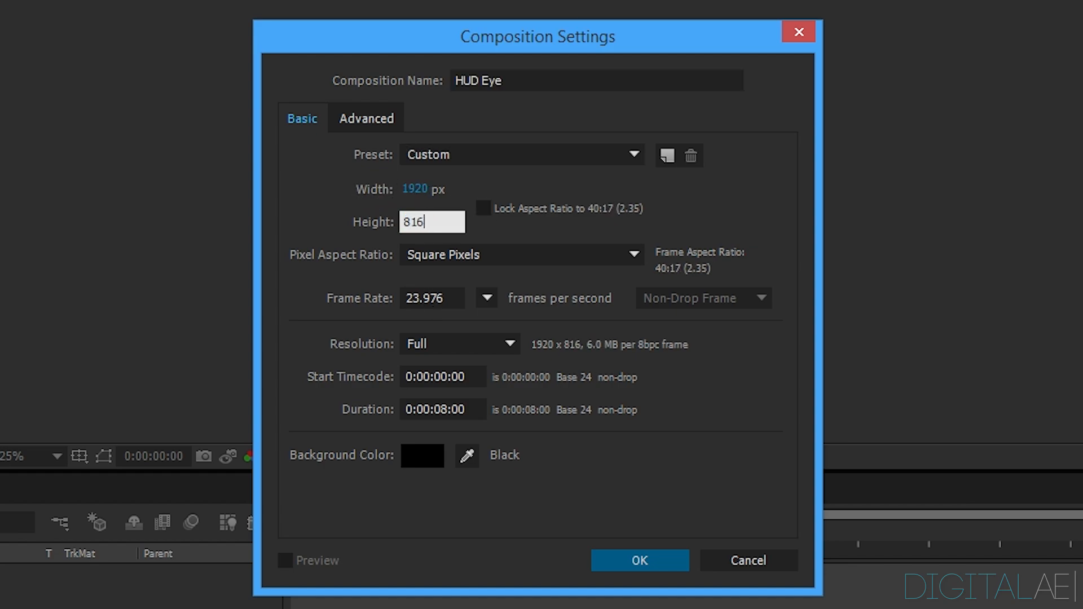
click(354, 240)
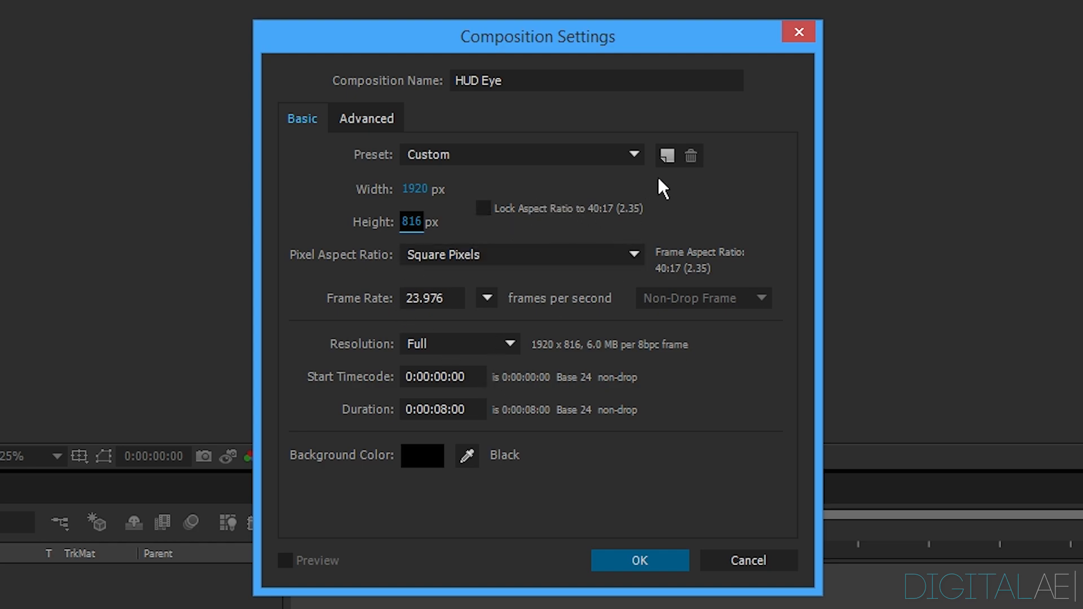
click(618, 210)
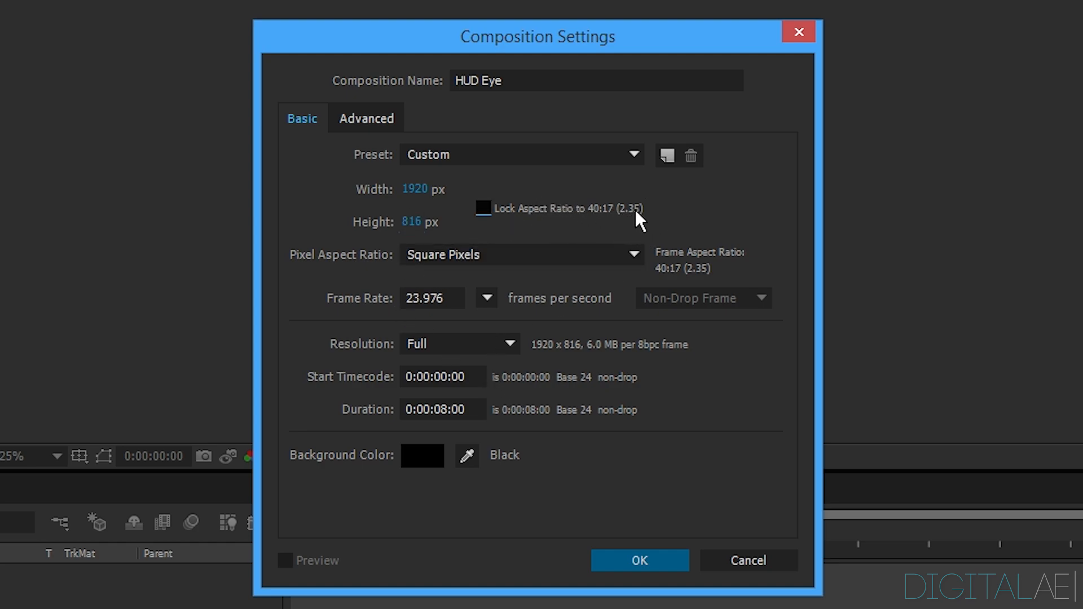
click(565, 214)
Set the composition height to 1080 px and create the composition.
click(418, 223)
text(108)
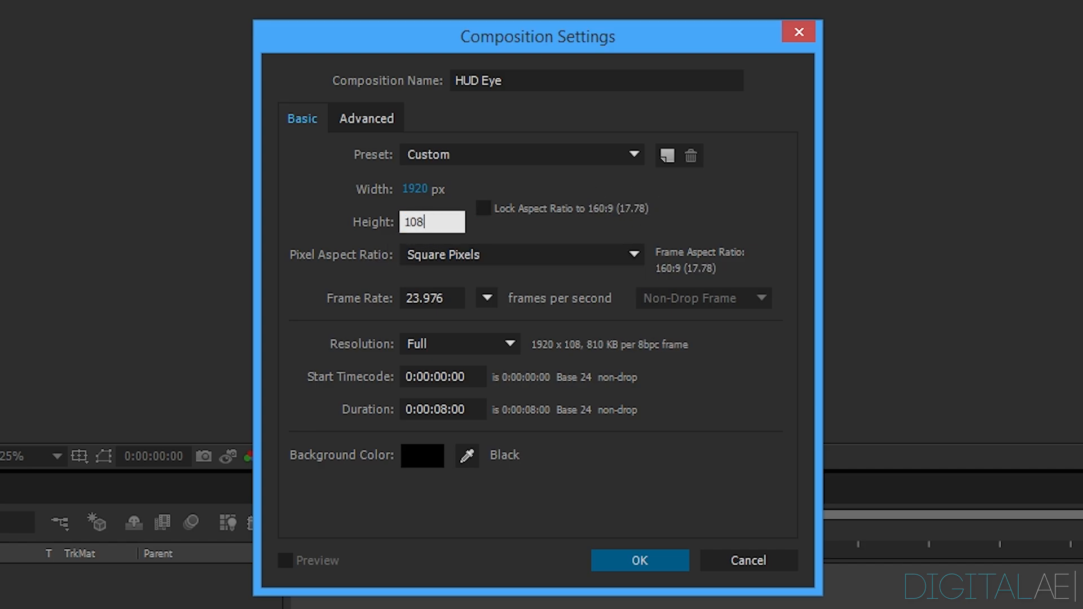
text(0)
key(Return)
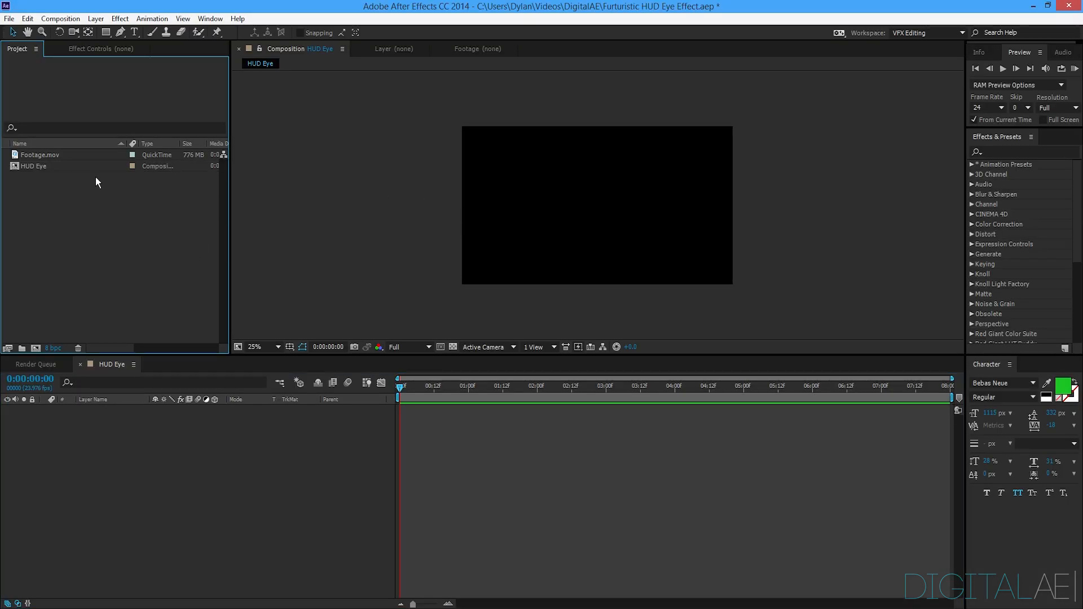
Reopen the HUD Eye composition's settings and set its height to 816 px.
right_click(70, 166)
click(108, 175)
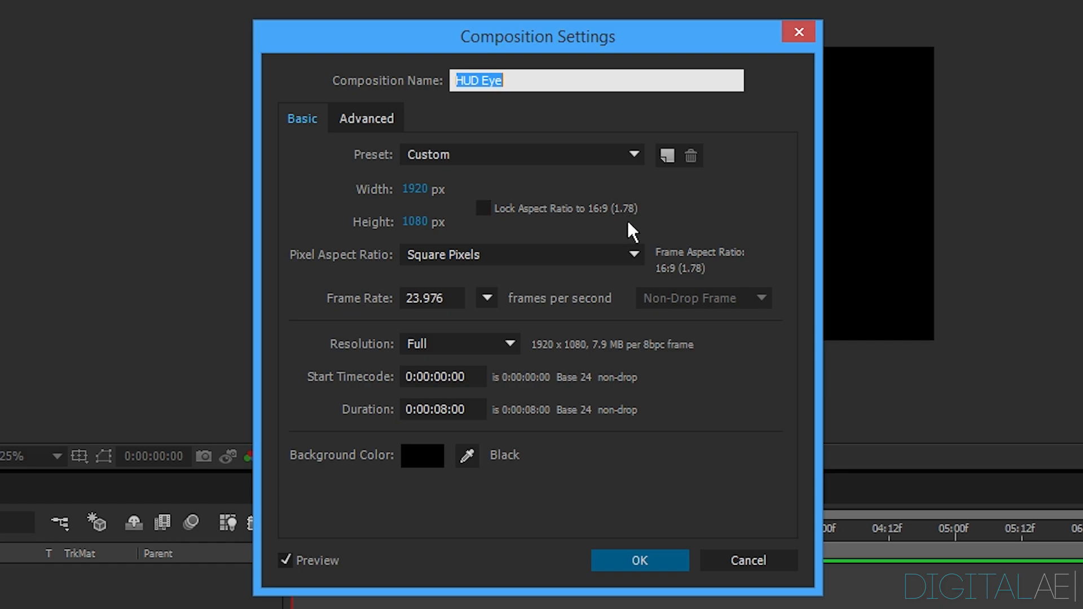
click(414, 221)
text(816)
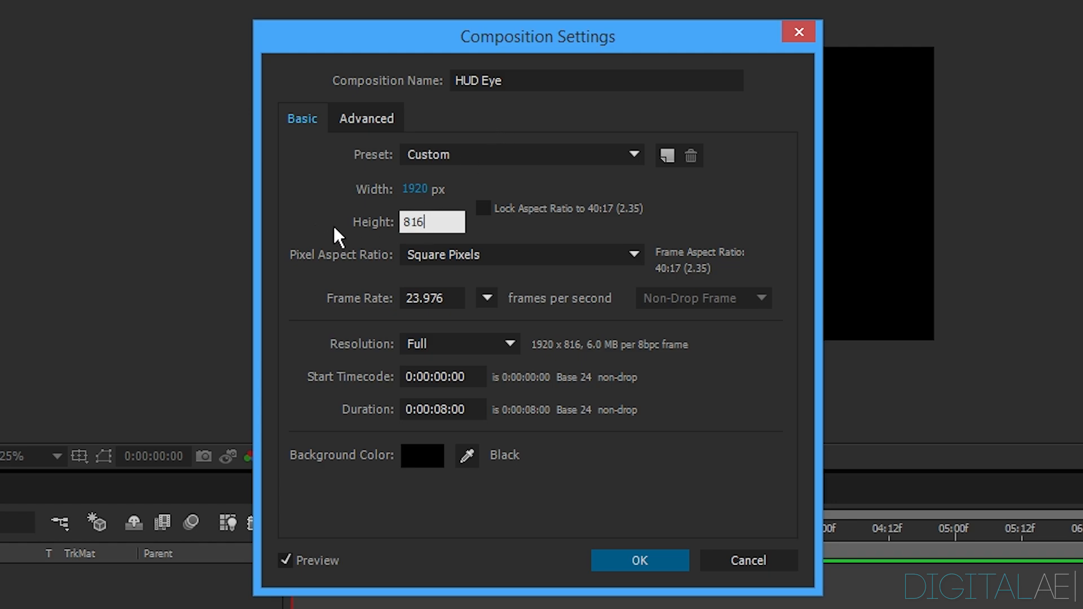
key(Return)
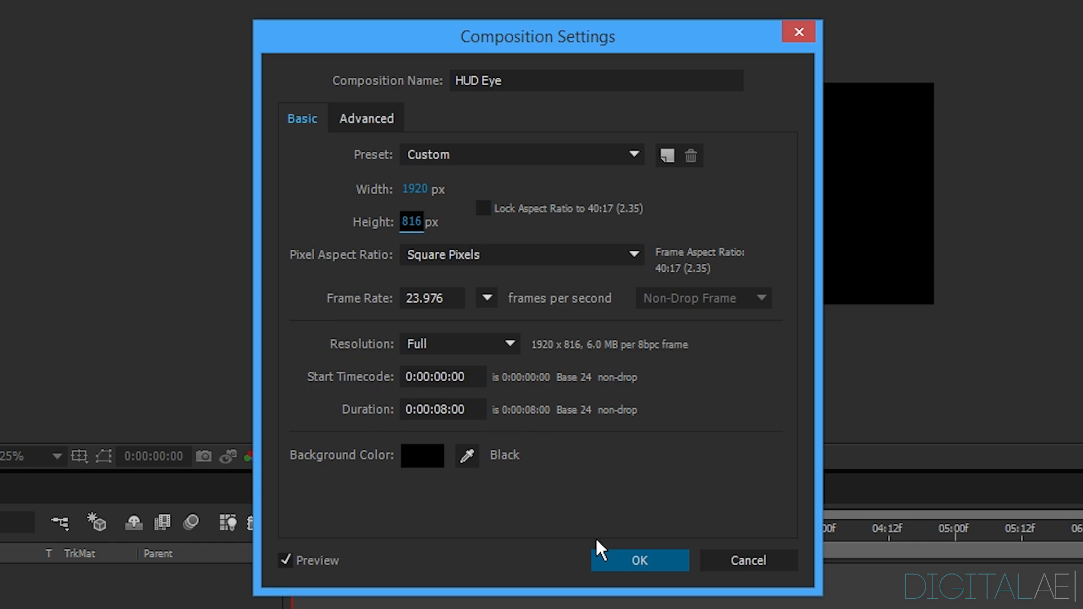
click(595, 558)
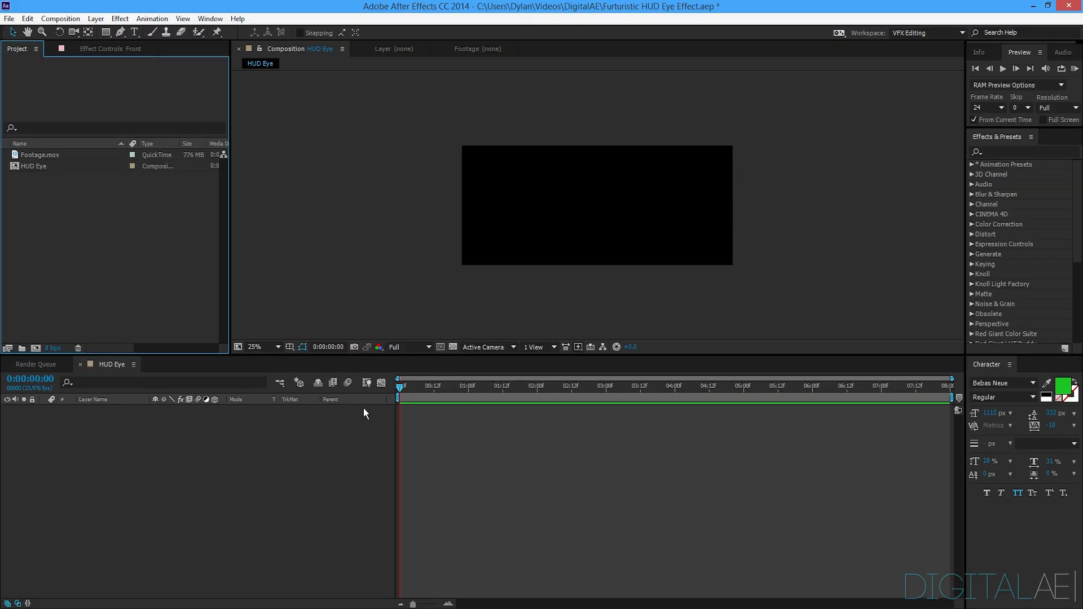
Fit the composition view to its viewer and add Footage.mov to the HUD Eye timeline as a layer.
click(268, 349)
click(275, 375)
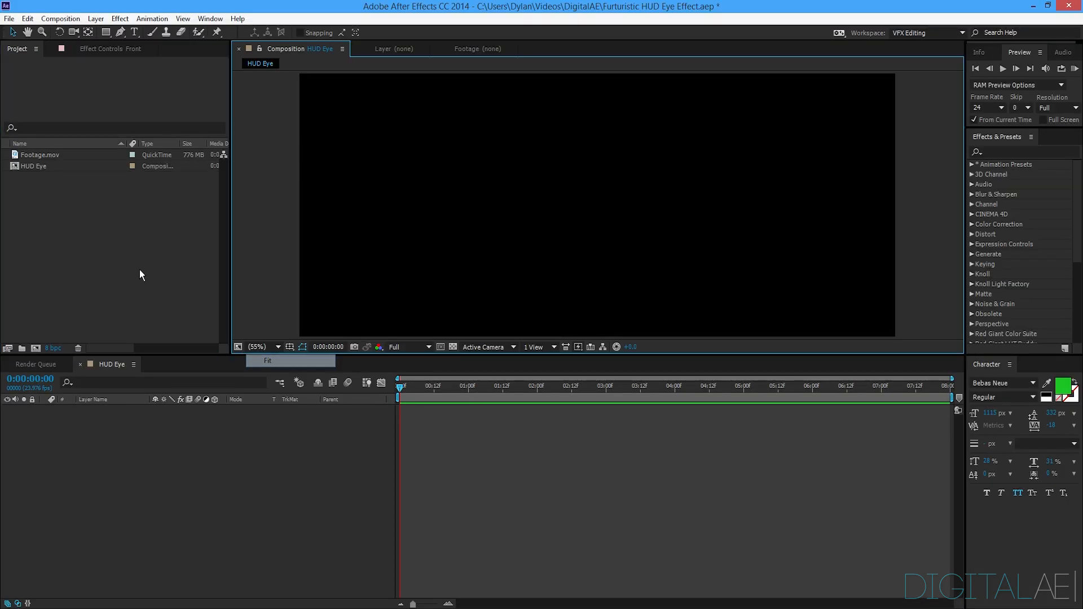
click(39, 155)
key(Return)
drag(40, 155, 175, 448)
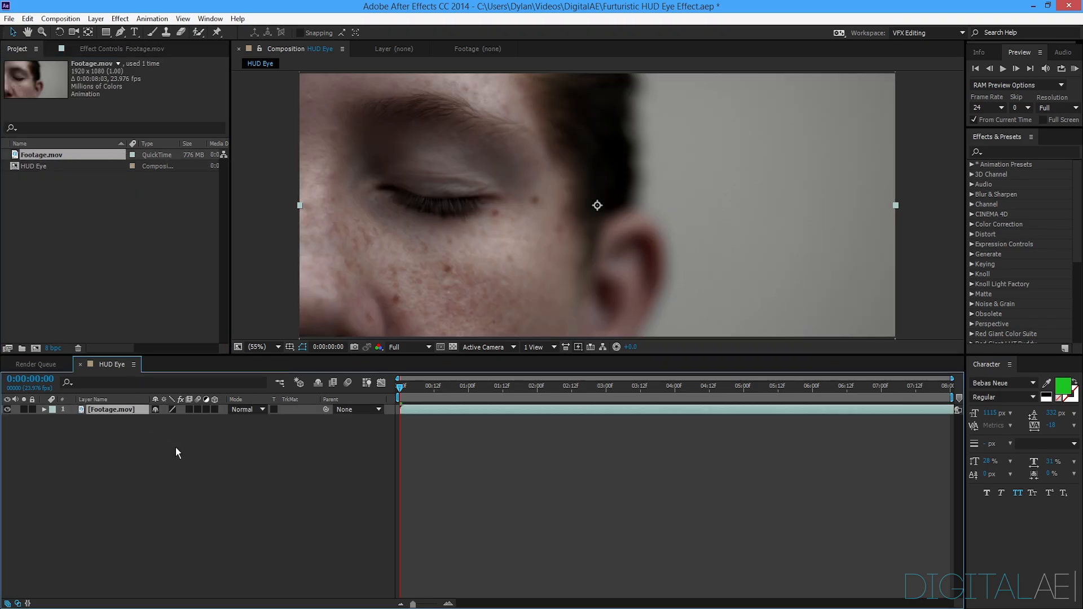
Preview the footage in HUD Eye and park the playhead at 0:00:00:17, where the eye is open.
key(space)
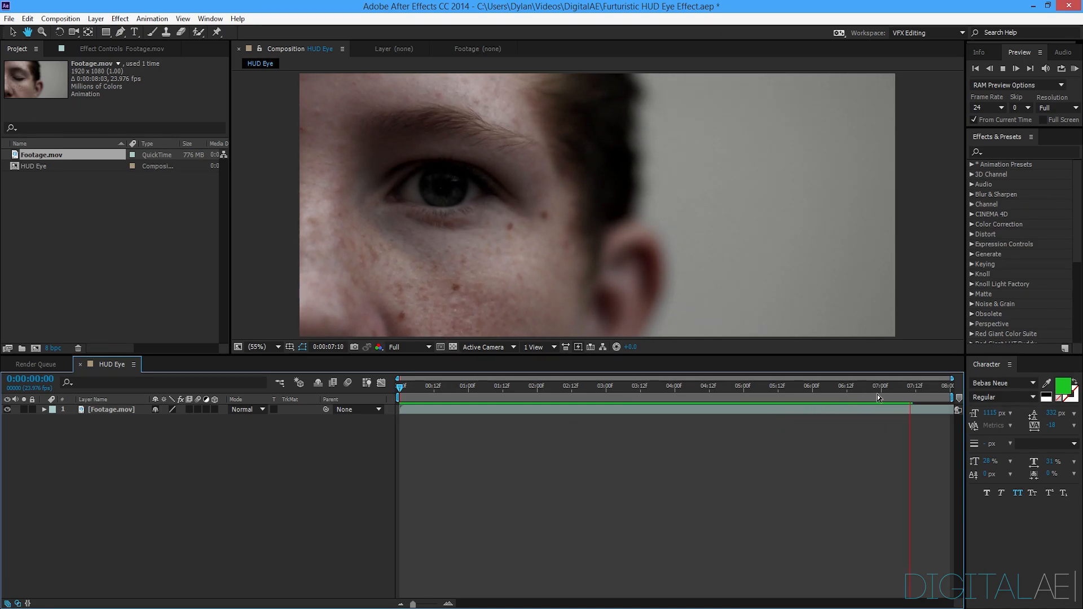
click(491, 387)
drag(472, 399, 448, 418)
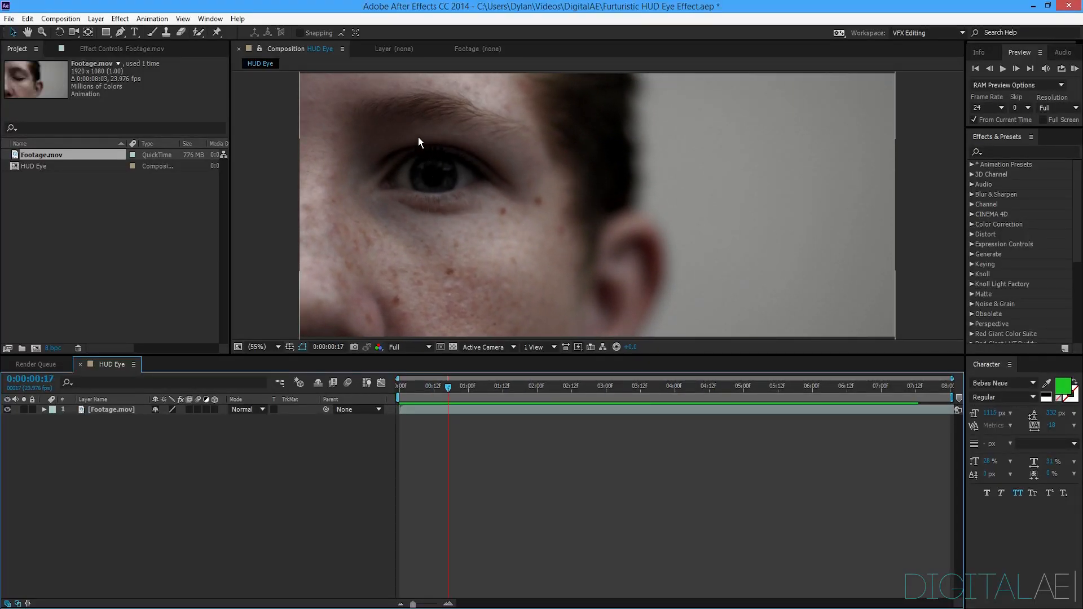
Create a new composition named HUD with a height of 1080 px.
click(71, 228)
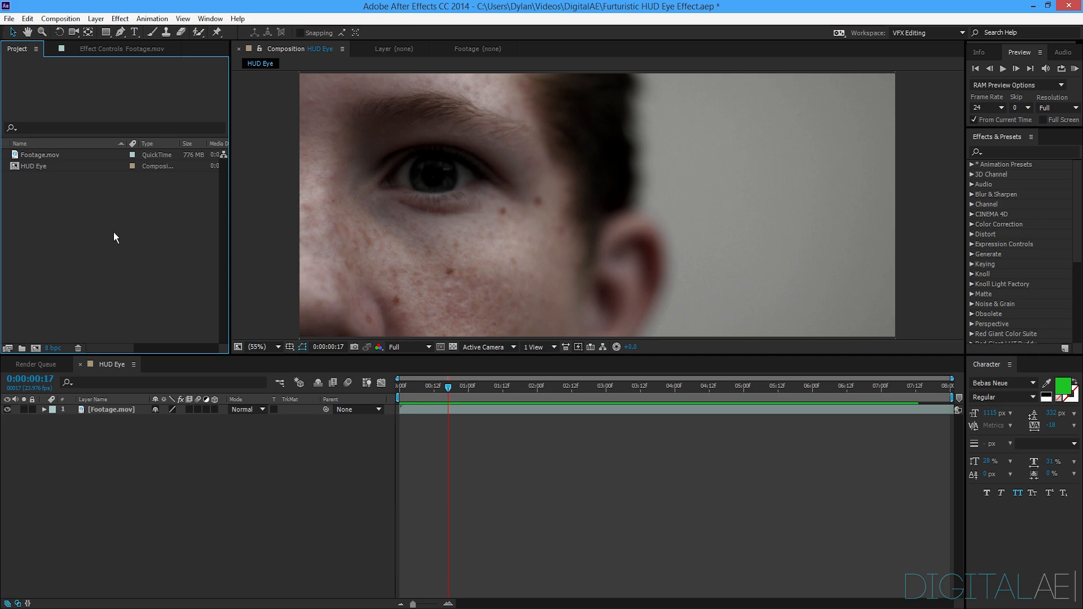
click(36, 347)
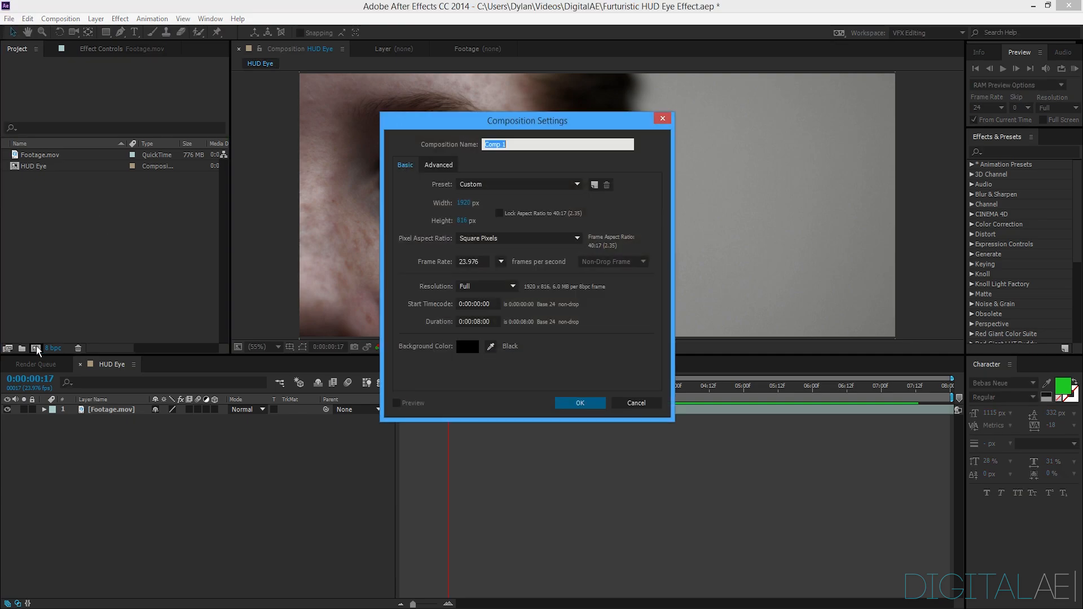
text(HUD)
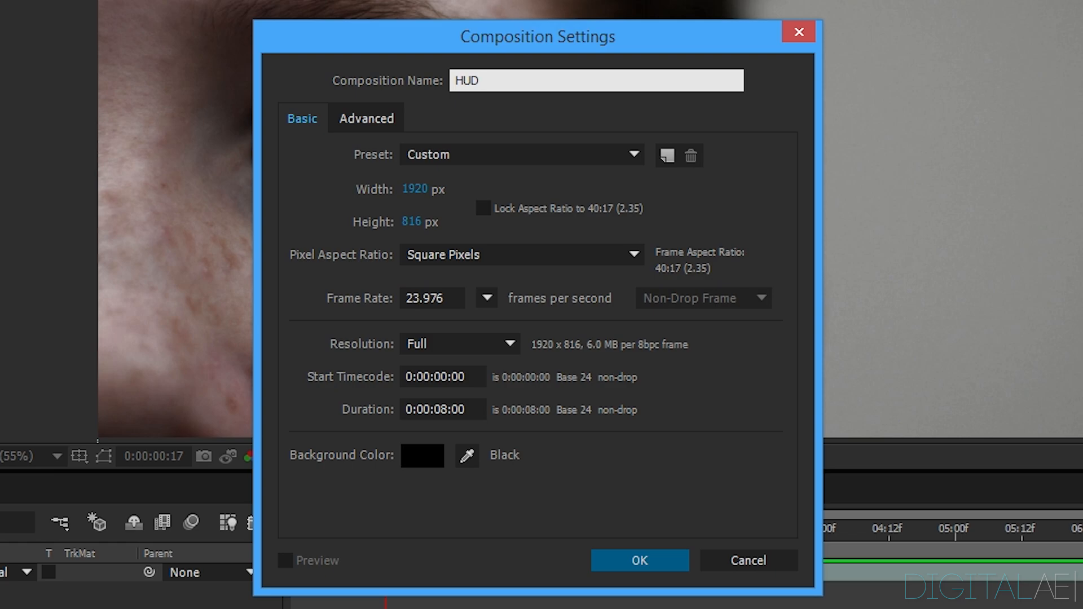
click(419, 222)
text(1080)
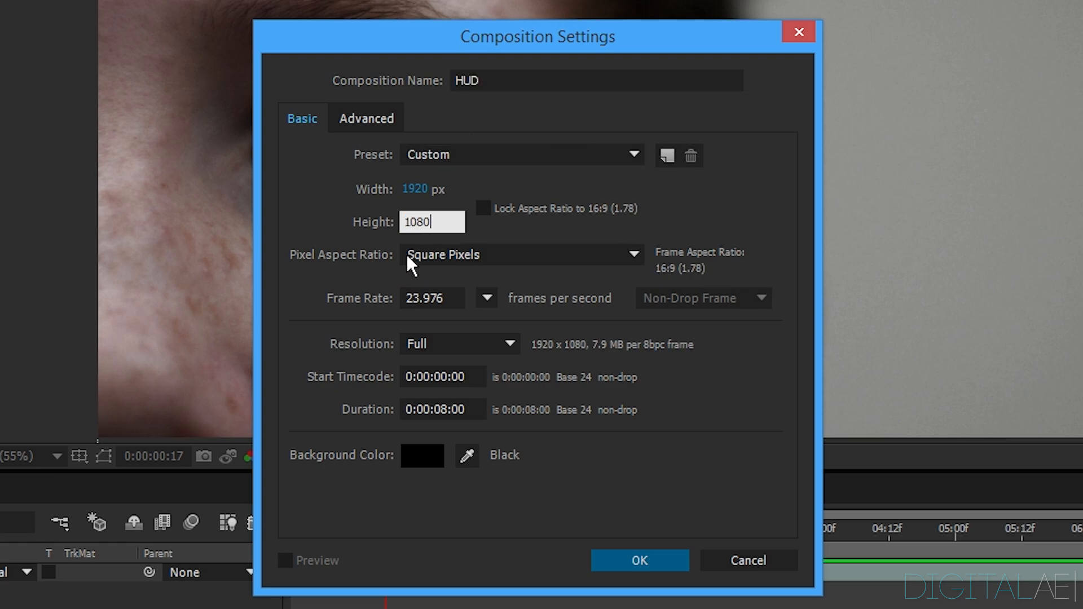
click(351, 251)
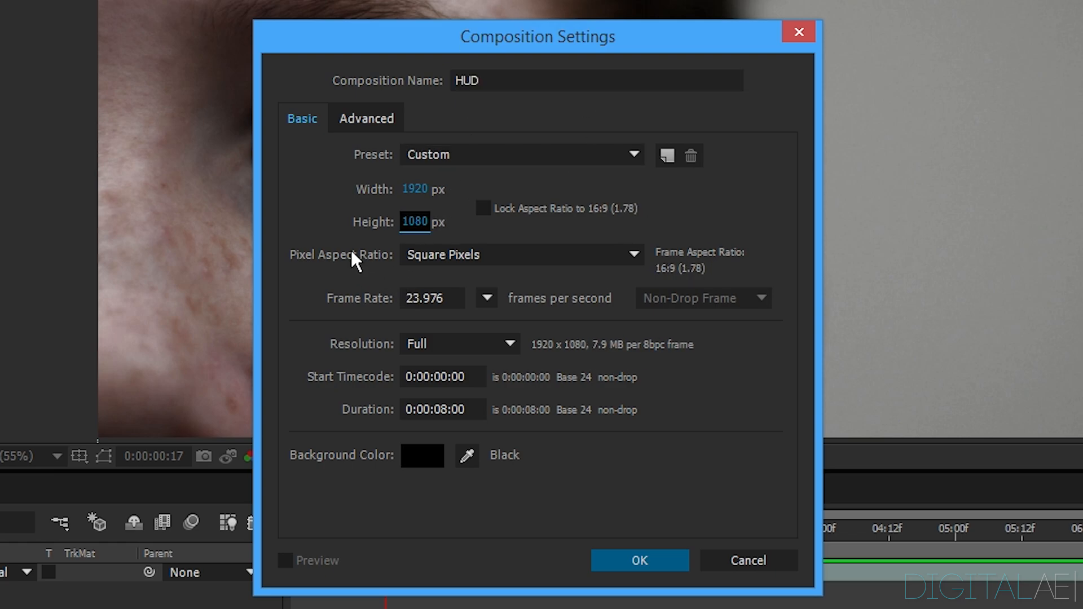
click(602, 563)
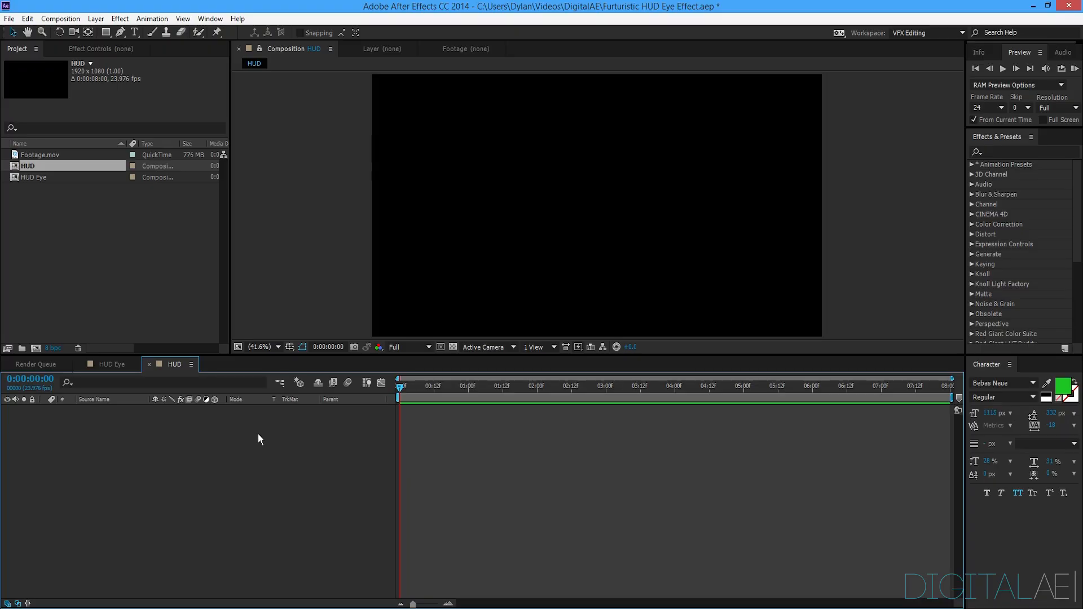
Draw a large circle with the Ellipse tool near the middle of the HUD composition, with a white 60 px stroke and no fill.
click(106, 245)
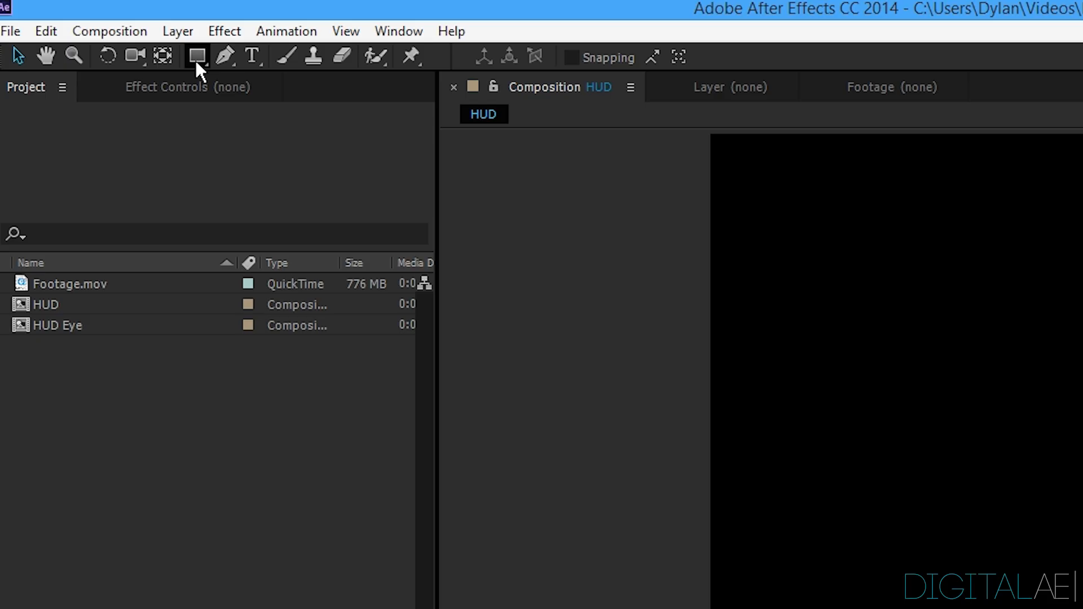
drag(105, 34, 136, 64)
drag(253, 110, 274, 107)
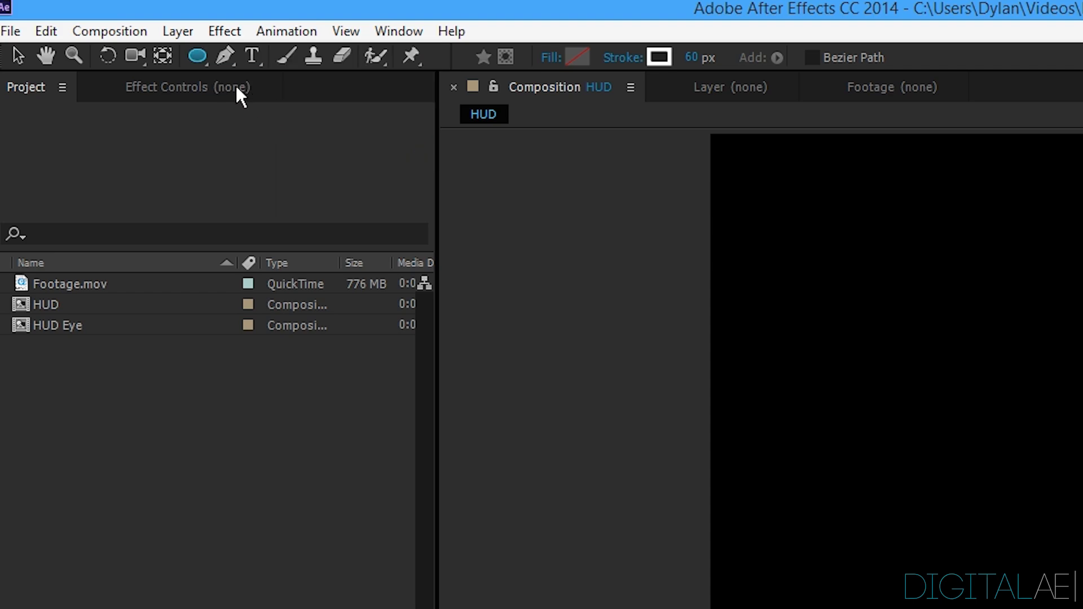
click(198, 49)
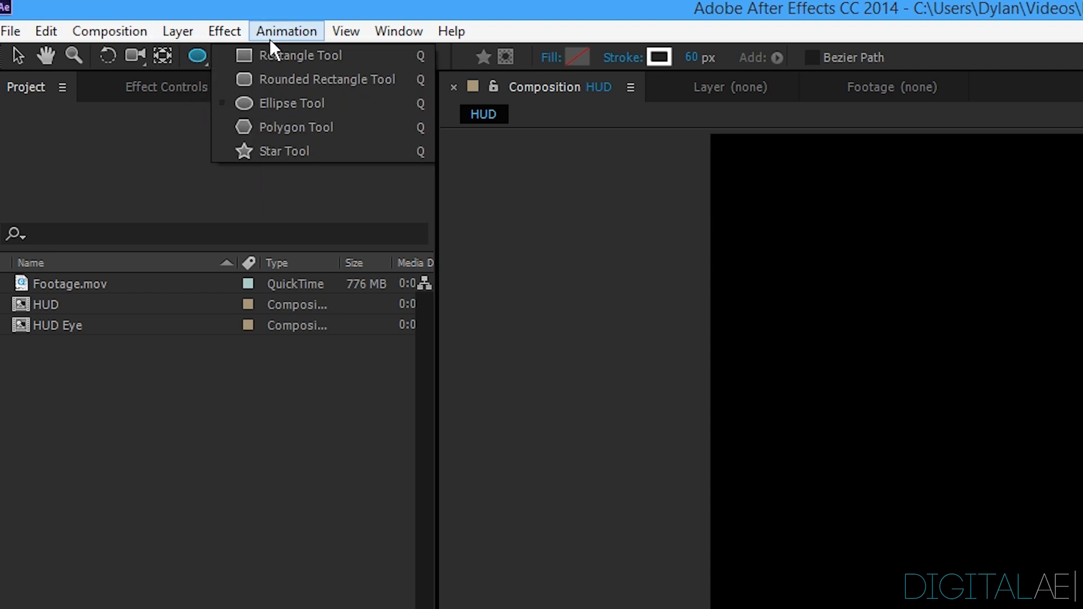
click(275, 107)
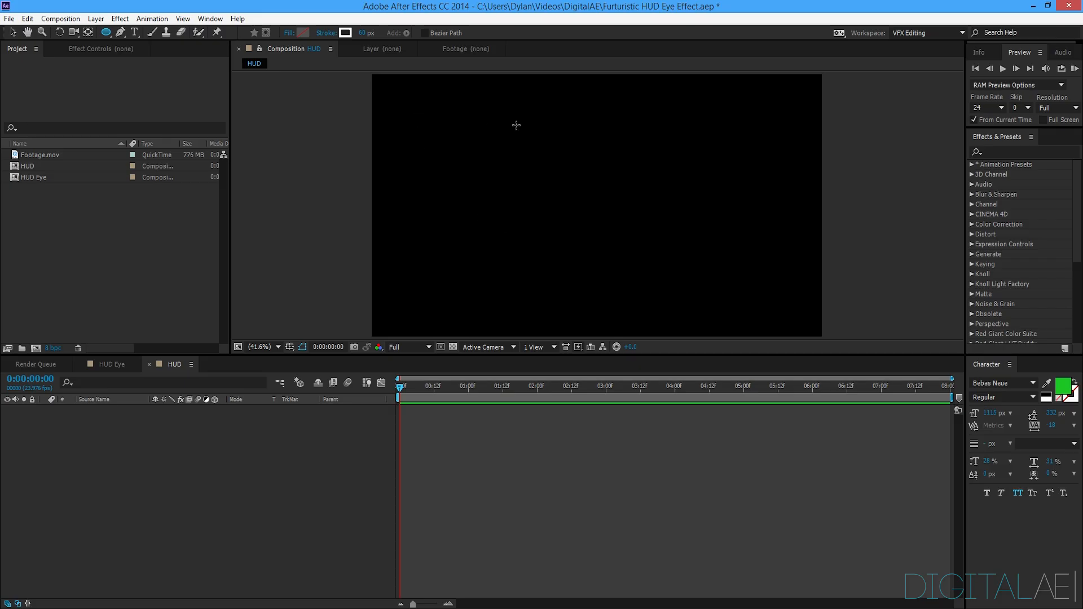
drag(502, 109, 700, 288)
drag(688, 277, 689, 286)
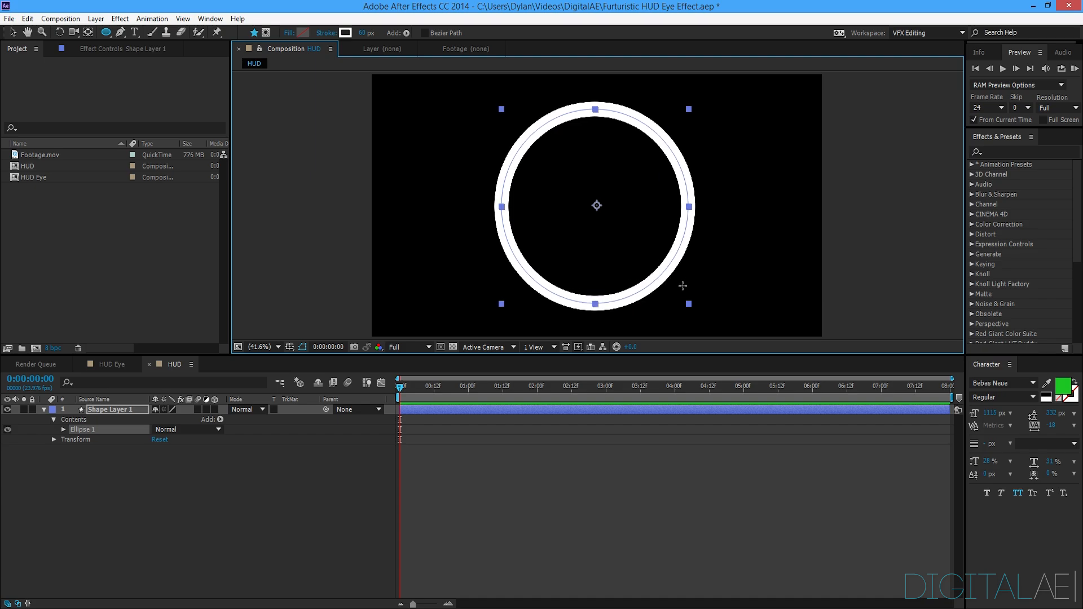
Shift the circle slightly to adjust its position around the middle of the HUD composition.
click(13, 33)
drag(575, 218, 582, 214)
click(381, 211)
key(comma)
key(comma)
key(comma)
key(comma)
key(comma)
key(comma)
key(h)
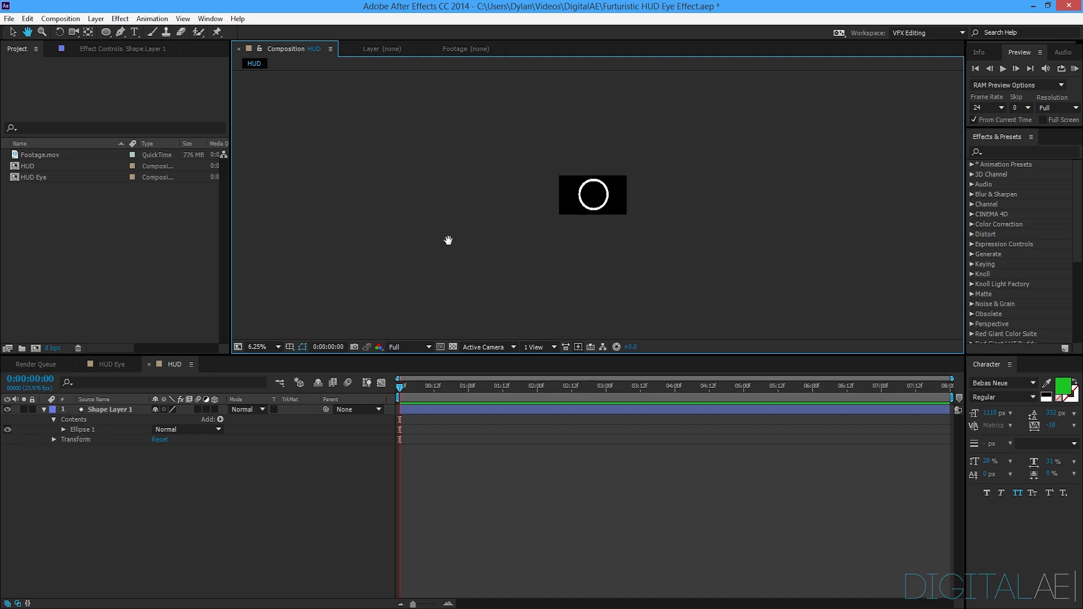
key(period)
key(period)
key(v)
click(576, 244)
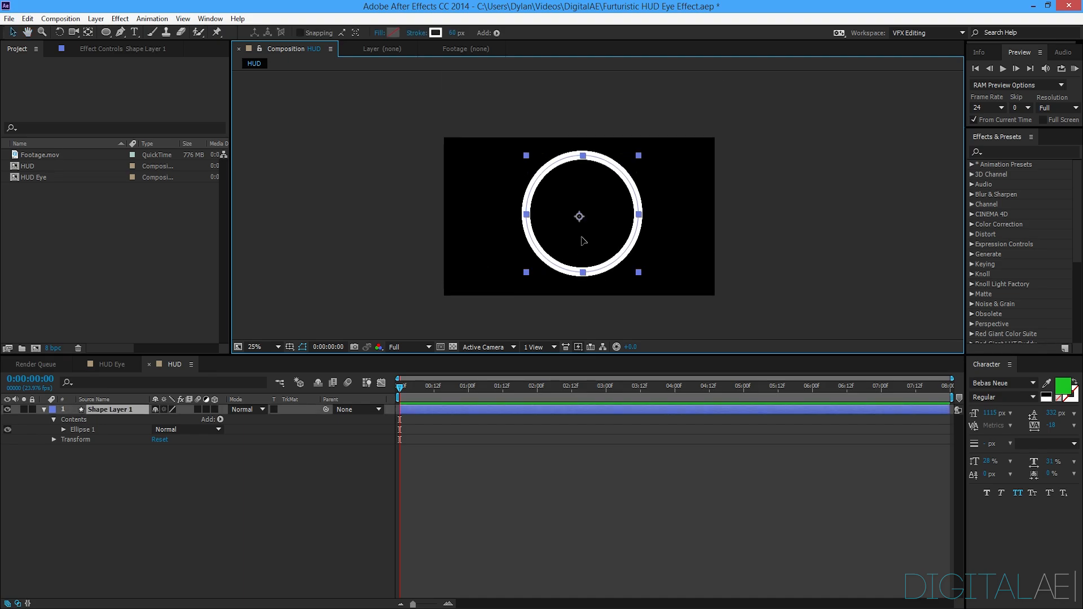
click(361, 232)
key(period)
key(h)
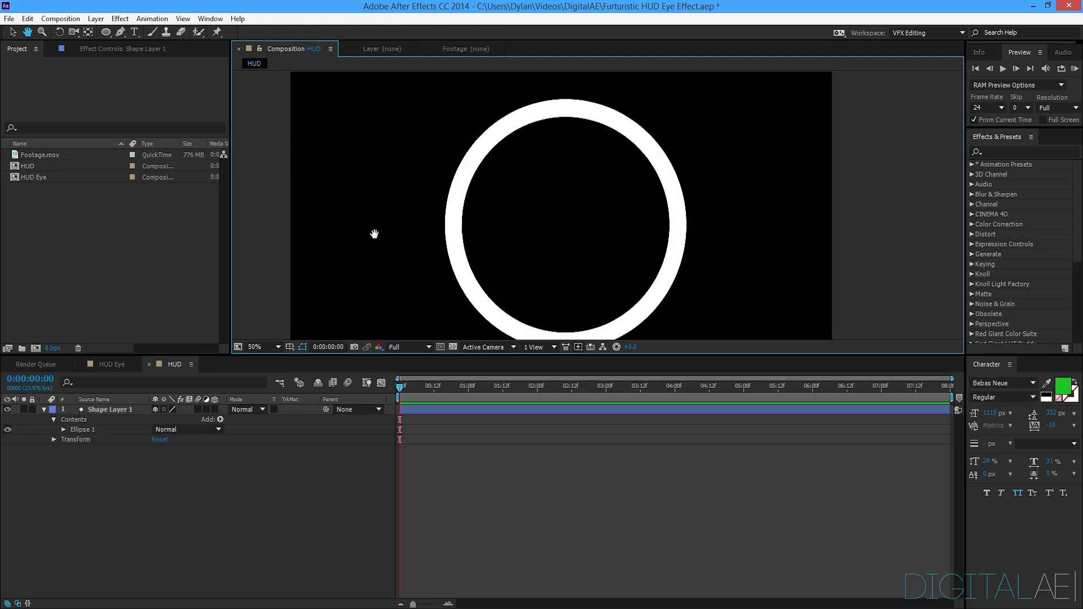
drag(374, 234, 364, 214)
key(v)
click(269, 351)
click(278, 375)
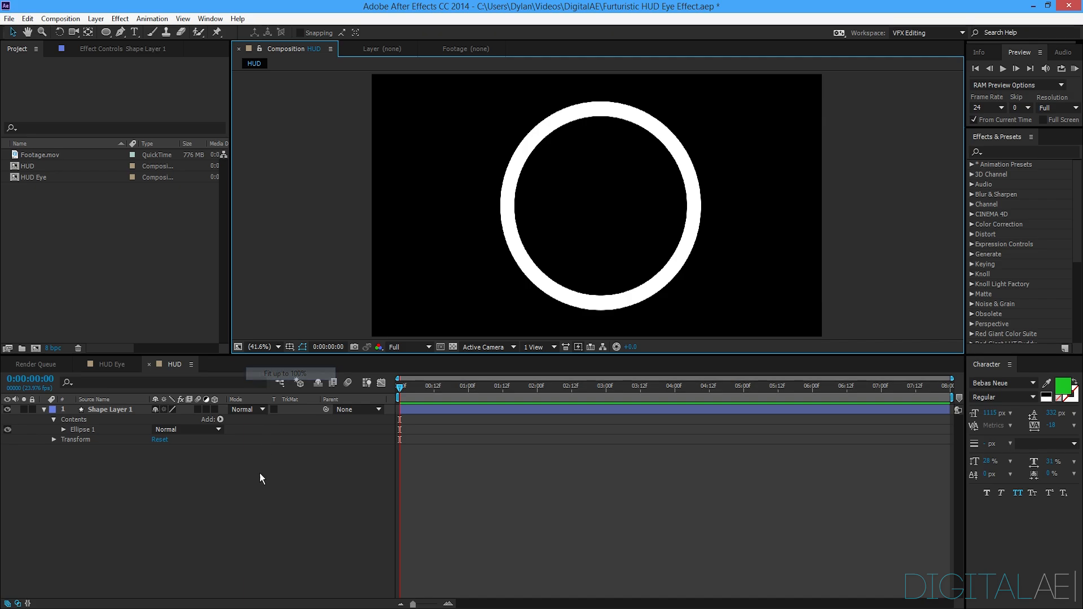
Collapse Shape Layer 1's properties and duplicate the layer, leaving the copy exactly over the original circle.
click(54, 414)
click(43, 410)
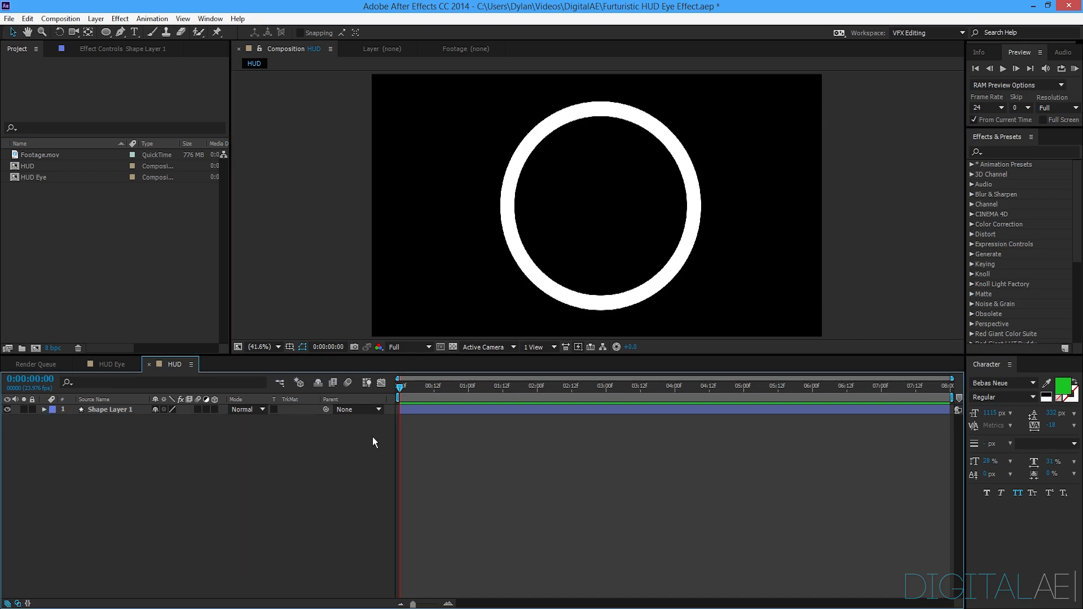
click(522, 261)
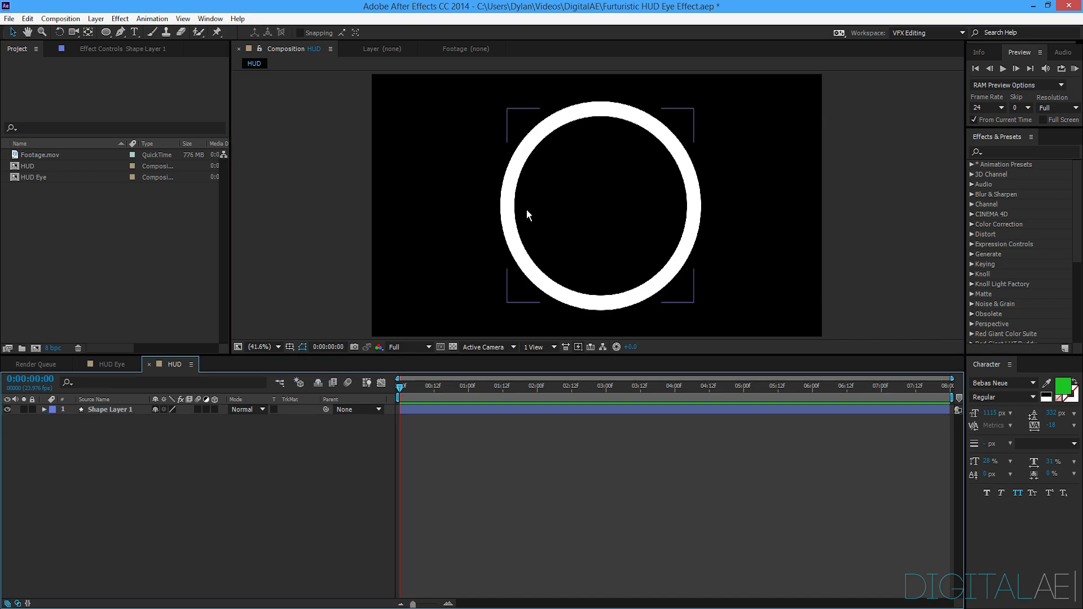
click(346, 278)
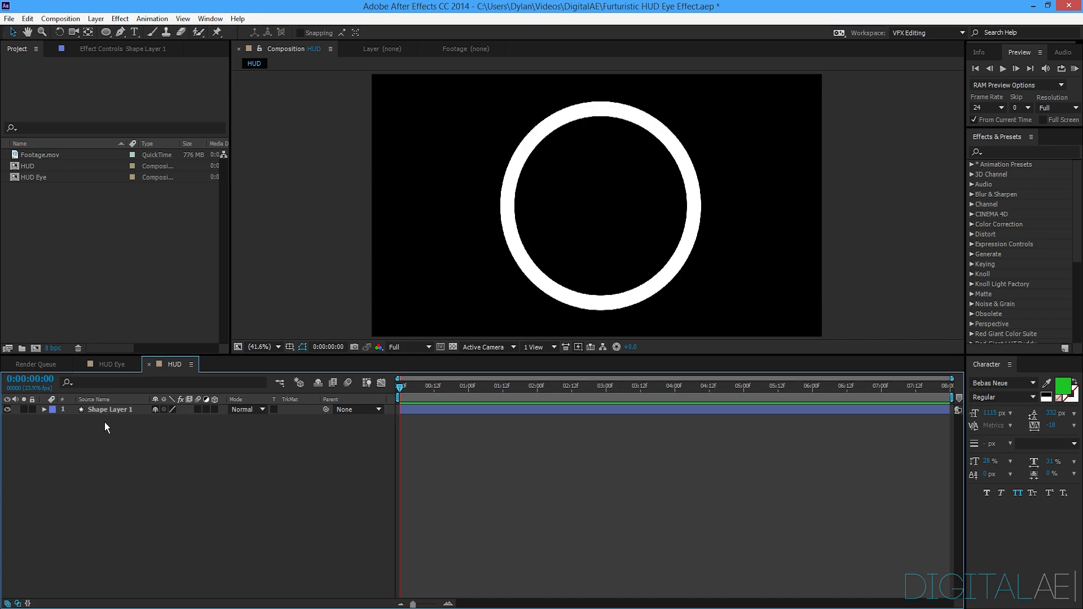
click(109, 35)
click(129, 406)
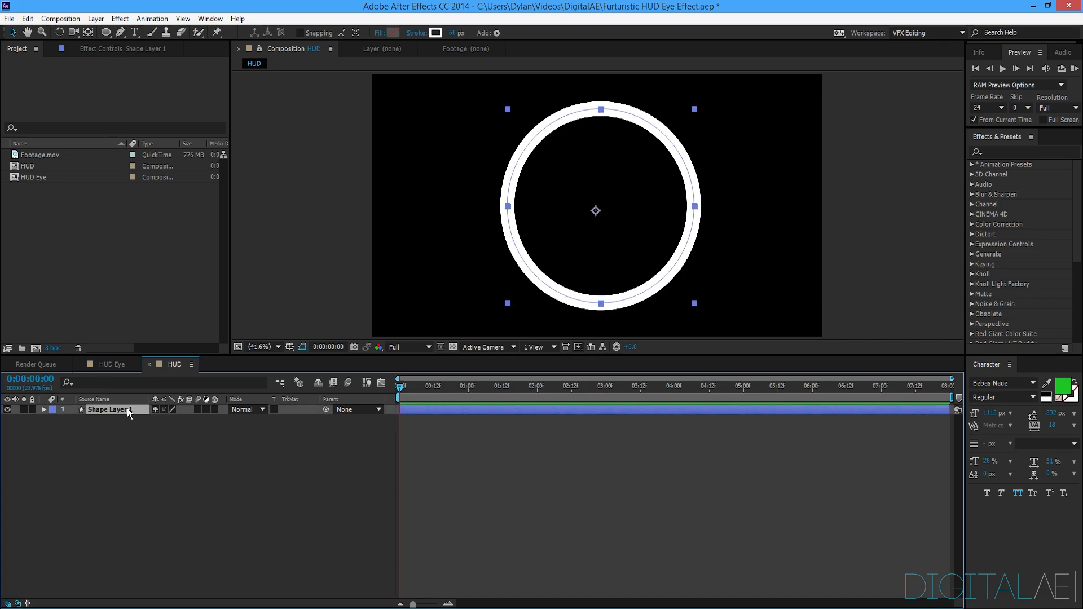
key(ctrl+d)
drag(583, 263, 507, 267)
key(ctrl+z)
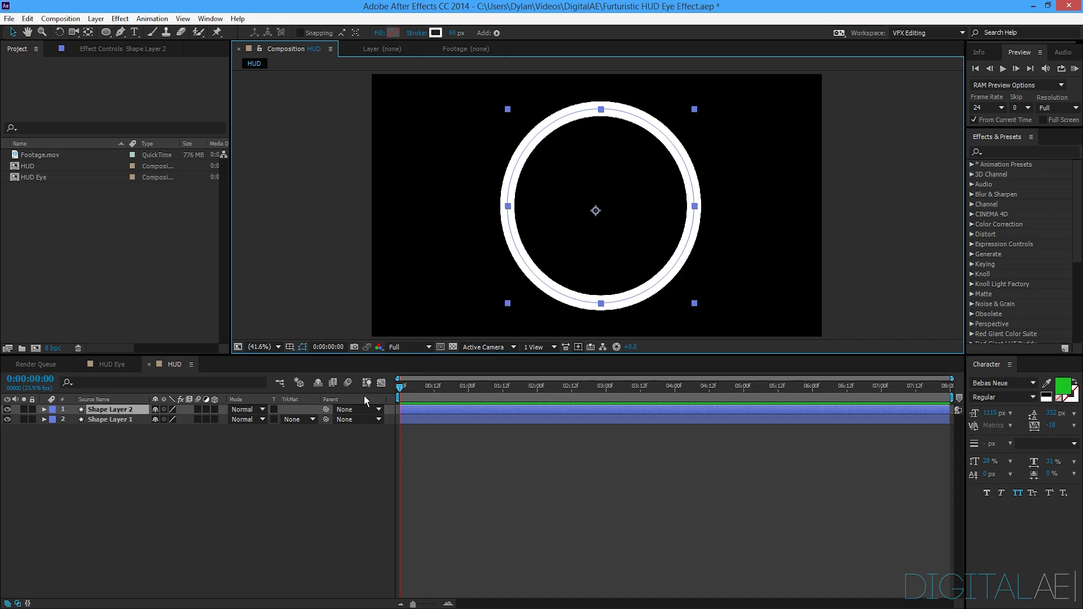
Add a dash to the stroke of Shape Layer 2's ellipse and solo that layer.
click(100, 441)
click(96, 410)
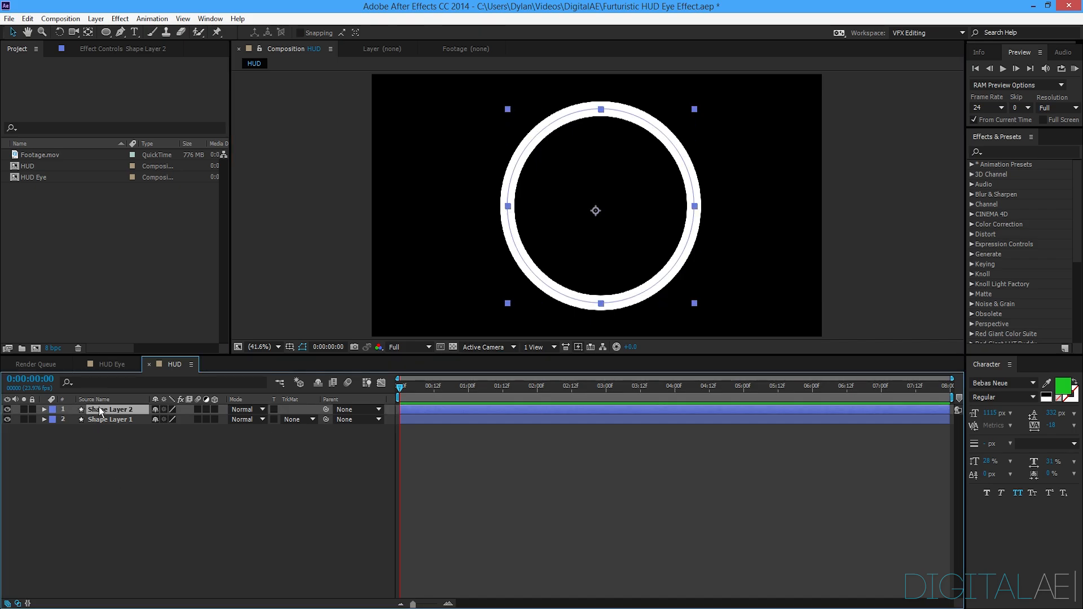
click(44, 410)
click(53, 417)
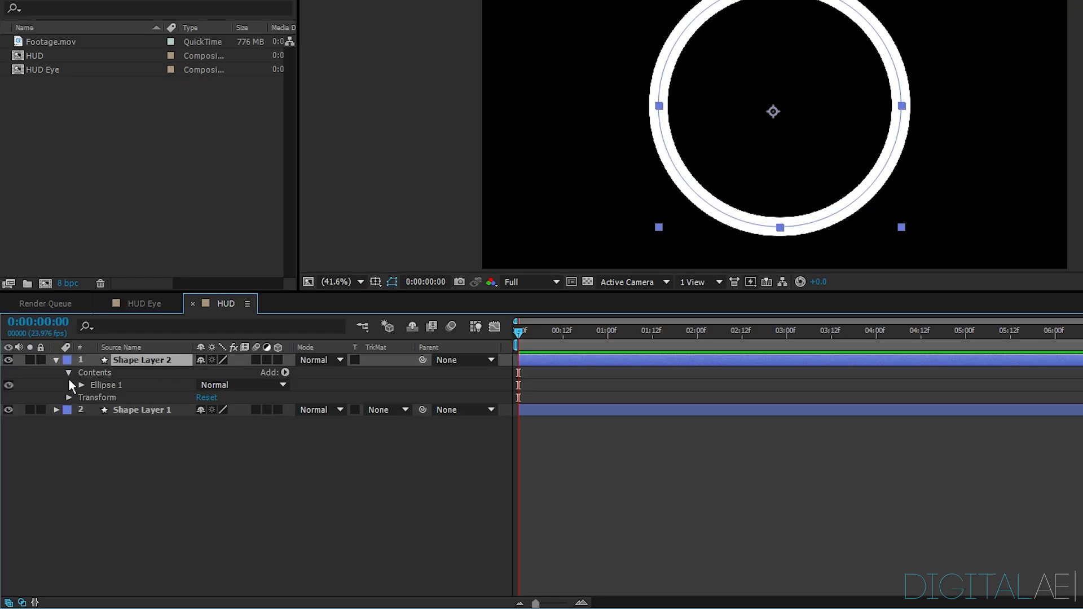
click(80, 386)
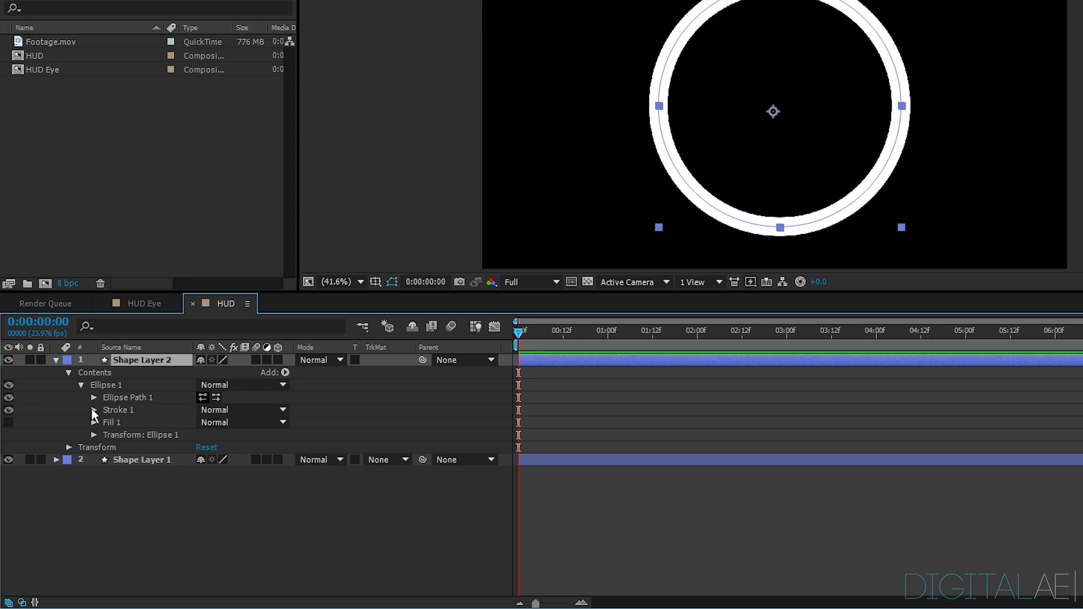
click(94, 410)
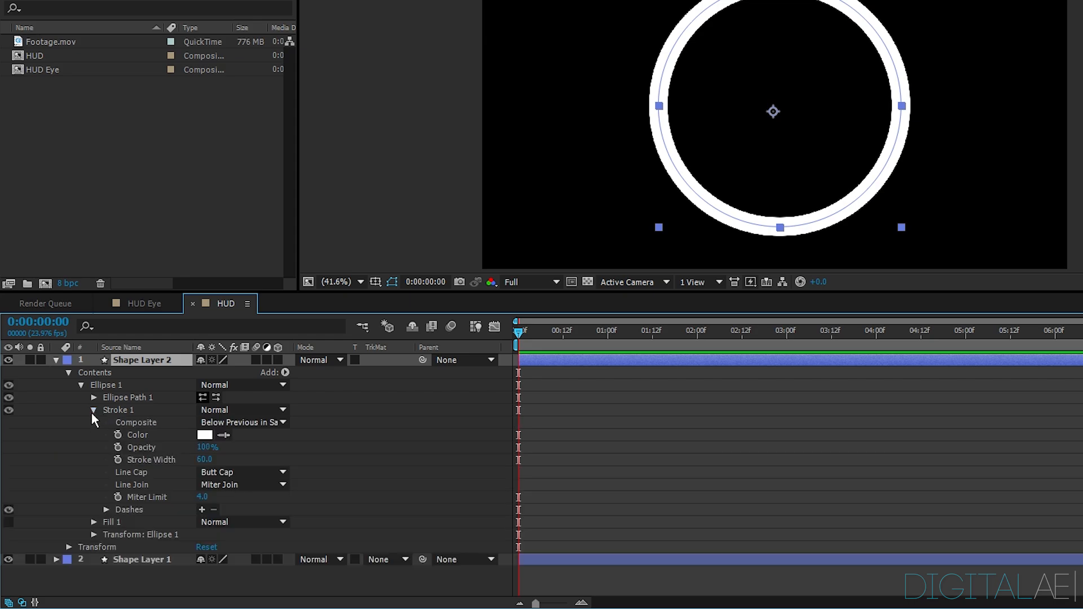
click(135, 509)
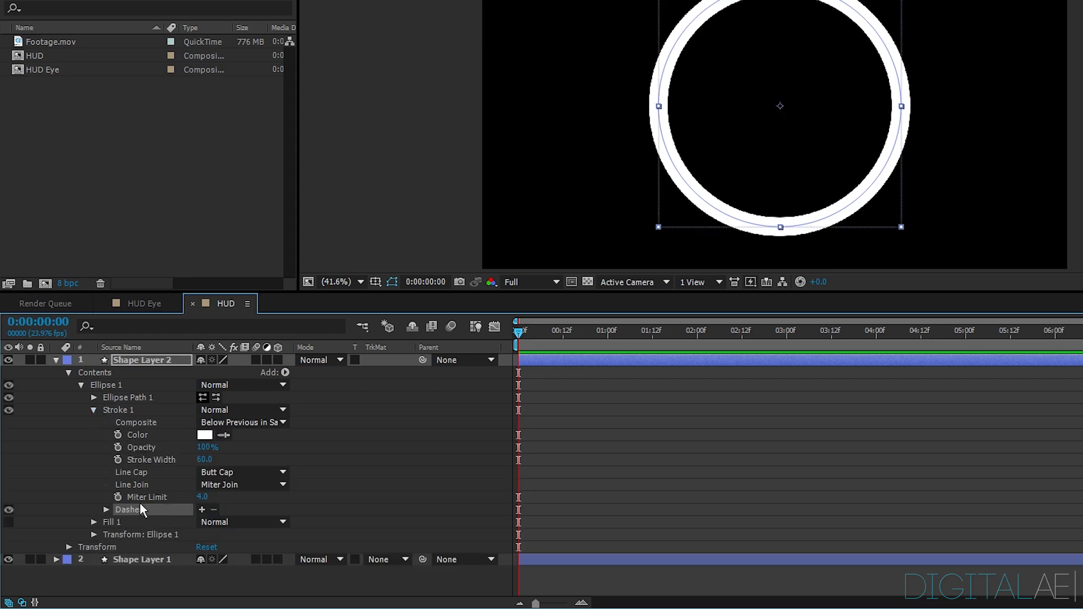
click(201, 510)
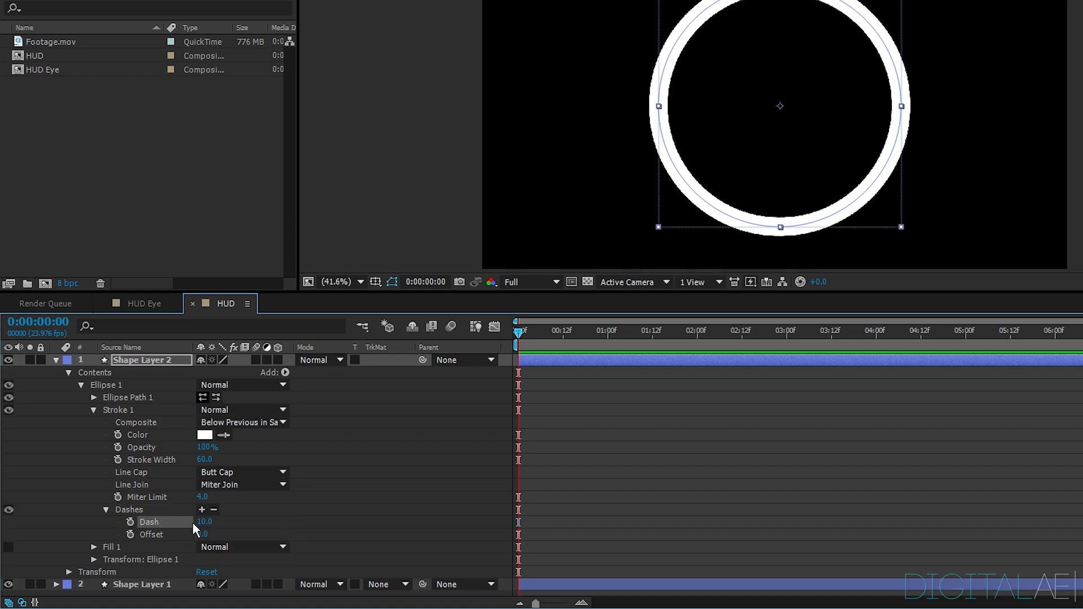
click(123, 363)
click(31, 360)
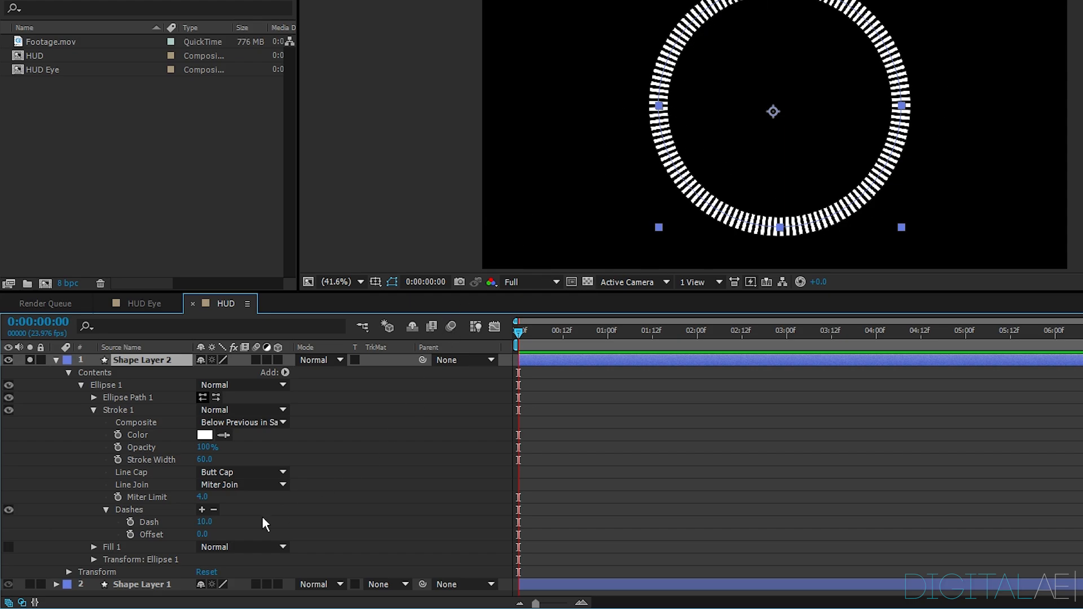
Set the Dash value of Shape Layer 2's stroke to 319, splitting the ring into long segments.
click(152, 523)
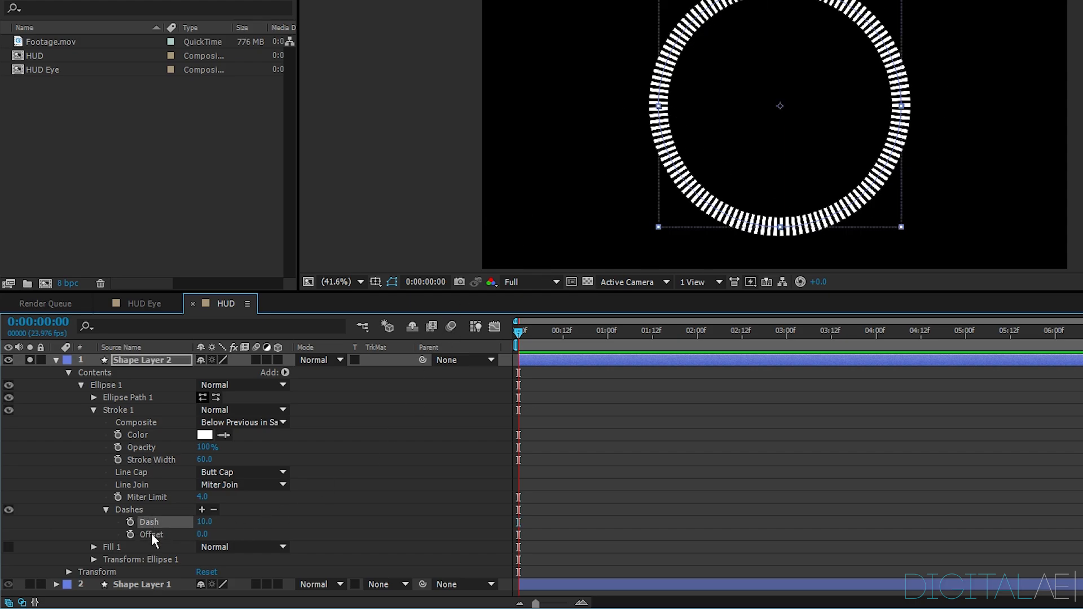
click(151, 533)
click(169, 523)
drag(207, 521, 507, 475)
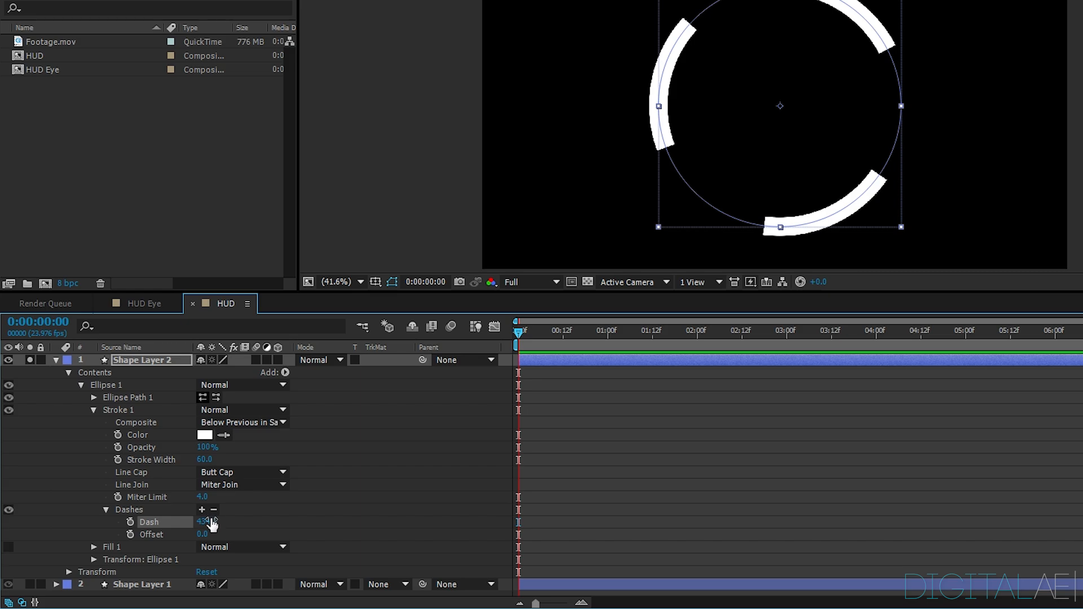
drag(212, 524, 162, 556)
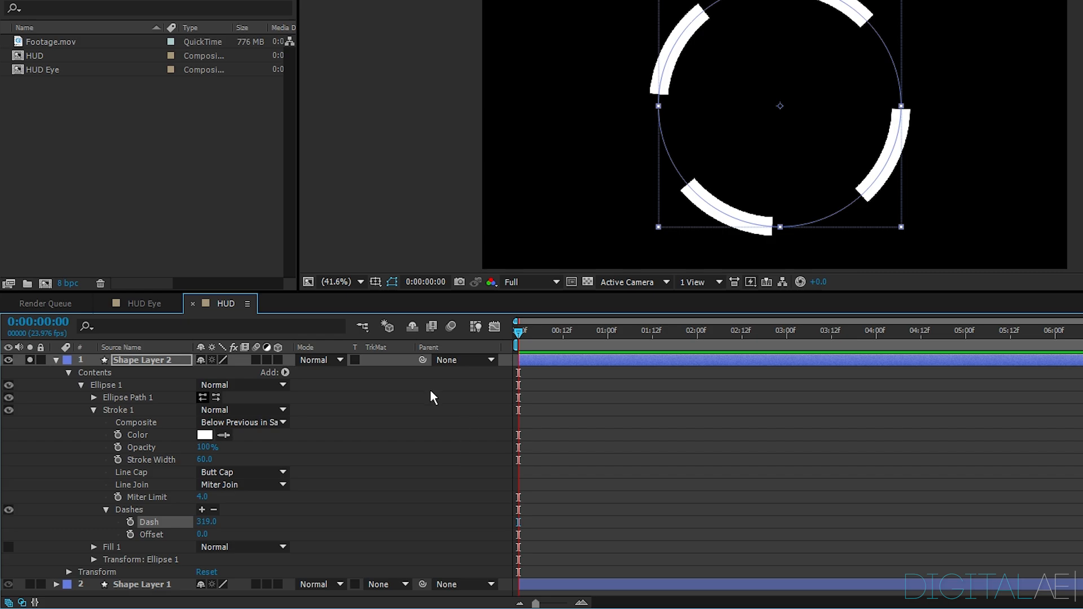
Set the stroke's dash Offset to 657 and its Dash value to 320 on Shape Layer 2.
click(337, 493)
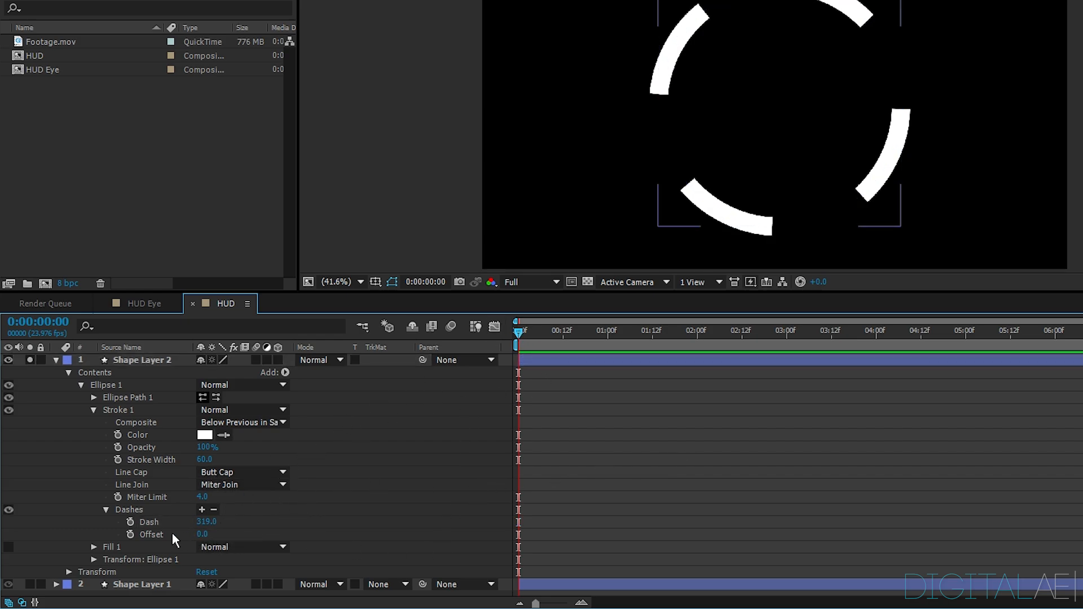
drag(202, 534, 336, 478)
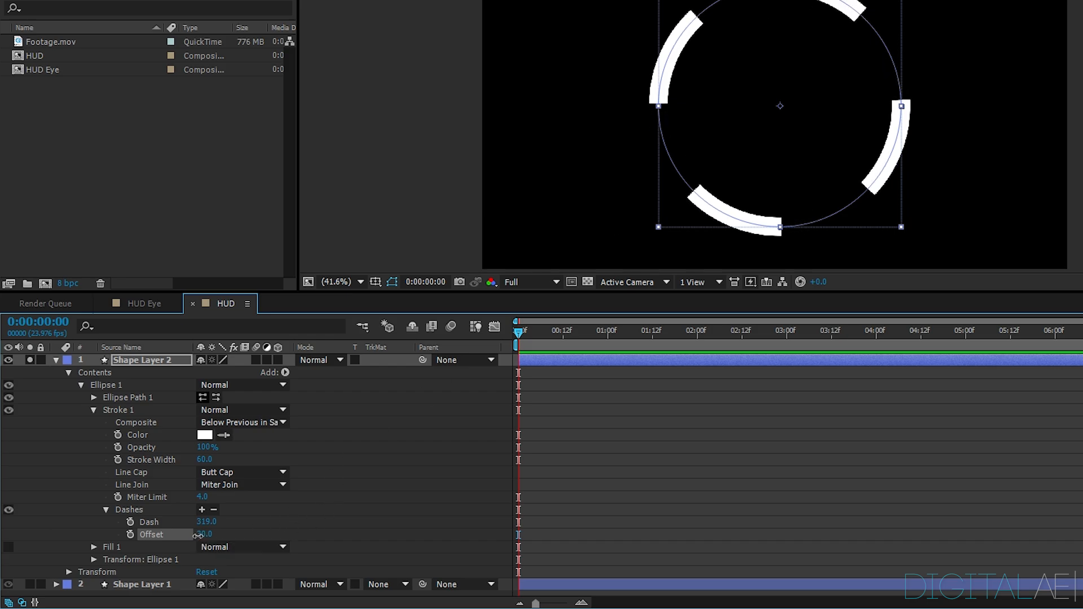
drag(204, 535, 408, 449)
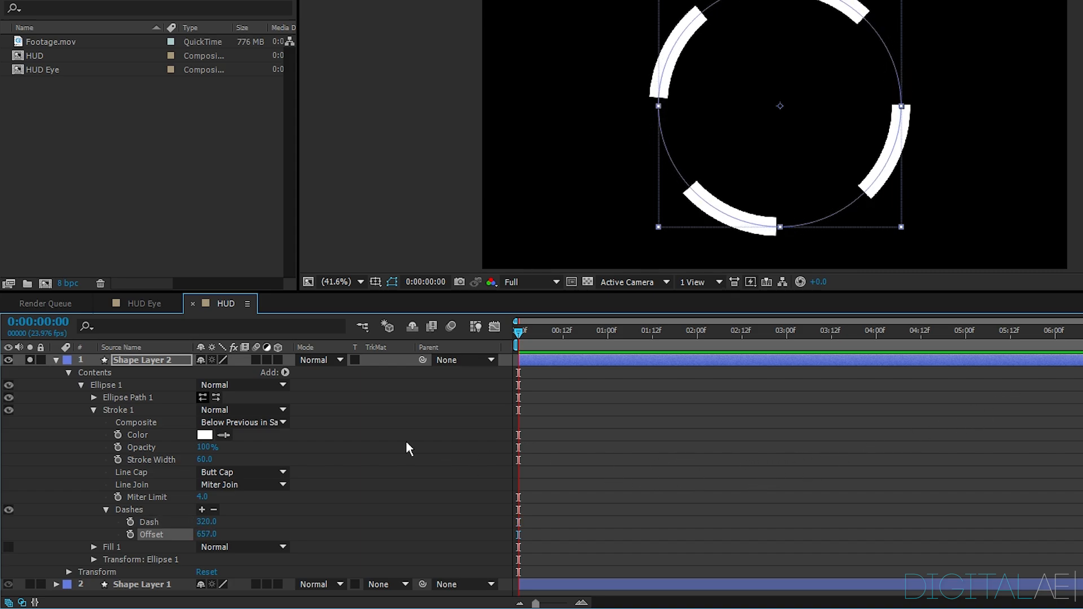
Collapse Shape Layer 2's properties and turn off its solo so both rings are shown.
click(56, 360)
click(150, 502)
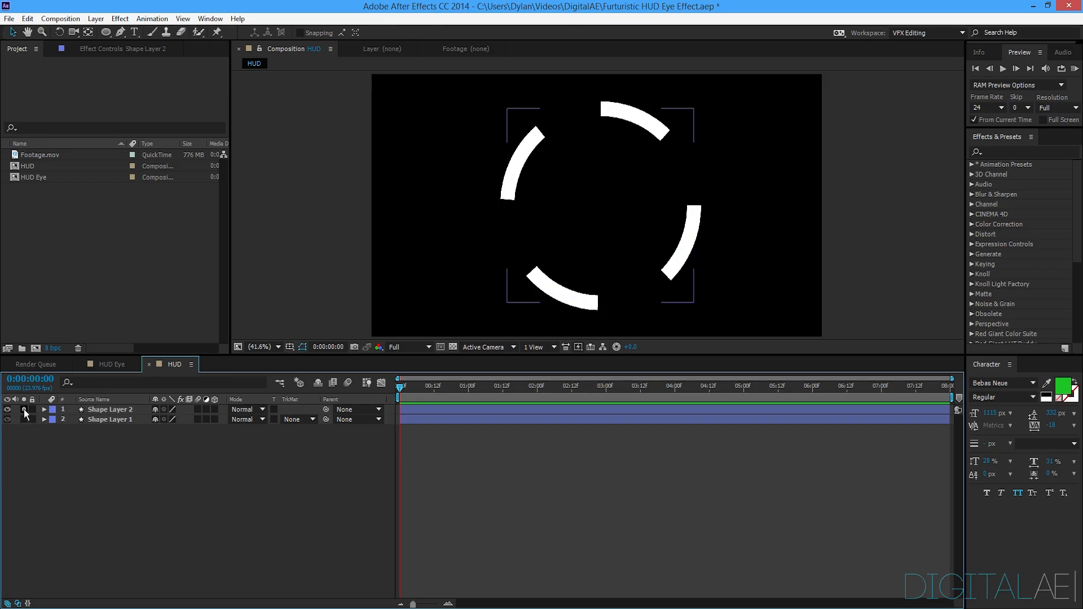
click(24, 410)
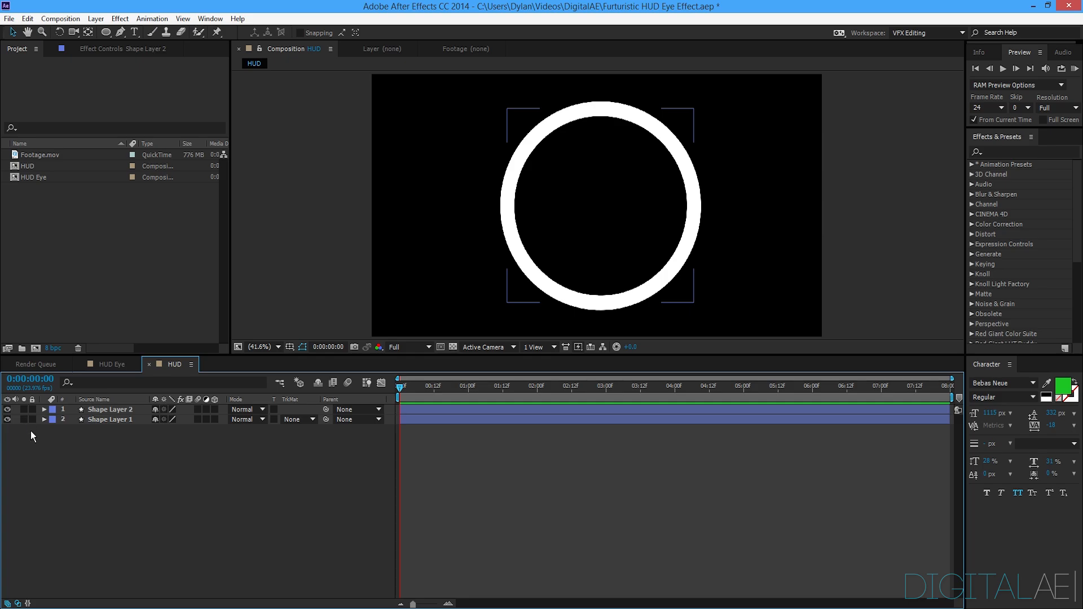
Thin the stroke of Shape Layer 1's ring to 22 px so Shape Layer 2's thick dashes stand out from it.
click(105, 421)
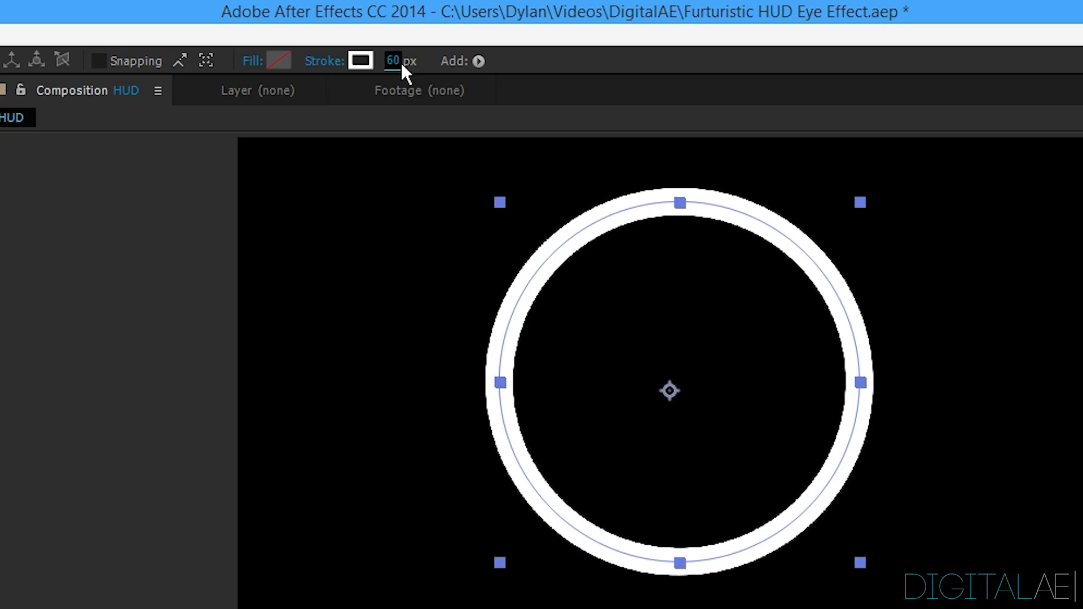
click(455, 34)
text(11)
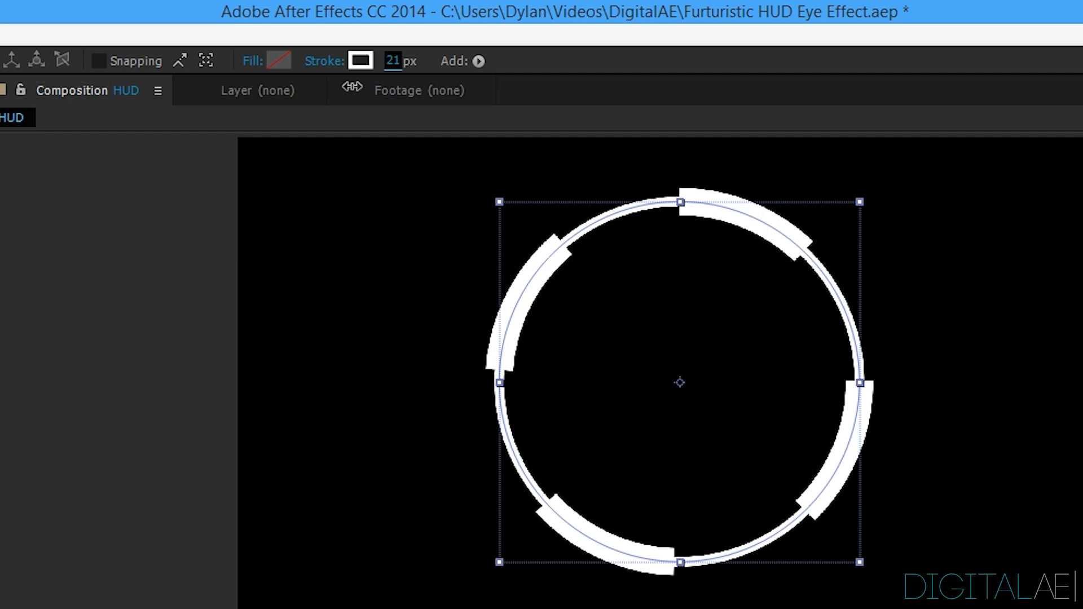
click(571, 452)
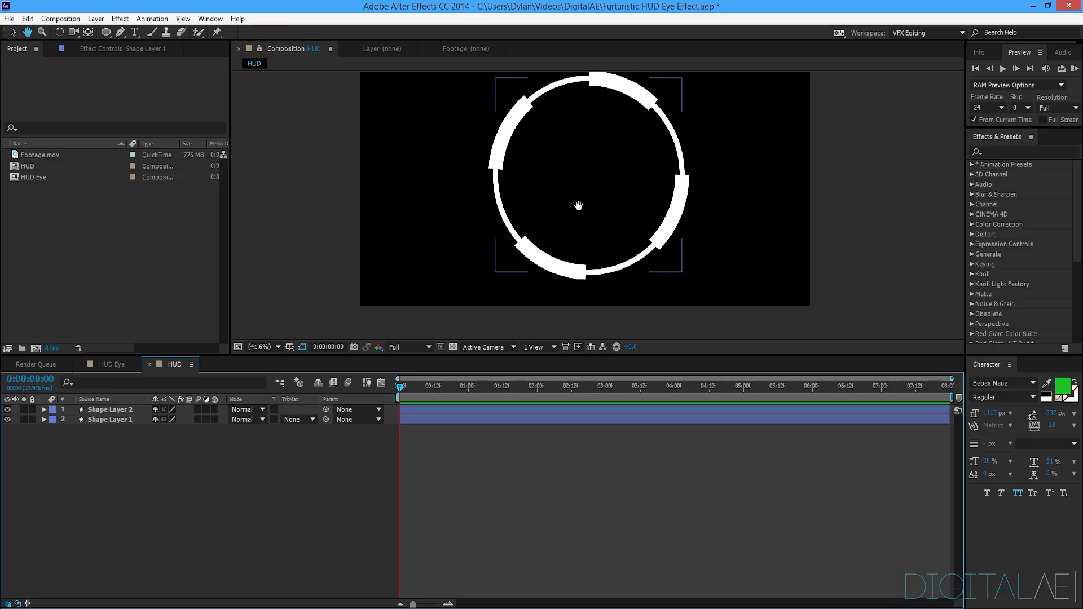
scroll(580, 205, down, 2)
scroll(585, 224, up, 3)
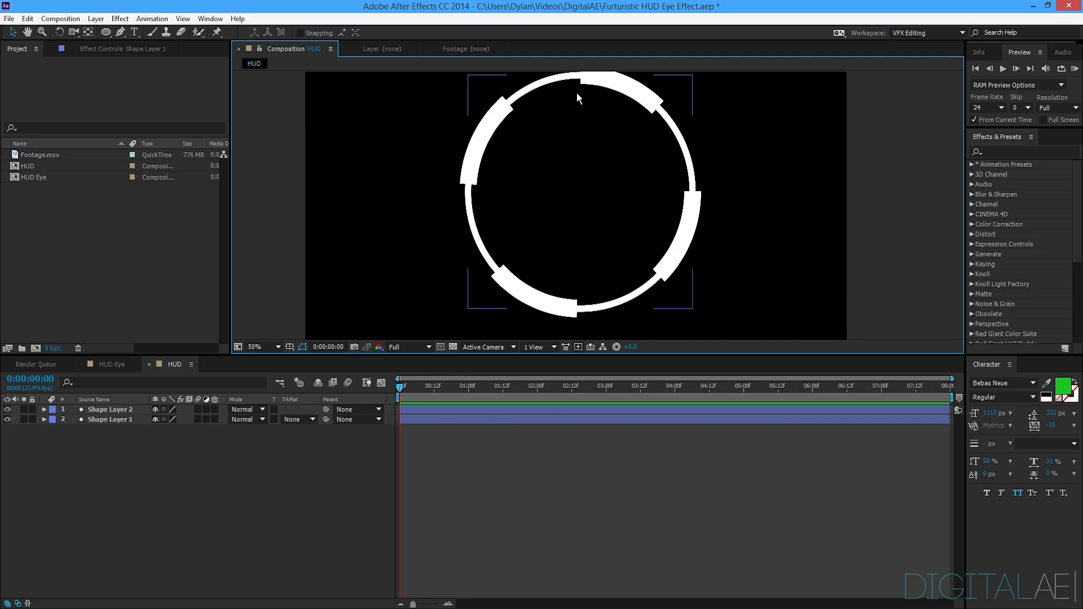
click(169, 484)
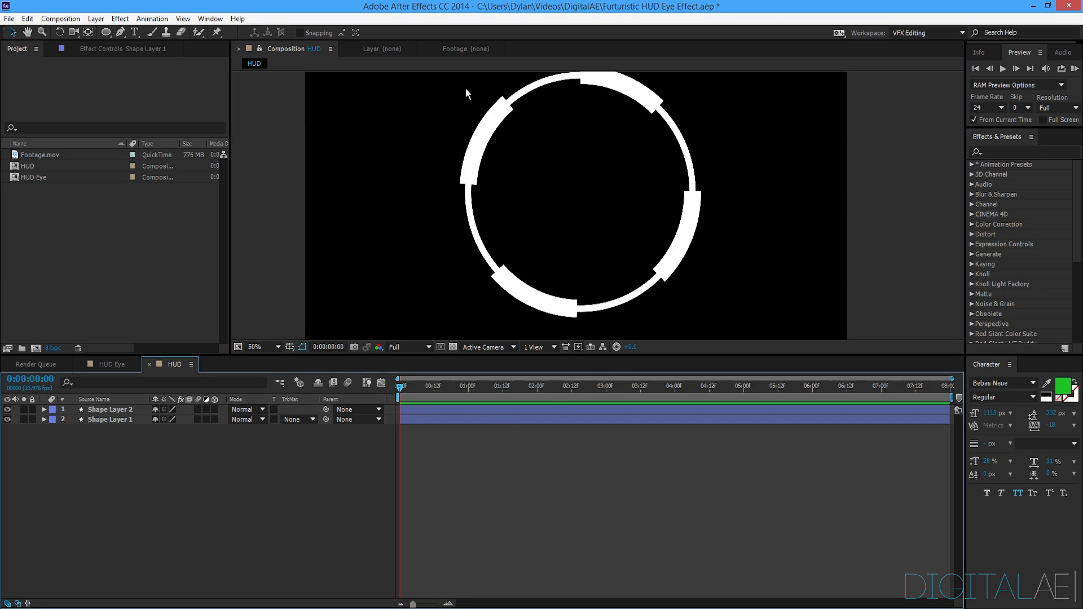
scroll(508, 186, down, 2)
key(h)
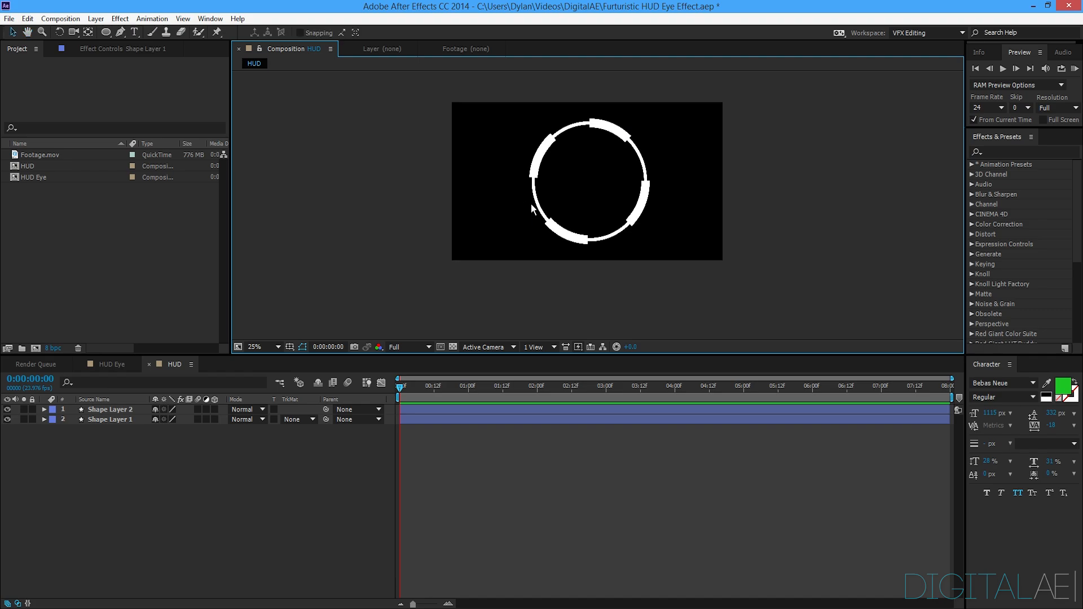
scroll(515, 219, up, 2)
drag(516, 219, 511, 231)
key(v)
Scale Shape Layer 1 to 108% so its thin ring runs along the outer edge of the thick dashes.
click(113, 410)
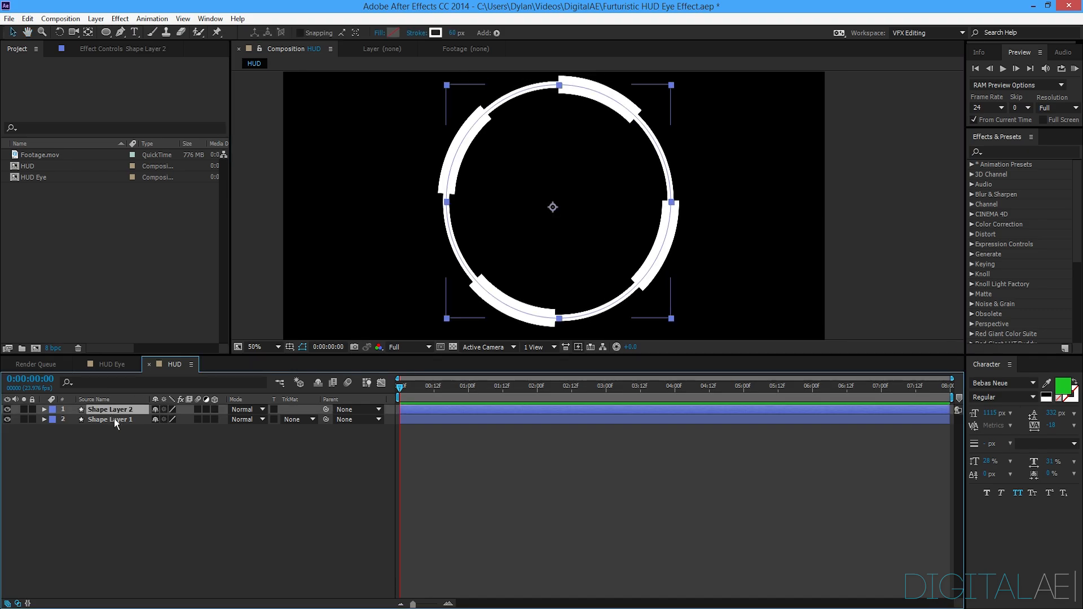
click(110, 423)
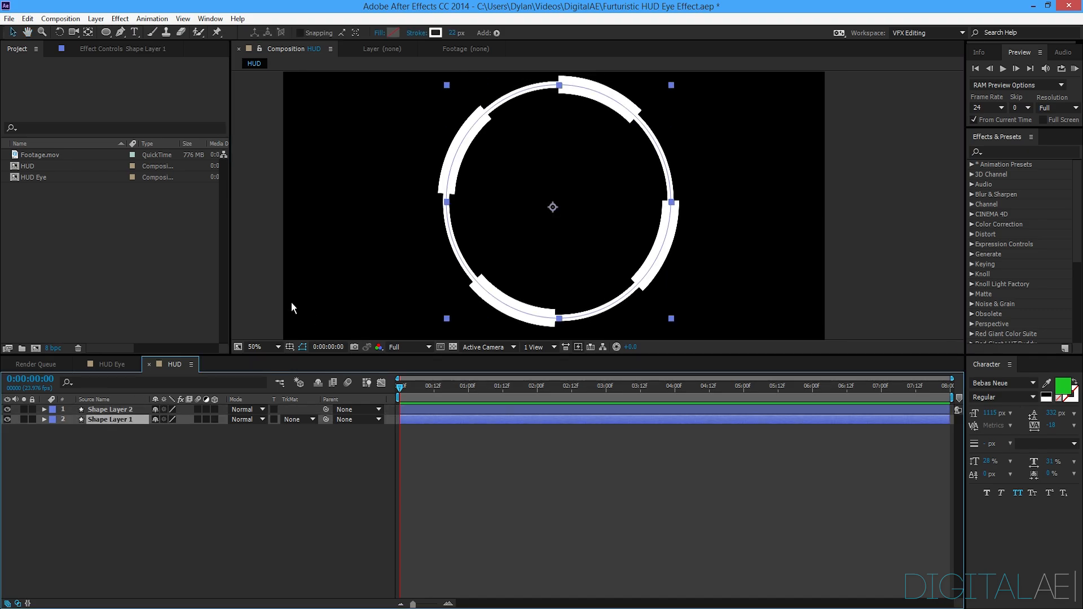
drag(544, 224, 506, 235)
key(ctrl+z)
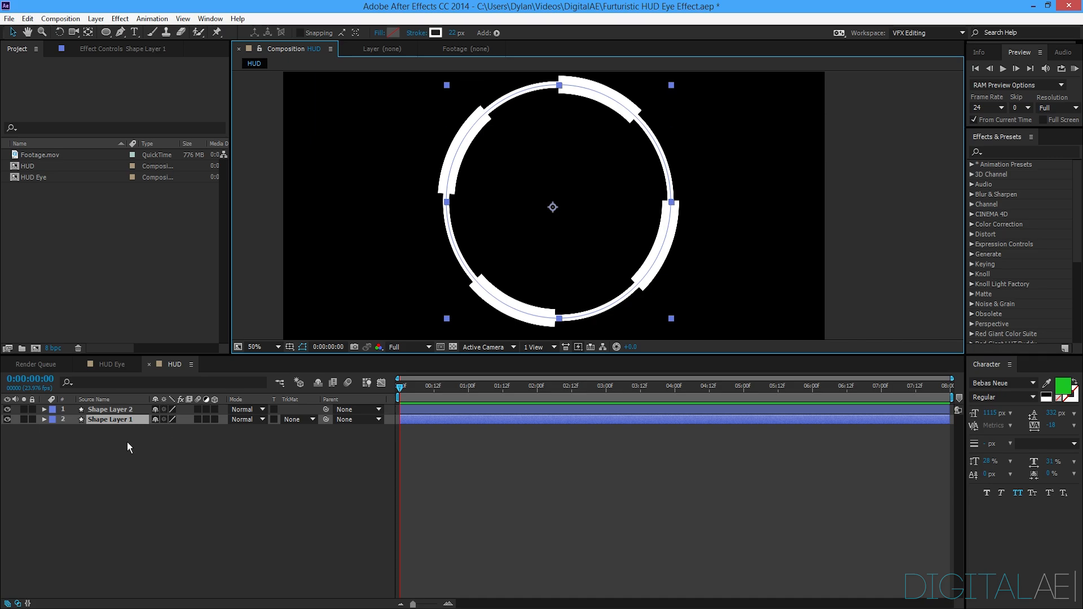
drag(164, 436, 167, 430)
click(384, 310)
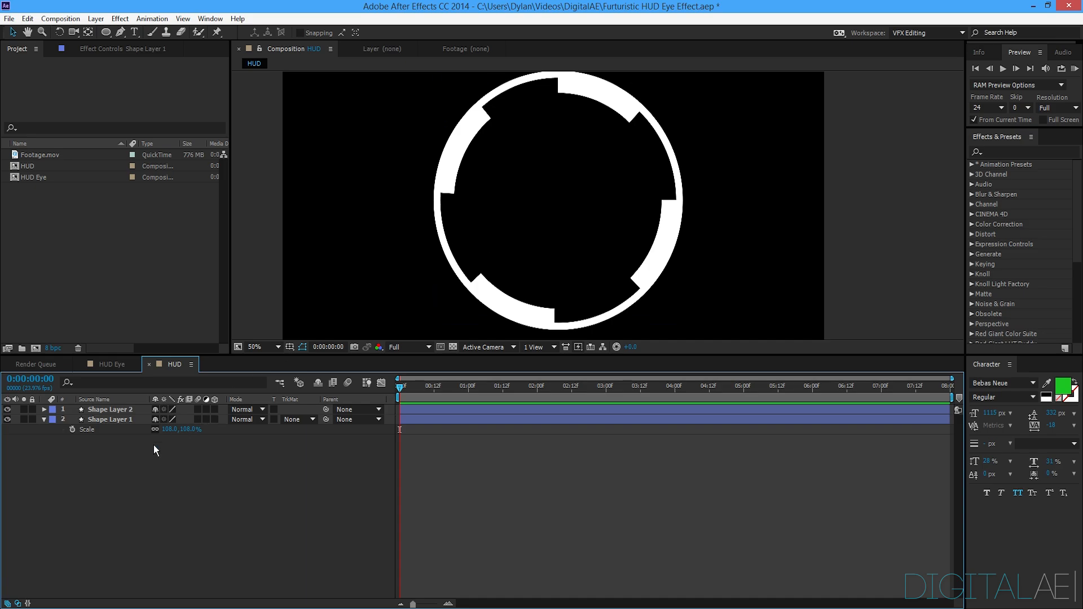
Parent Shape Layer 2 to Shape Layer 1, test the link by moving the rings, and undo that move.
click(110, 419)
click(114, 409)
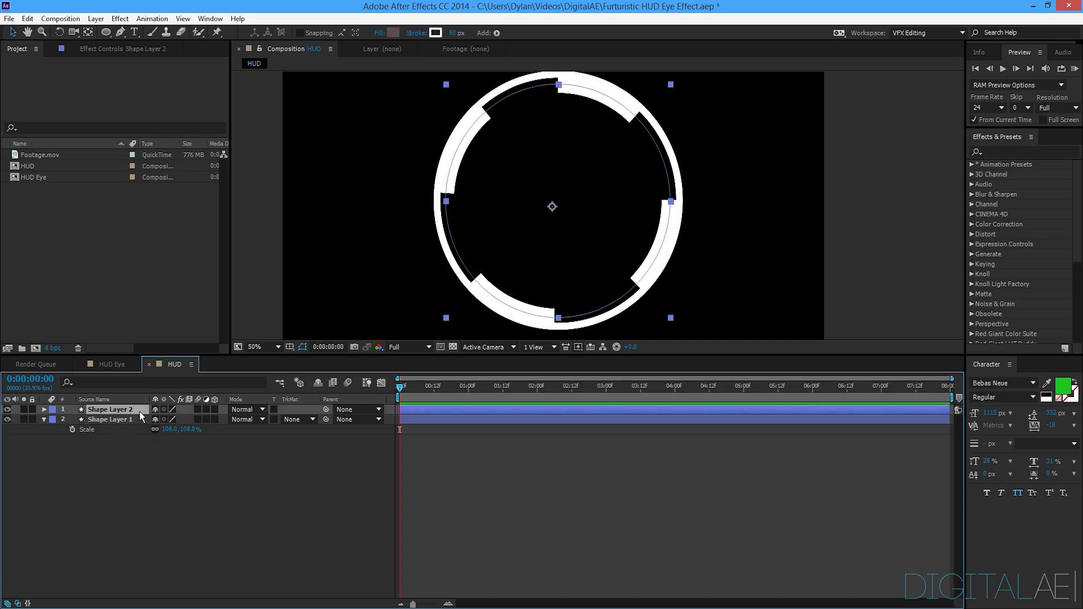
drag(327, 411, 122, 419)
drag(538, 169, 455, 187)
key(ctrl+z)
Check how the dashed segments meet the thin ring and collapse Shape Layer 1's Scale property.
scroll(466, 195, down, 2)
key(space)
drag(467, 250, 471, 217)
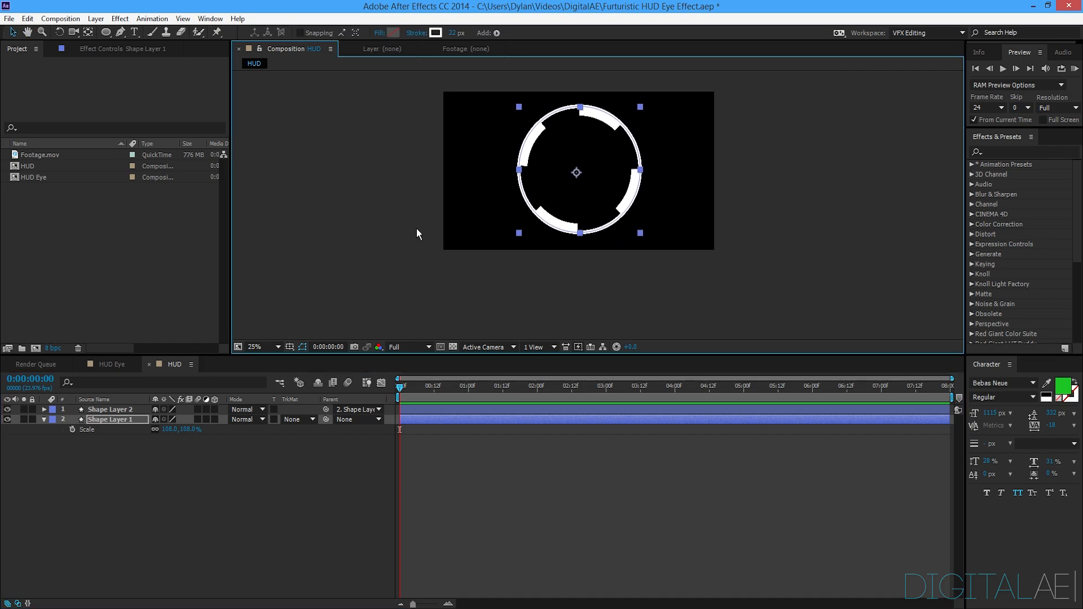
scroll(380, 219, up, 4)
key(space)
drag(434, 163, 433, 115)
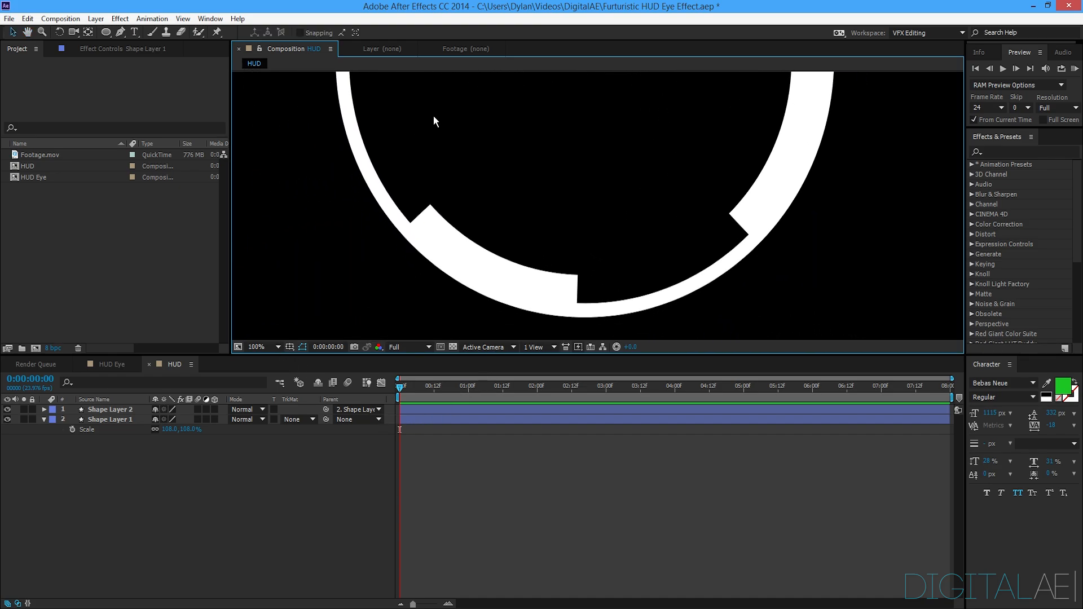
scroll(434, 116, down, 2)
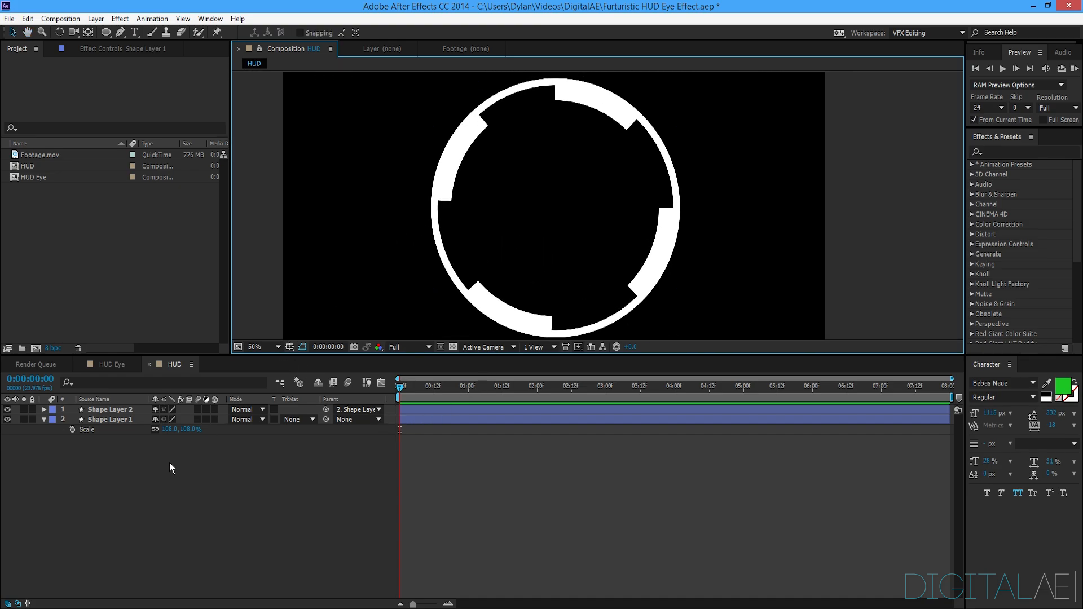
click(85, 444)
click(44, 419)
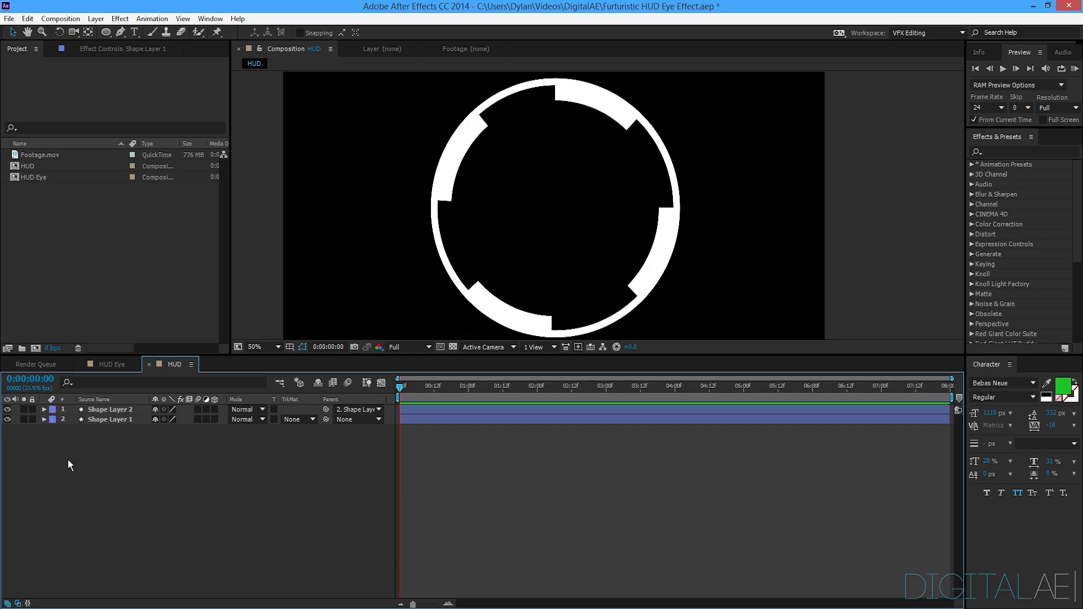
drag(68, 459, 44, 412)
click(116, 483)
click(59, 419)
click(172, 496)
scroll(471, 242, down, 1)
key(space)
drag(424, 271, 429, 233)
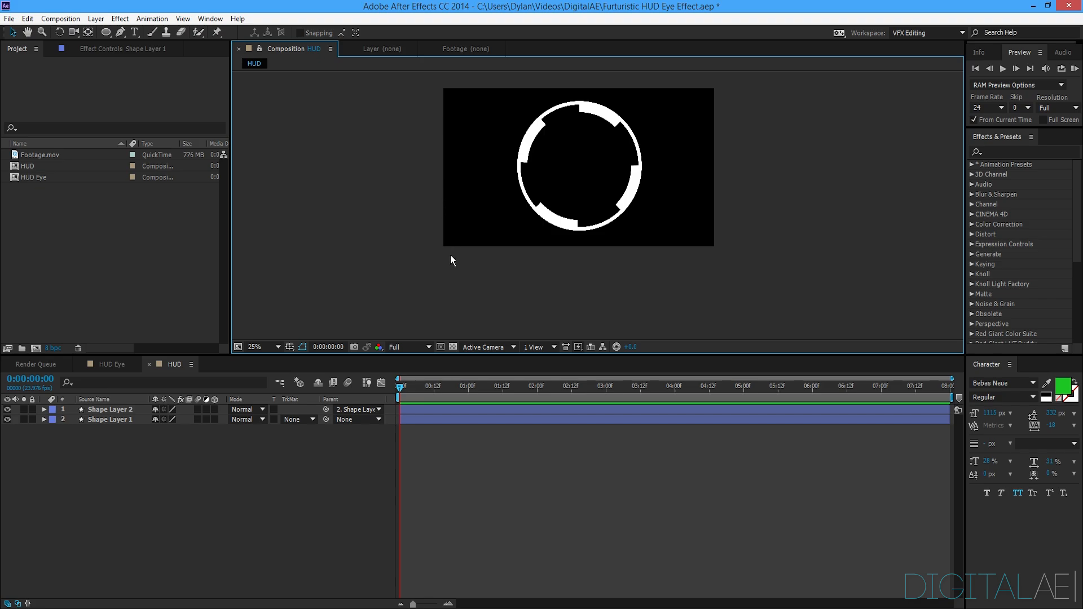
scroll(507, 190, up, 1)
key(space)
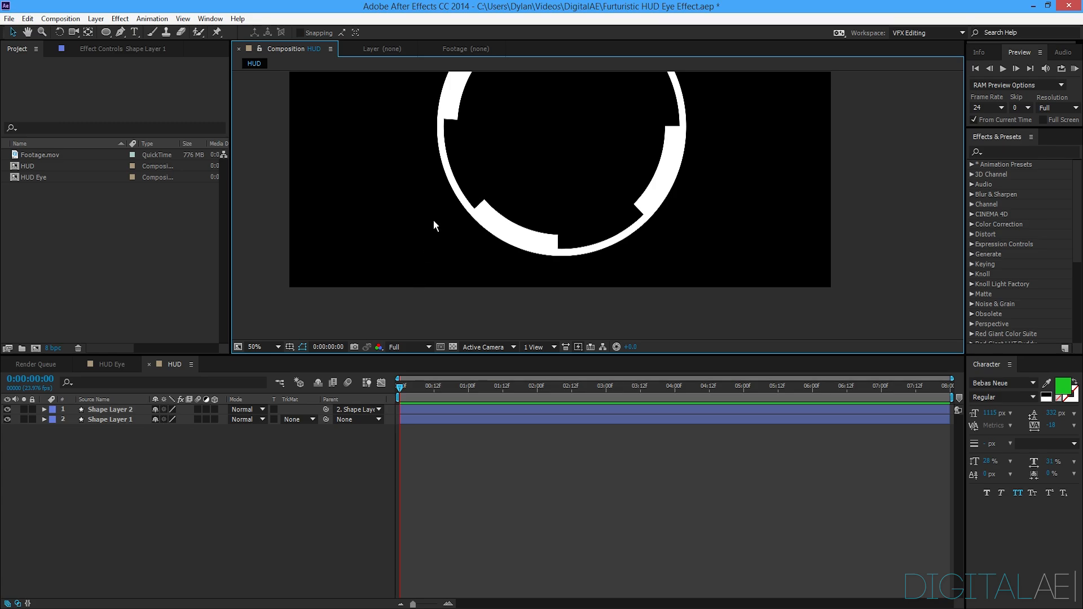
key(space)
drag(434, 179, 435, 264)
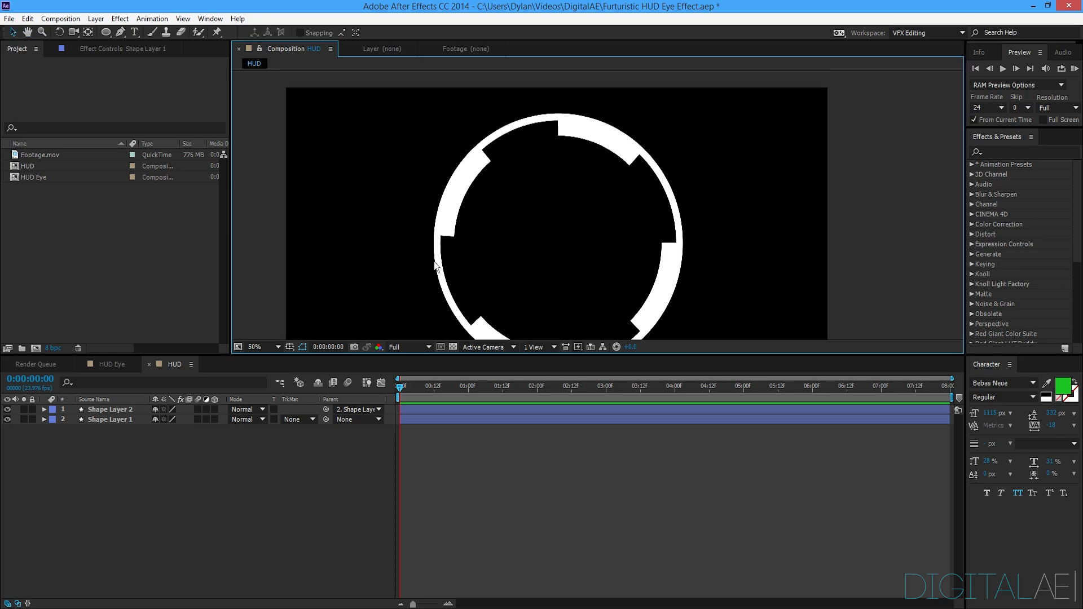
scroll(429, 208, up, 1)
scroll(428, 158, down, 1)
drag(430, 141, 412, 168)
Draw a smaller ellipse ring on a new shape layer and center it inside the existing outer rings.
scroll(426, 180, down, 1)
click(105, 32)
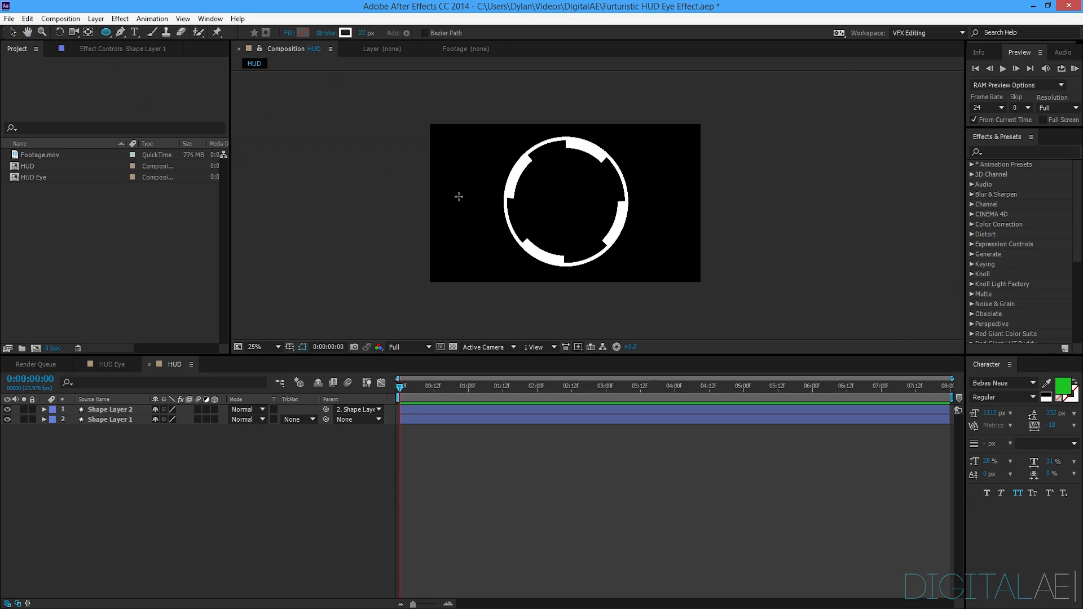
drag(538, 160, 615, 240)
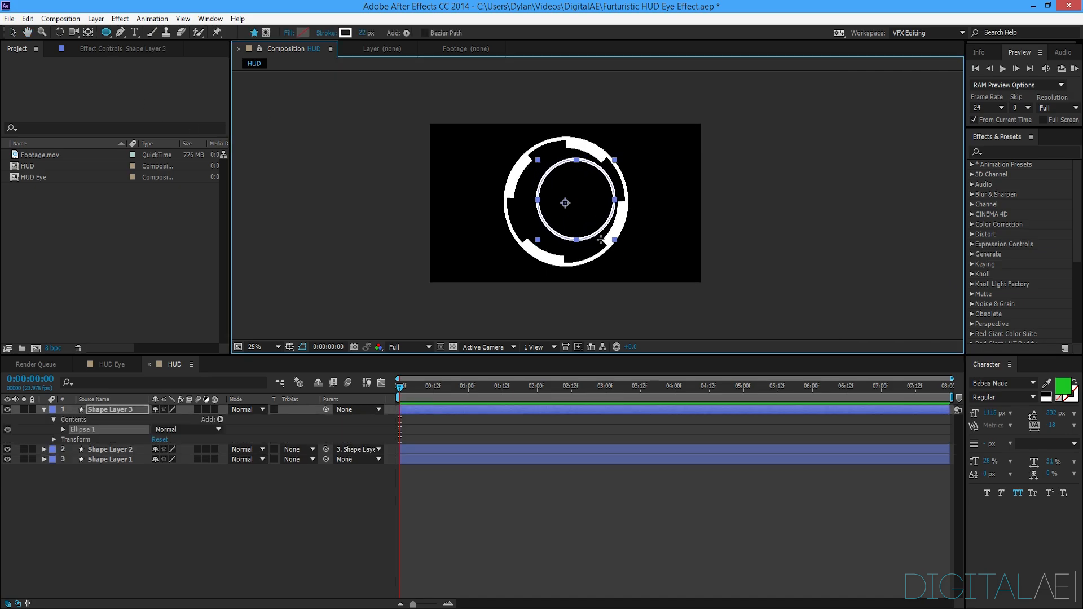
click(13, 32)
drag(567, 214, 557, 216)
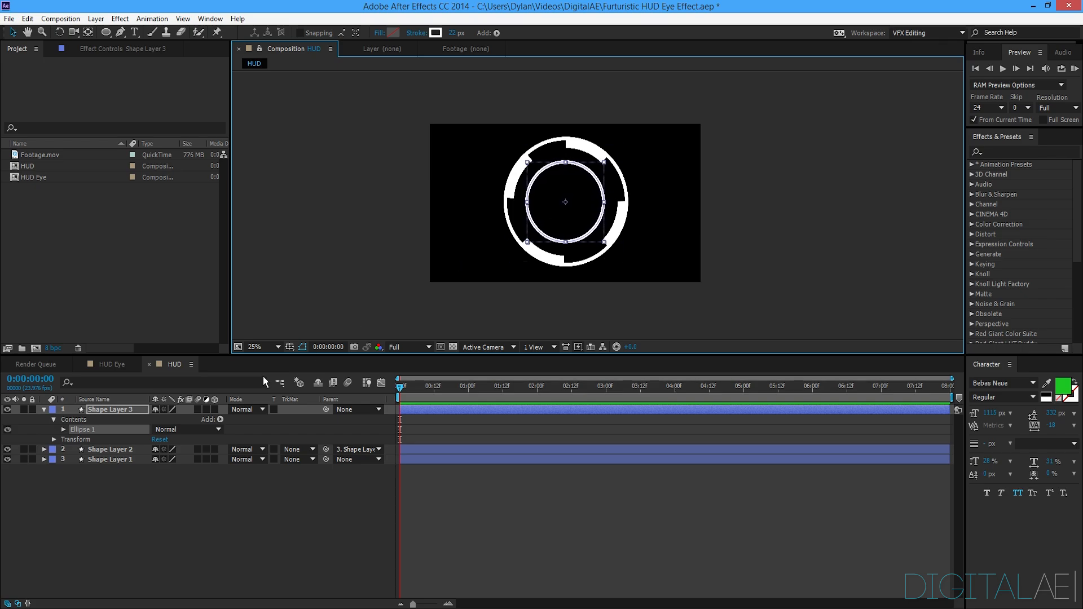
Duplicate Shape Layer 3 and collapse the original layer's properties.
click(106, 440)
click(107, 410)
key(ctrl+d)
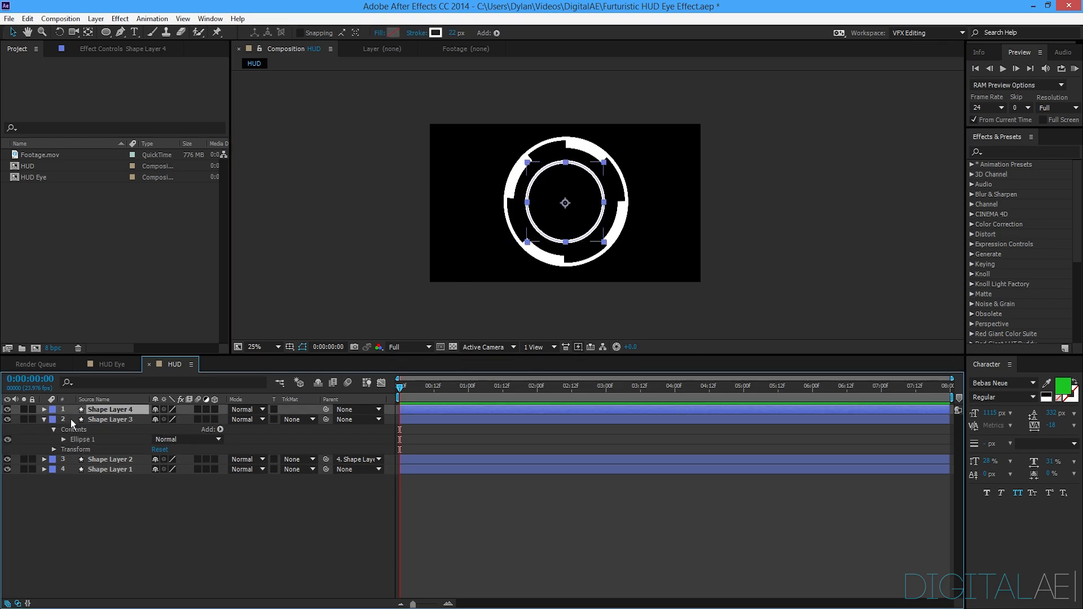
click(44, 419)
Expand the Stroke 1 properties of Shape Layer 4's ellipse and add a dash to the stroke.
click(44, 410)
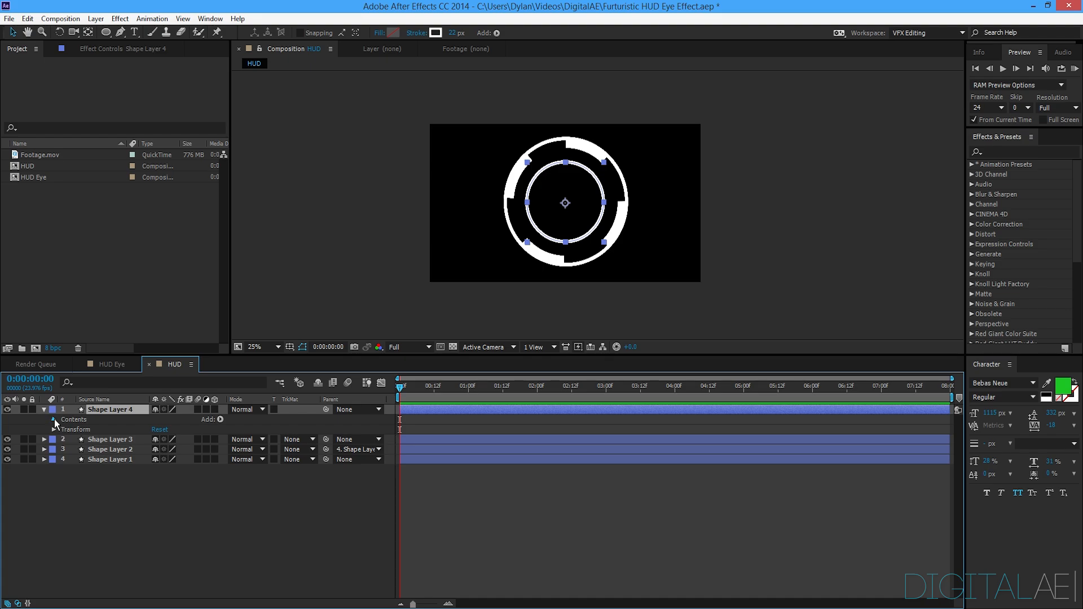
click(54, 419)
click(62, 430)
click(75, 449)
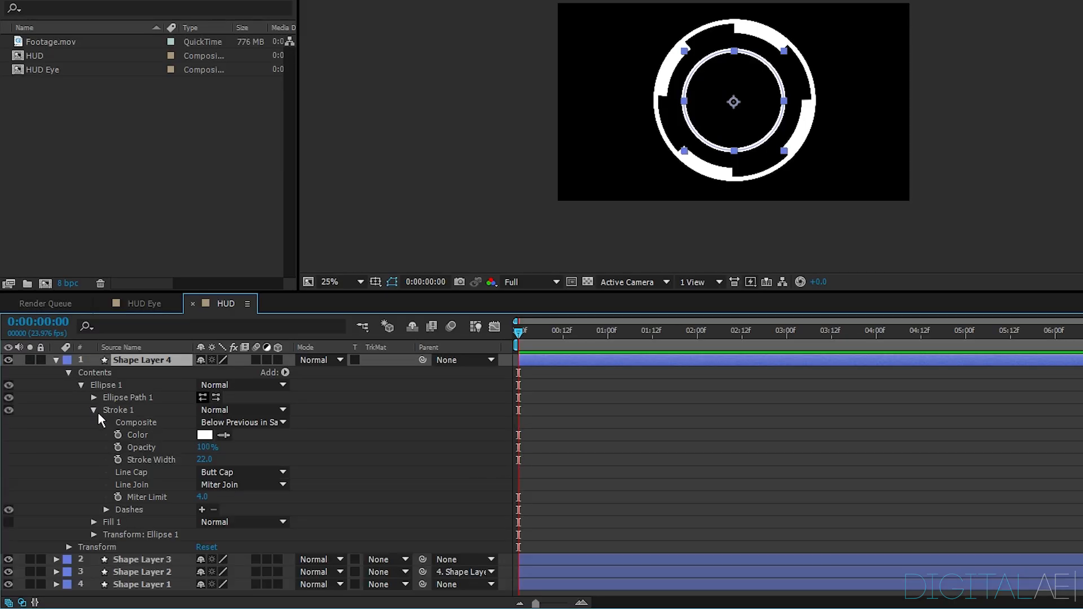
click(202, 510)
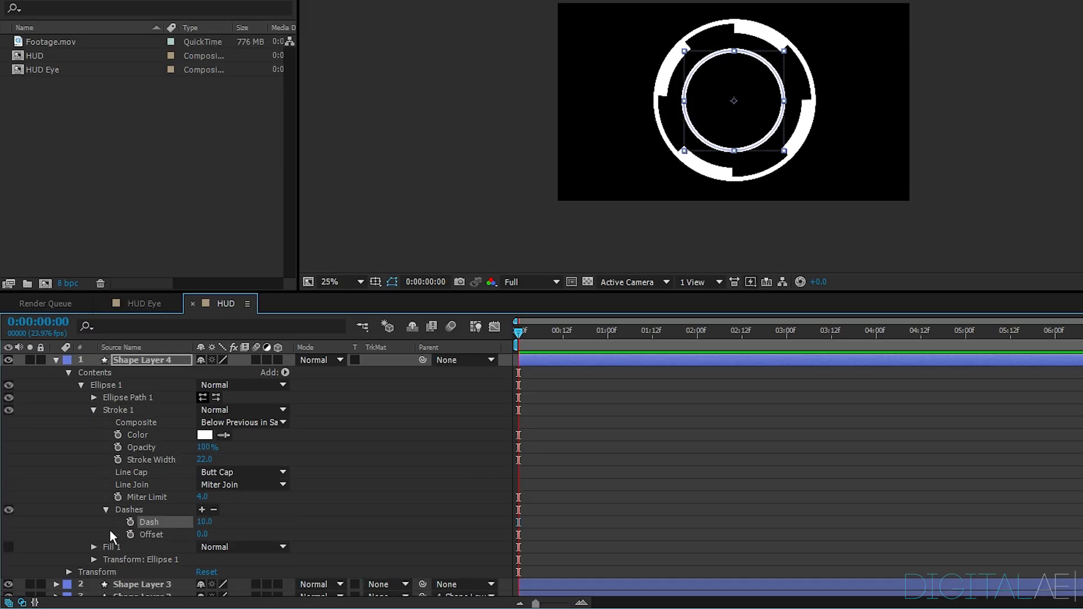
With Shape Layer 4 temporarily soloed, set its stroke's Dash to 43 and Offset to 25, and collapse its properties.
drag(204, 525, 219, 521)
click(30, 360)
scroll(648, 103, up, 2)
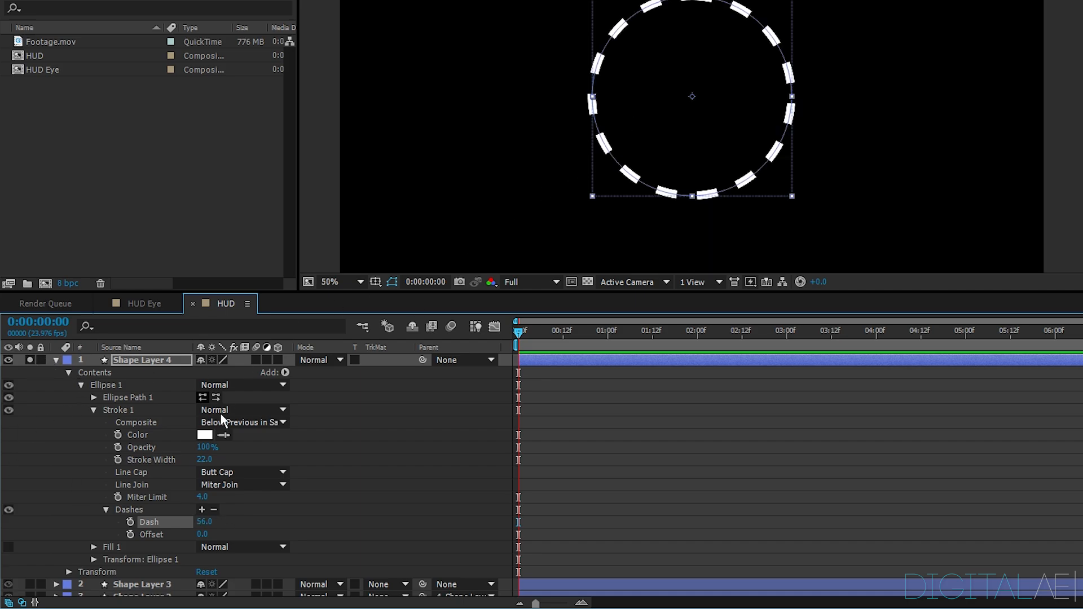
drag(205, 526, 219, 544)
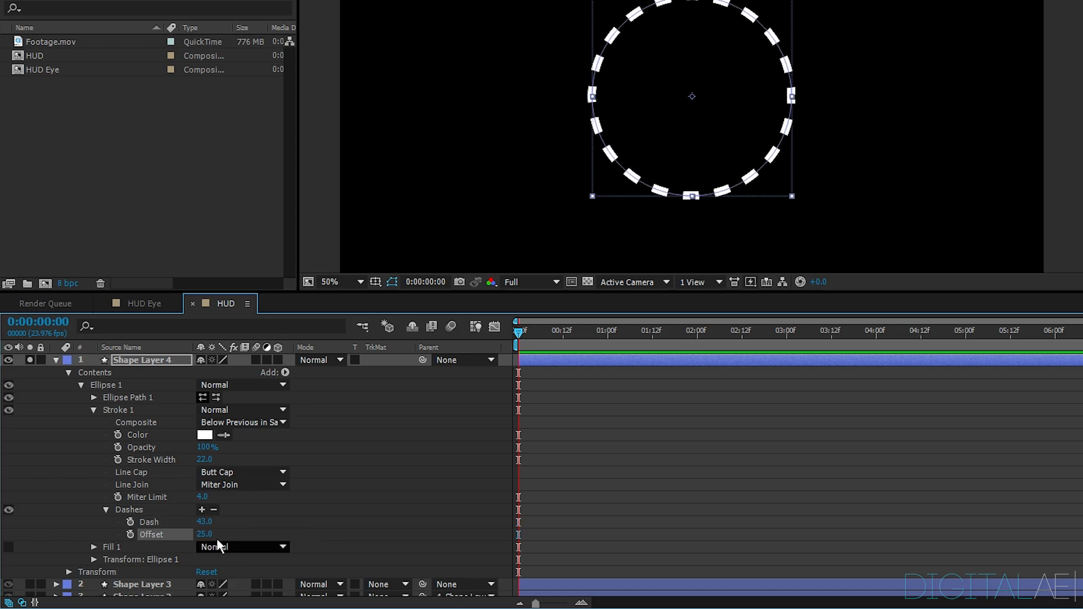
click(55, 361)
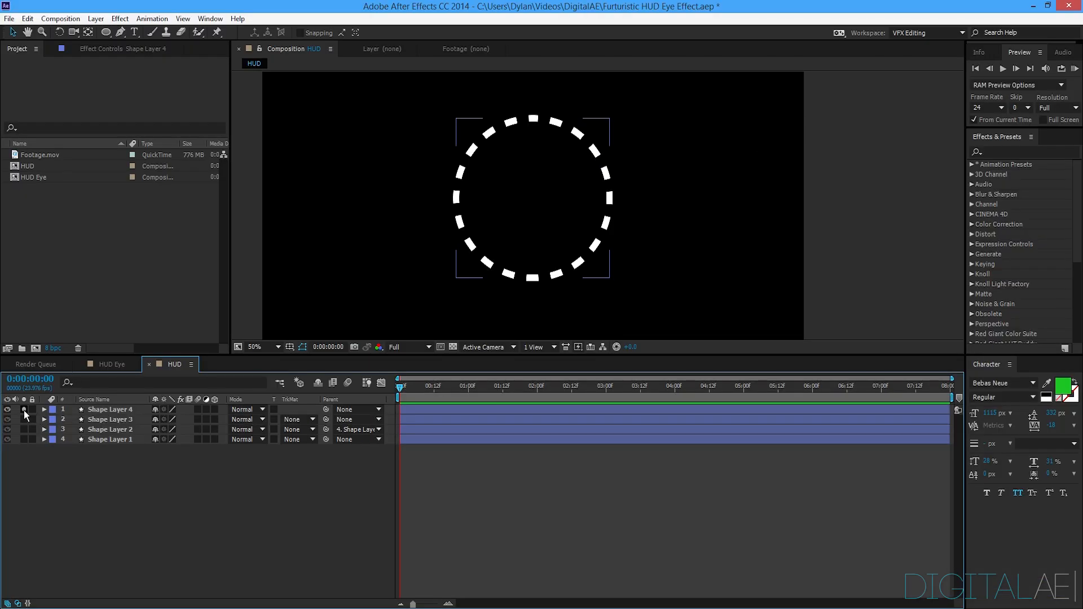
click(23, 410)
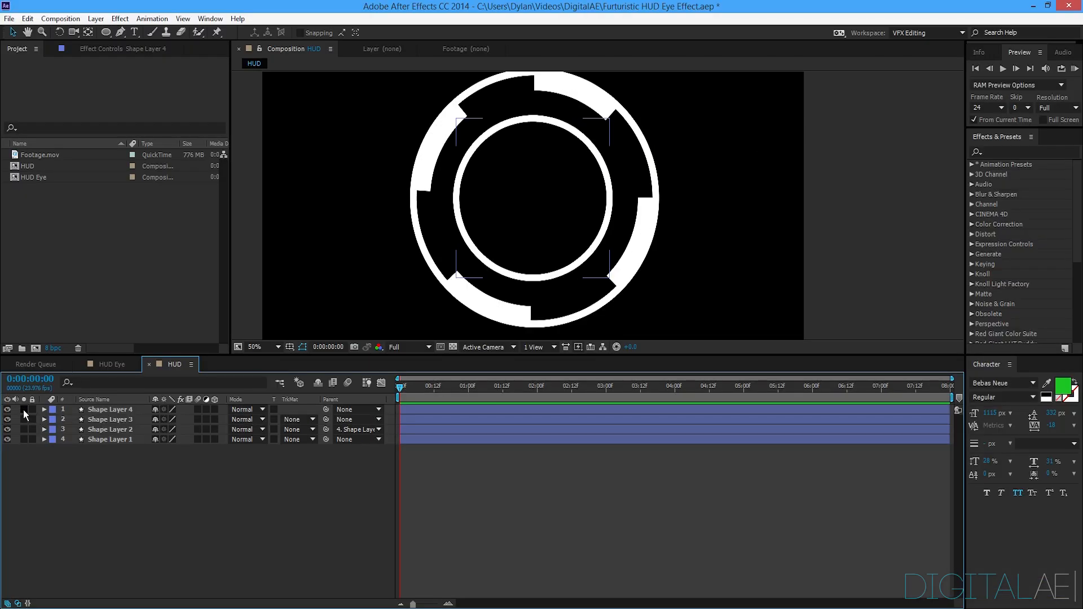
Set Shape Layer 3's stroke width to 5 px and scale the layer to 95% so it sits inside the small dashes.
click(108, 420)
mouse_move(455, 33)
mouse_down()
mouse_move(436, 32)
mouse_move(446, 33)
mouse_up()
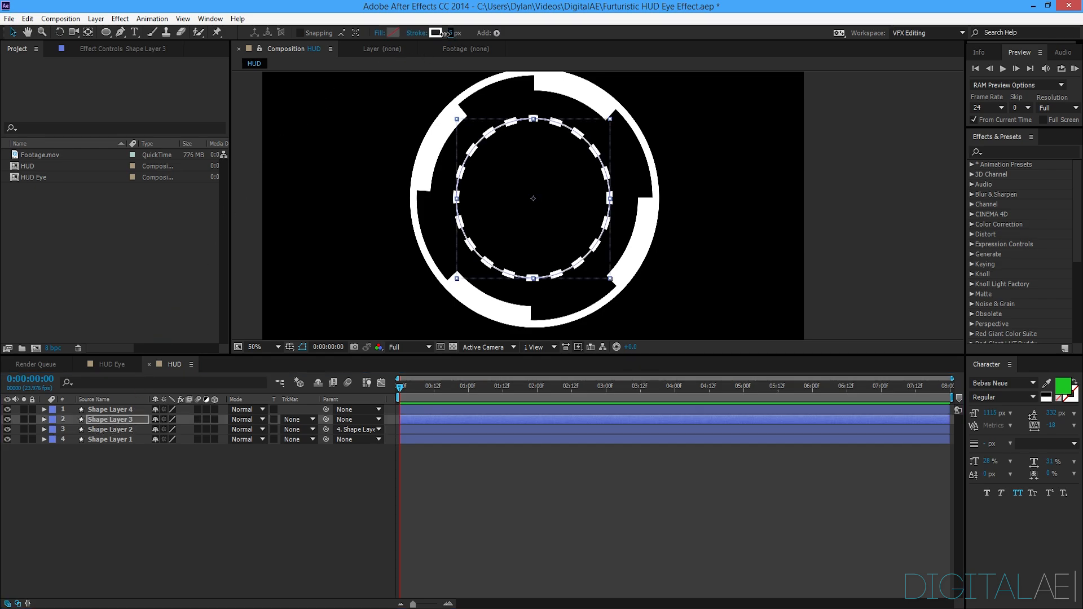
click(111, 418)
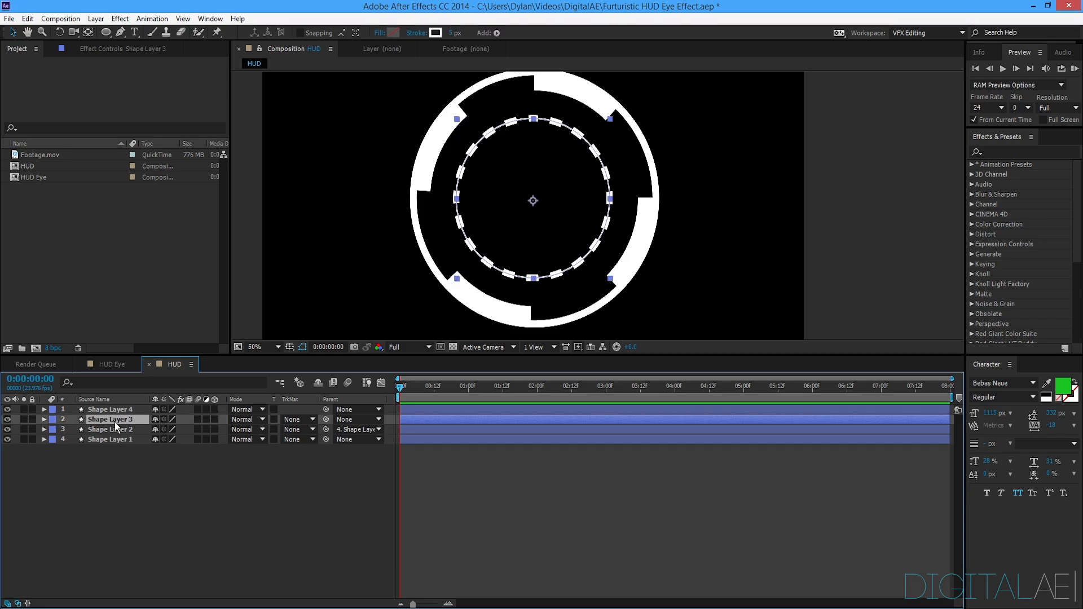
key(s)
drag(165, 428, 164, 429)
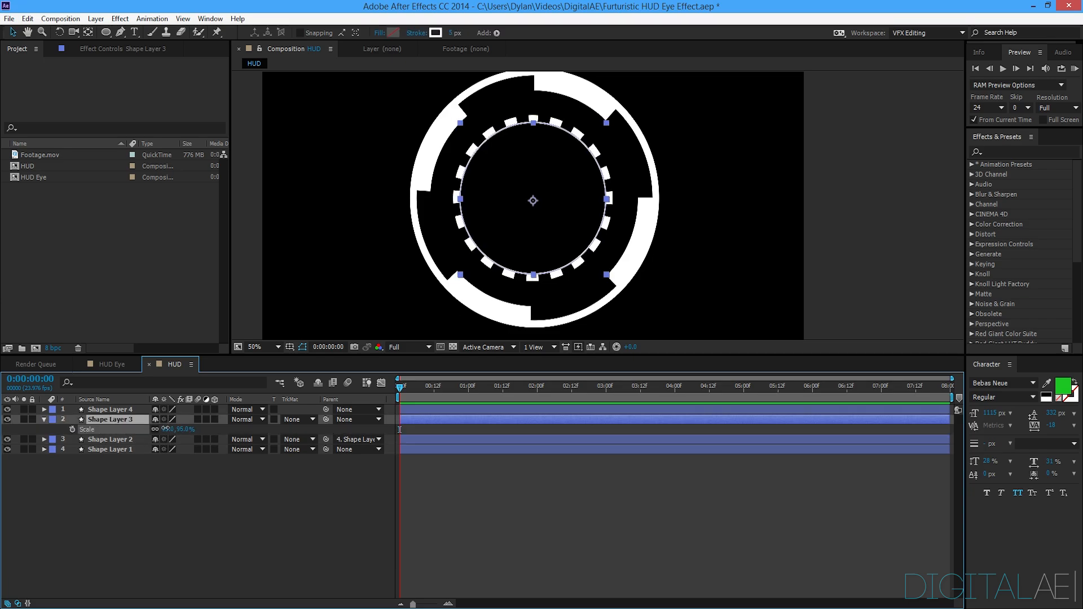
click(398, 304)
scroll(486, 225, down, 2)
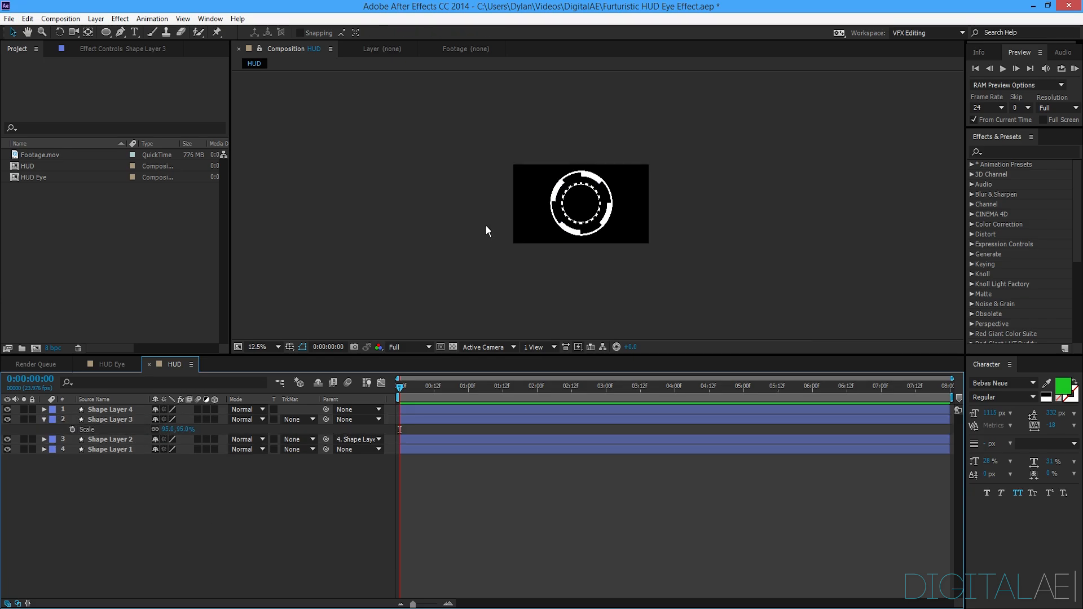
scroll(481, 232, up, 1)
key(h)
scroll(766, 203, down, 1)
drag(767, 203, 706, 246)
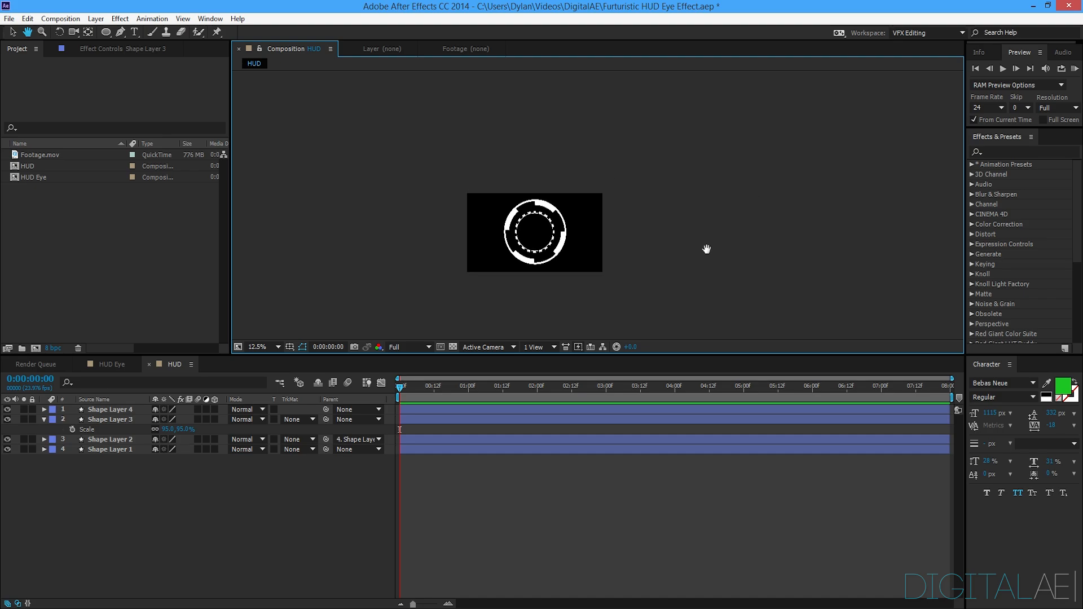
scroll(632, 261, up, 2)
drag(695, 202, 698, 219)
key(v)
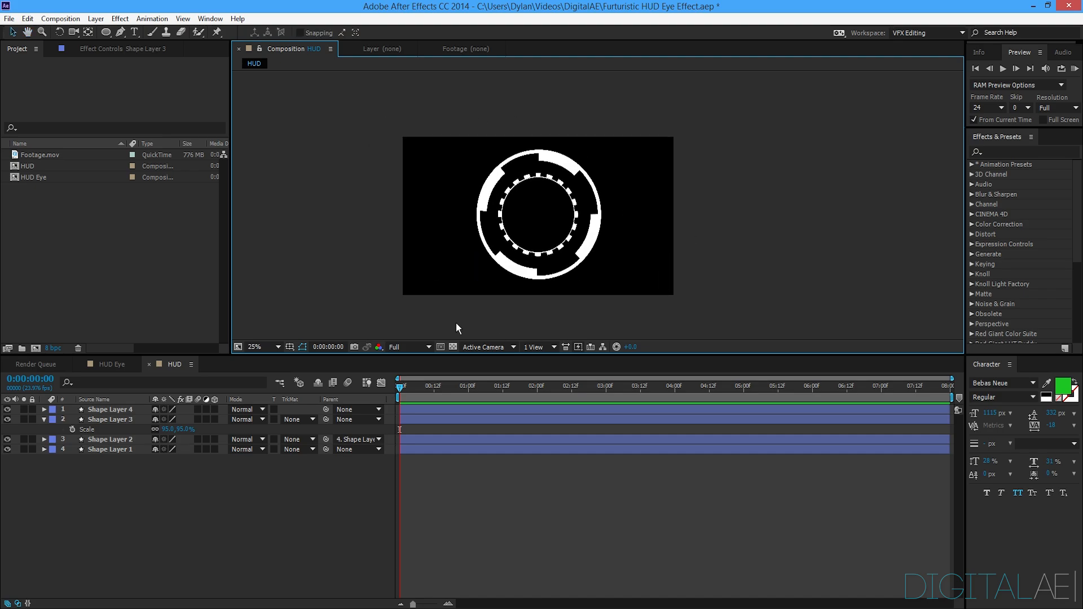
Fit the HUD composition to the viewer and collapse Shape Layer 3's properties.
key(ctrl+a)
click(814, 224)
key(h)
drag(447, 285, 457, 236)
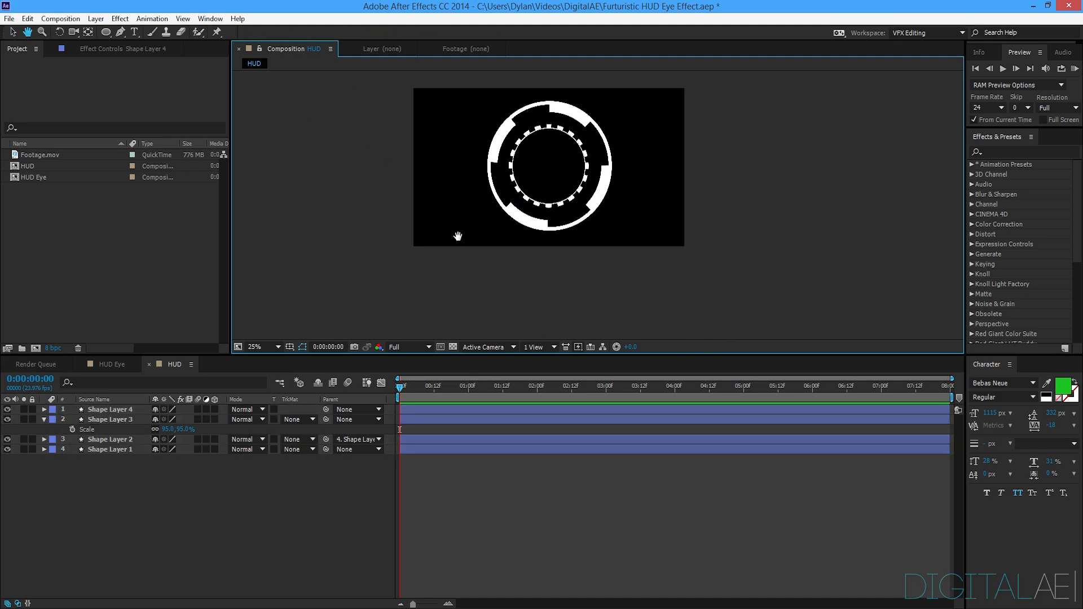
click(267, 347)
click(268, 375)
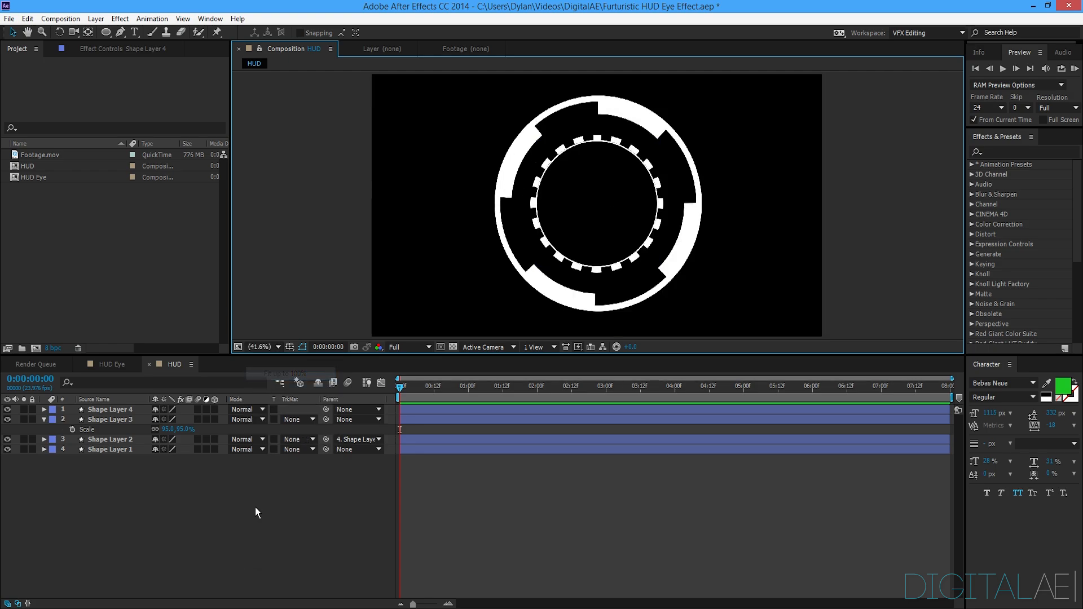
click(43, 420)
Try rotating Shape Layer 4 with its Rotation property, undo the rotation and collapse the layer.
click(102, 411)
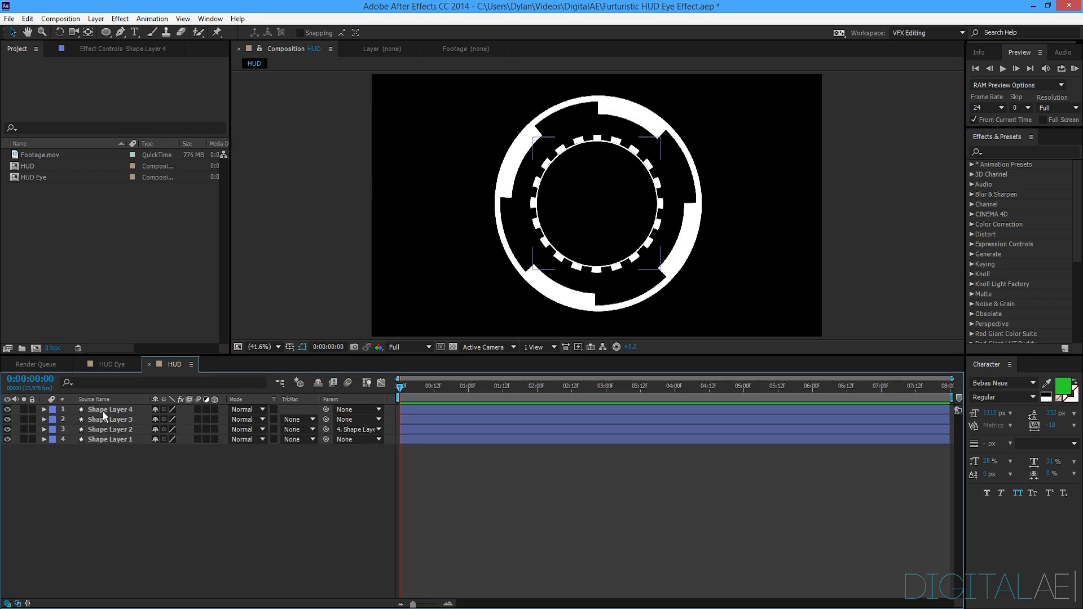
key(r)
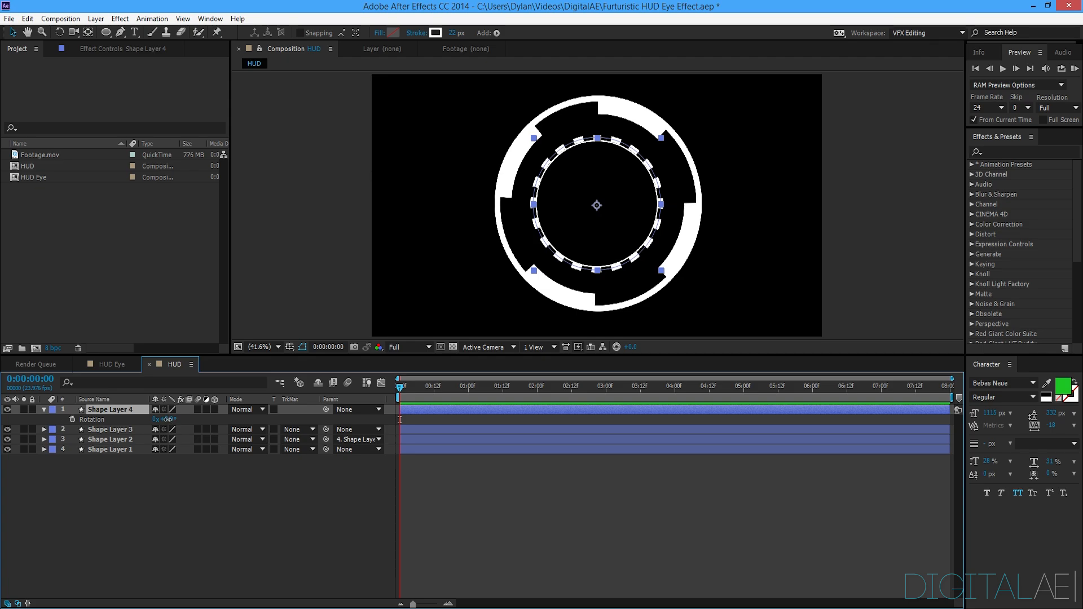
drag(166, 420, 363, 396)
key(ctrl+z)
click(275, 479)
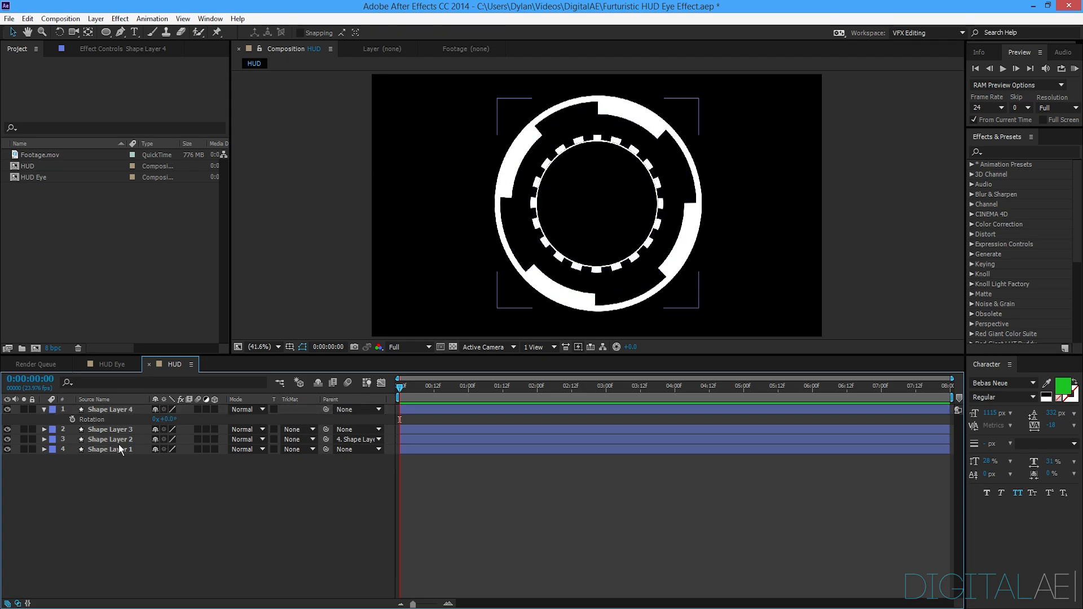
click(44, 410)
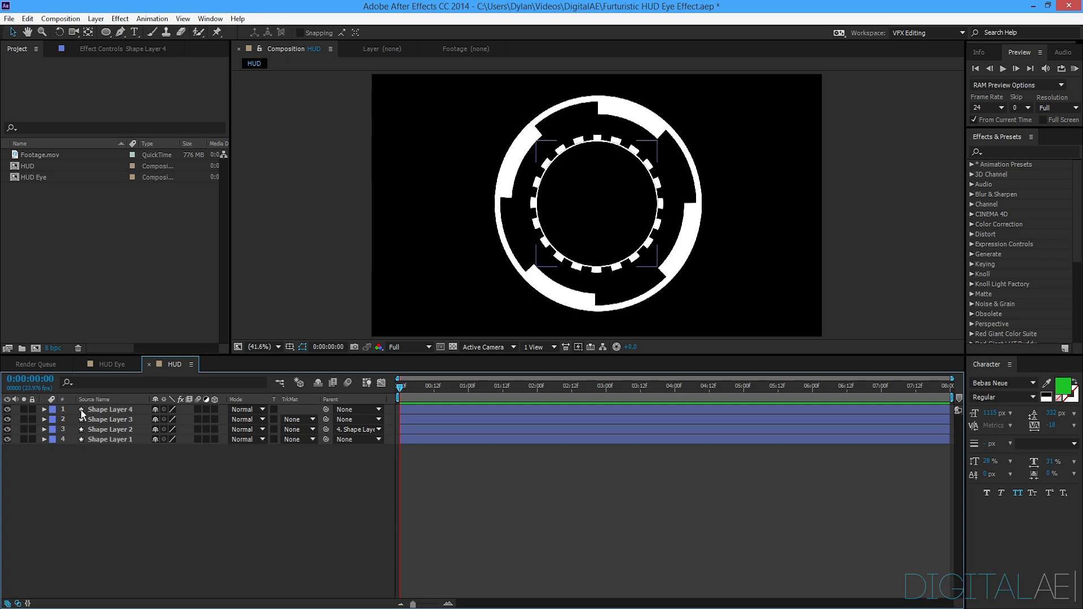
Hide Shape Layer 1 and Shape Layer 2, leaving Shape Layer 3 visible and Shape Layer 4 selected.
click(6, 439)
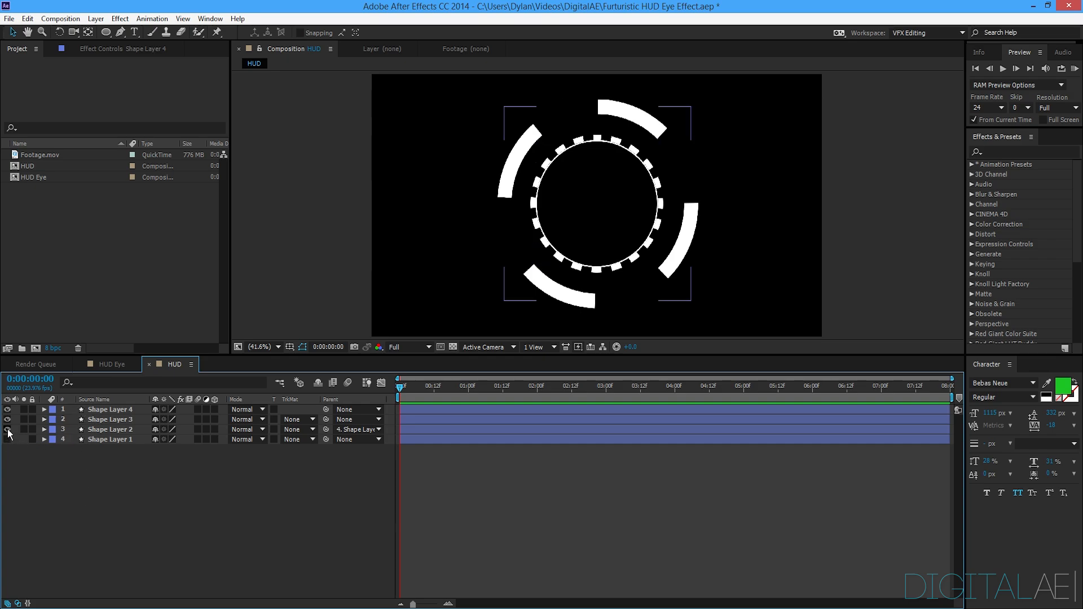
click(6, 429)
click(111, 411)
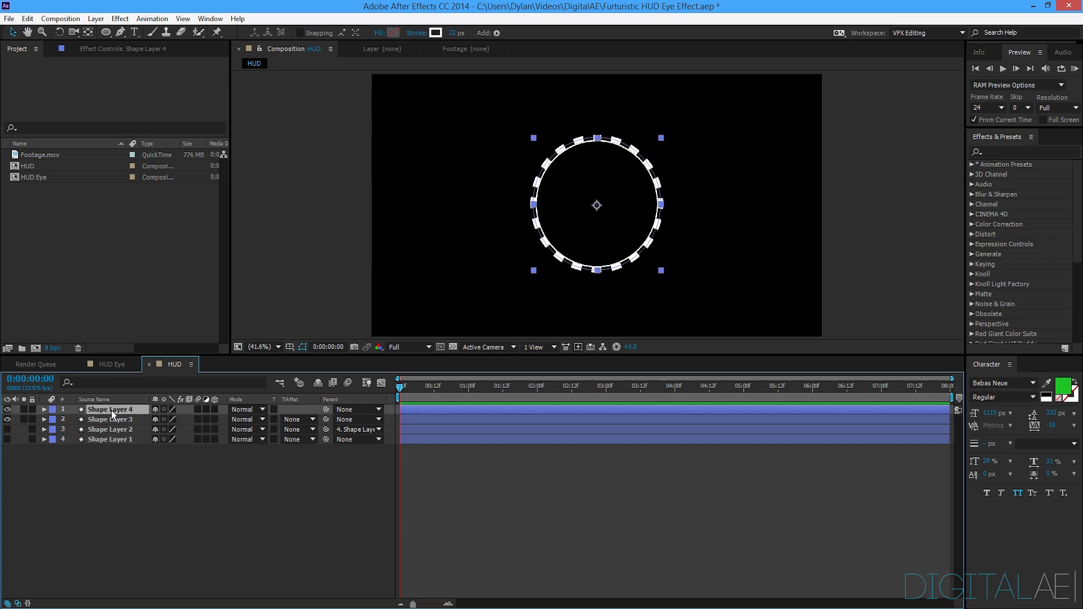
shift+click(111, 419)
click(88, 454)
click(108, 409)
click(8, 420)
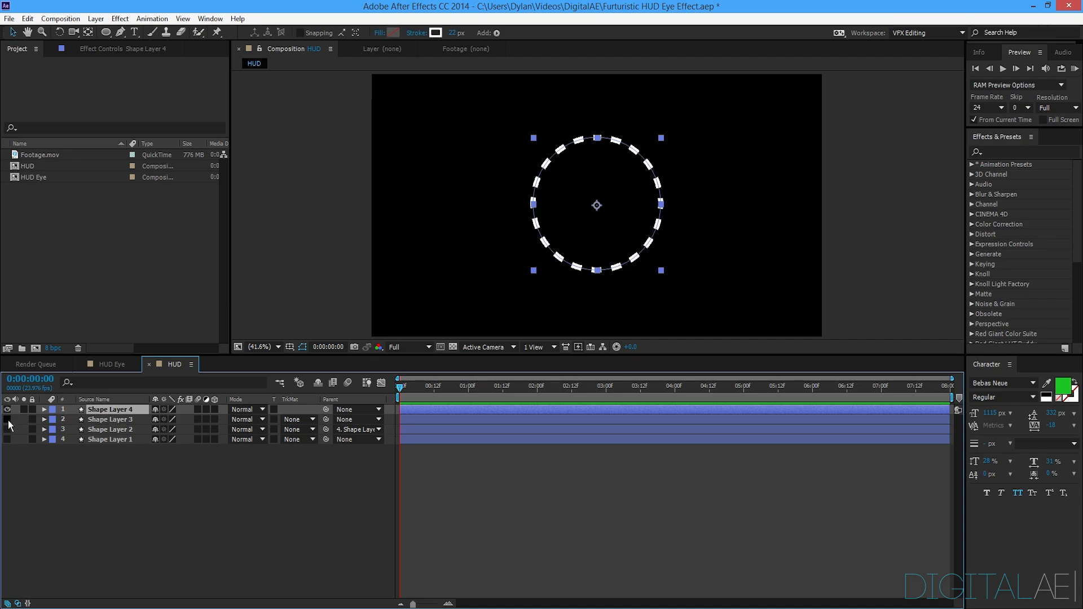
click(7, 420)
Expand Shape Layer 4's Ellipse 1 contents down to the Dashes settings of Stroke 1.
click(44, 410)
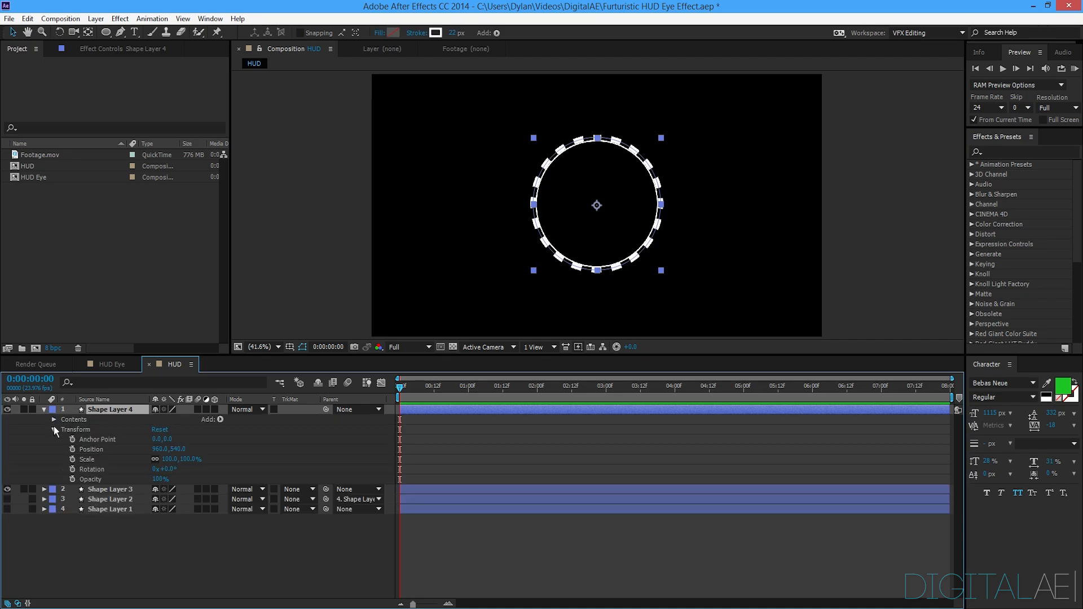
click(54, 420)
click(55, 439)
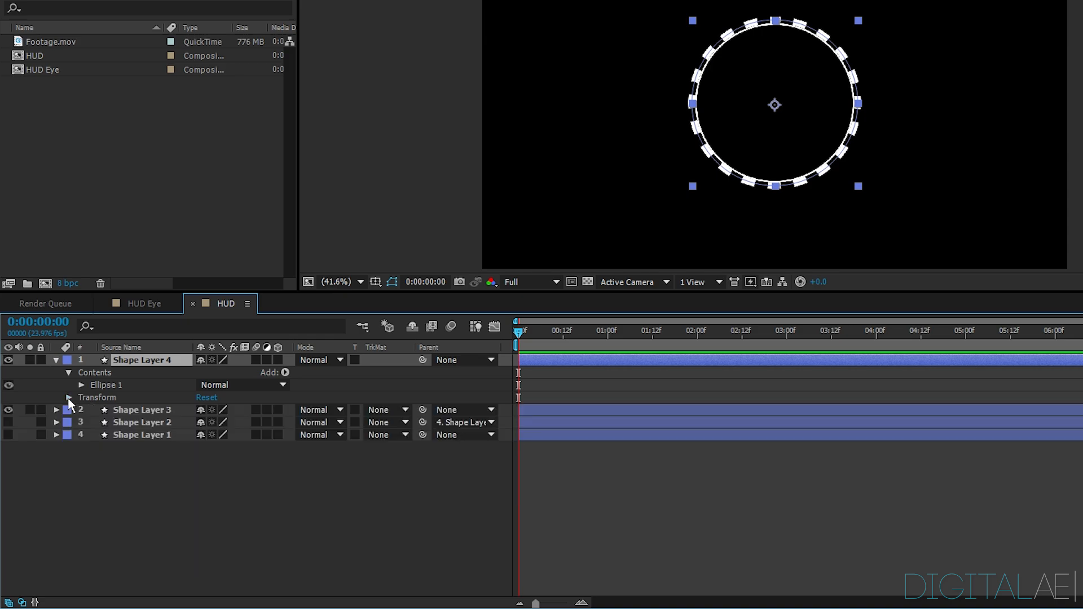
click(81, 384)
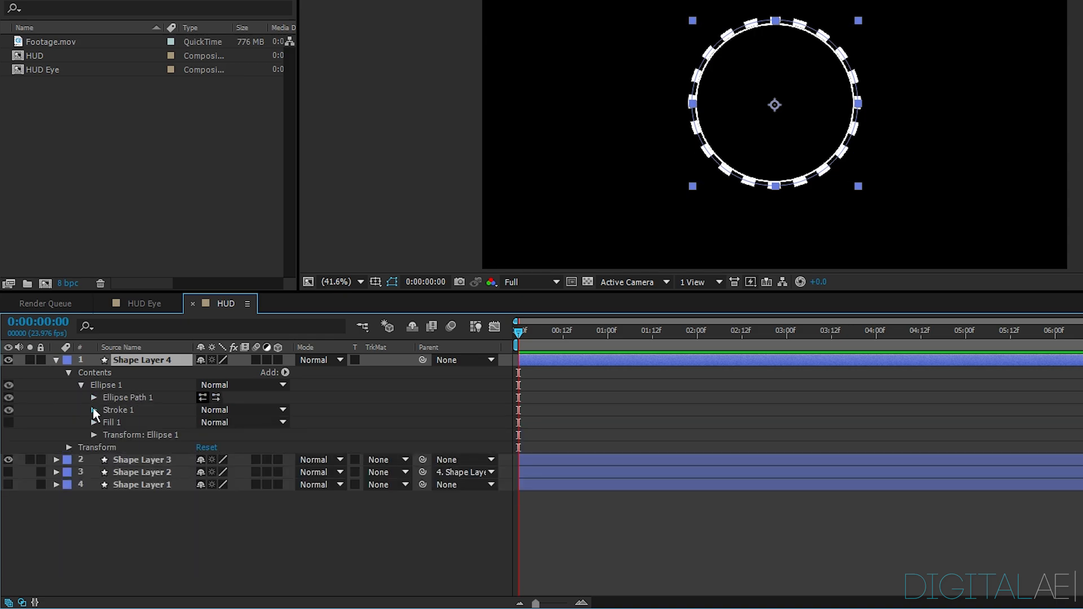
click(94, 411)
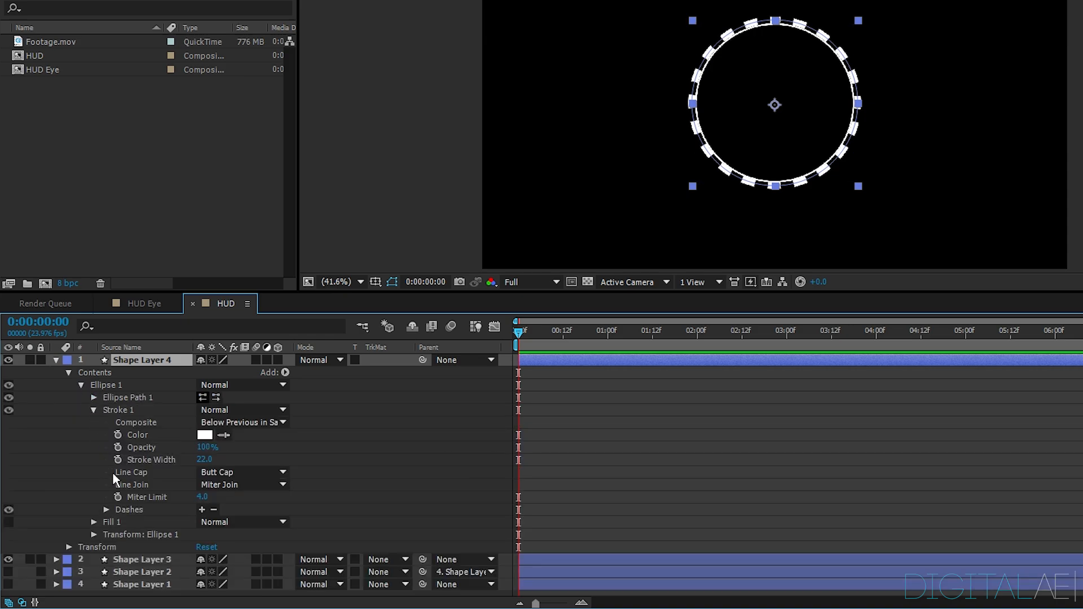
click(107, 510)
scroll(77, 493, down, 1)
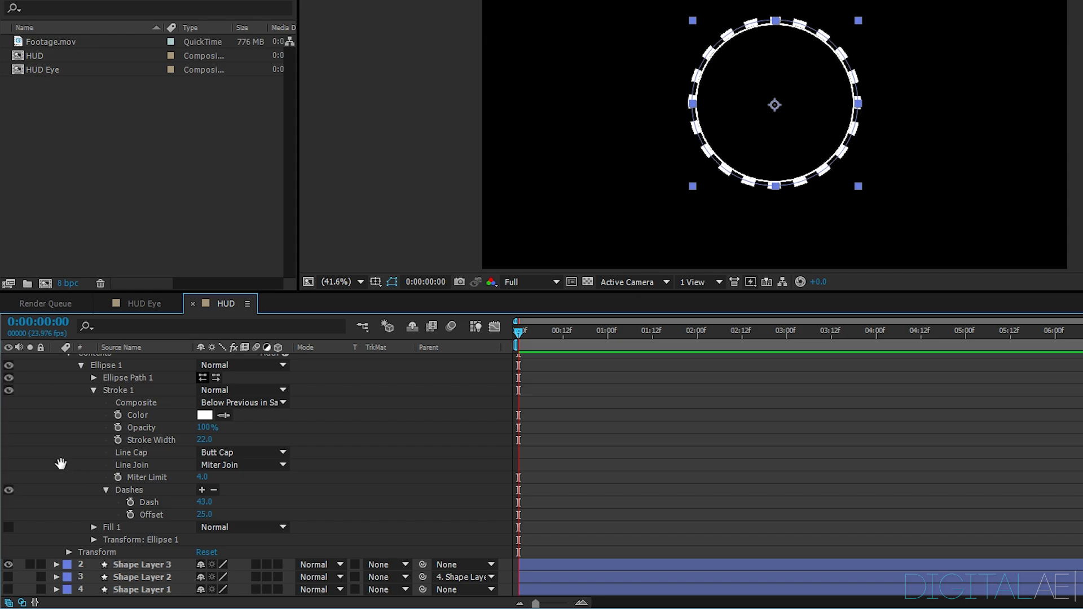
Try shifting the dashes of Shape Layer 4 with an Offset of 558, and set the Offset back to 25.
drag(206, 515, 586, 501)
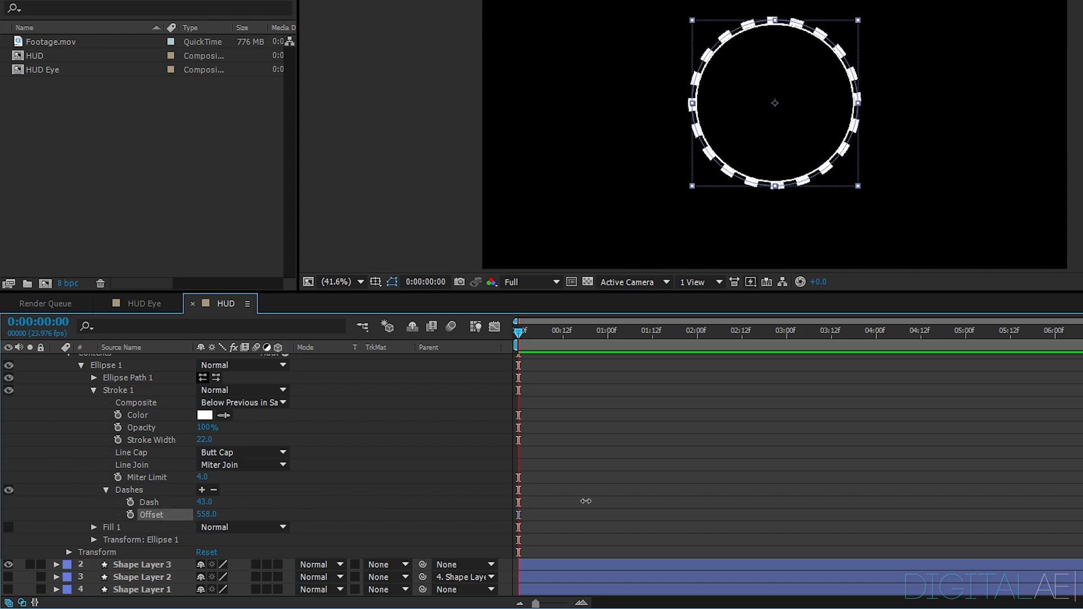
click(204, 515)
text(25)
key(Return)
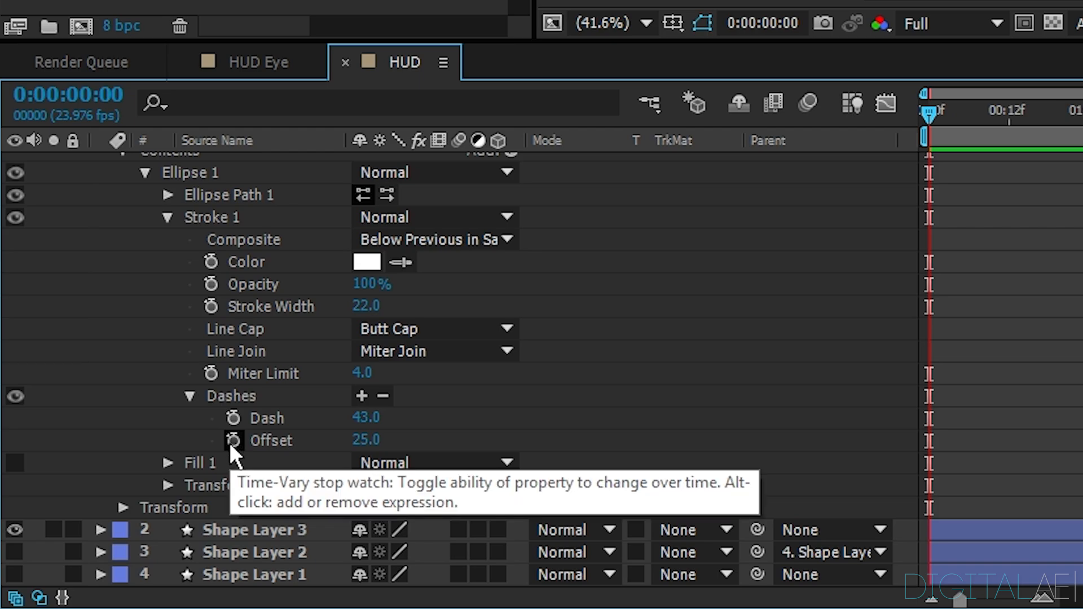
Add the expression wiggle(1,1500) to the dash Offset of Shape Layer 4 and preview the animation.
alt+click(232, 441)
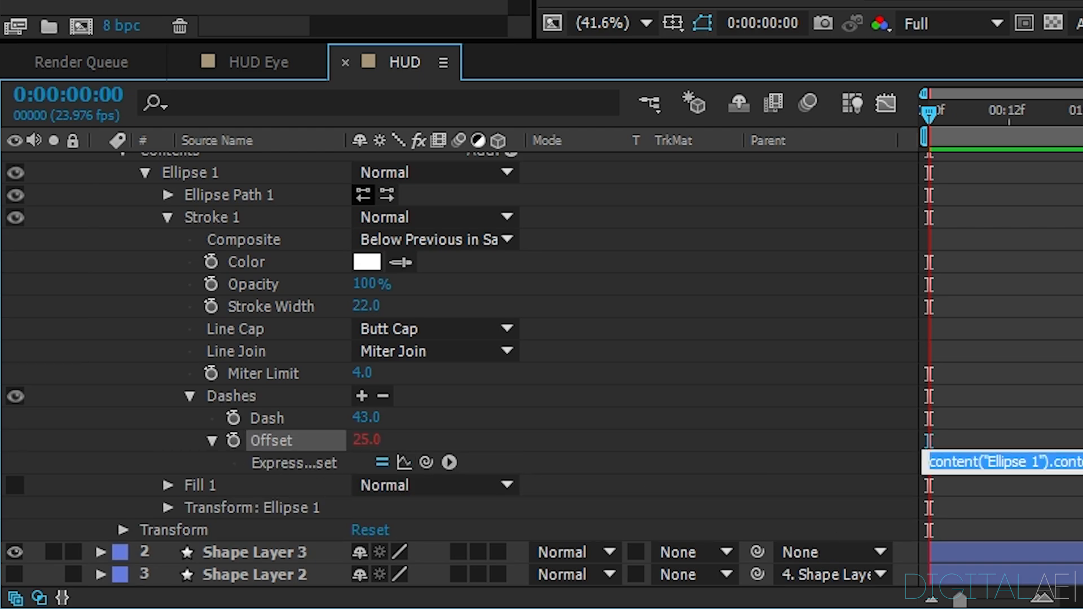
key(BackSpace)
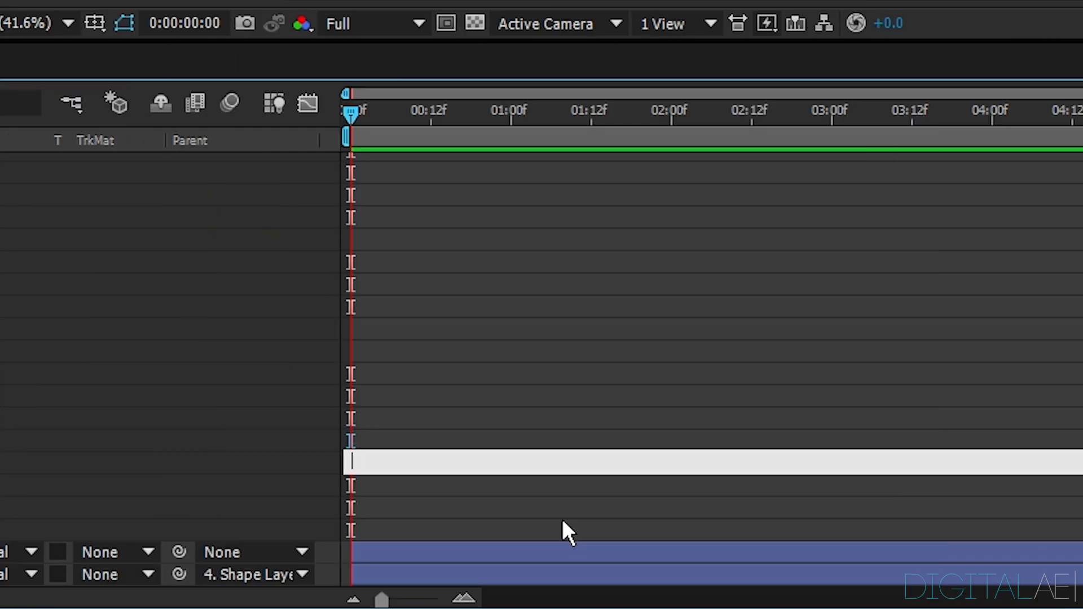
text(wiggle(1,1500)
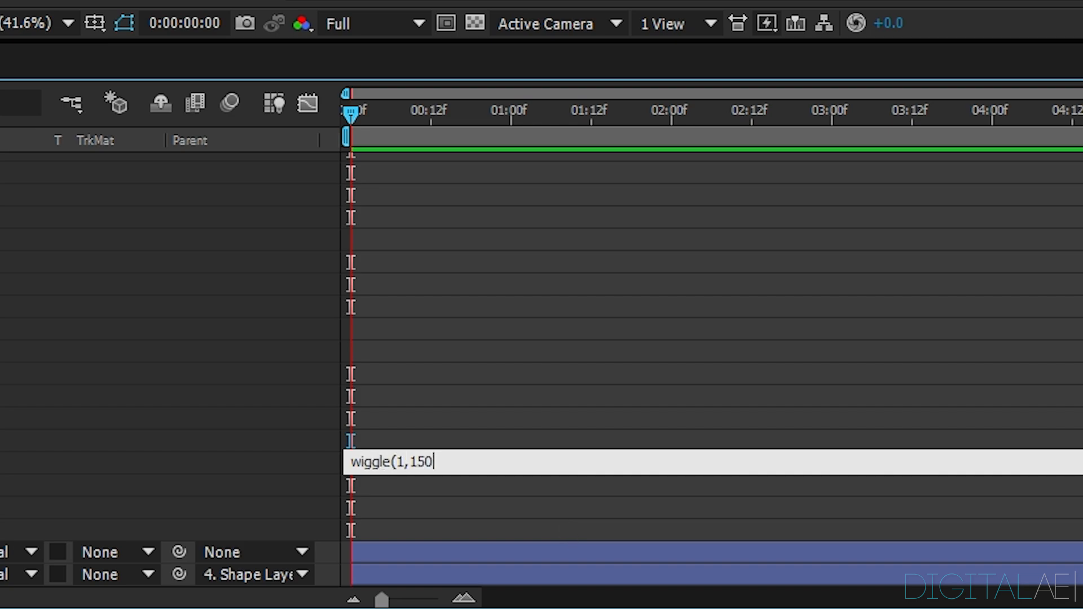
text())
click(665, 248)
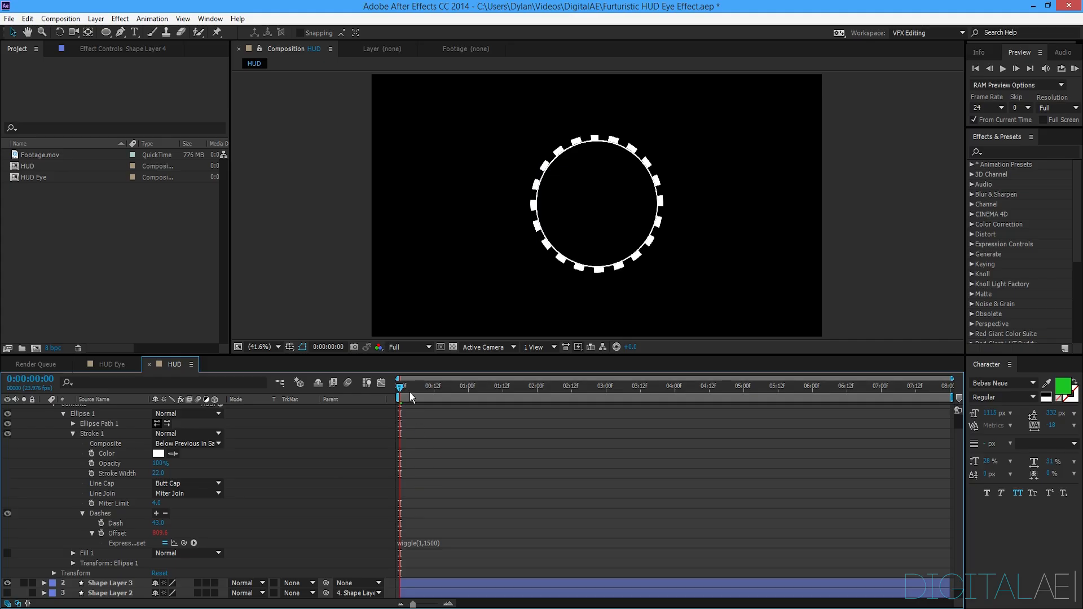
key(space)
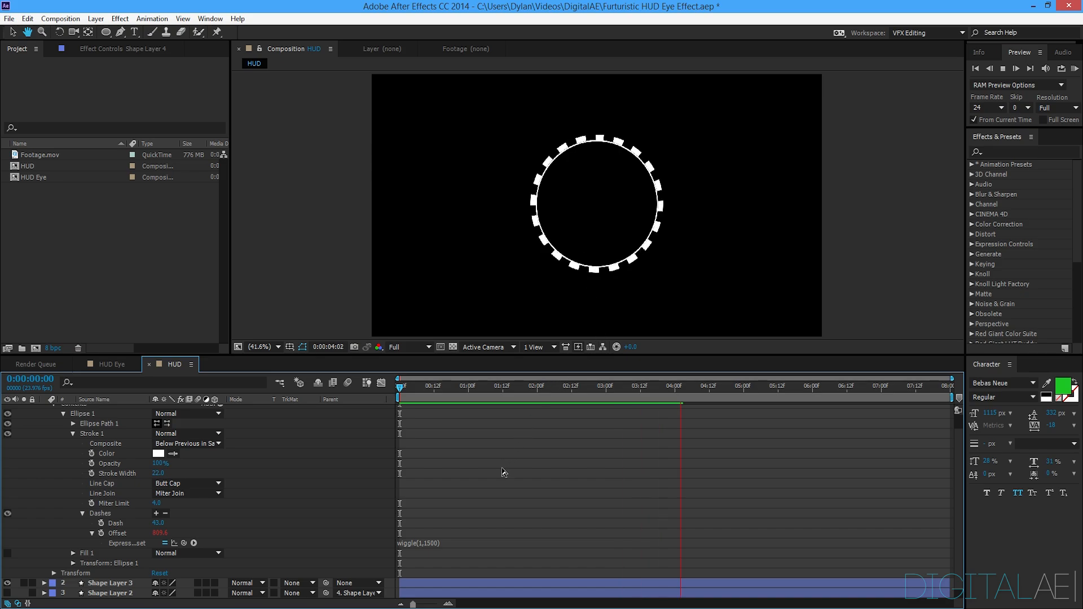
key(space)
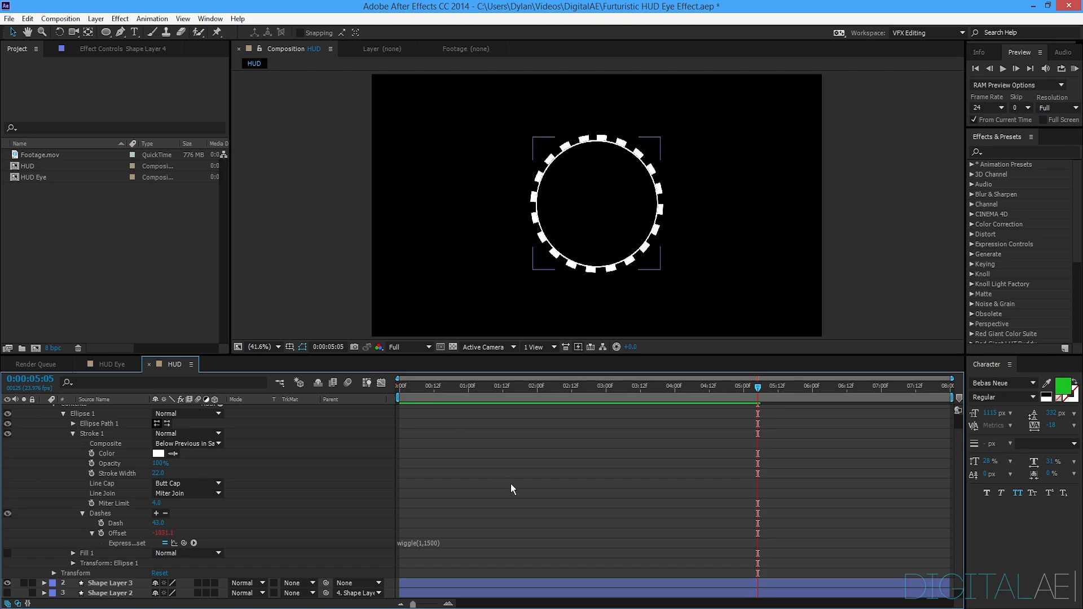
Change the dash Offset expression of Shape Layer 4 to wiggle(2,100) and preview the animation.
click(423, 542)
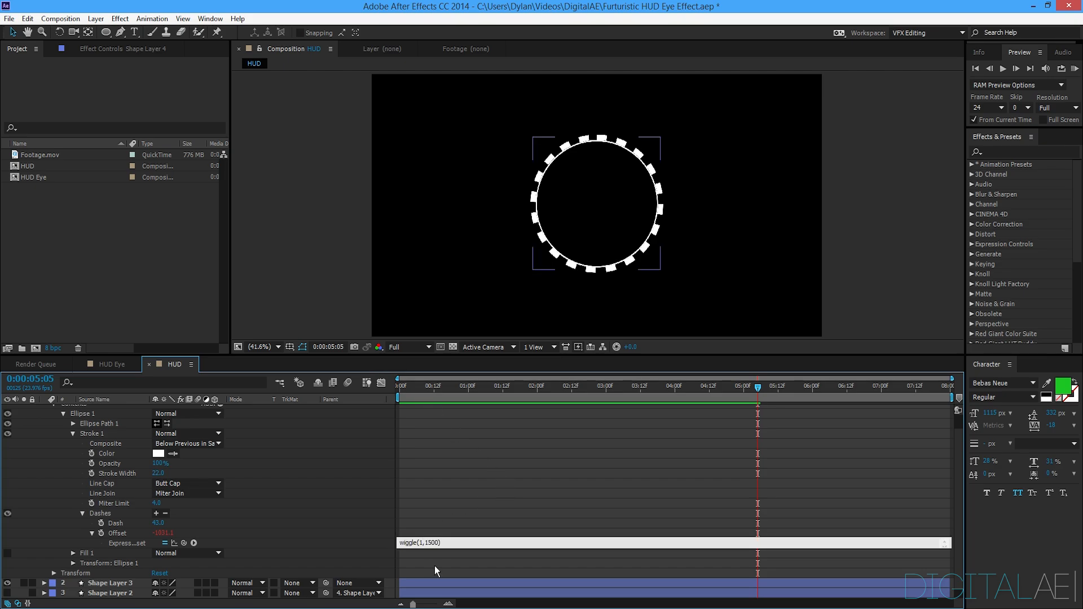
text(2)
key(Right)
key(Right)
key(Right)
key(Right)
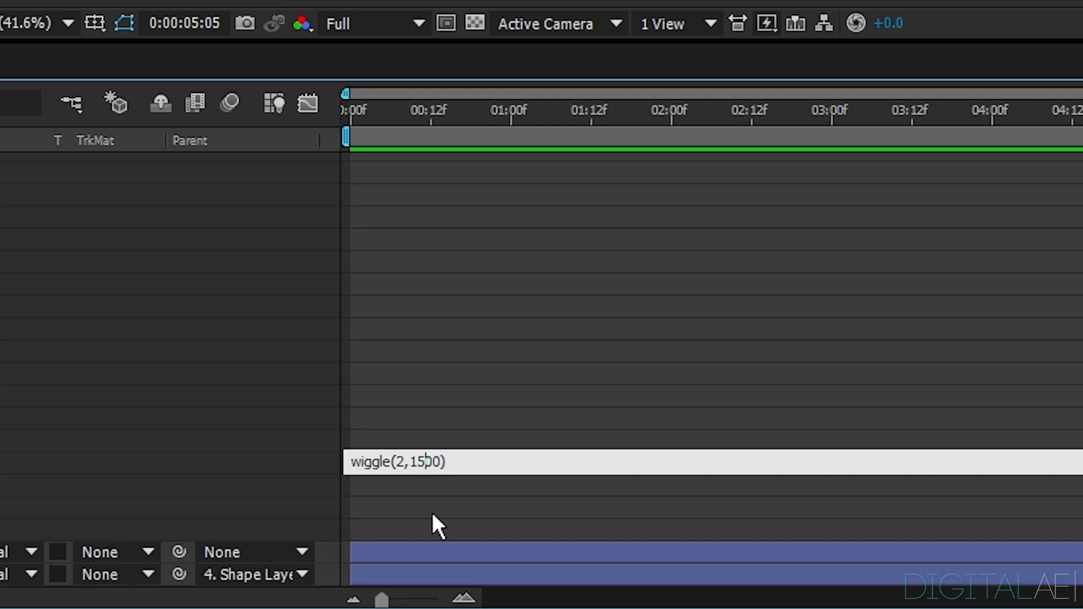
key(BackSpace)
key(BackSpace)
key(BackSpace)
key(BackSpace)
text(100)
click(495, 248)
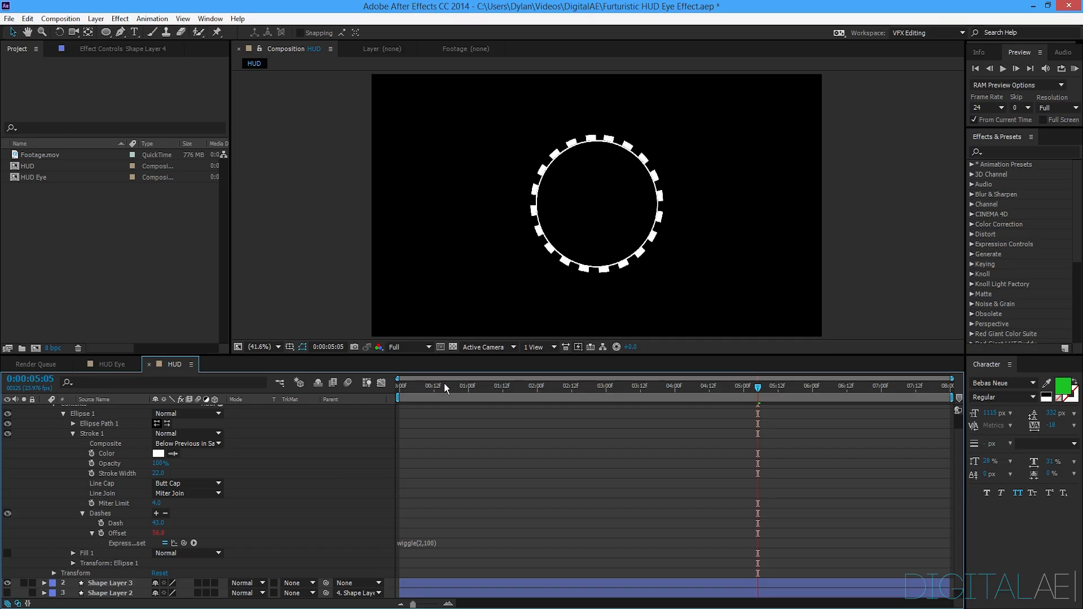
key(space)
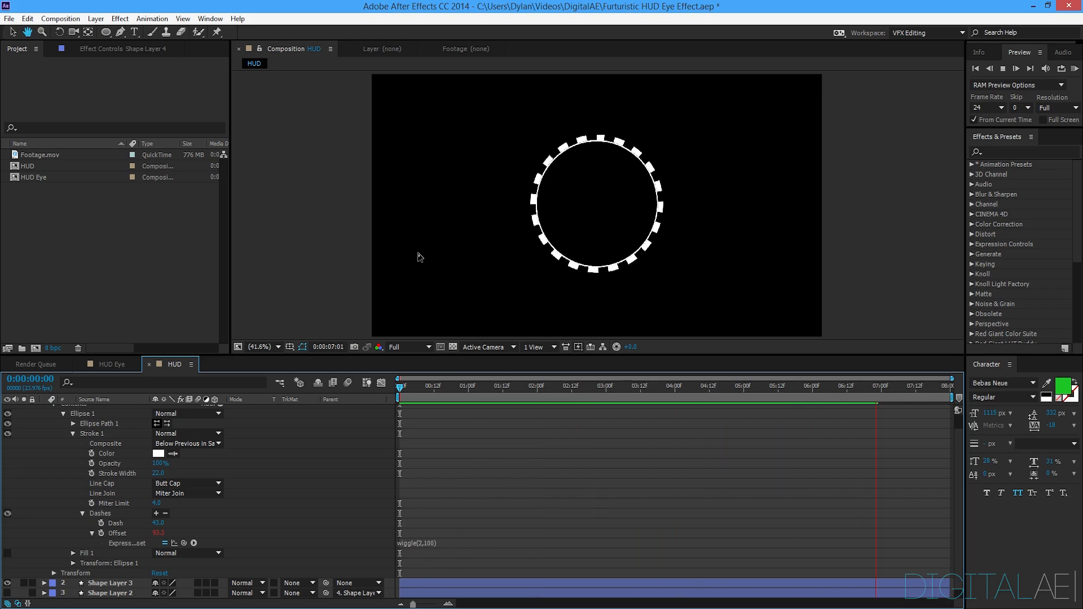
key(space)
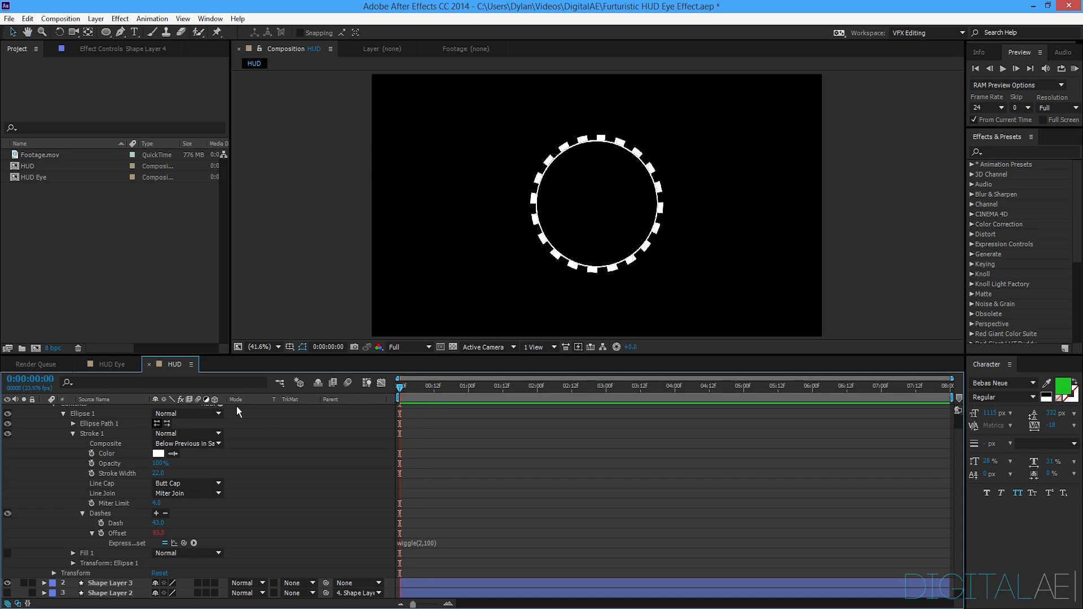
Collapse Shape Layer 4's properties and make Shape Layer 2 and Shape Layer 1 visible again.
scroll(71, 418, up, 1)
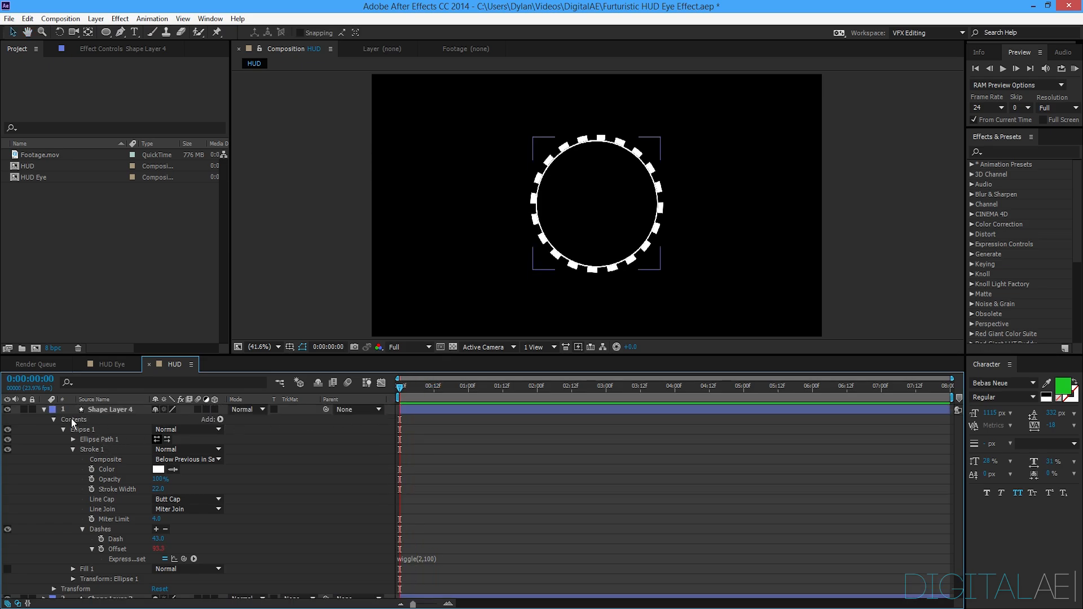
click(44, 410)
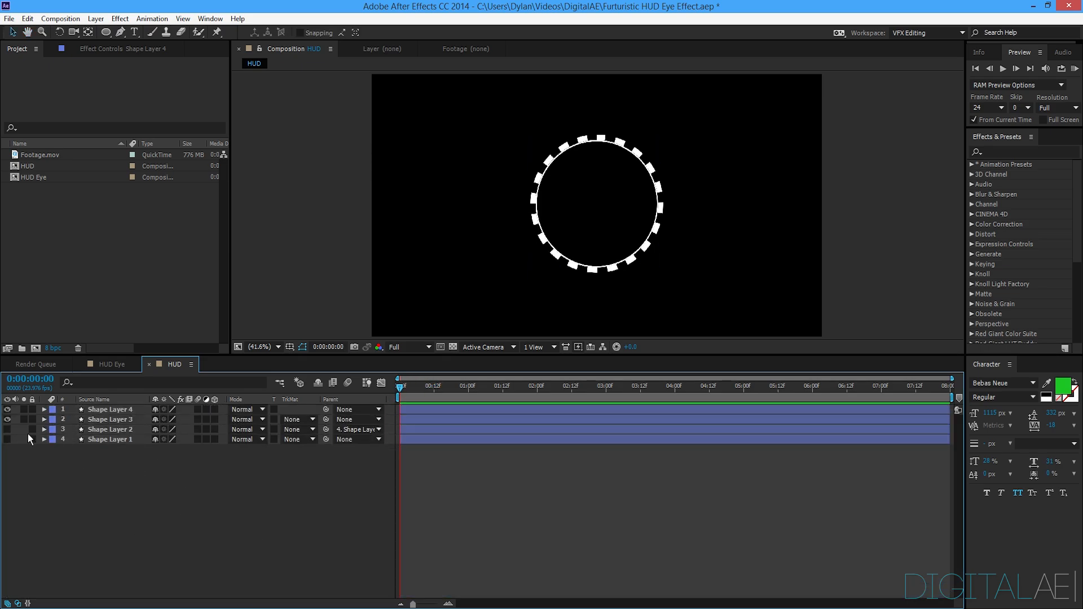
click(7, 429)
click(8, 439)
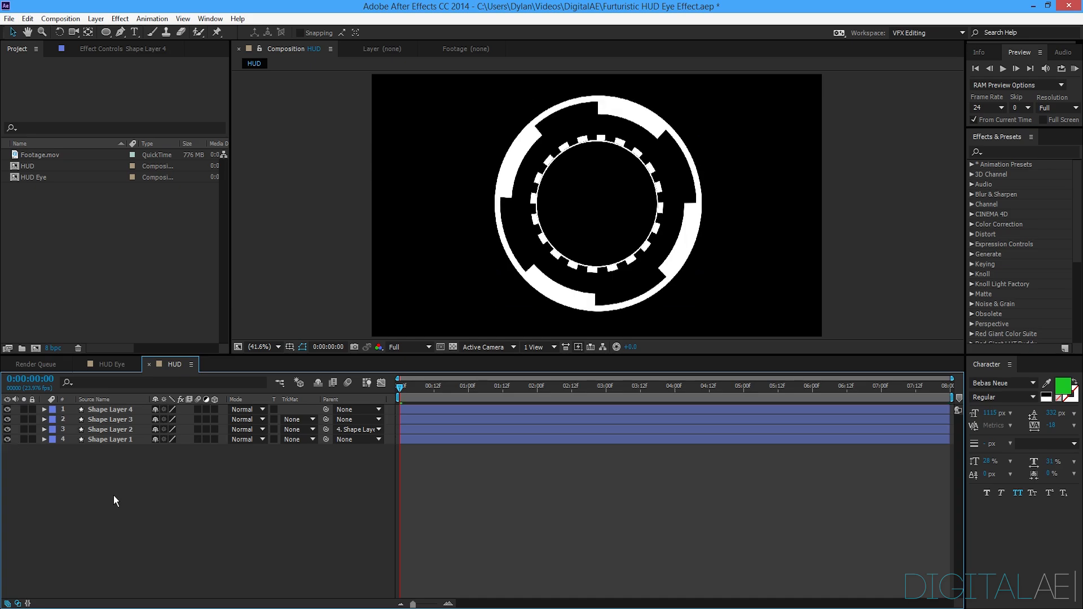
scroll(421, 234, down, 2)
drag(457, 267, 448, 211)
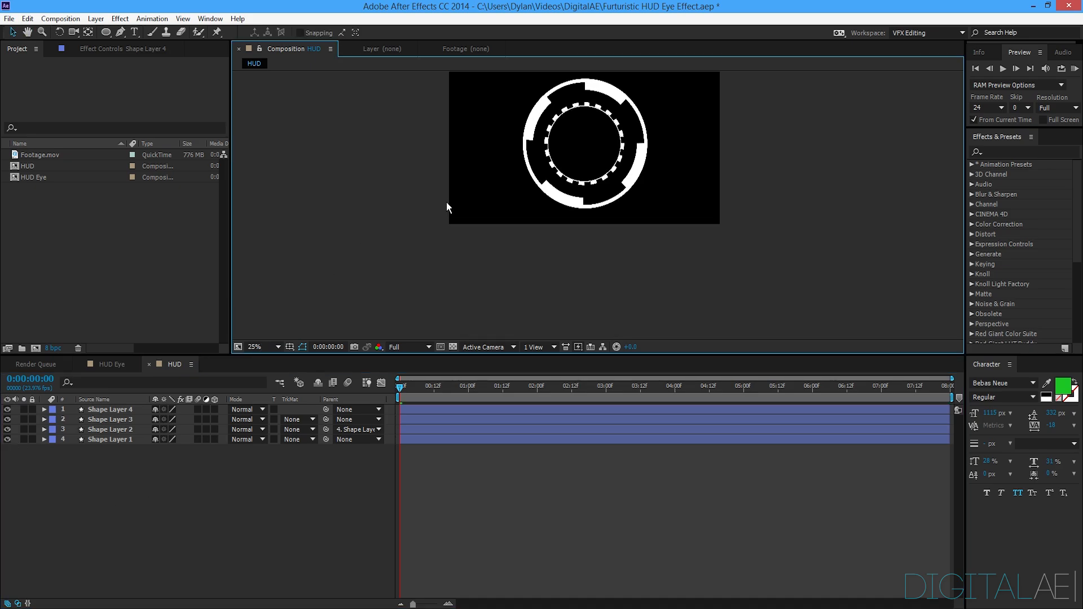
scroll(446, 203, up, 2)
drag(435, 59, 457, 227)
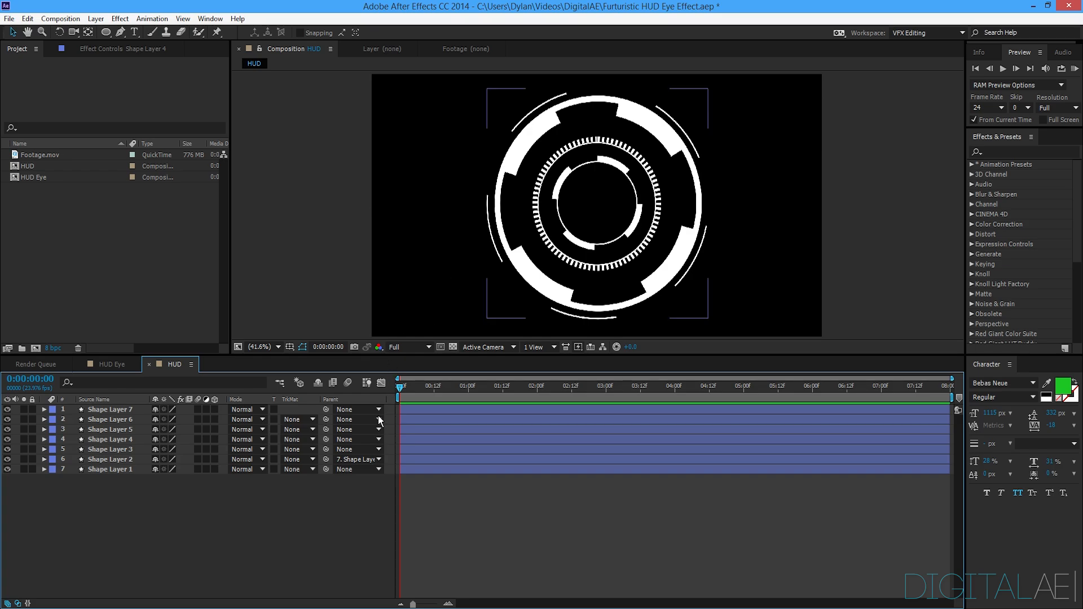
Preview the seven-layer HUD animation and move the current time to 0:00:00:18.
click(188, 522)
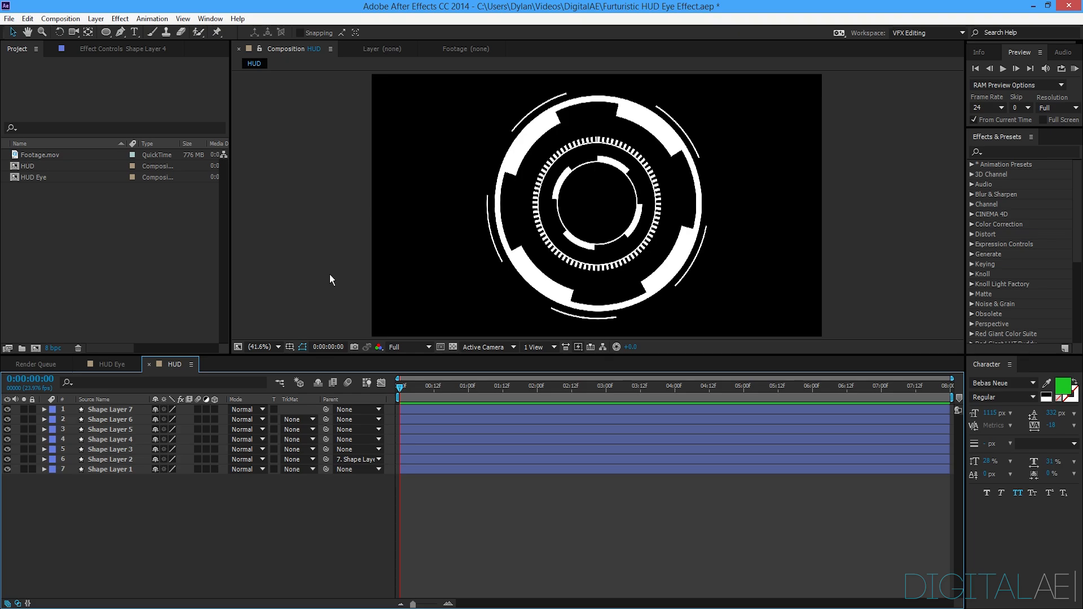
key(space)
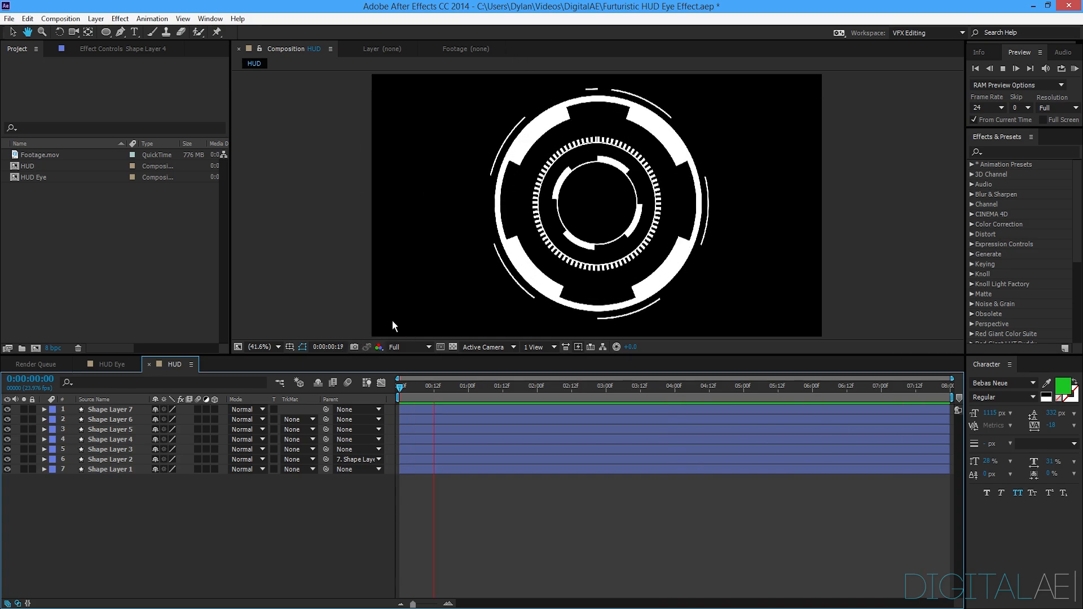
key(space)
drag(465, 388, 452, 388)
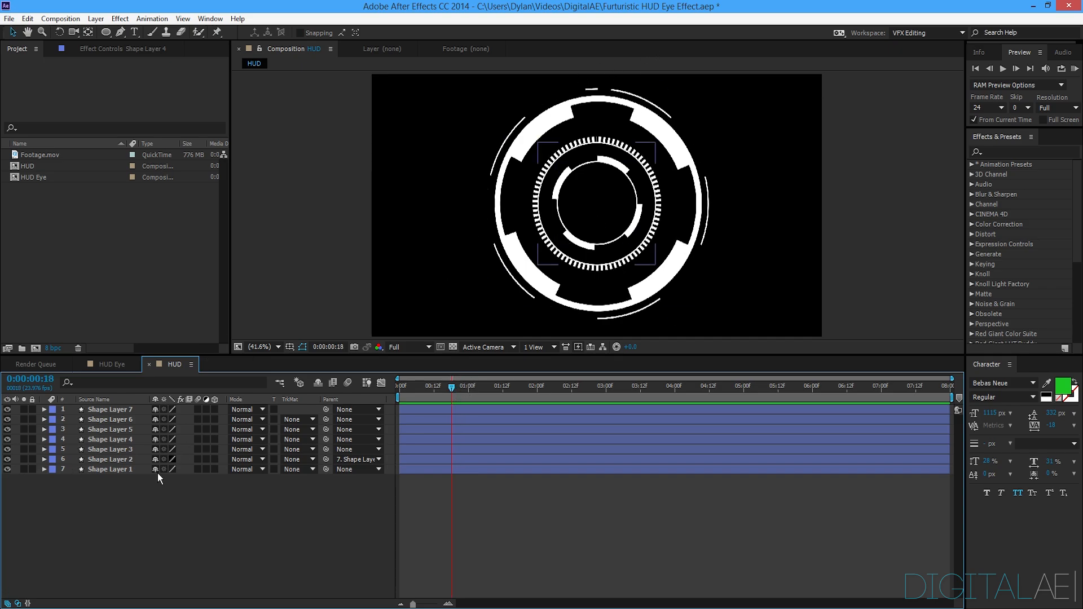
Set the stroke's Dash value on Shape Layer 7 to 319.
click(109, 410)
click(525, 202)
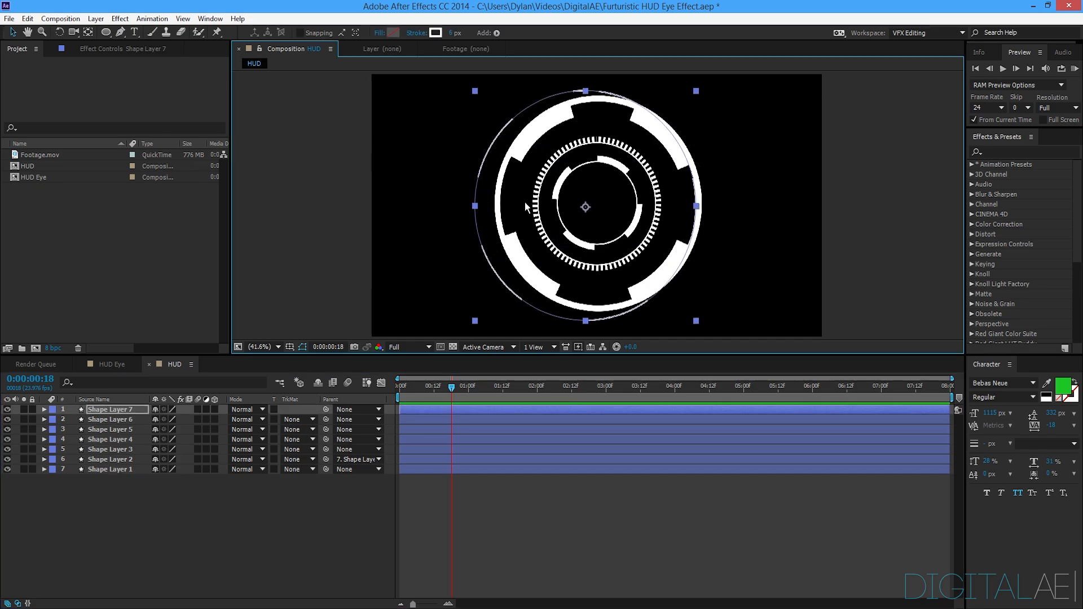
click(44, 410)
scroll(101, 529, down, 1)
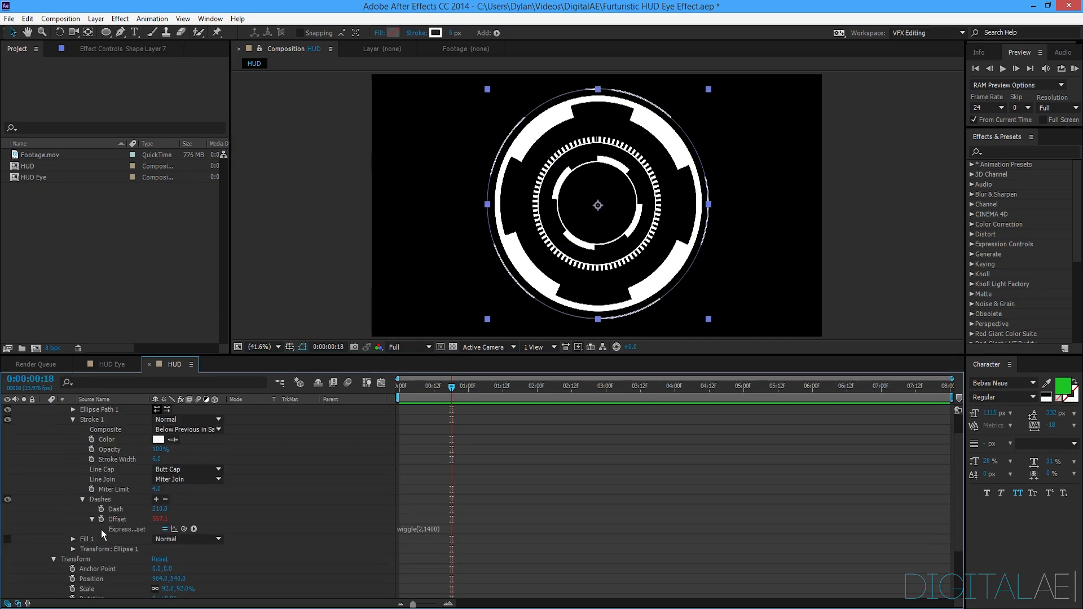
click(160, 508)
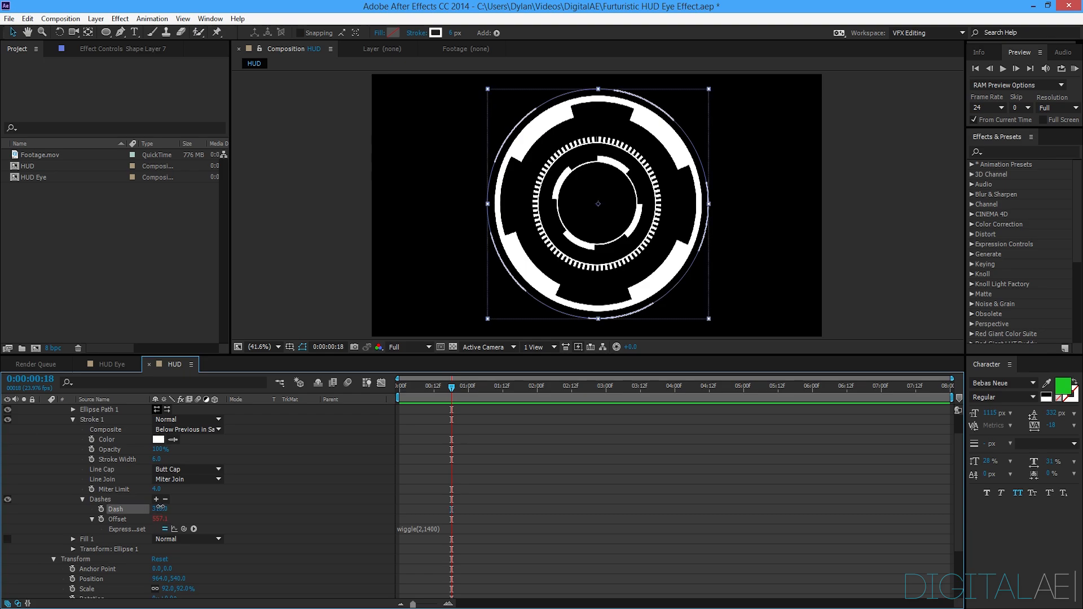
click(500, 437)
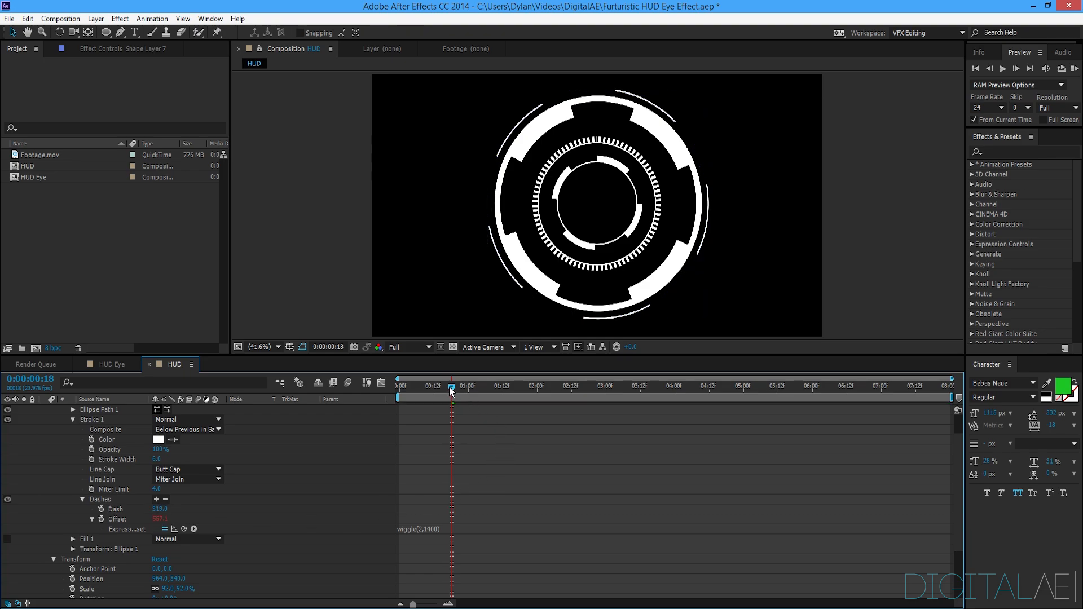
Move the current time to the start of the composition and collapse Shape Layer 7's properties.
drag(451, 387, 377, 395)
click(147, 432)
scroll(93, 449, up, 1)
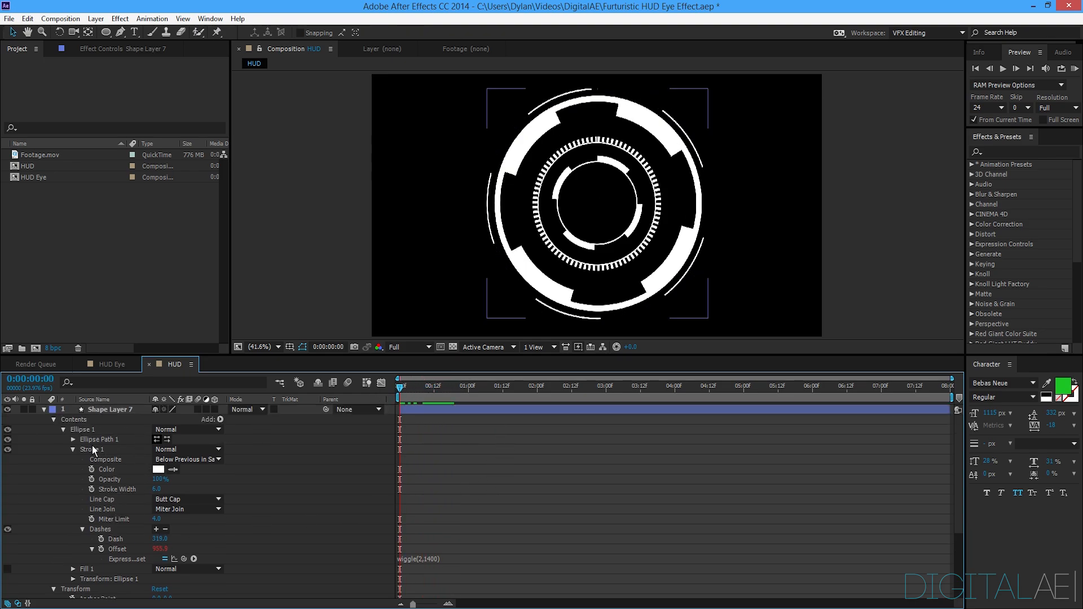
click(45, 413)
click(210, 527)
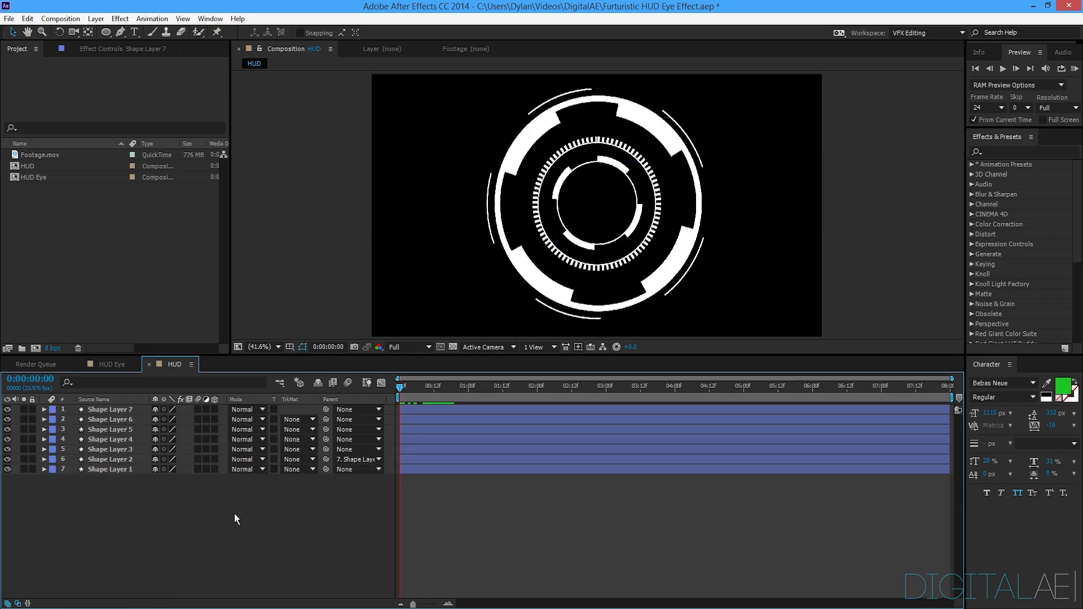
Preview the HUD ring animation at a reduced view size, return to the first frame and fit the composition in the viewer.
key(space)
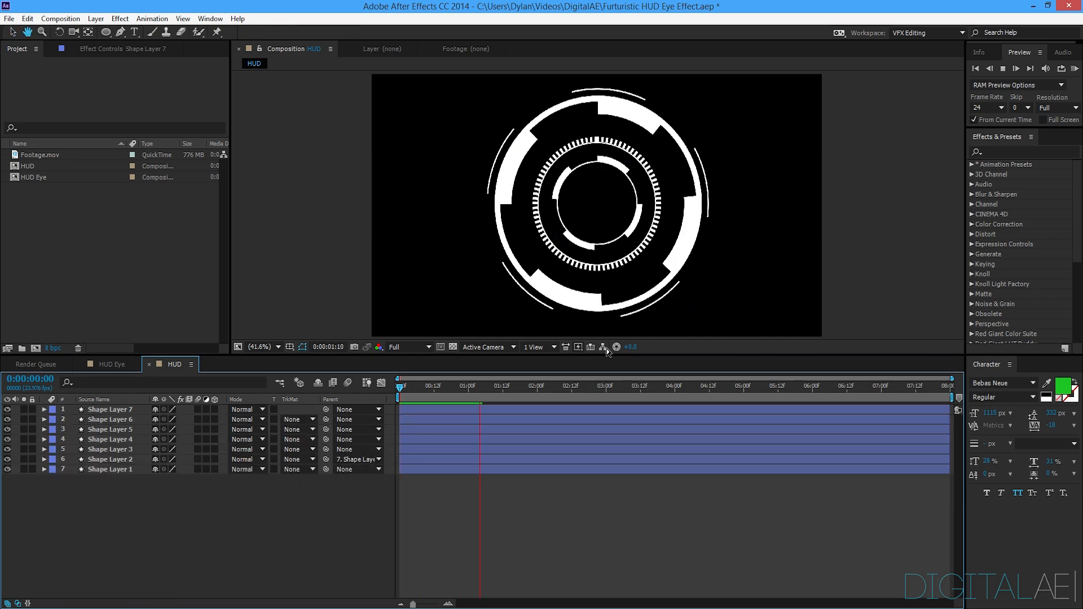
key(comma)
key(comma)
key(comma)
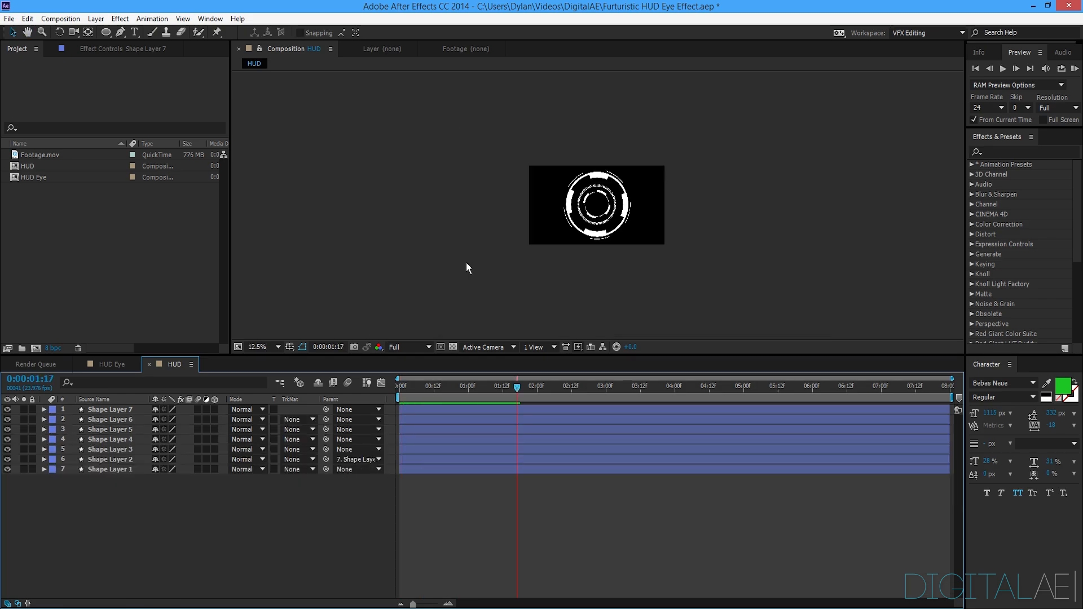
key(period)
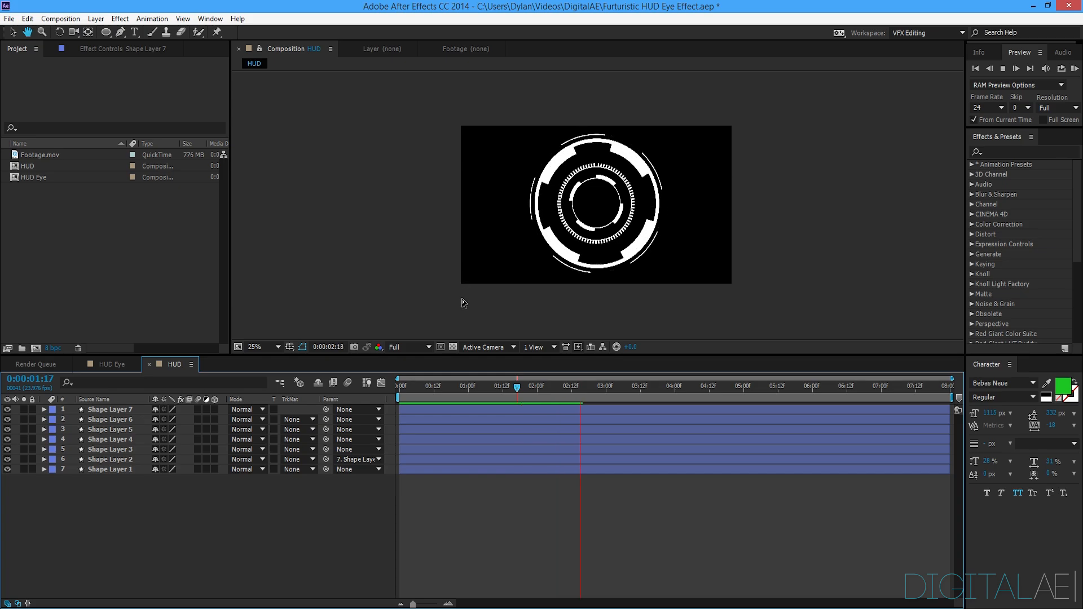
key(space)
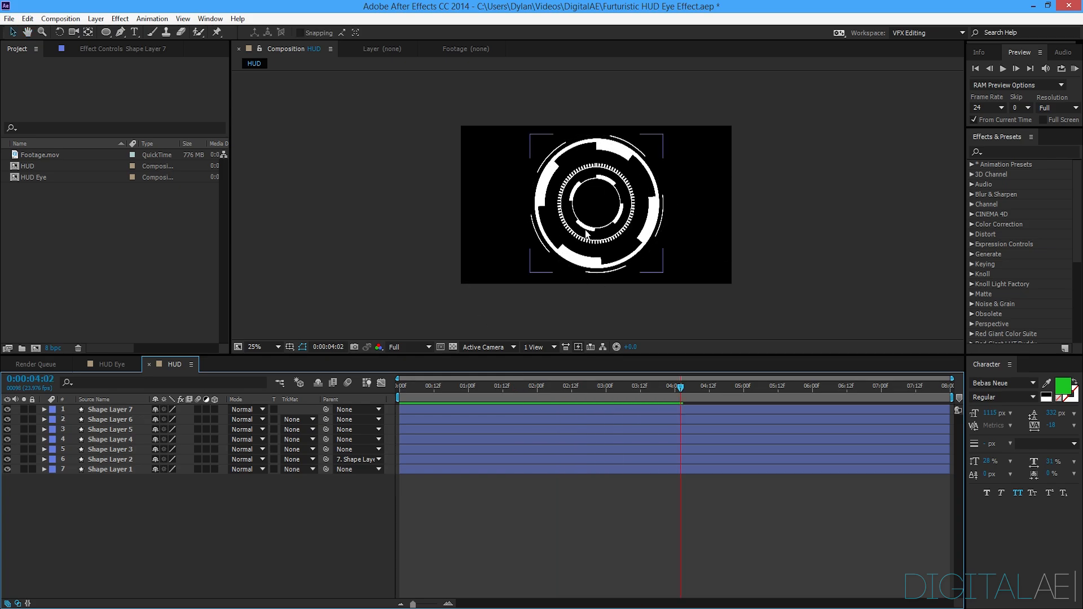
key(Home)
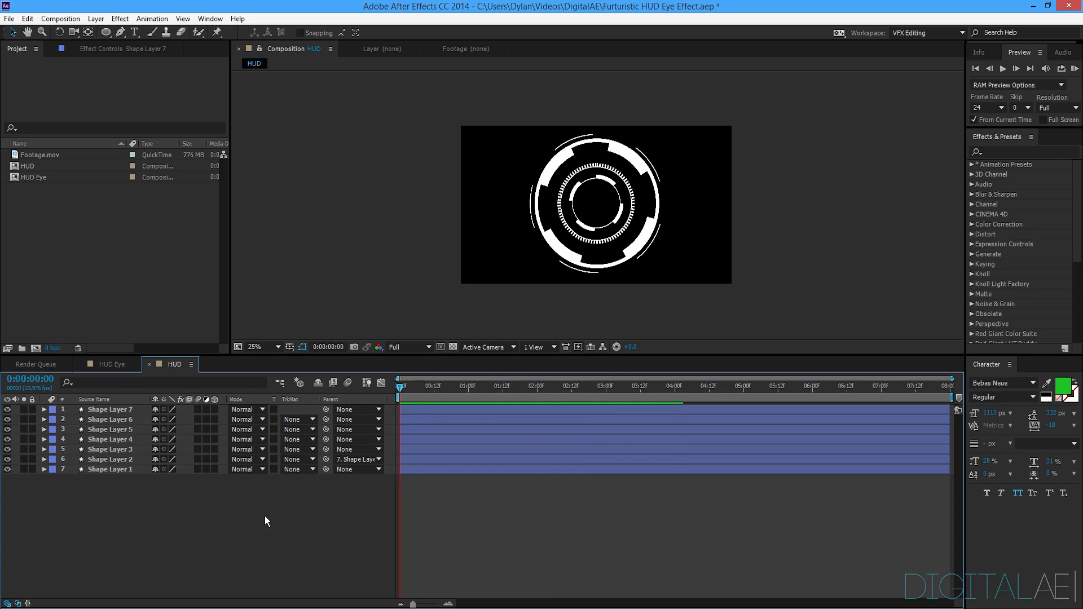
click(275, 348)
click(269, 375)
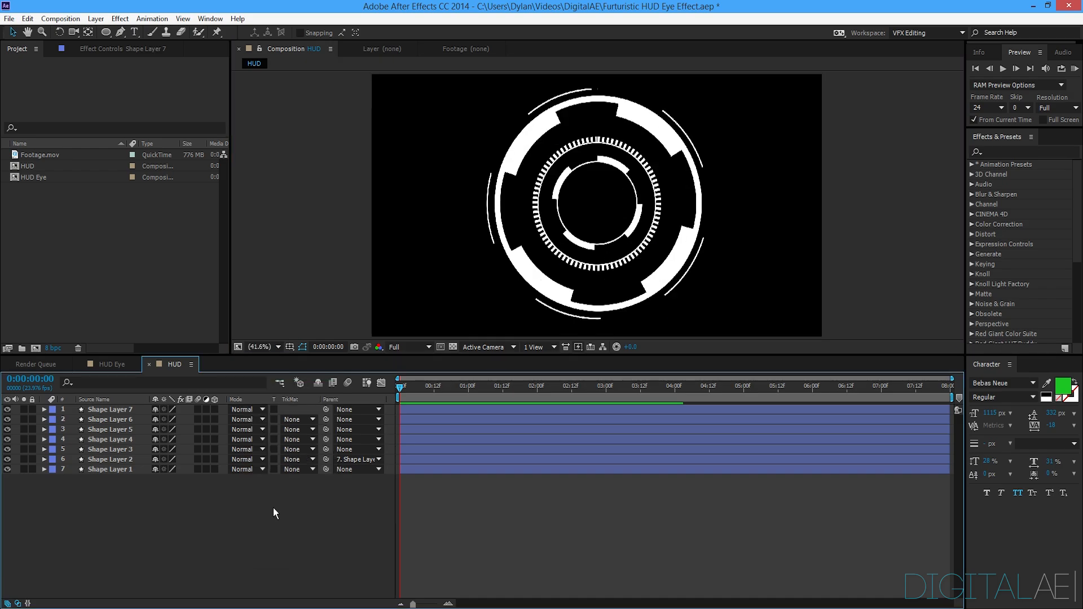
Find the Tint effect and apply it to Shape Layer 1.
click(996, 151)
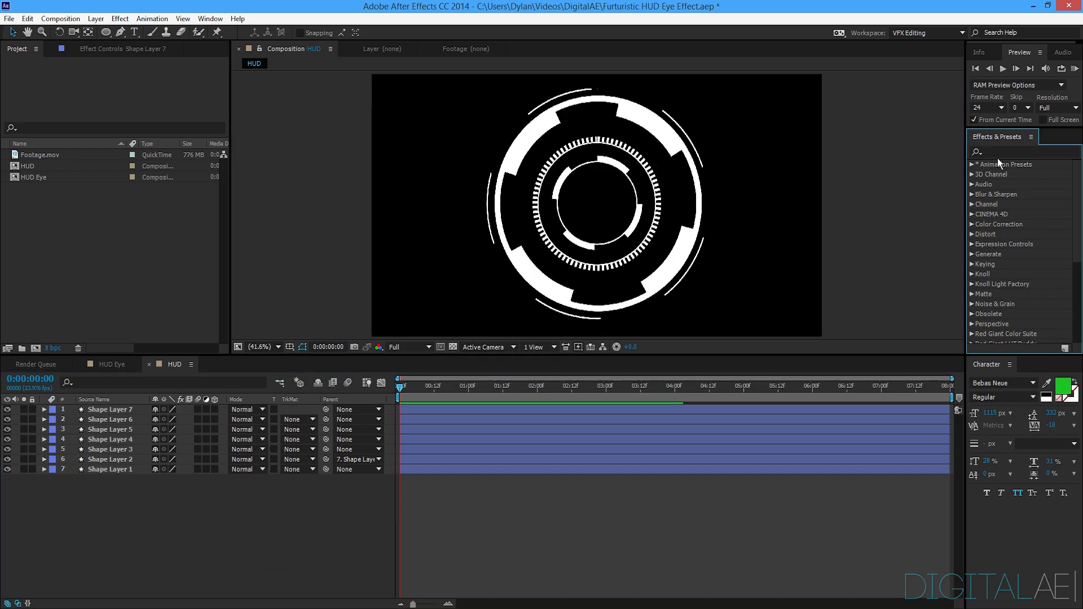
click(884, 115)
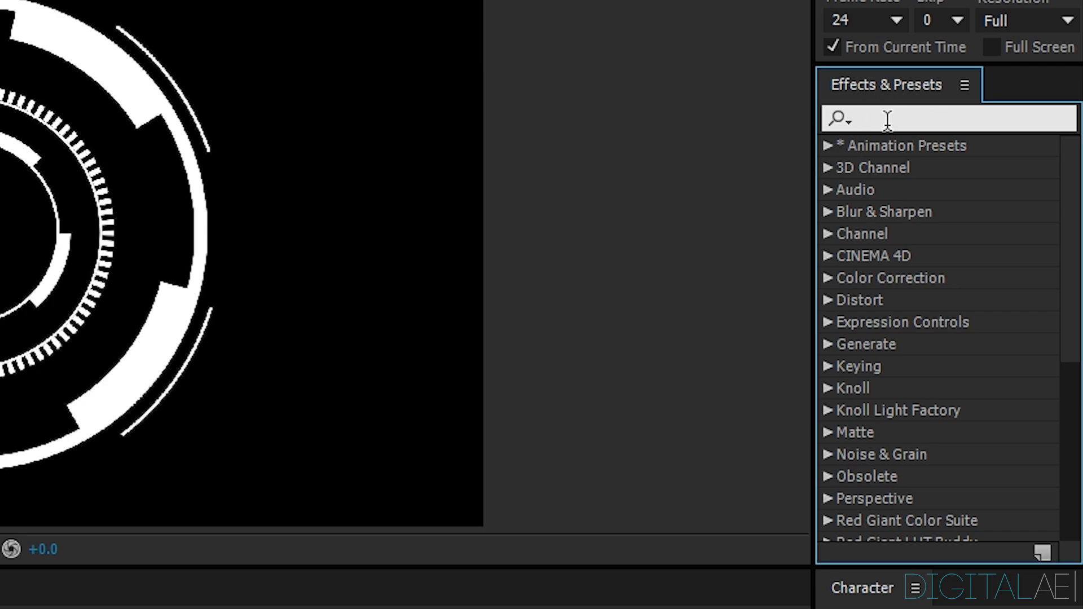
text(tint)
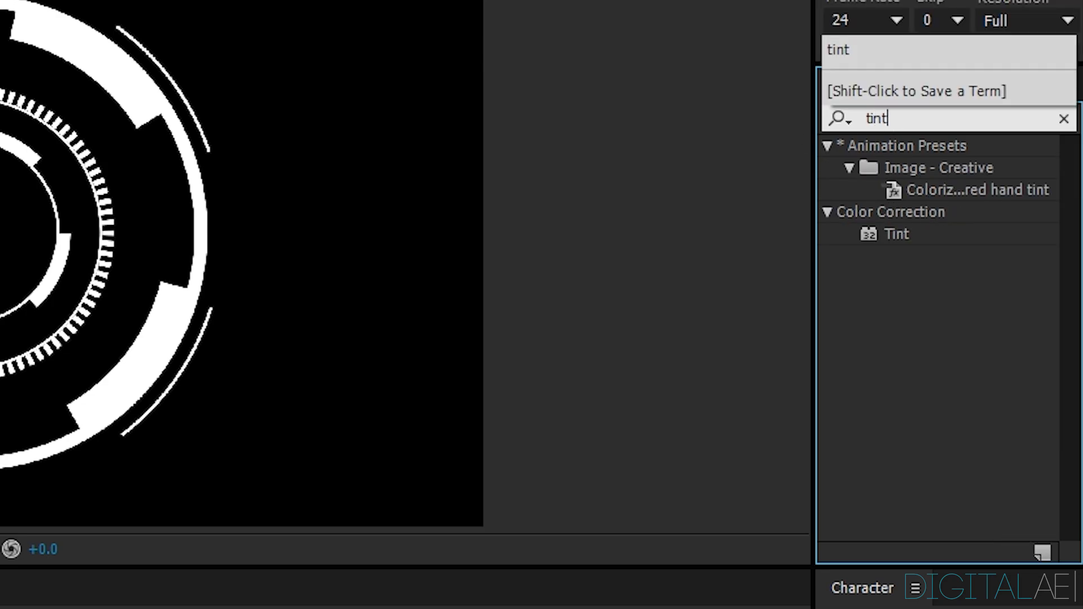
click(893, 232)
drag(942, 267, 120, 468)
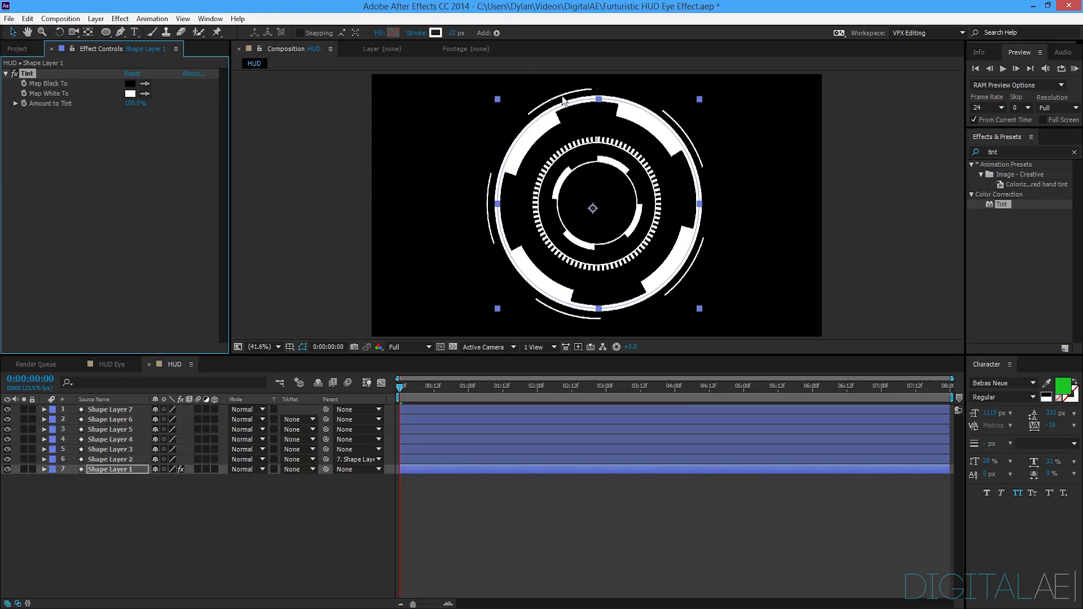
click(111, 154)
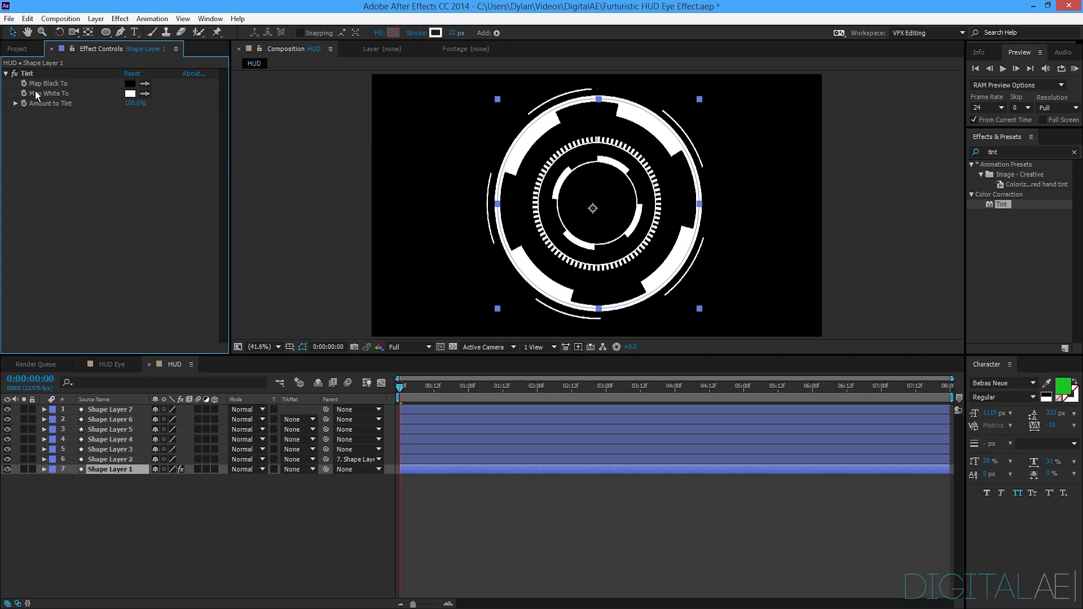
Set the Tint effect's Map White To color on Shape Layer 1 to cyan 00DEFF.
click(135, 92)
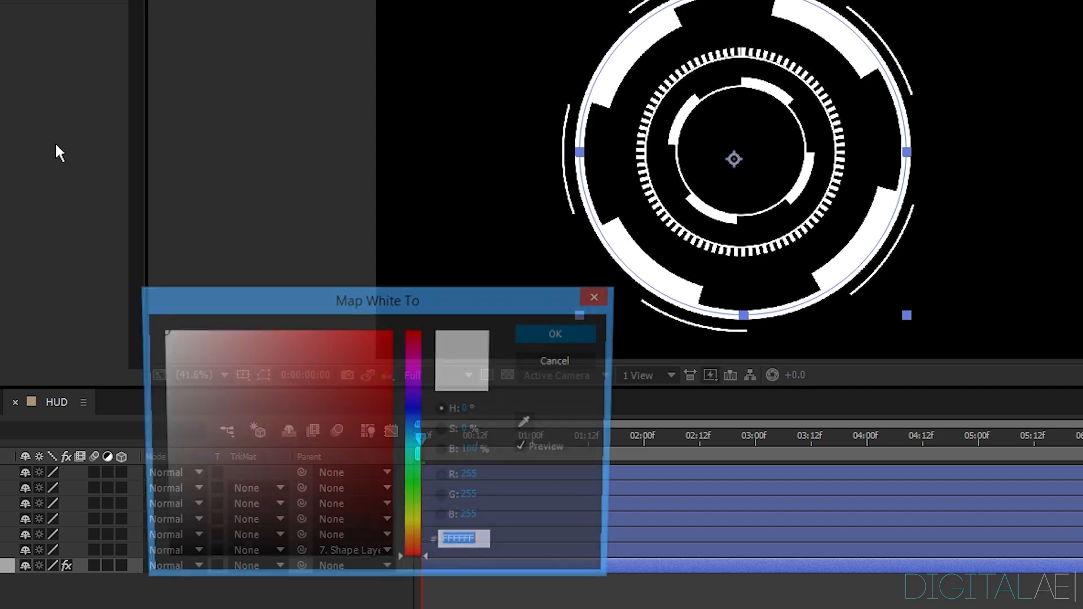
drag(323, 343, 420, 293)
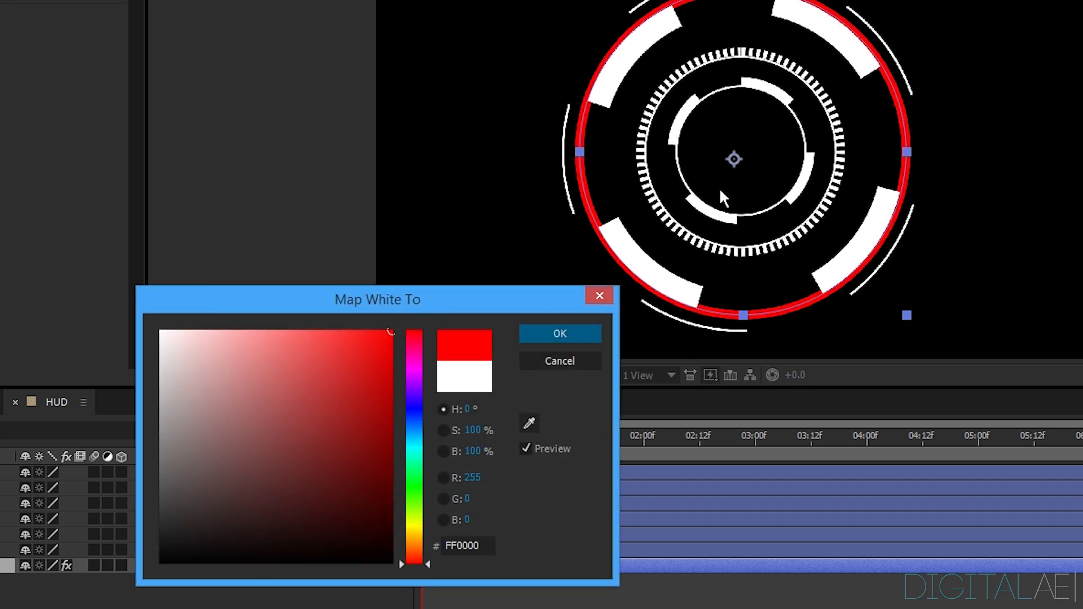
click(416, 439)
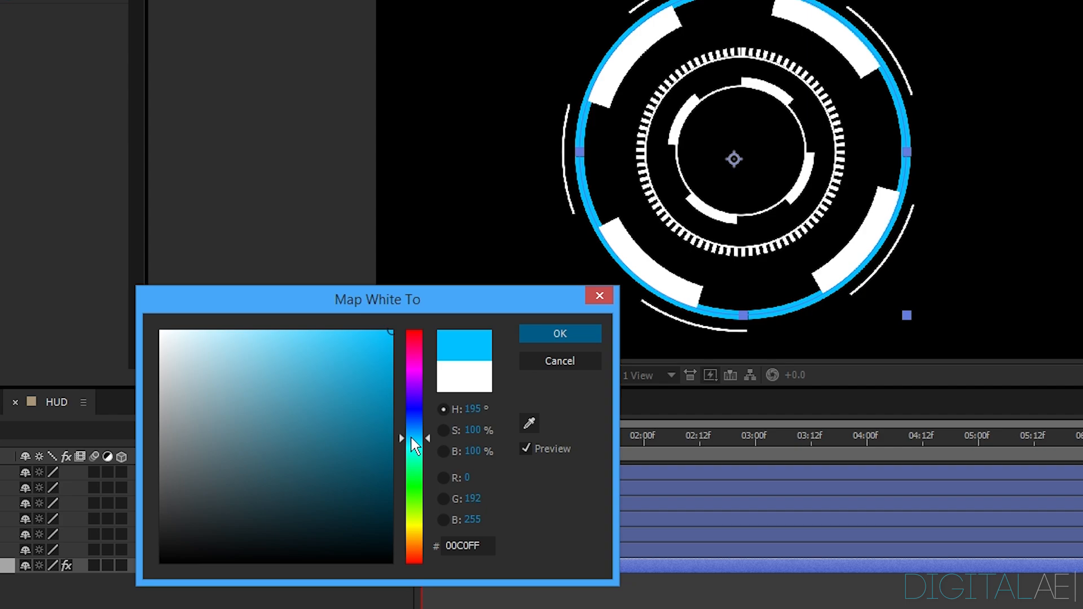
drag(415, 438, 407, 443)
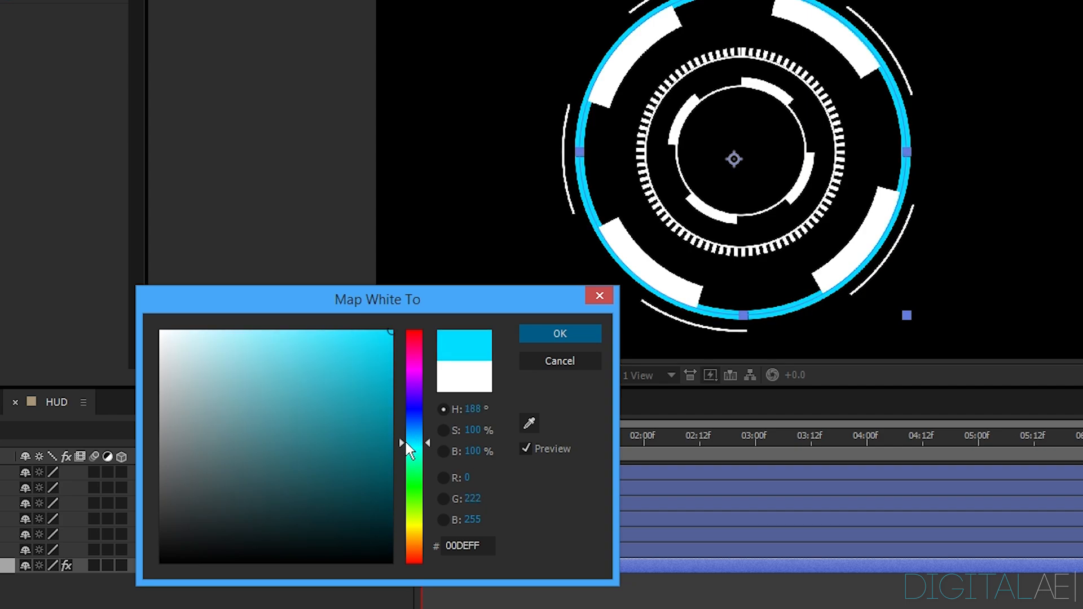
click(540, 334)
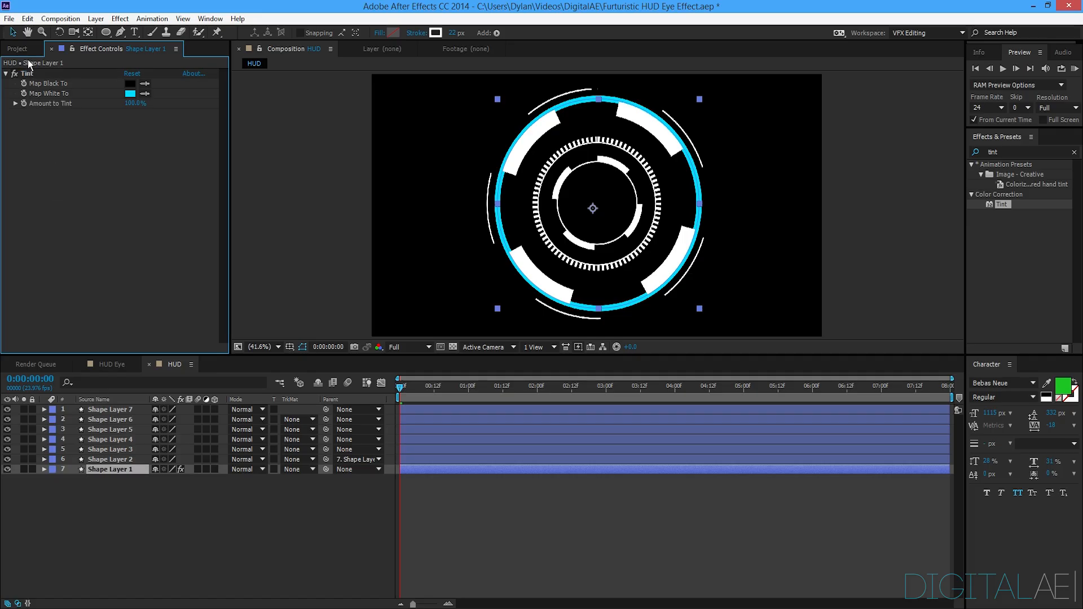
Copy Shape Layer 1's Tint effect to Shape Layer 2 and set its Map White To color to 00C0FF.
click(36, 72)
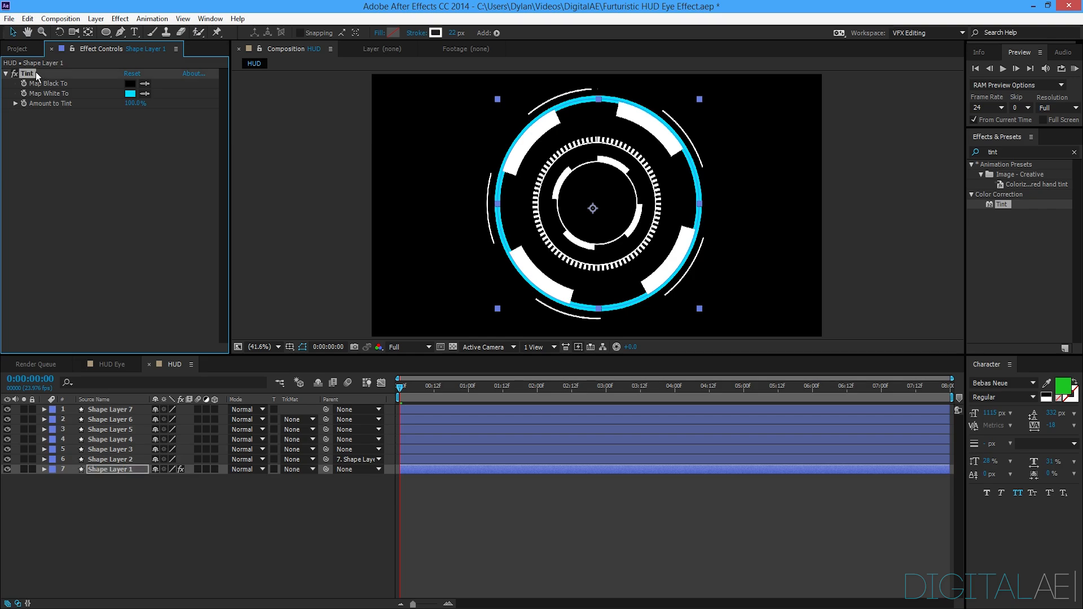
click(123, 459)
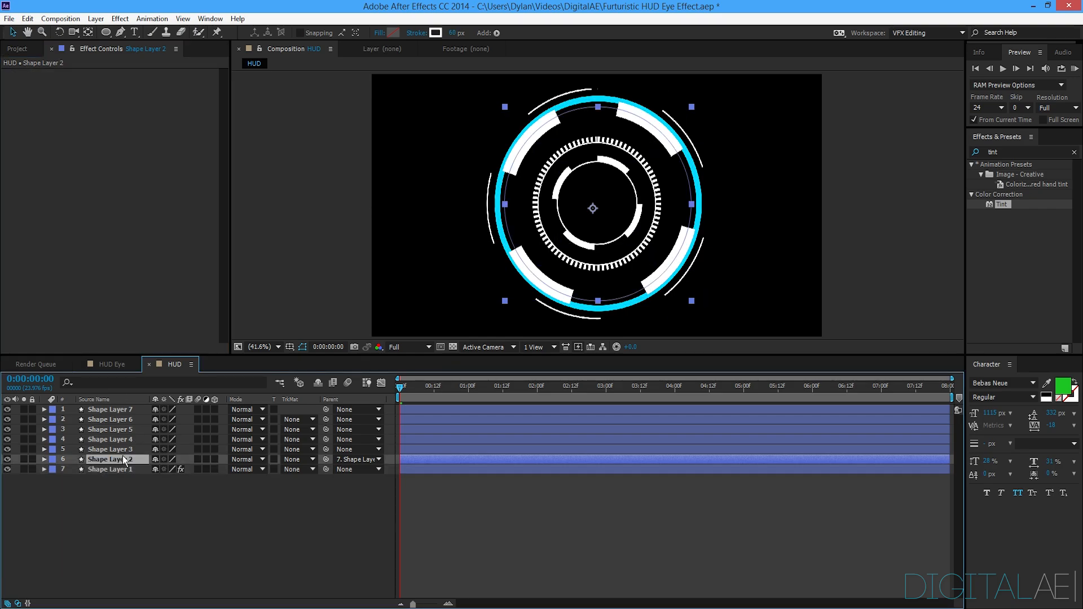
key(ctrl+v)
click(132, 96)
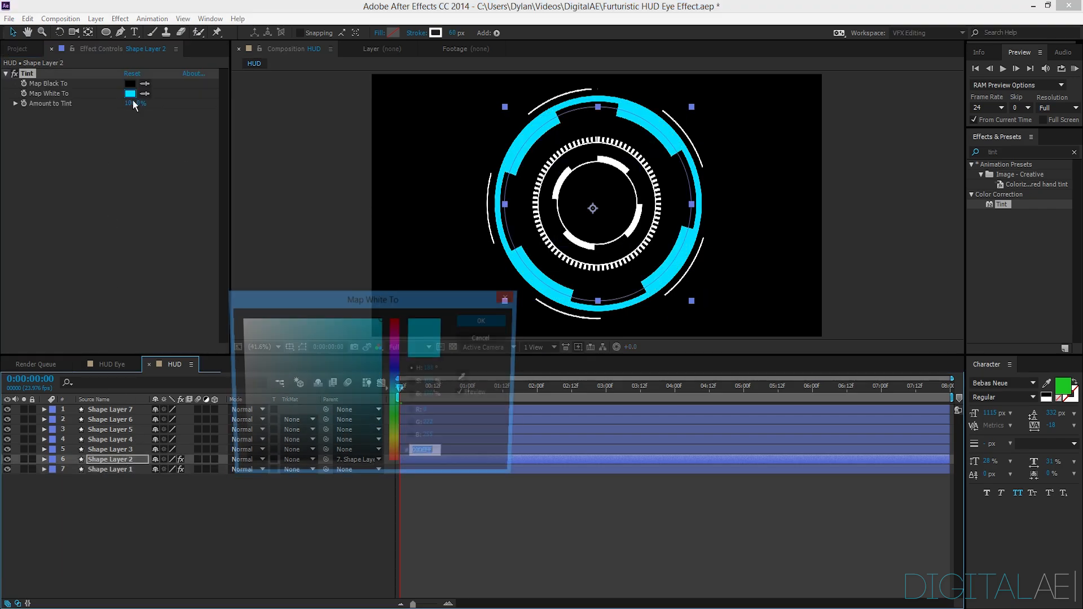
drag(404, 390, 401, 387)
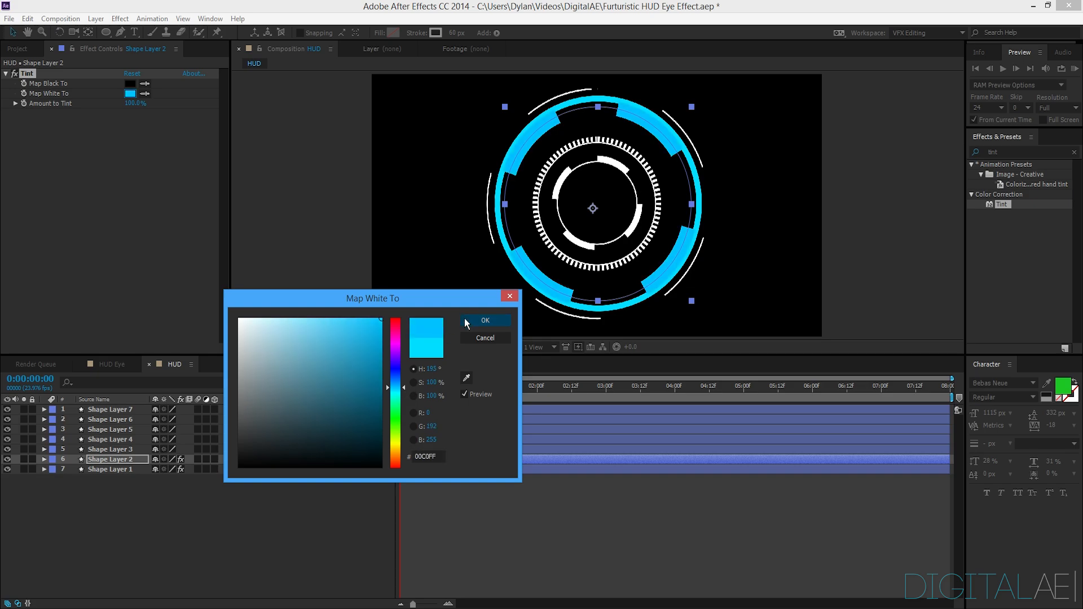
click(485, 320)
click(265, 527)
key(comma)
key(period)
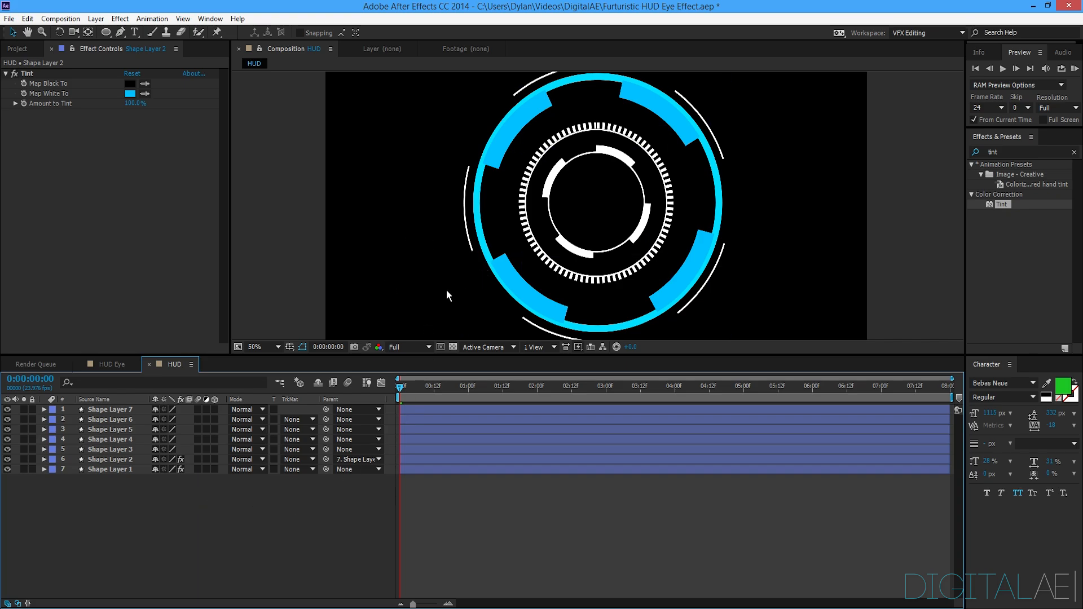
Paste the Tint effect onto Shape Layer 3 and set its Map White To color to blue 0078FF.
click(114, 452)
key(ctrl+v)
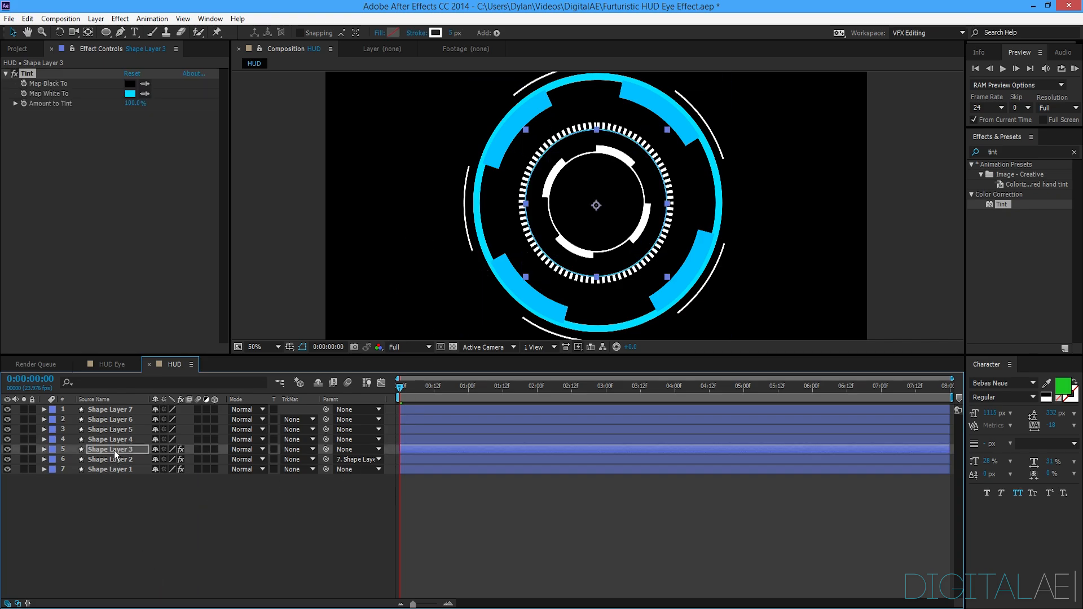
click(131, 94)
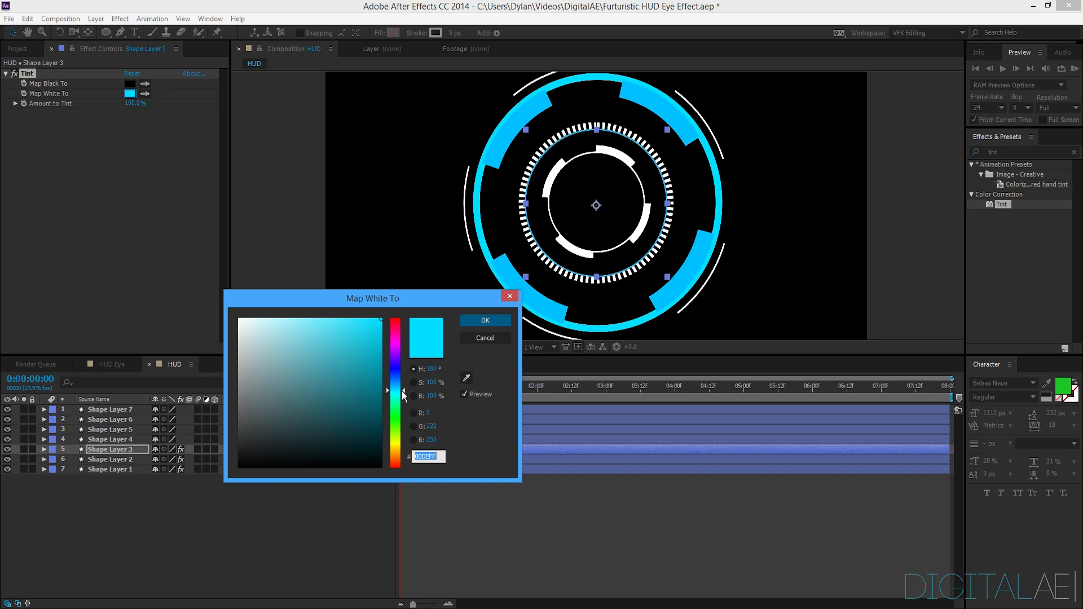
drag(401, 391, 404, 381)
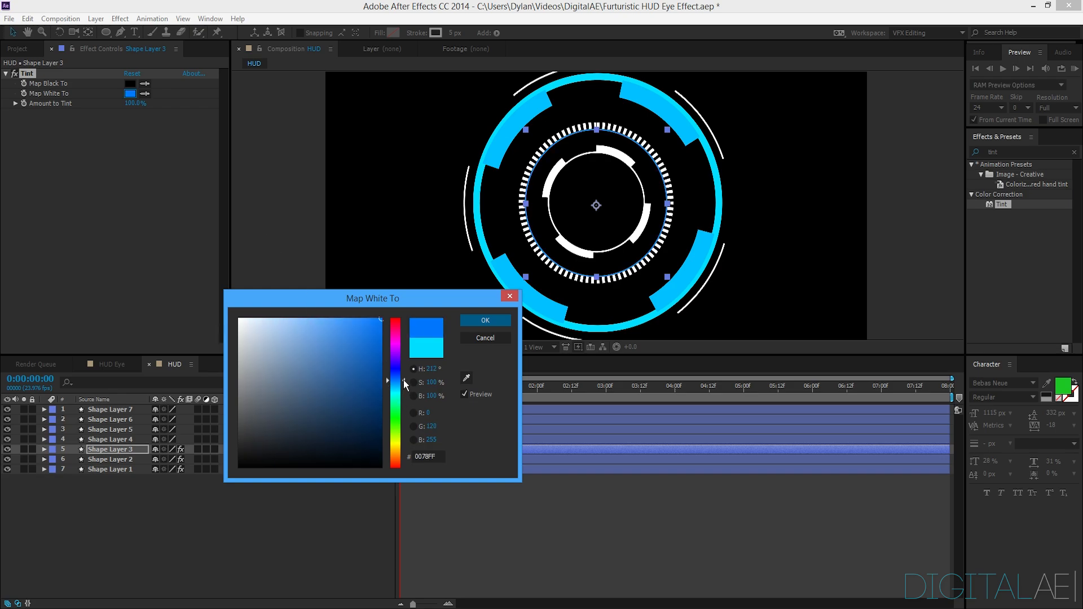
click(478, 323)
Paste the Tint effect onto Shape Layer 4 and set its Map White To color to blue 006CFF.
click(116, 440)
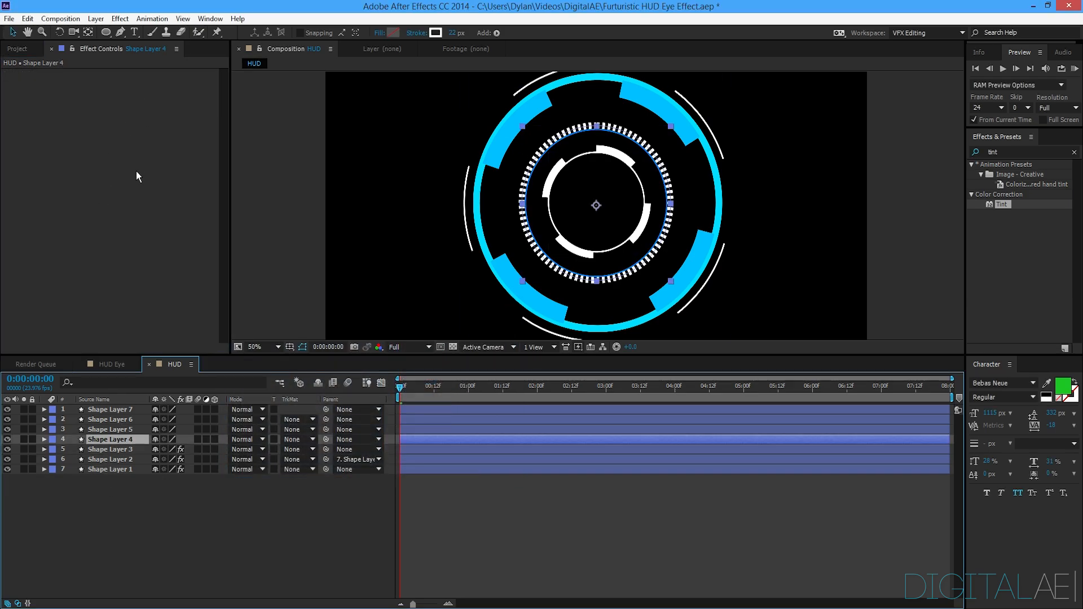
key(ctrl+v)
click(130, 93)
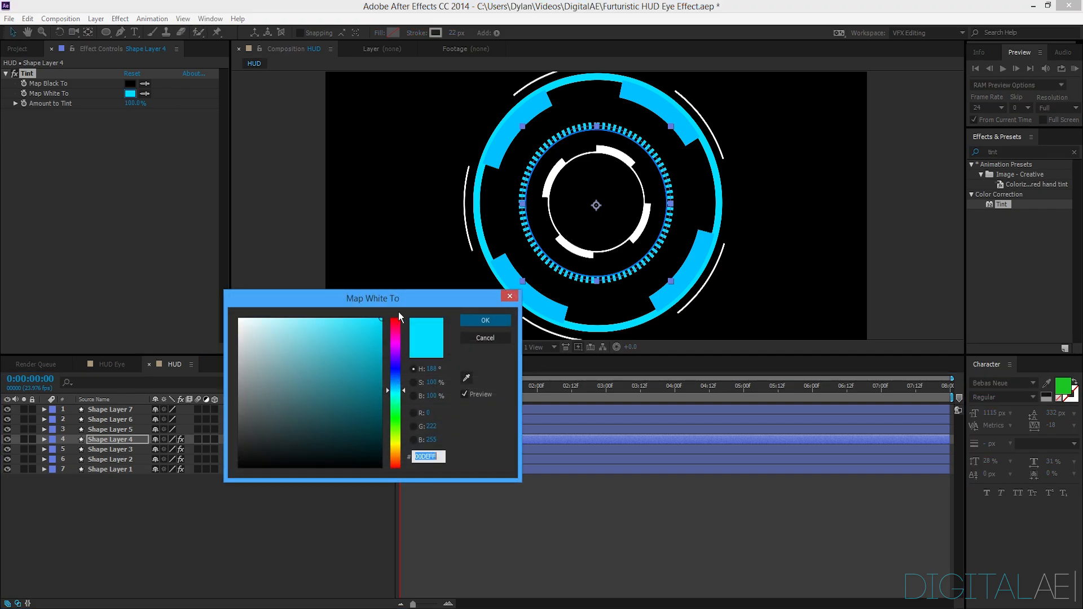
drag(391, 374, 391, 323)
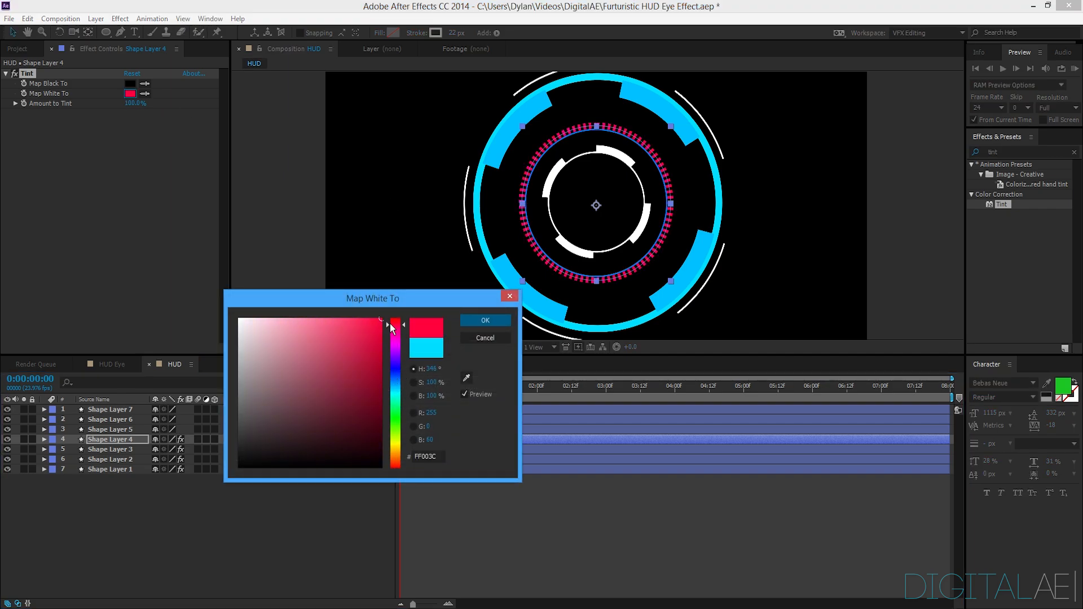
click(399, 386)
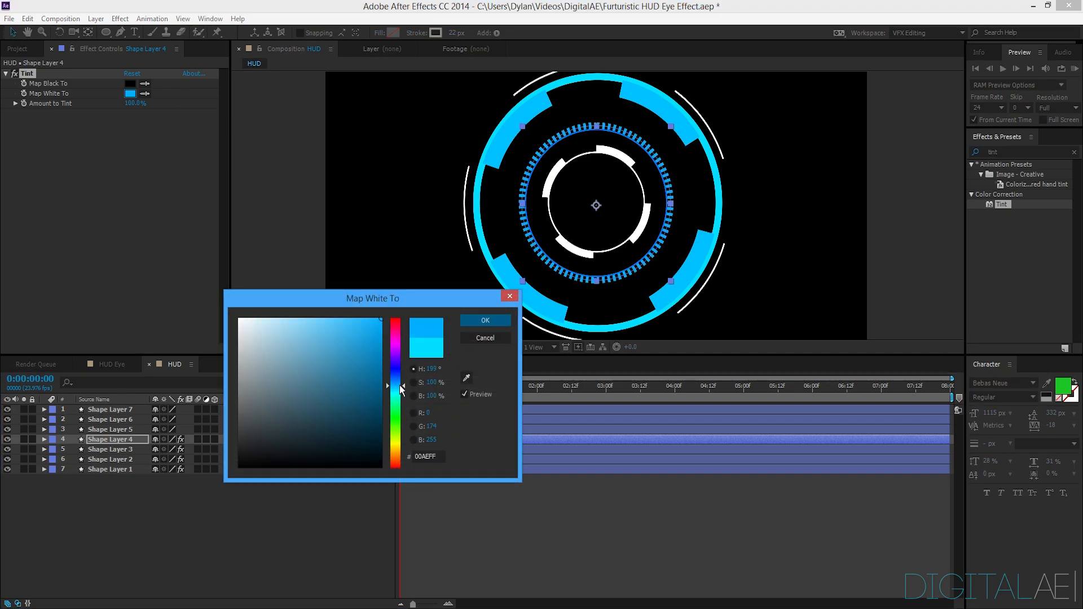
drag(400, 390, 398, 387)
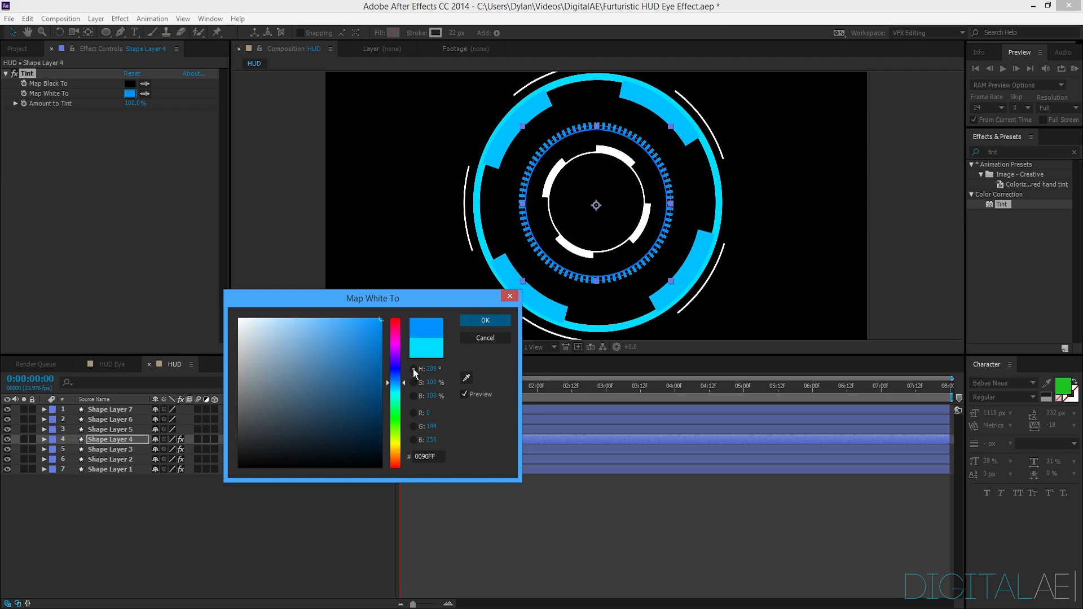
drag(403, 382, 402, 380)
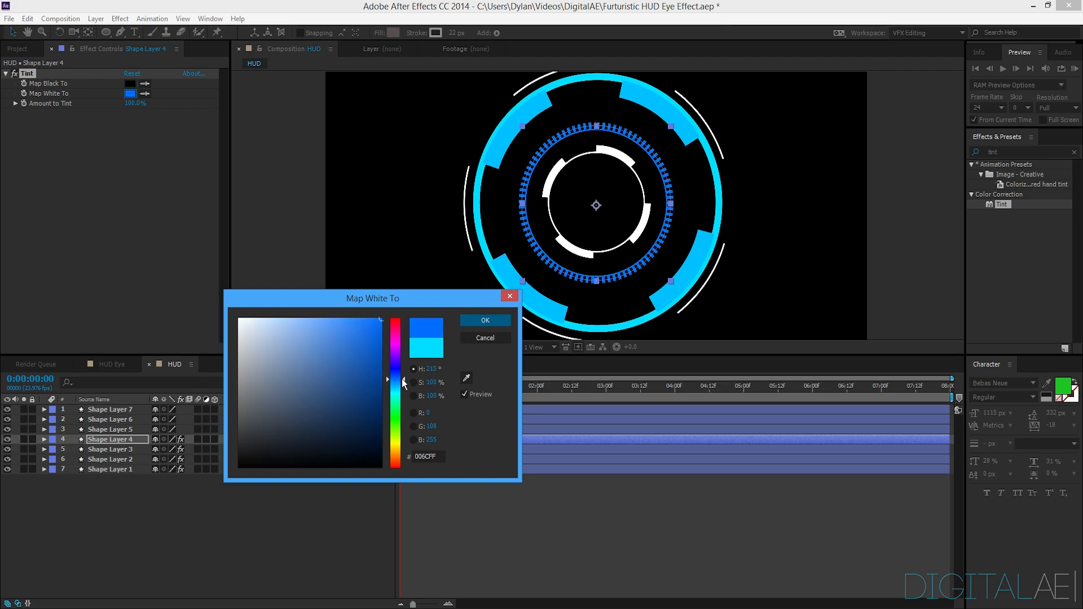
click(486, 320)
click(152, 502)
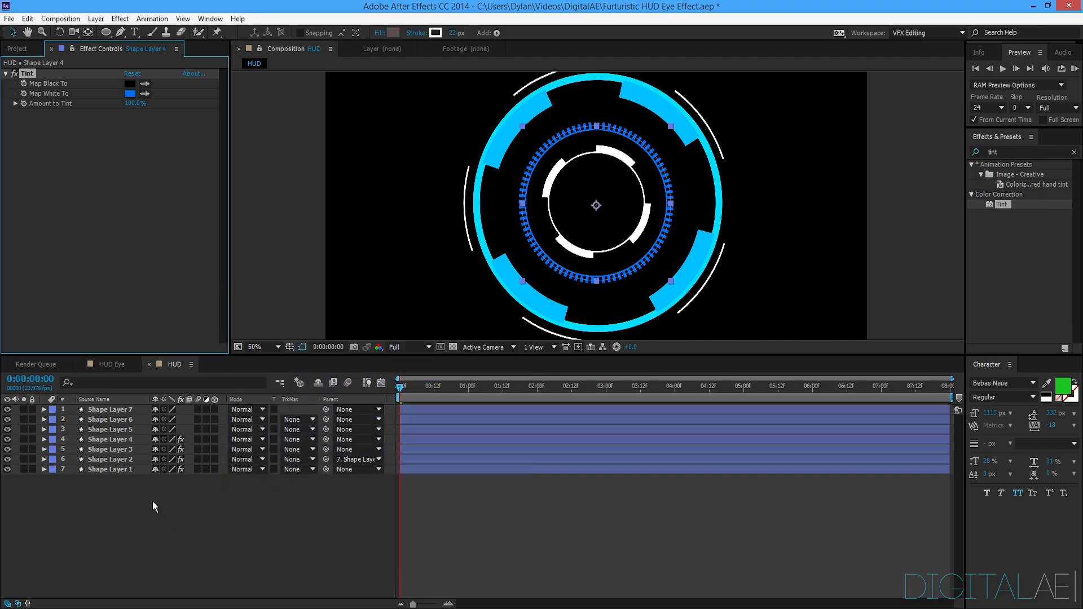
Paste the Tint effect onto Shape Layer 5 and set its Map White To color to turquoise 00FFF0.
click(115, 427)
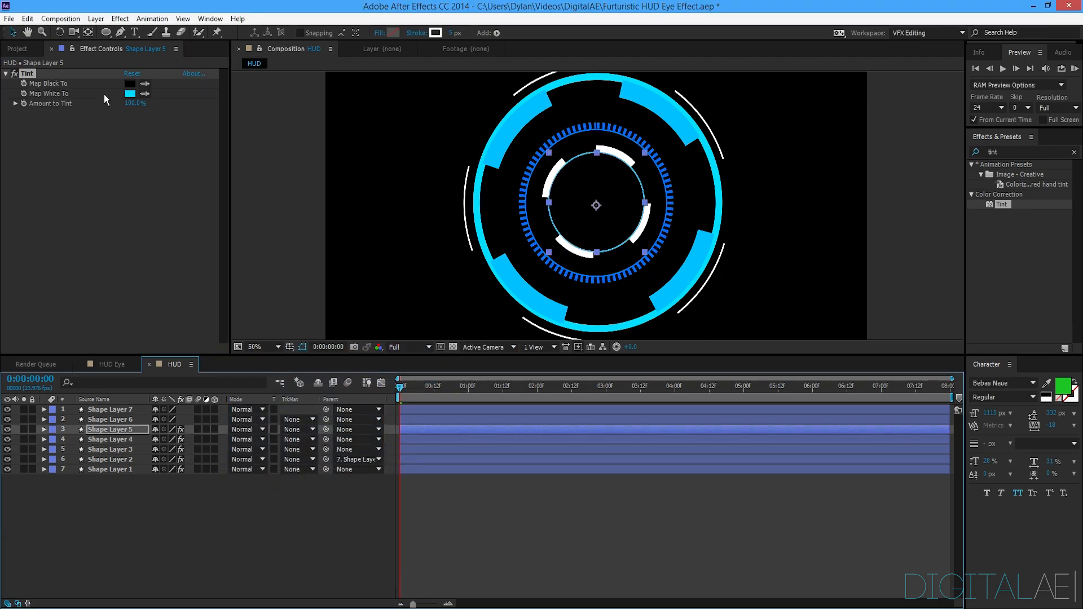
click(127, 94)
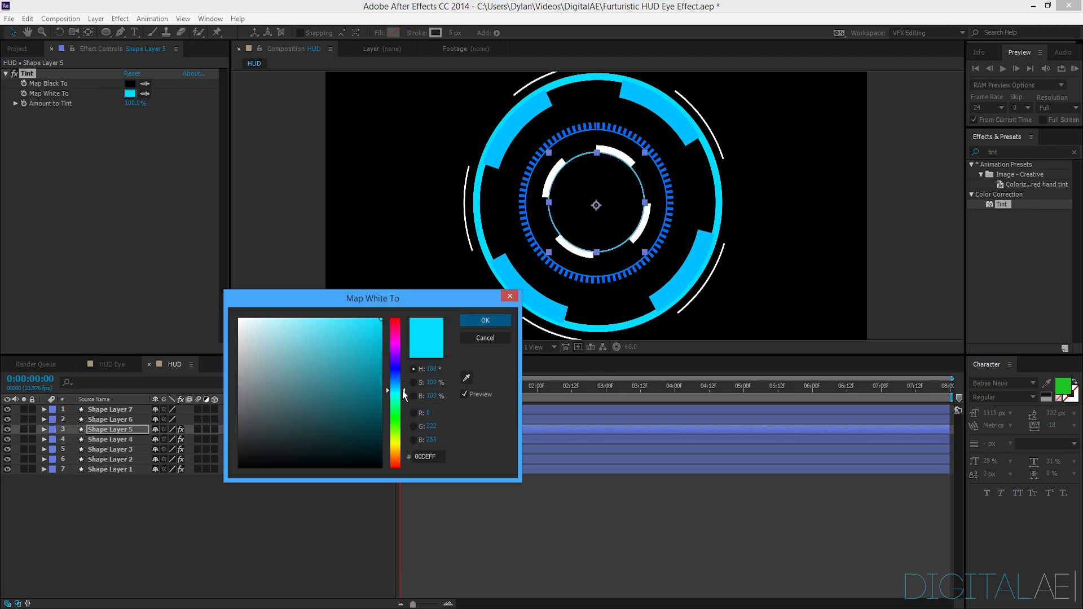
drag(401, 390, 401, 395)
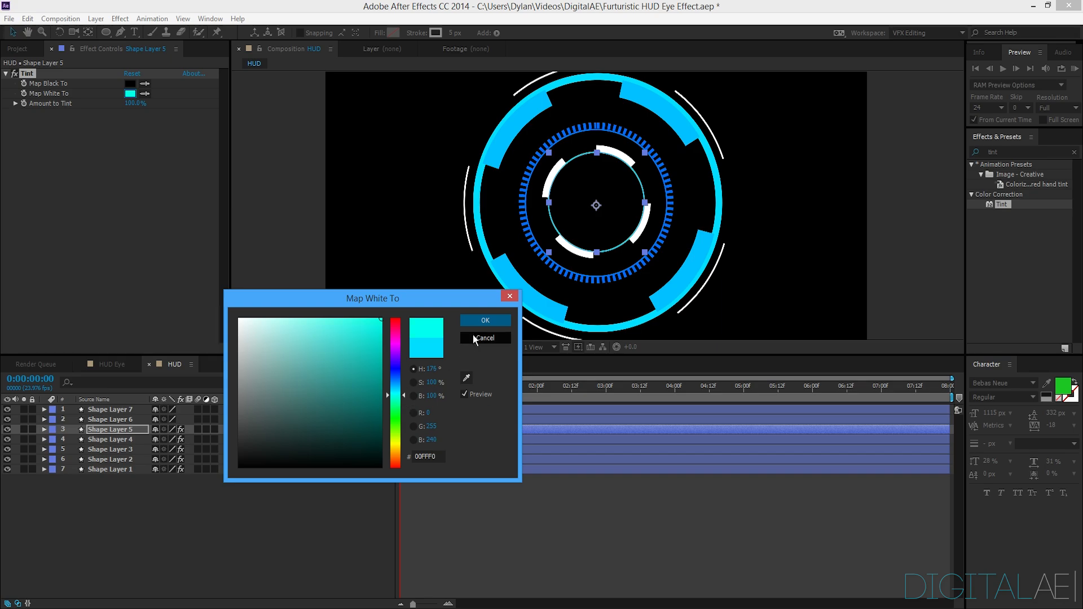
click(482, 321)
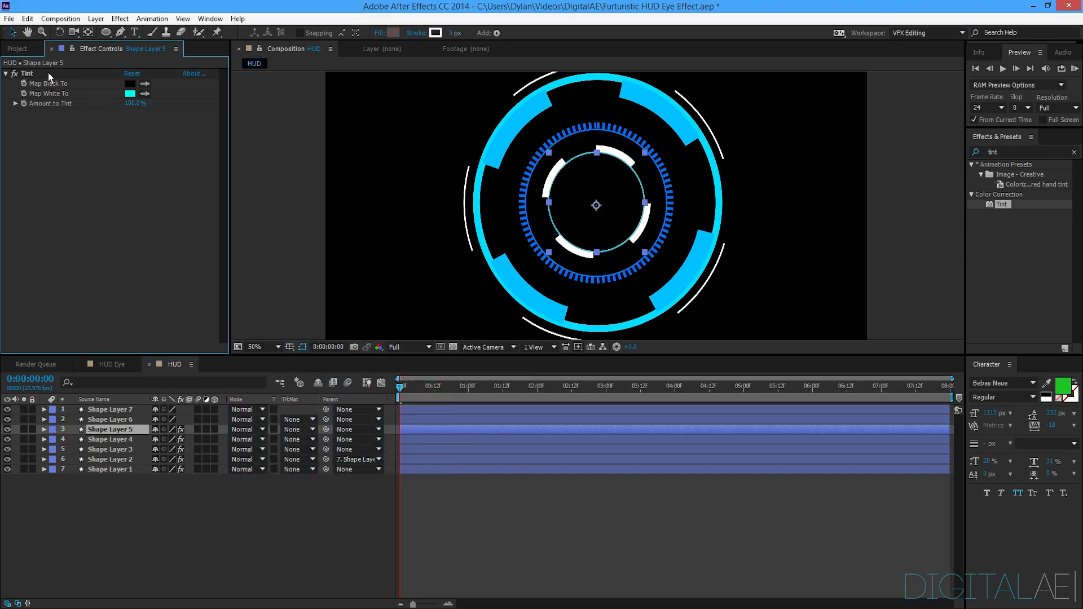
Paste Shape Layer 5's Tint effect onto Shape Layer 6 and set its Map White To color to 00E4FF.
click(121, 421)
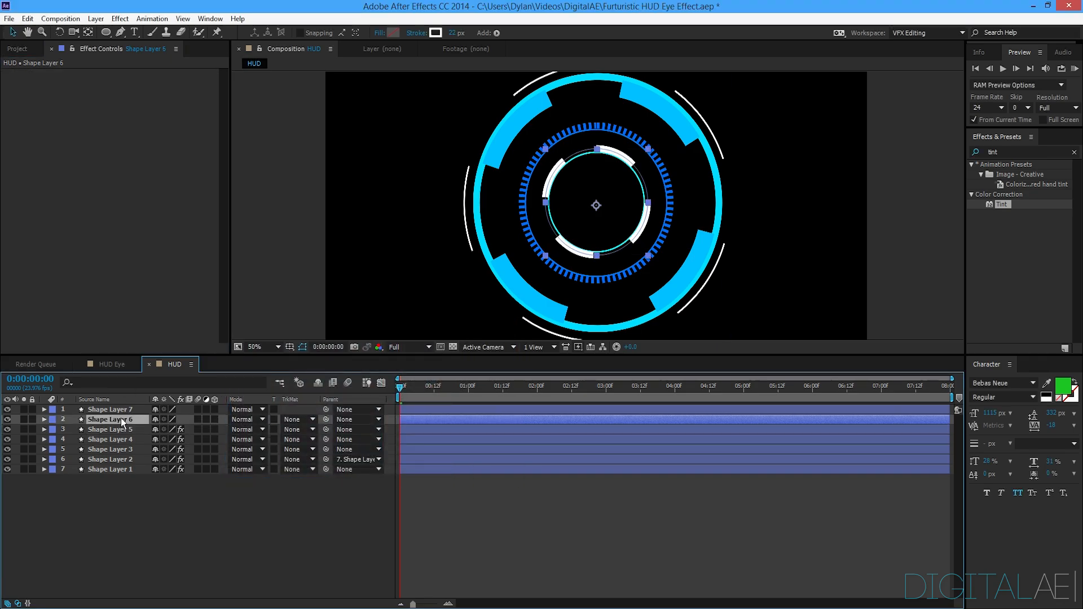
key(ctrl+v)
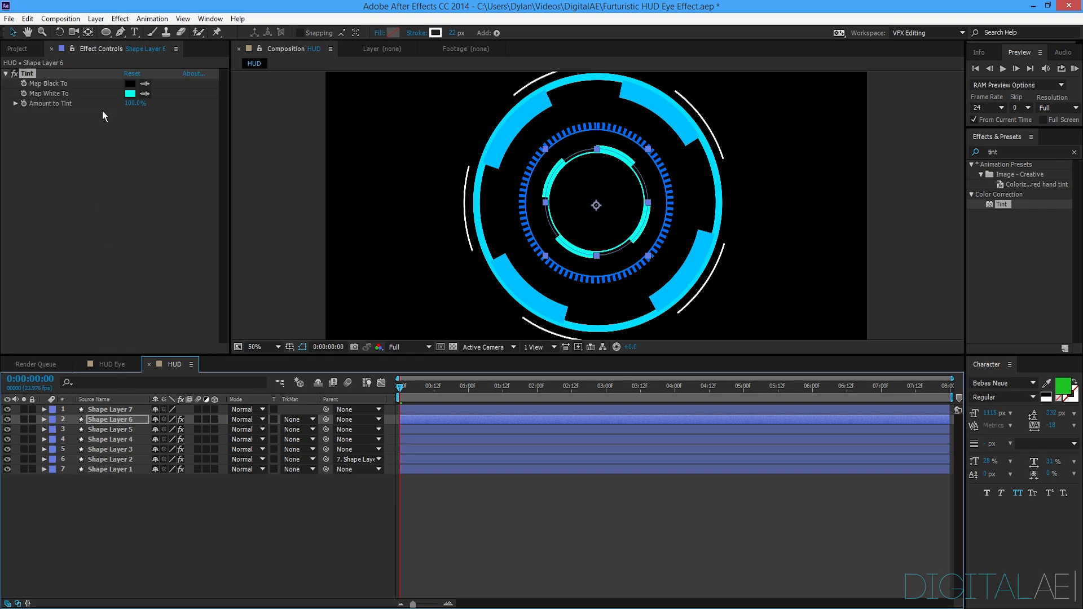
click(130, 94)
drag(404, 397, 402, 391)
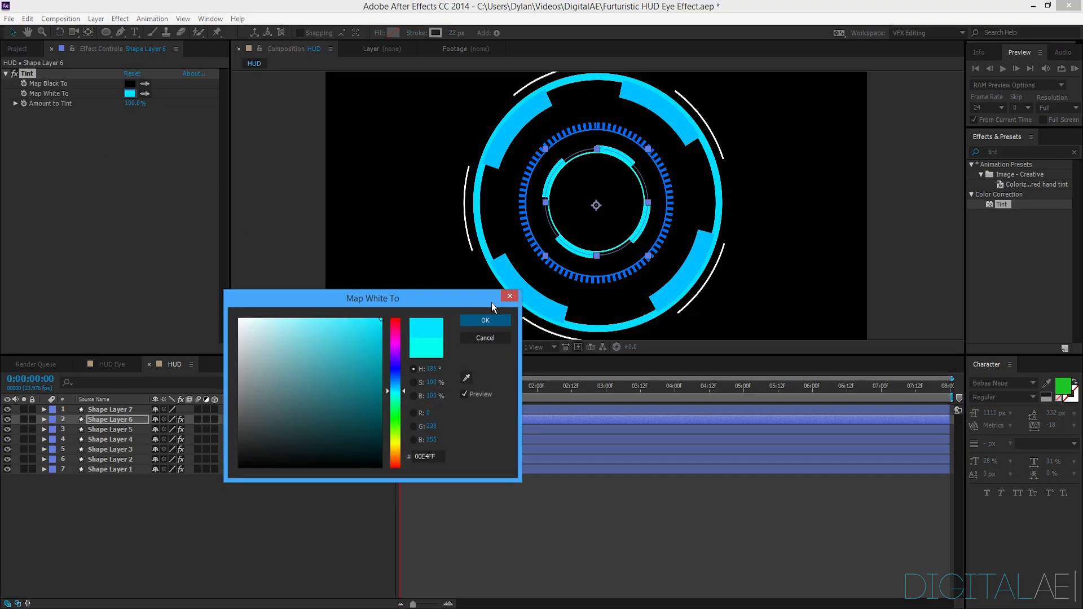
click(486, 320)
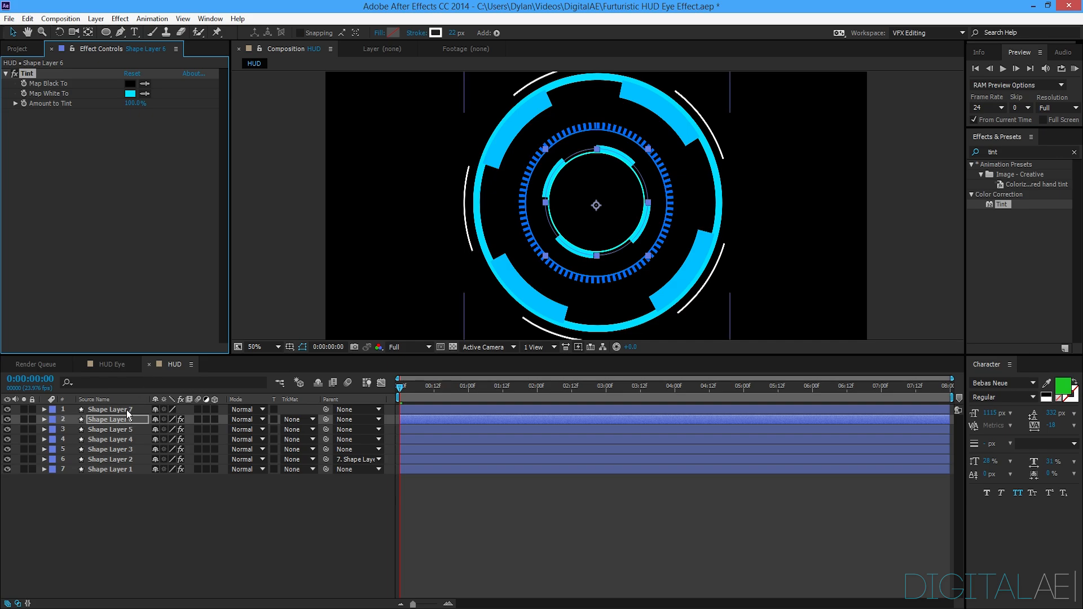
Paste the same Tint effect onto Shape Layer 7 and deselect all layers.
click(126, 410)
key(ctrl+v)
click(188, 533)
Play back the HUD composition to check the tinted ring animation.
key(comma)
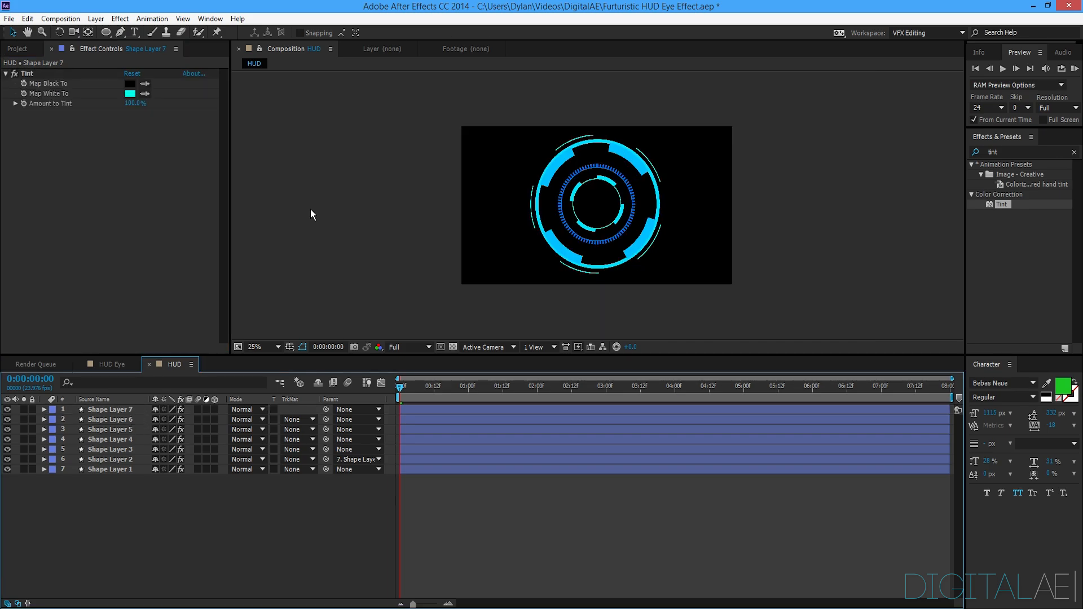
key(space)
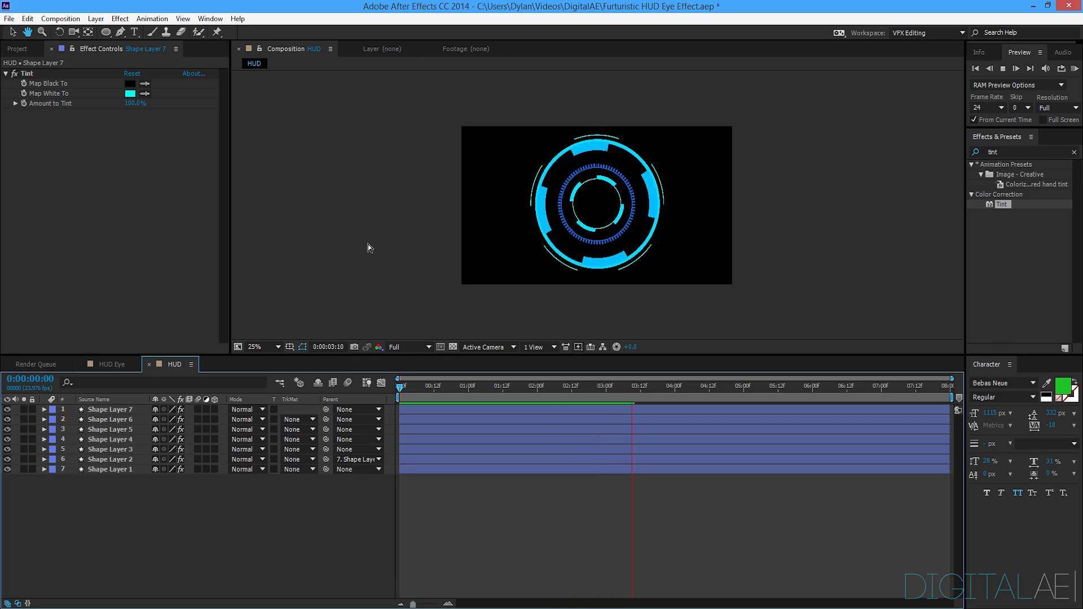
click(378, 220)
key(period)
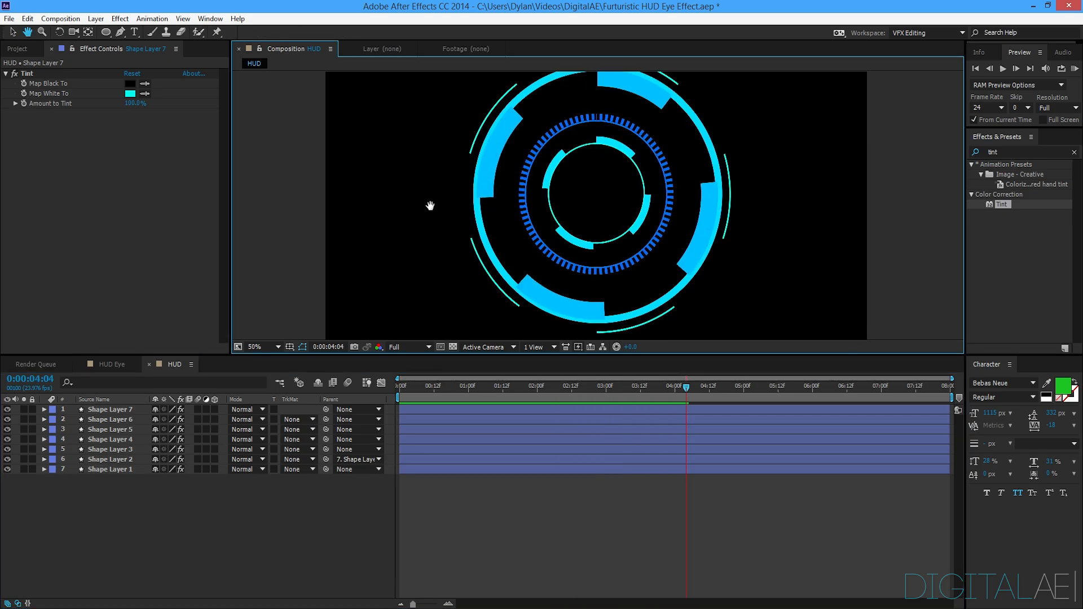
click(279, 347)
click(285, 374)
click(257, 491)
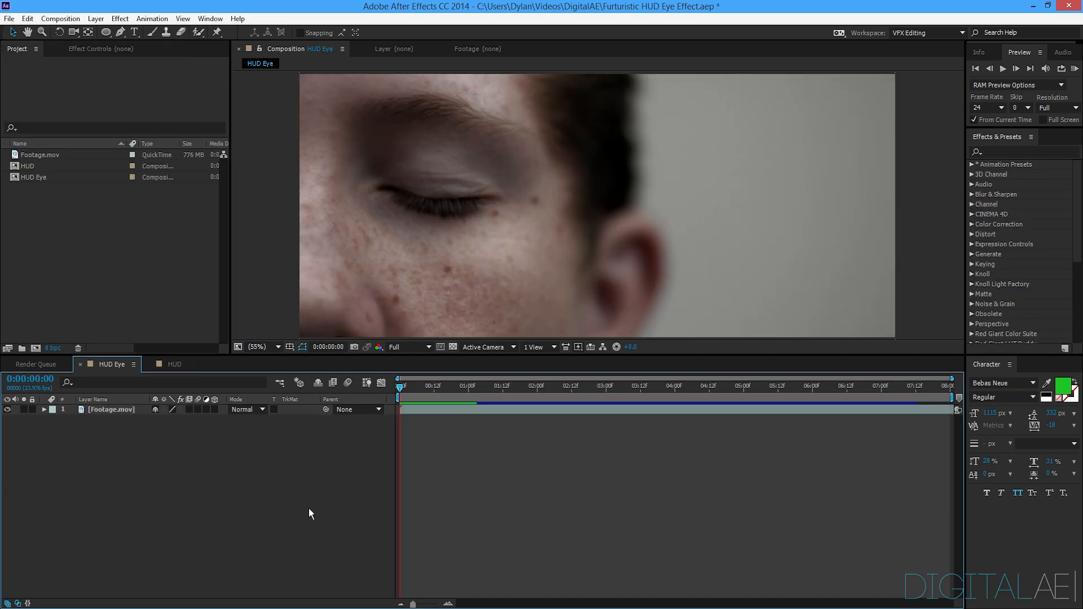
Duplicate the Footage.mov layer in the HUD Eye composition.
key(space)
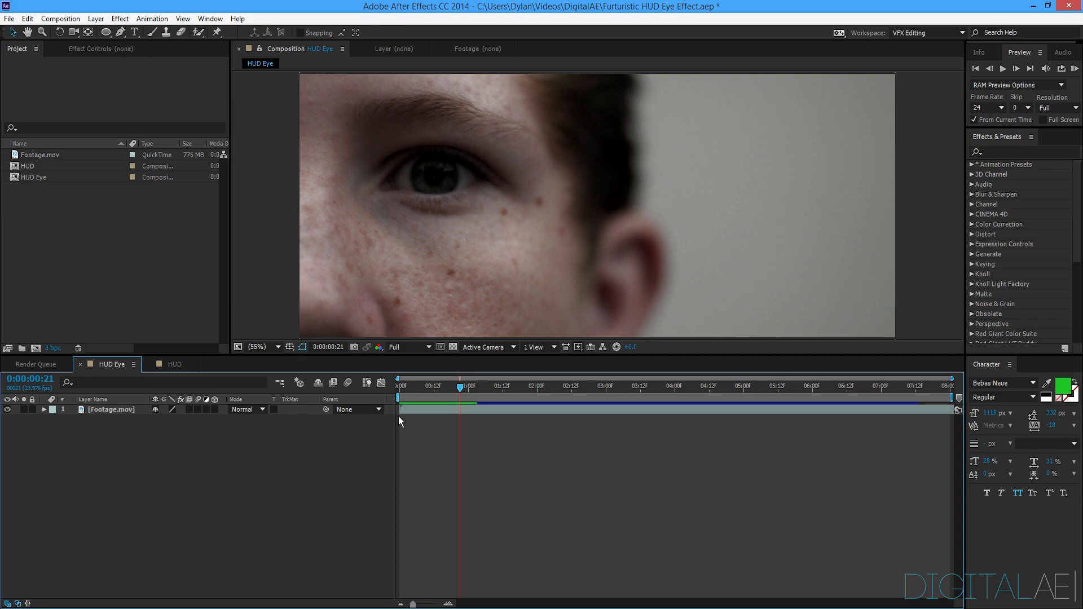
click(115, 402)
click(117, 410)
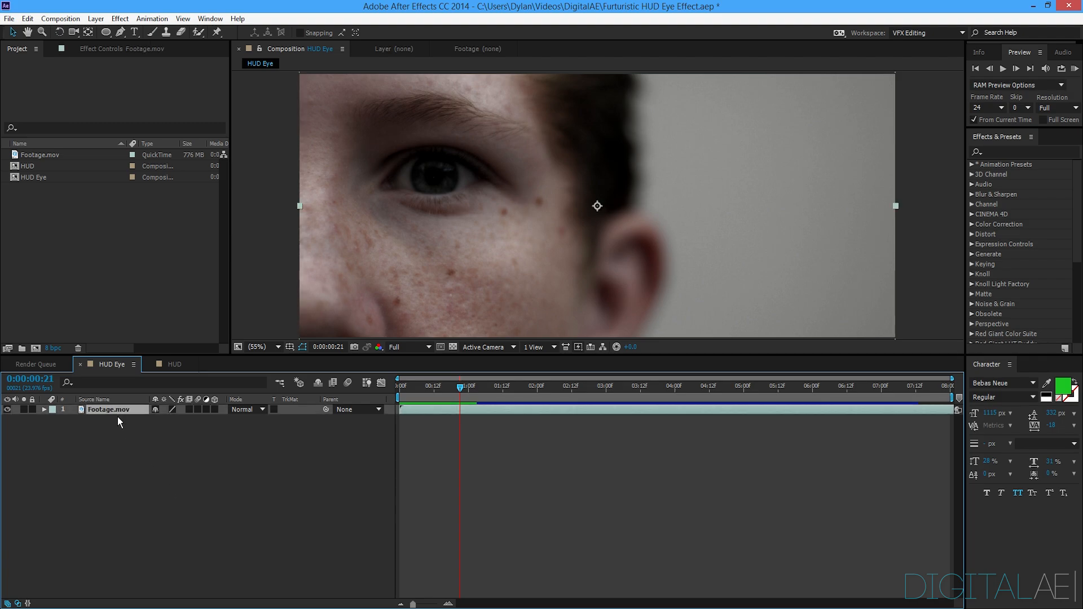
key(ctrl+d)
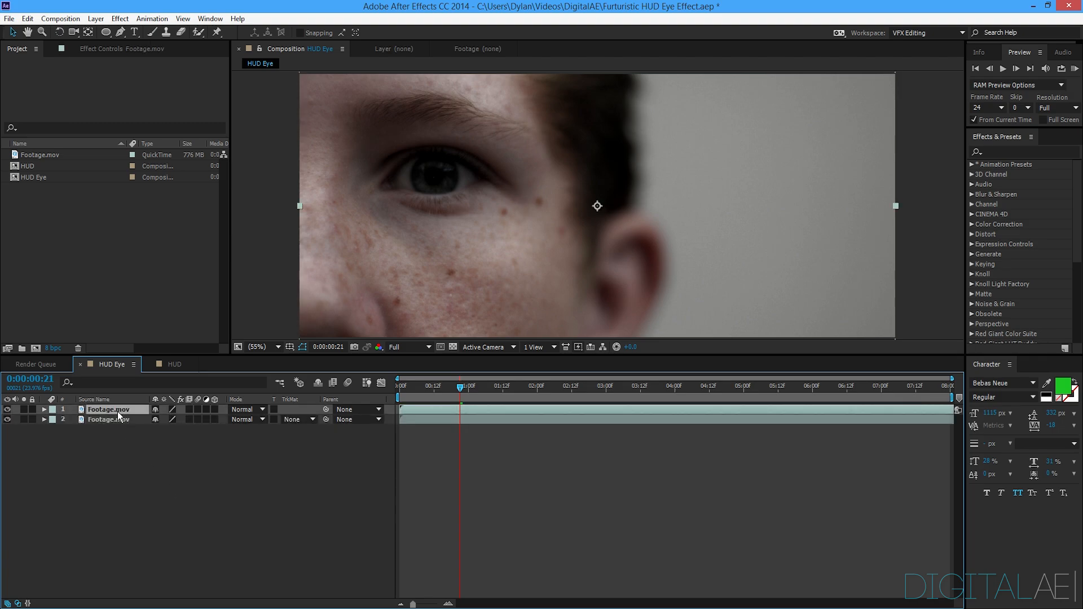
click(118, 419)
click(27, 19)
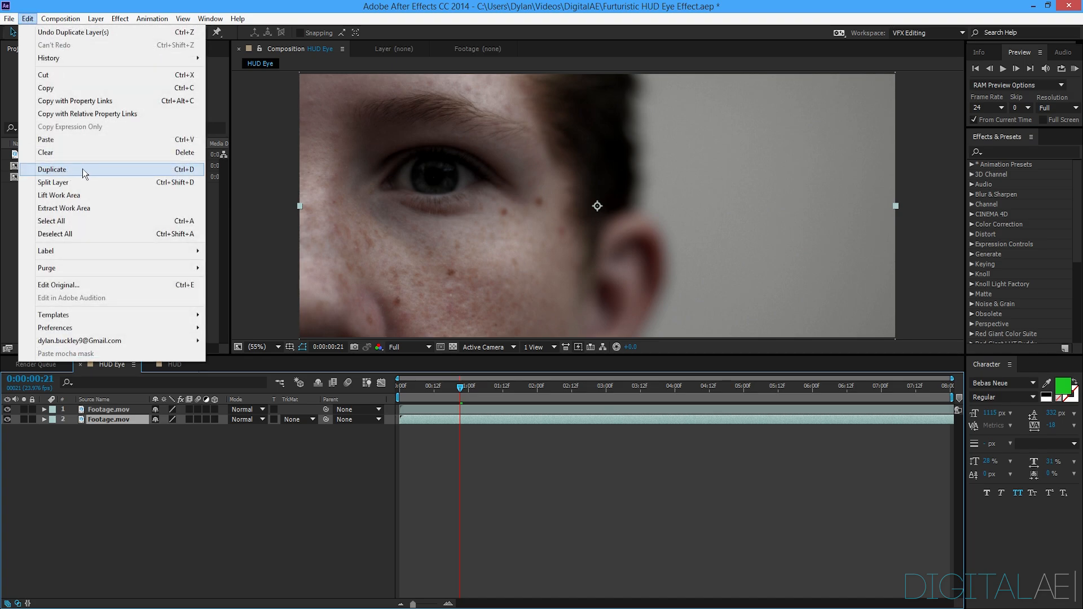
click(115, 468)
Switch the layer list to layer names and rename the upper Footage.mov layer to Mask.
click(102, 400)
click(107, 408)
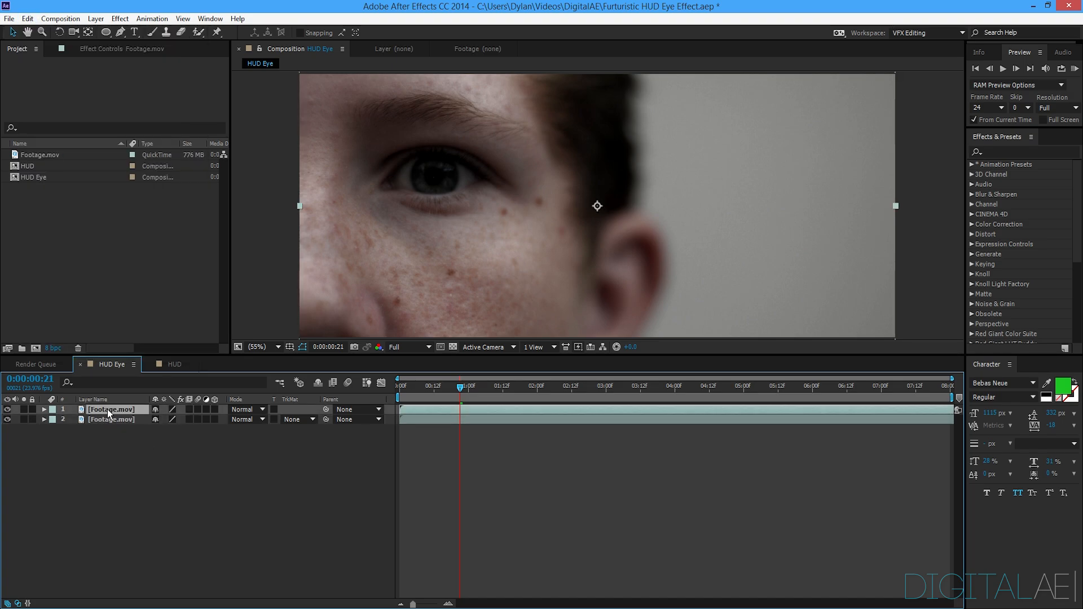
key(Return)
key(BackSpace)
text(Mask)
key(Return)
click(138, 449)
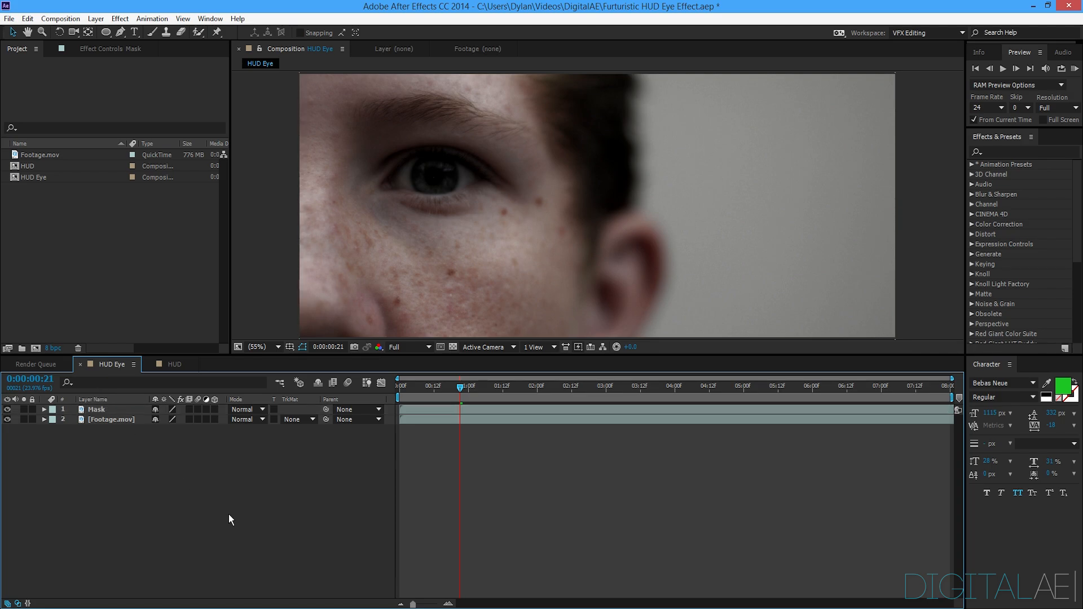
Select the Mask layer and step back to 0:00:00:11, where the eye is just beginning to open.
drag(428, 388, 463, 385)
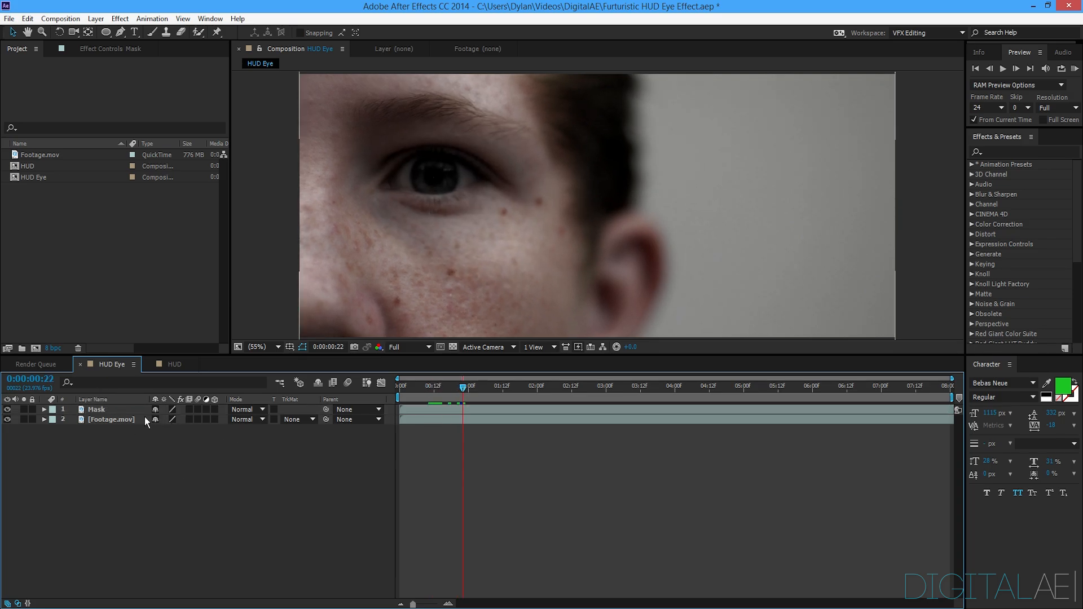
click(117, 409)
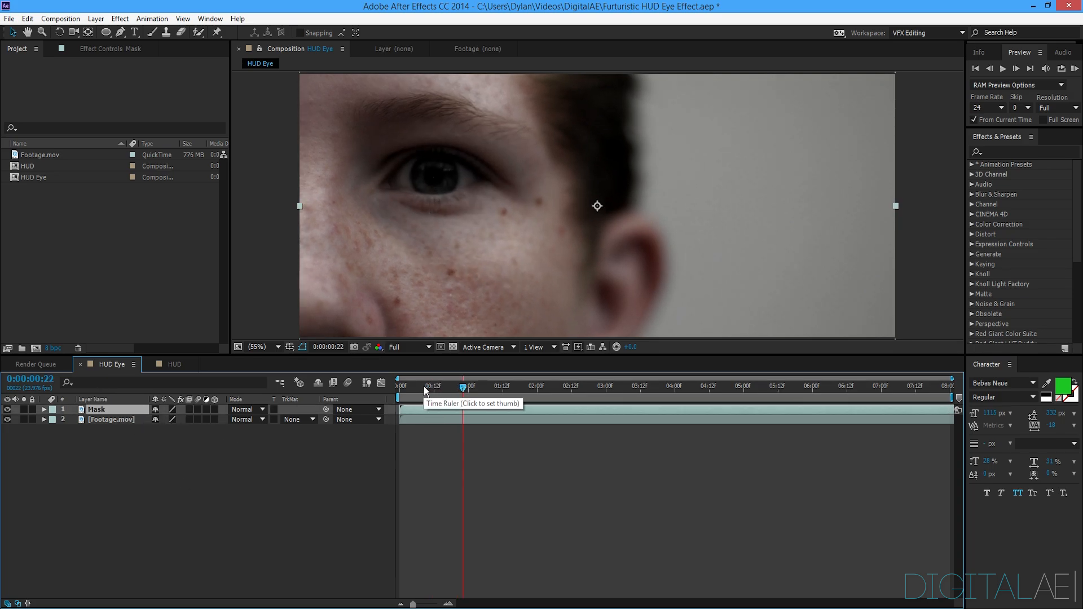
key(Page_Up)
key(shift+Page_Up)
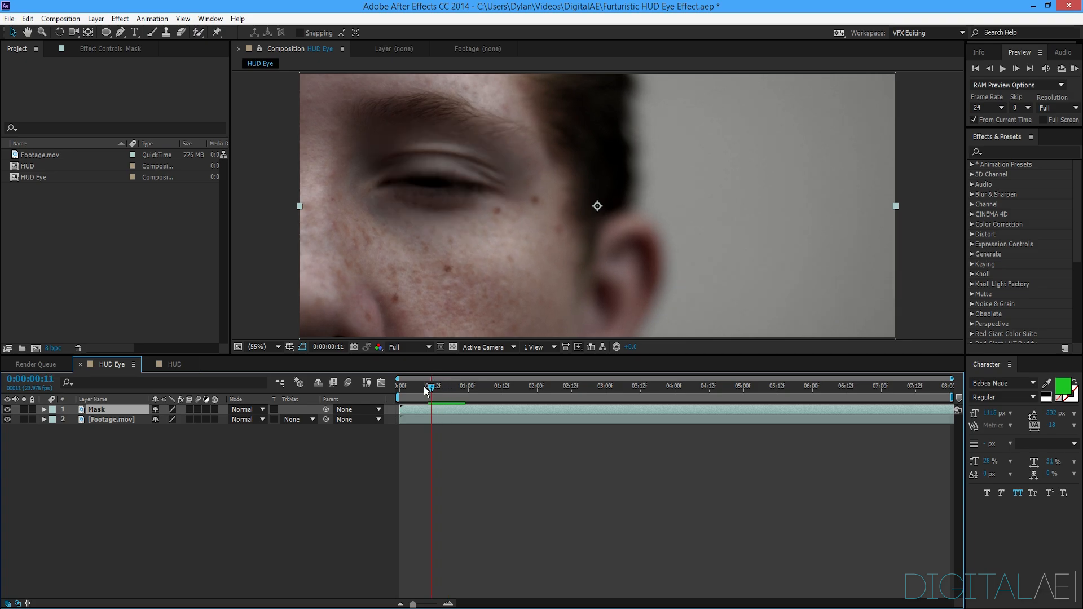
Draw a closed Pen tool mask on the Mask layer around the dark opening between the eyelids.
click(121, 33)
key(space)
scroll(388, 215, up, 2)
scroll(508, 242, up, 2)
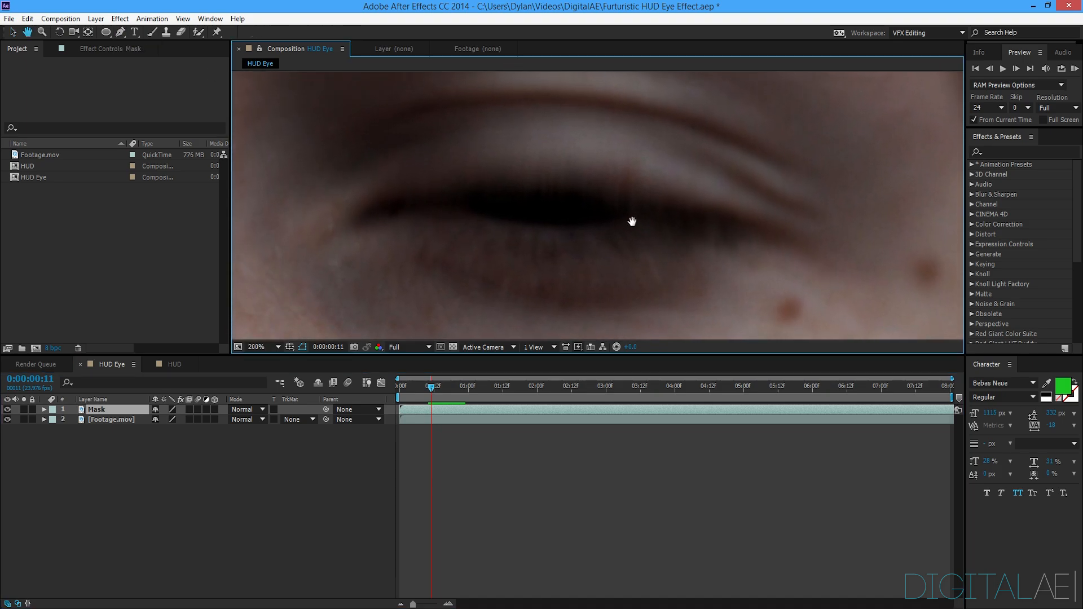
scroll(592, 217, up, 1)
click(417, 184)
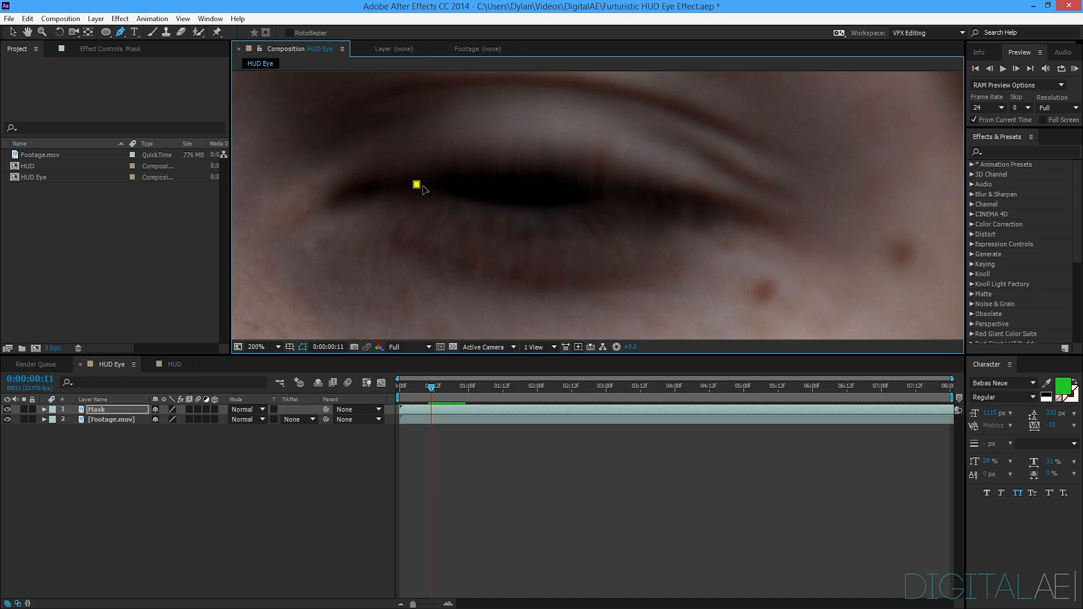
click(453, 194)
click(480, 208)
click(534, 210)
click(584, 206)
click(604, 197)
click(602, 188)
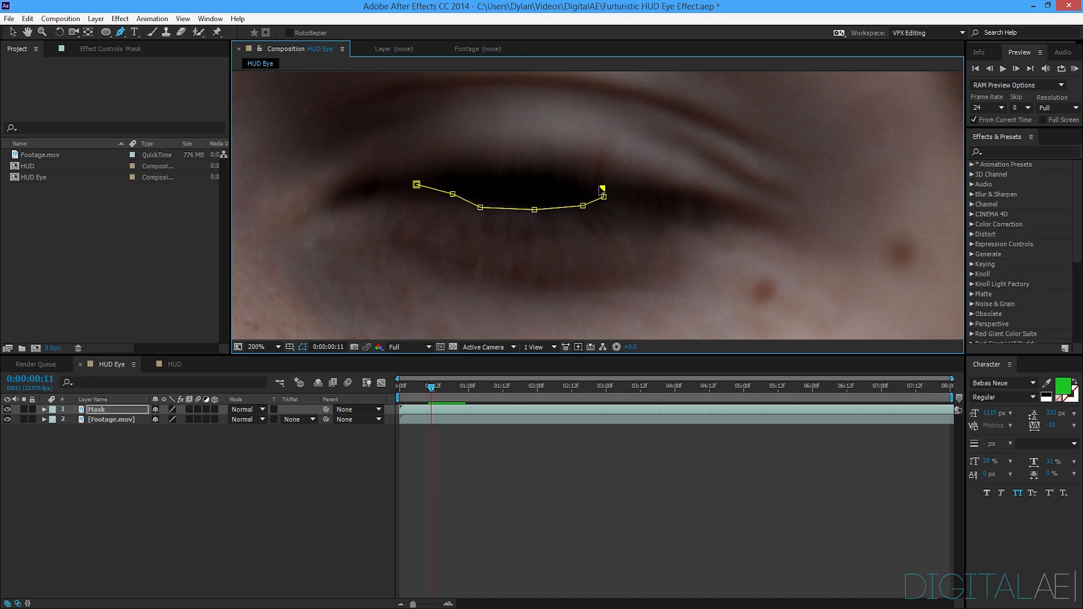
click(568, 171)
click(530, 164)
click(493, 167)
click(449, 170)
click(429, 176)
click(417, 184)
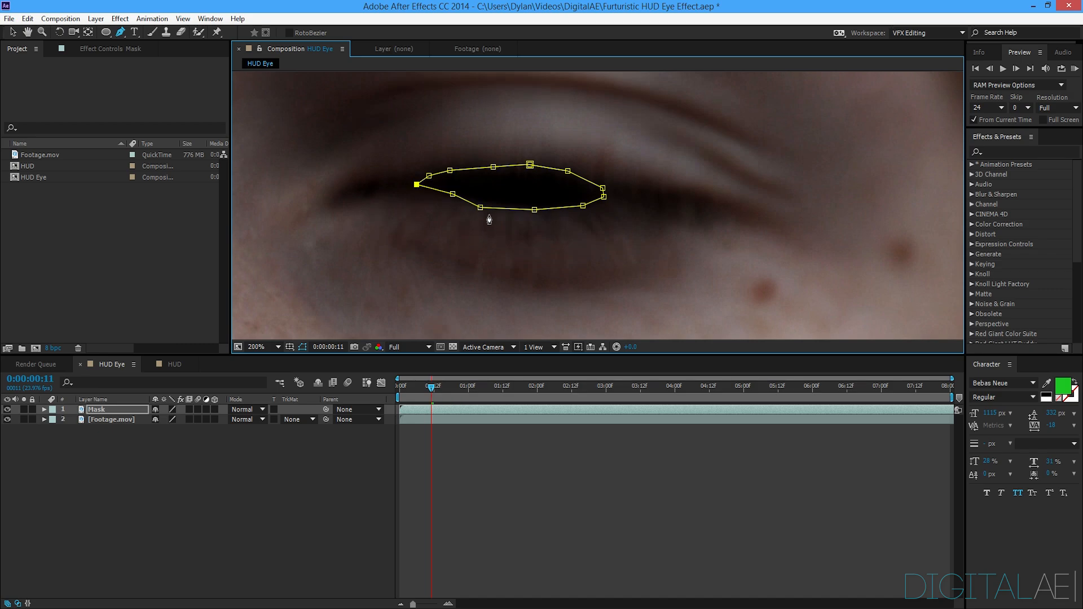
scroll(411, 186, down, 3)
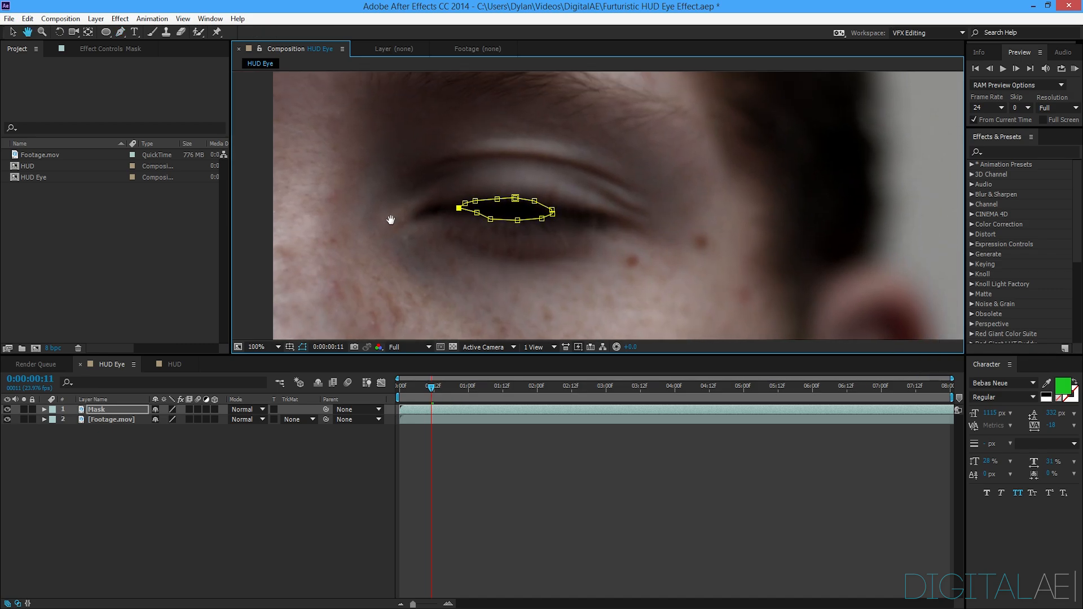
Enable Mask Path keyframing for Mask 1 on the Mask layer at 0:00:00:11.
click(194, 463)
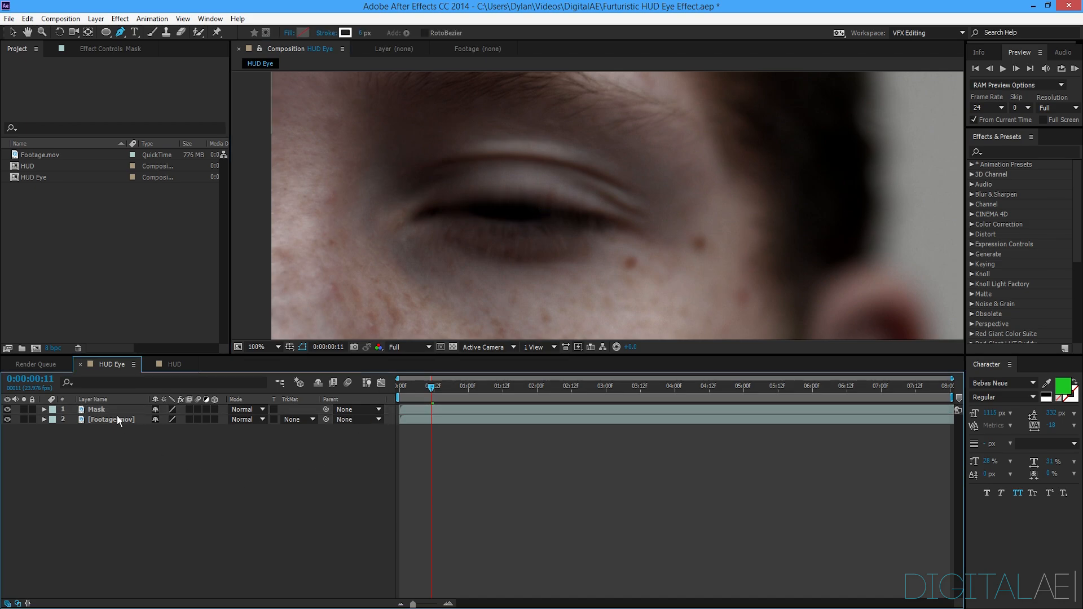
click(113, 411)
key(m)
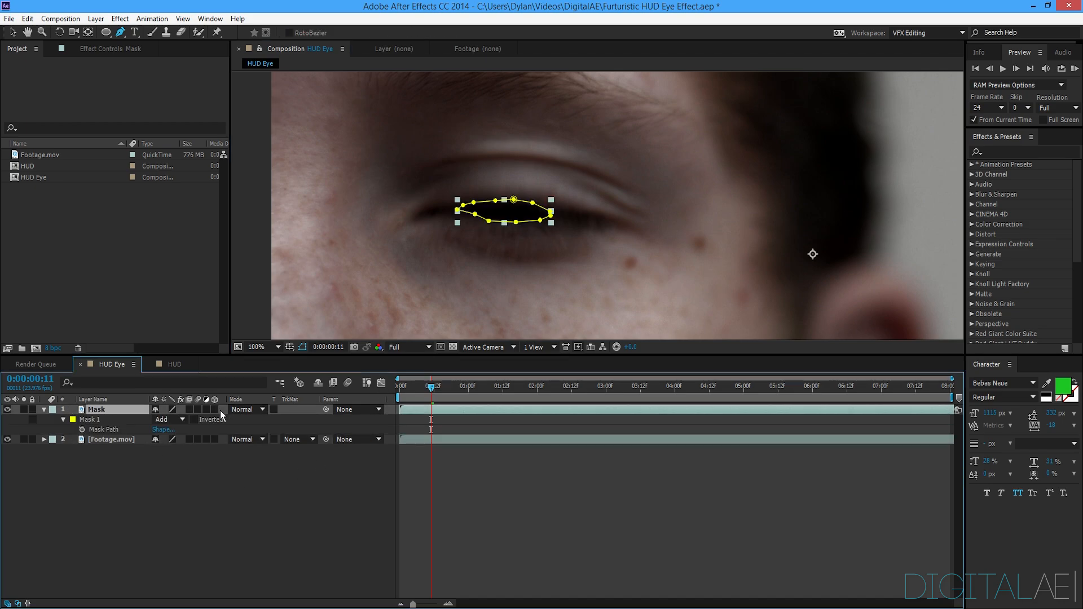
click(82, 430)
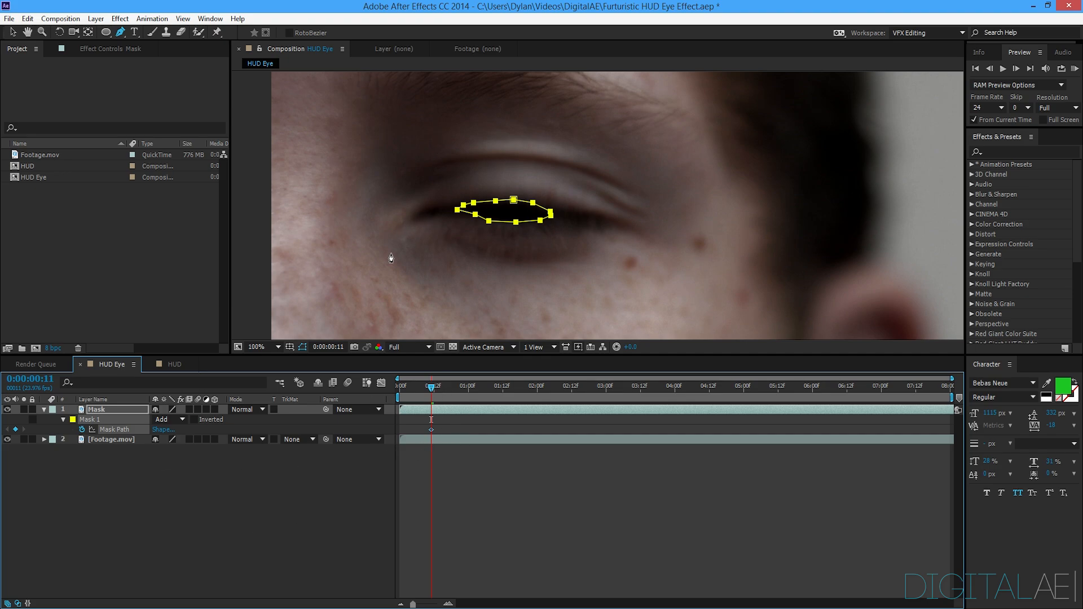
click(181, 495)
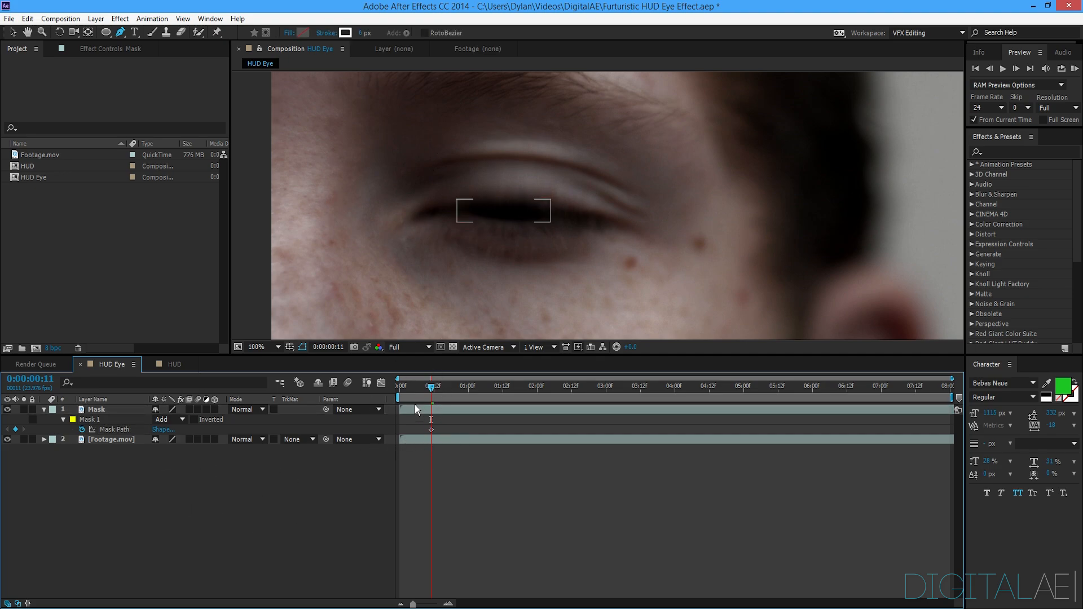
At 0:00:00:00, move the whole mask path off the closed eye to outside the picture frame, keyframing its position.
drag(428, 389, 390, 390)
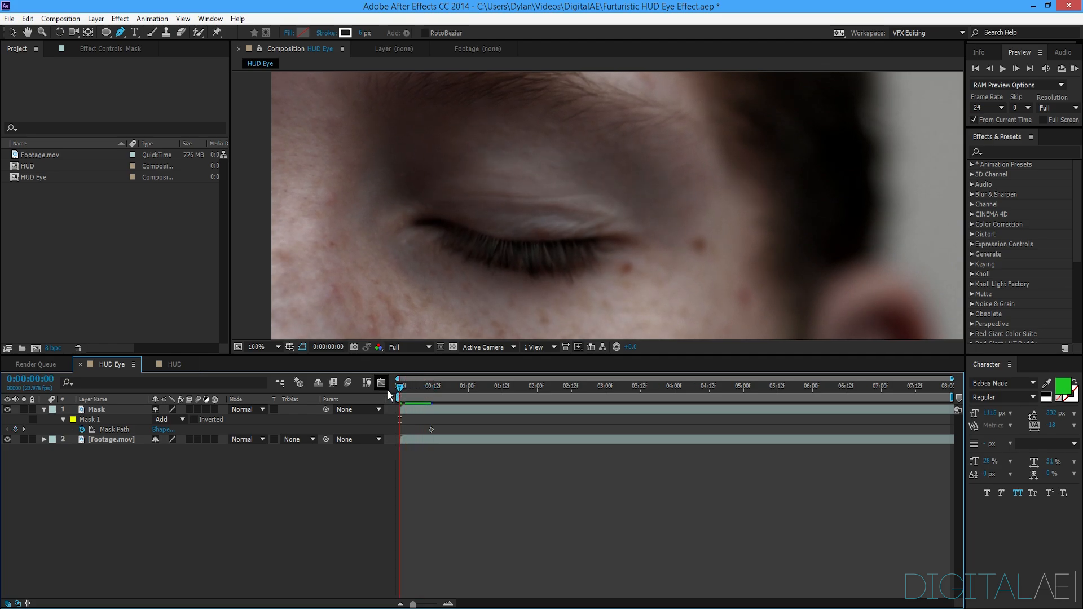
click(104, 411)
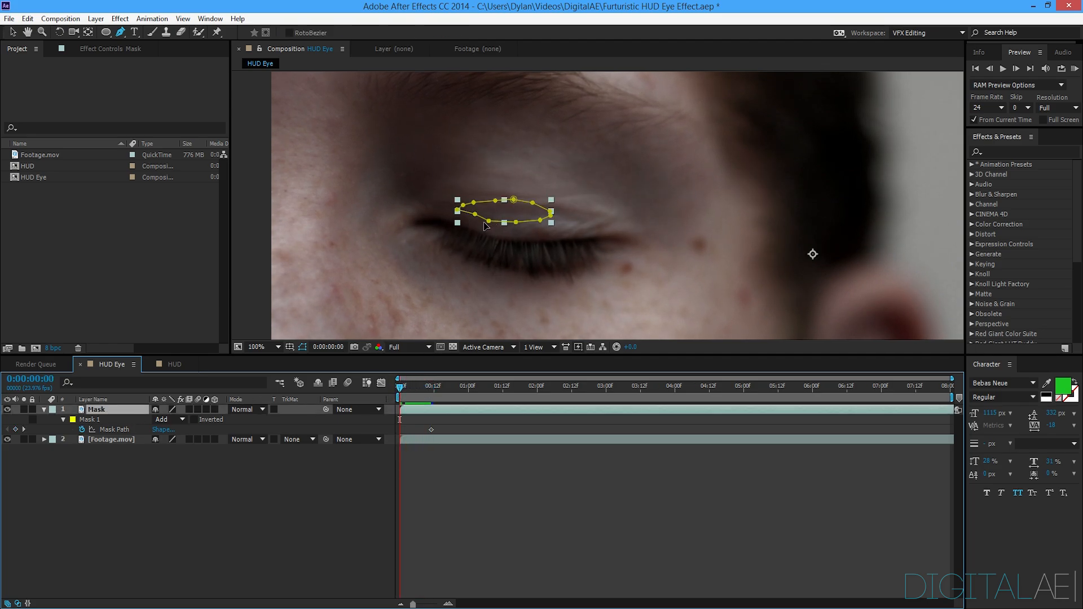
key(v)
click(120, 431)
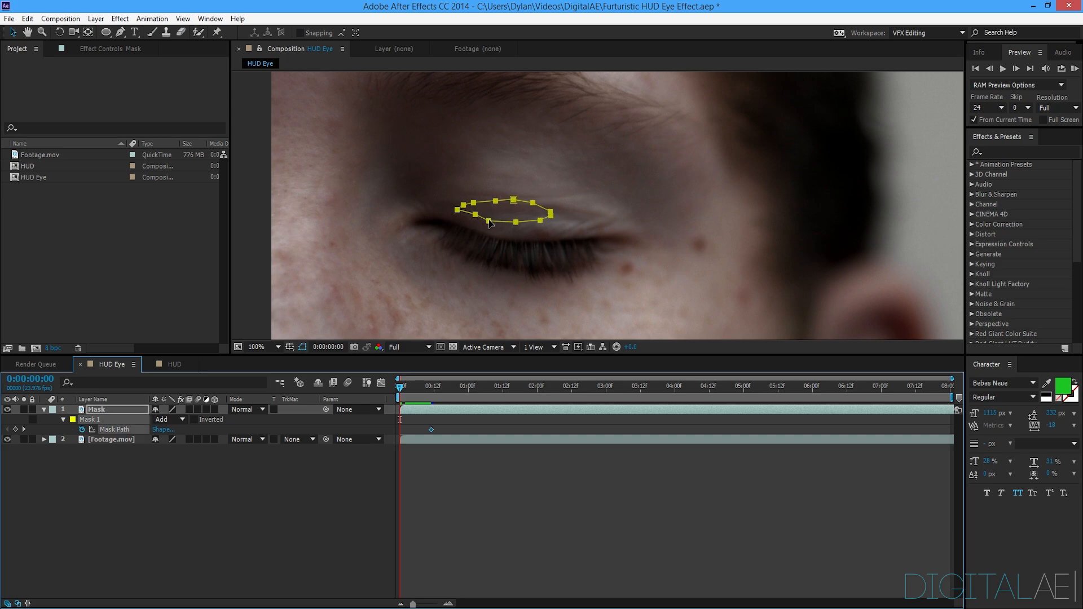
drag(489, 222, 325, 240)
click(234, 203)
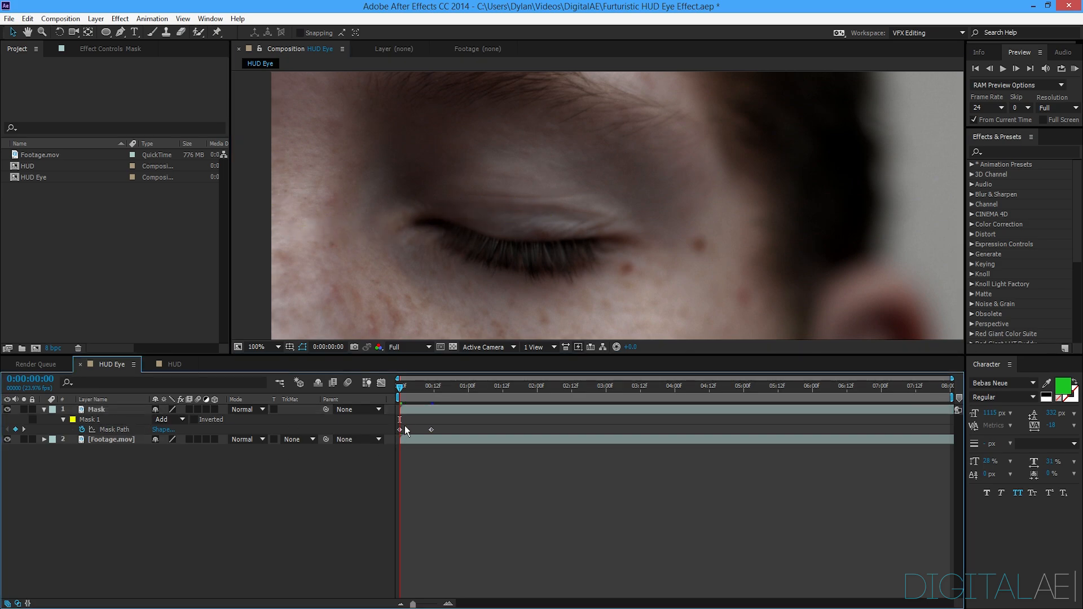
Copy the first Mask Path keyframe to 0:00:00:10 and scrub through the opening frames to check it.
click(400, 428)
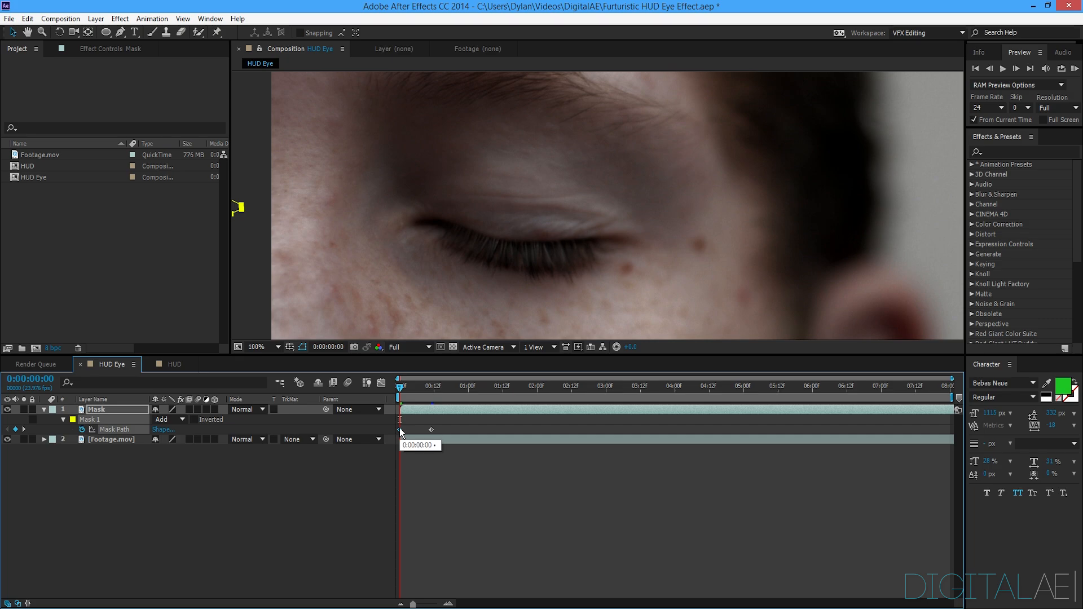
click(428, 389)
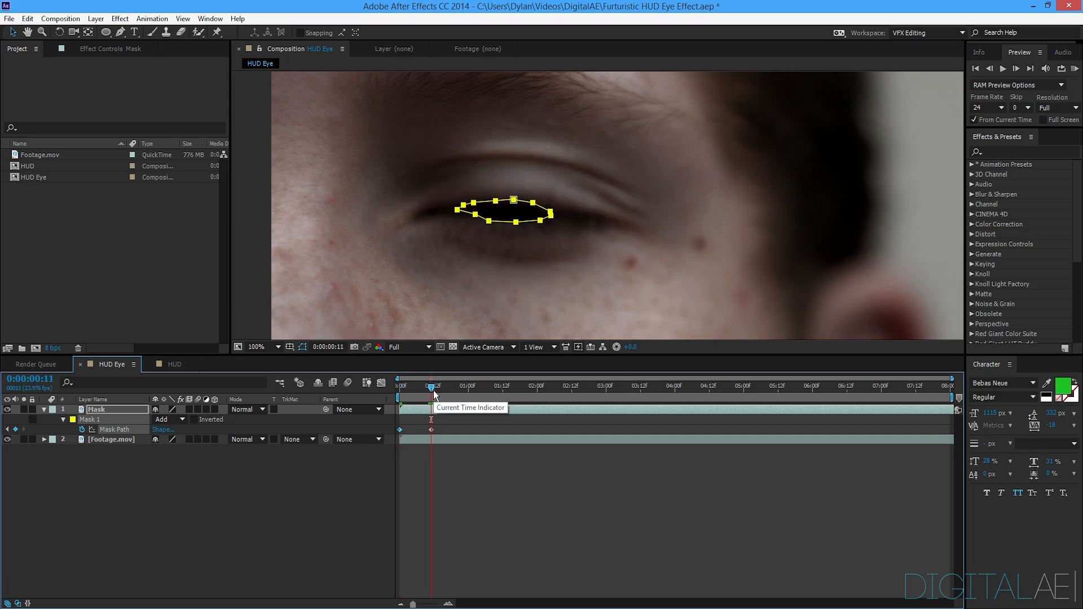
key(ctrl+v)
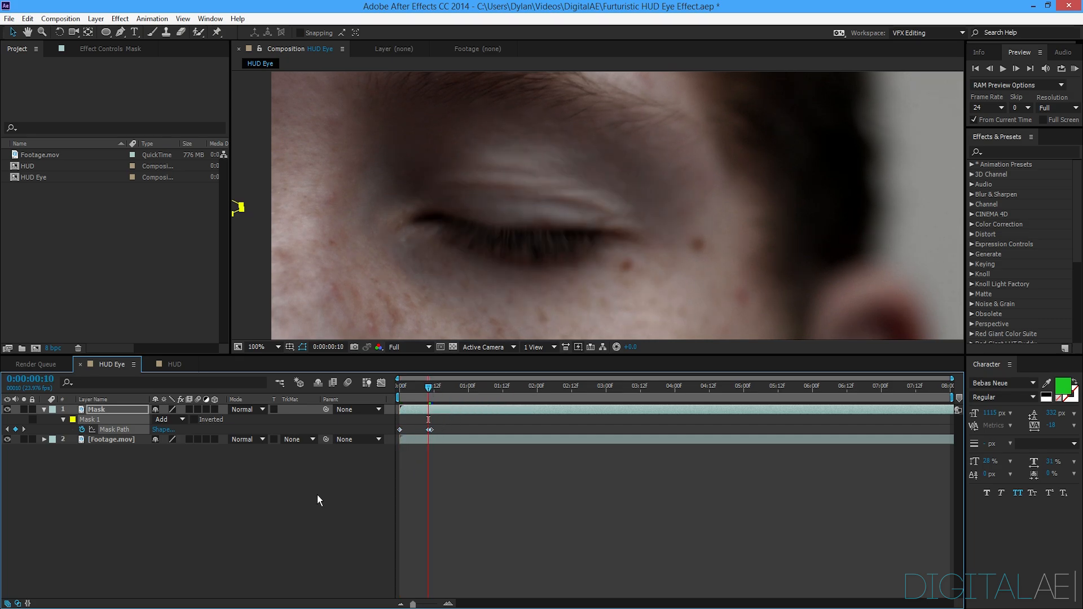
click(317, 500)
drag(401, 388, 433, 387)
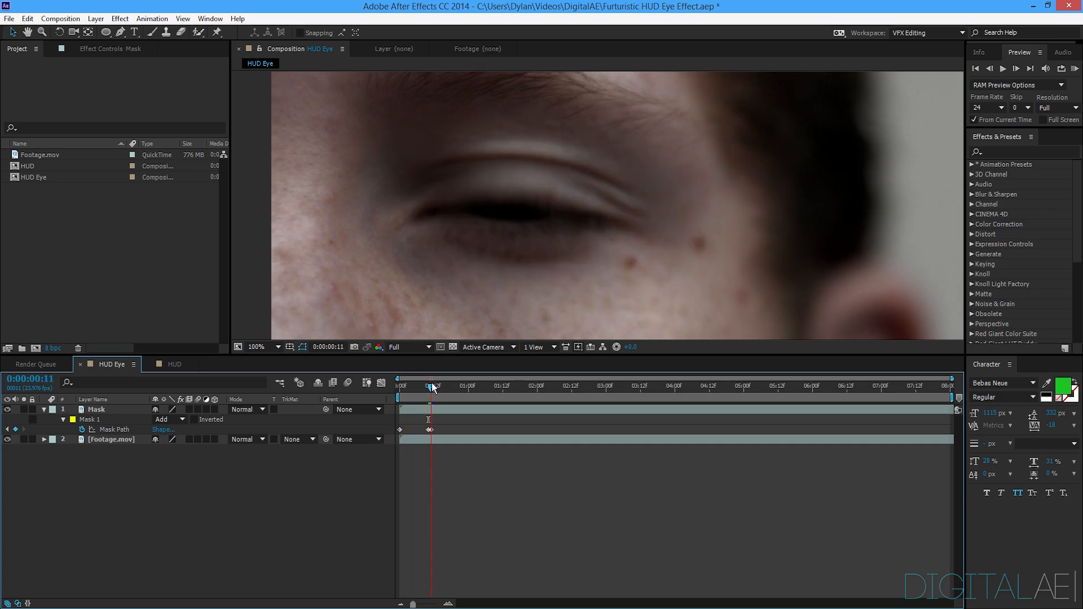
At 0:00:00:12, reshape the Mask layer's path point by point to fit the wider opening between the eyelids.
click(458, 409)
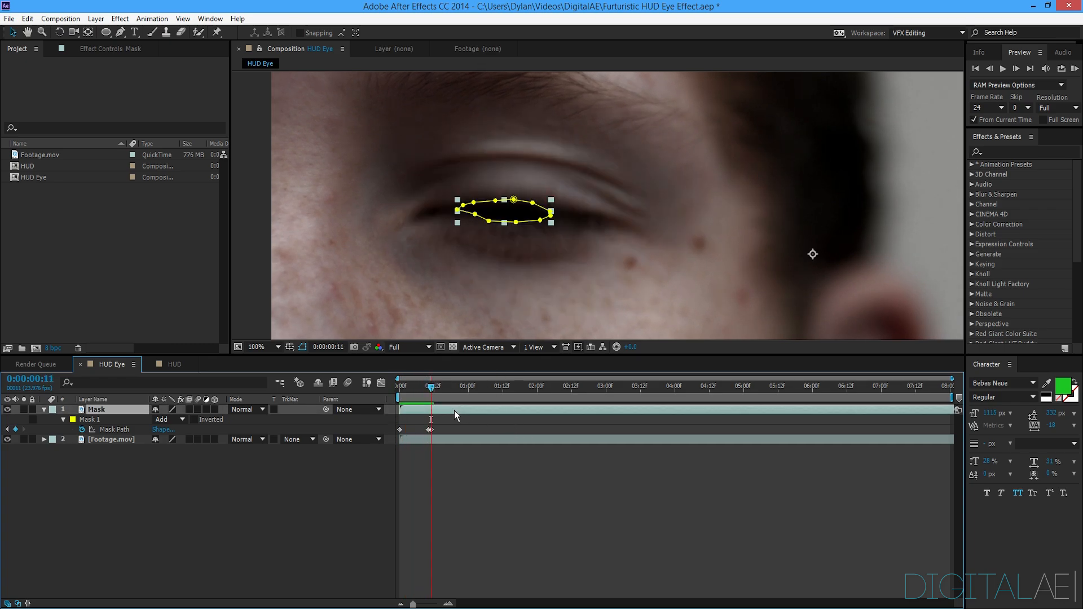
key(Page_Down)
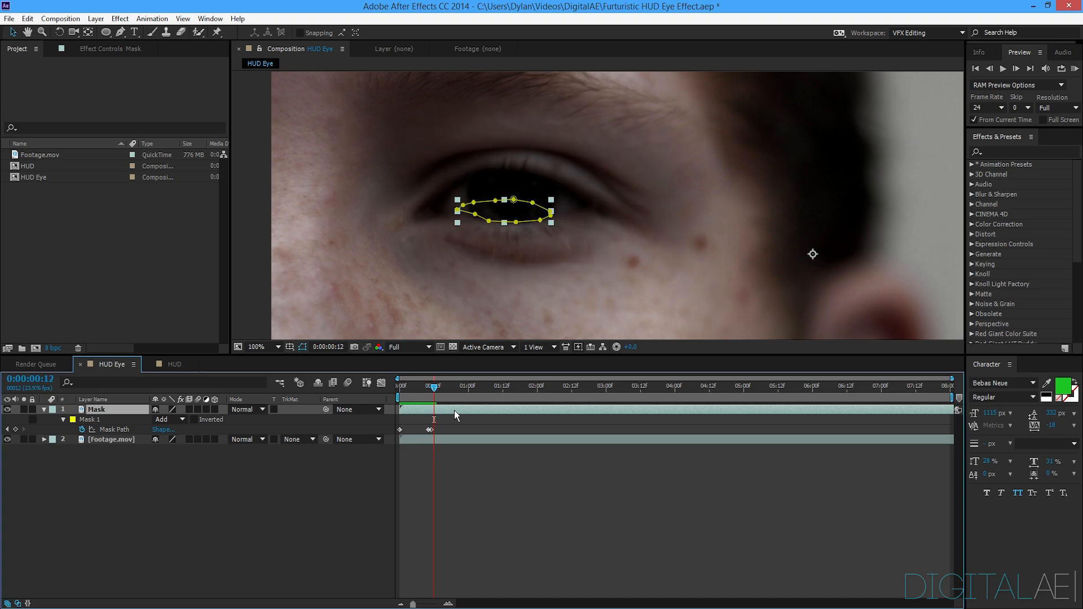
scroll(497, 188, up, 1)
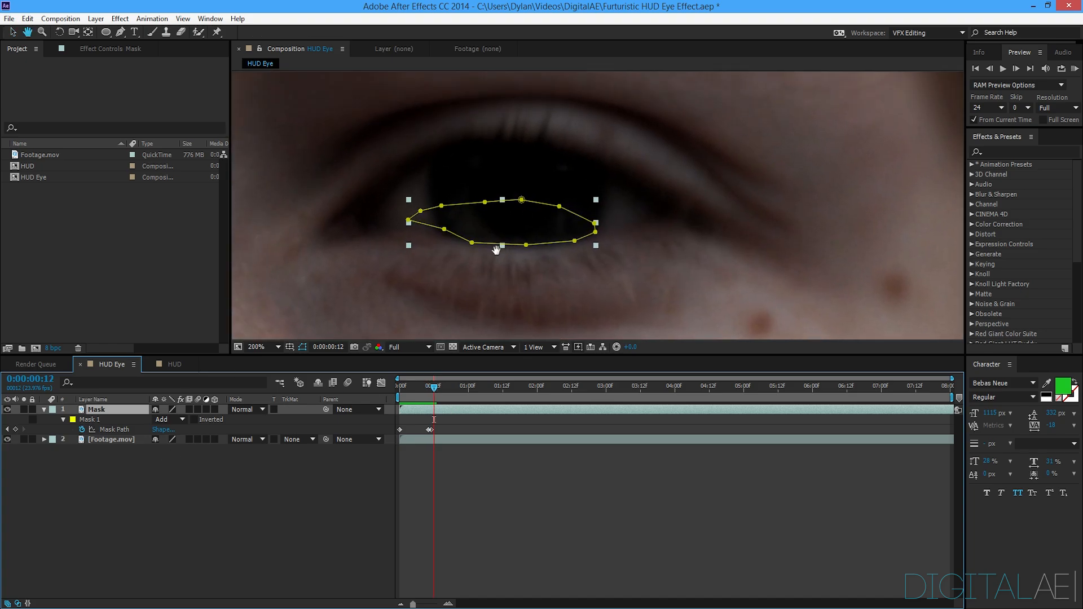
click(432, 185)
drag(431, 184, 421, 161)
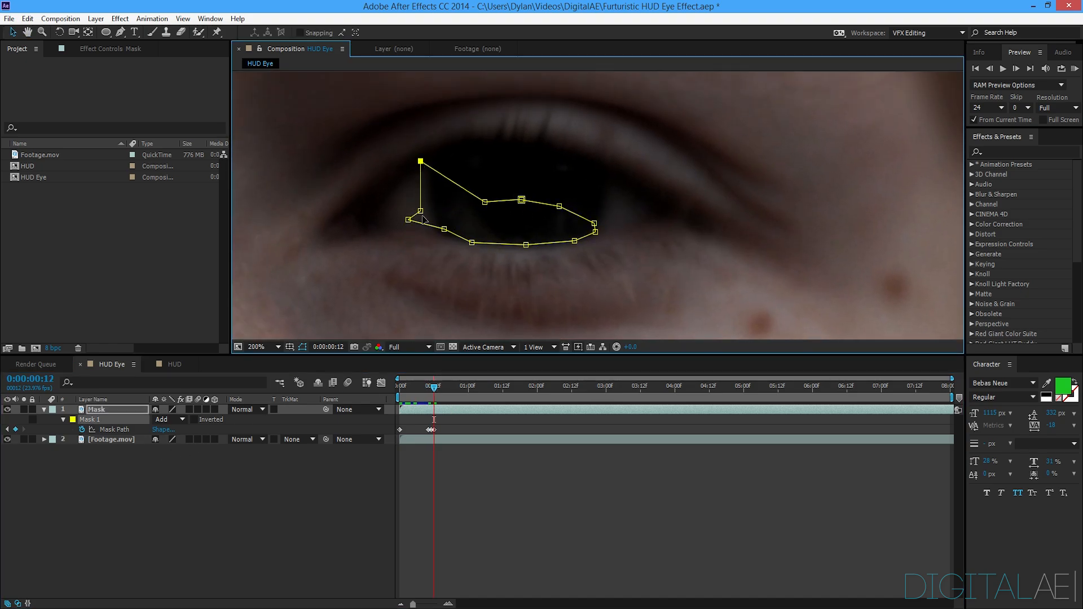
drag(420, 210, 374, 214)
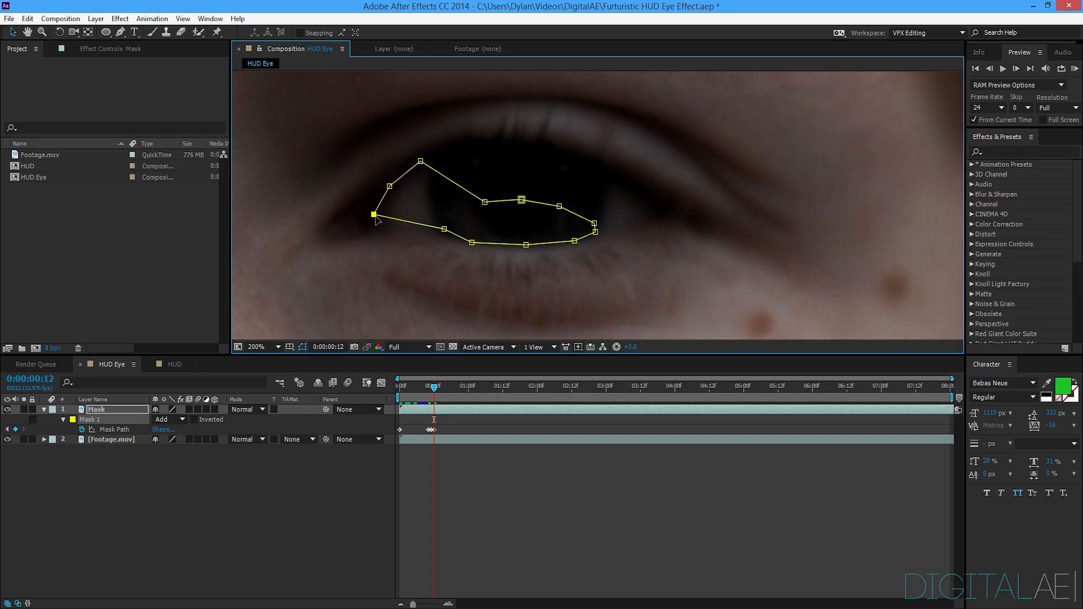
drag(444, 229, 414, 235)
drag(472, 243, 659, 218)
drag(594, 223, 642, 194)
drag(559, 207, 595, 167)
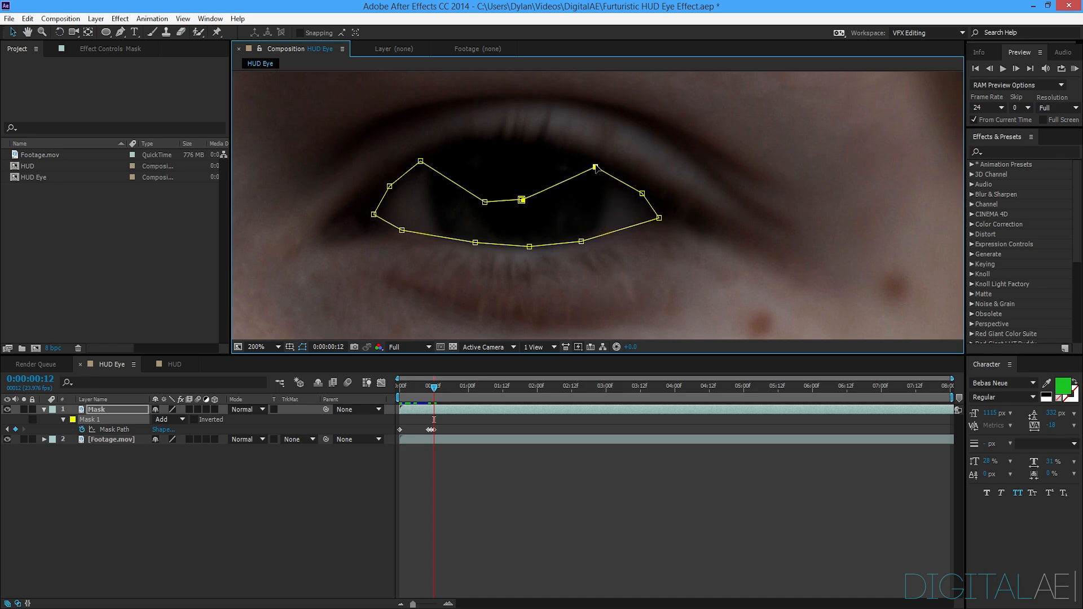
drag(521, 201, 550, 160)
drag(485, 202, 485, 145)
At 0:00:00:13, raise the upper mask points to the upper eyelid and adjust the outer corner and lower edge.
key(Page_Down)
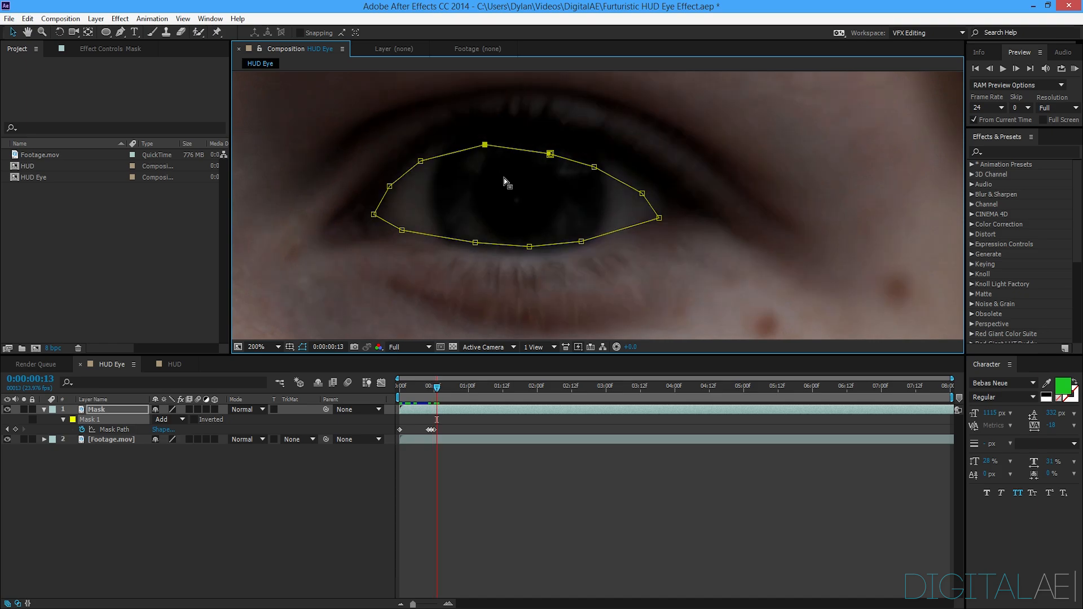
drag(390, 186, 486, 123)
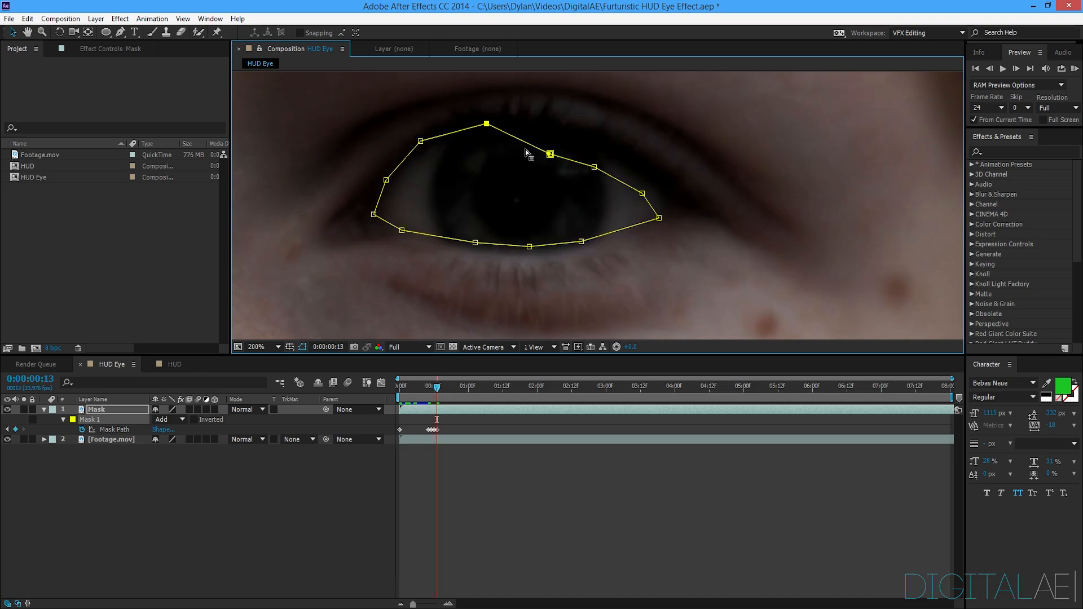
drag(550, 154, 563, 135)
drag(594, 167, 639, 148)
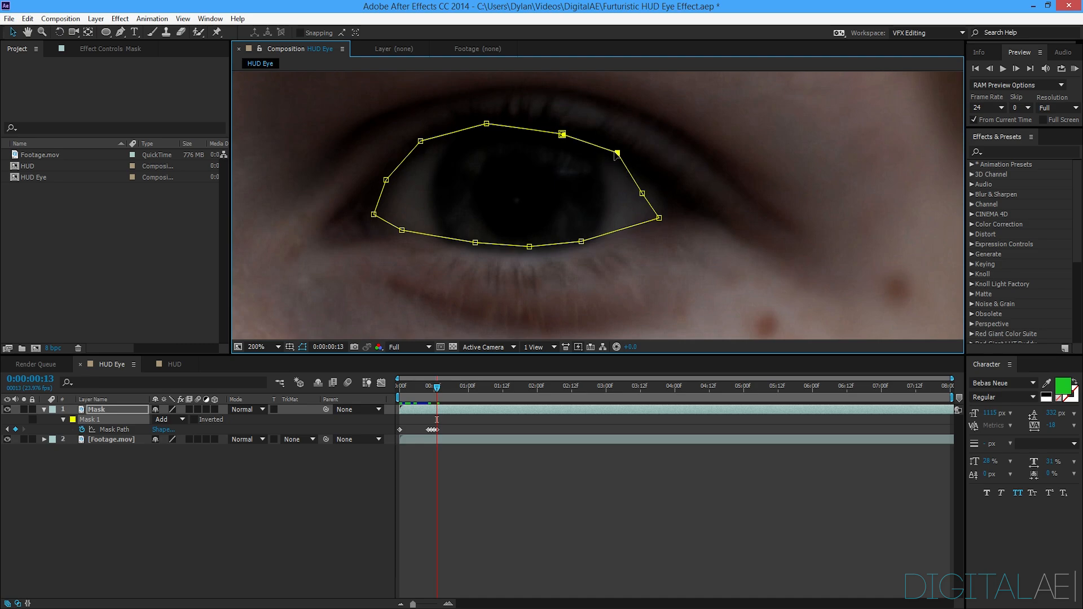
drag(642, 194, 664, 189)
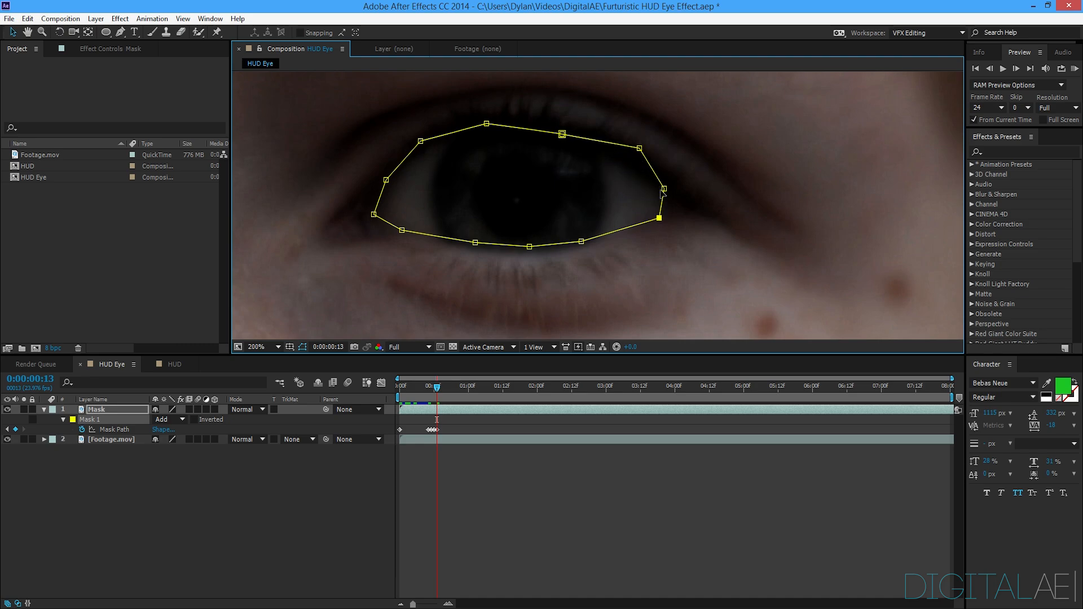
drag(639, 149, 633, 153)
drag(665, 189, 670, 216)
drag(581, 242, 464, 248)
Adjust the mask's lower edge at 0:00:00:14 and its lower edge and outer corner at 0:00:00:15 to follow the eyelid.
key(Page_Down)
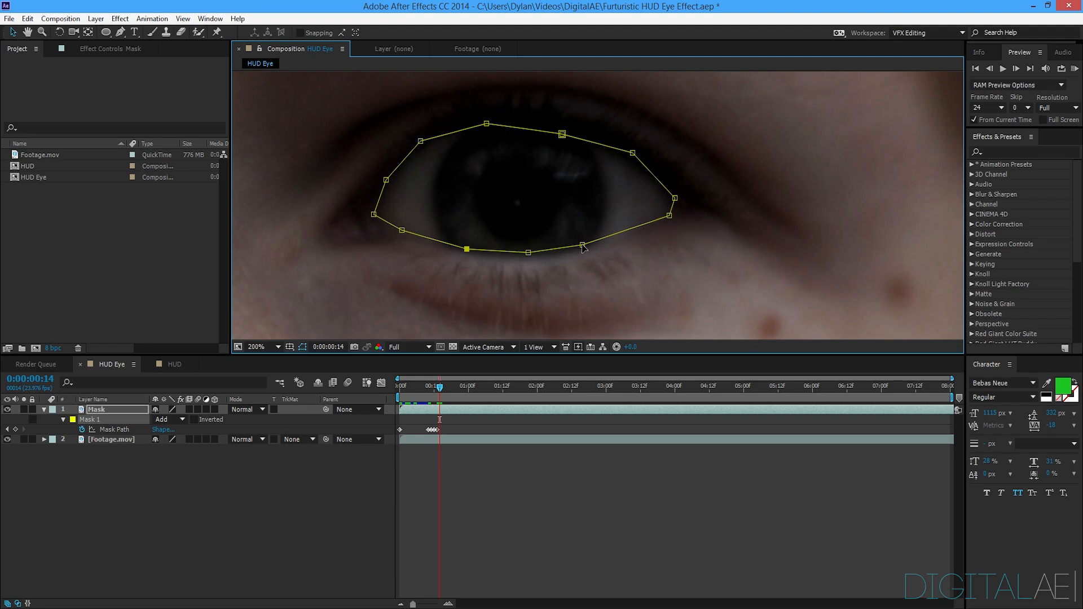
drag(583, 246, 461, 256)
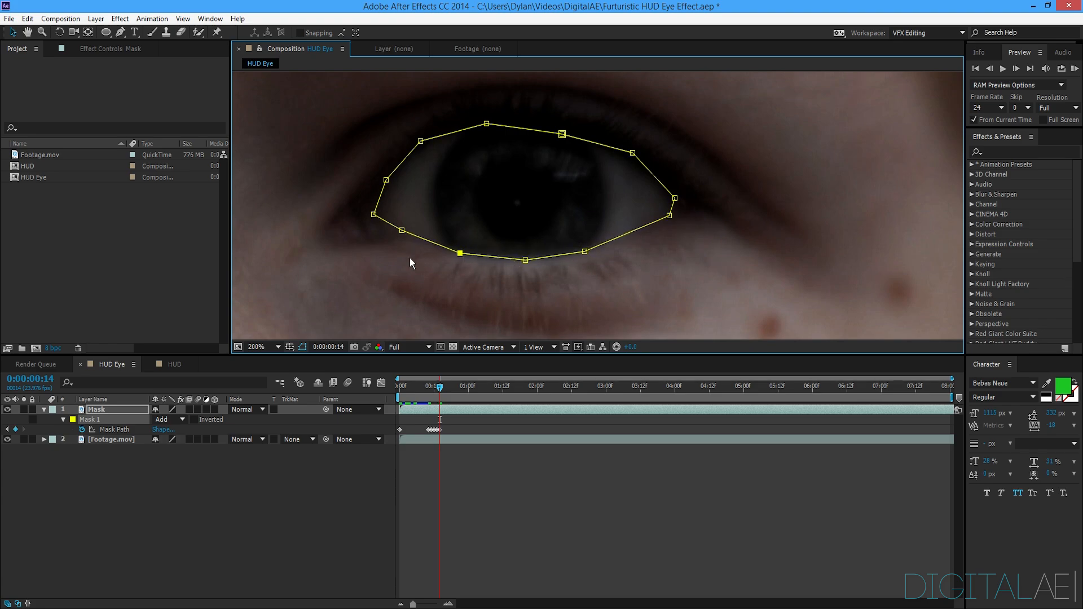
key(Page_Down)
drag(399, 231, 397, 233)
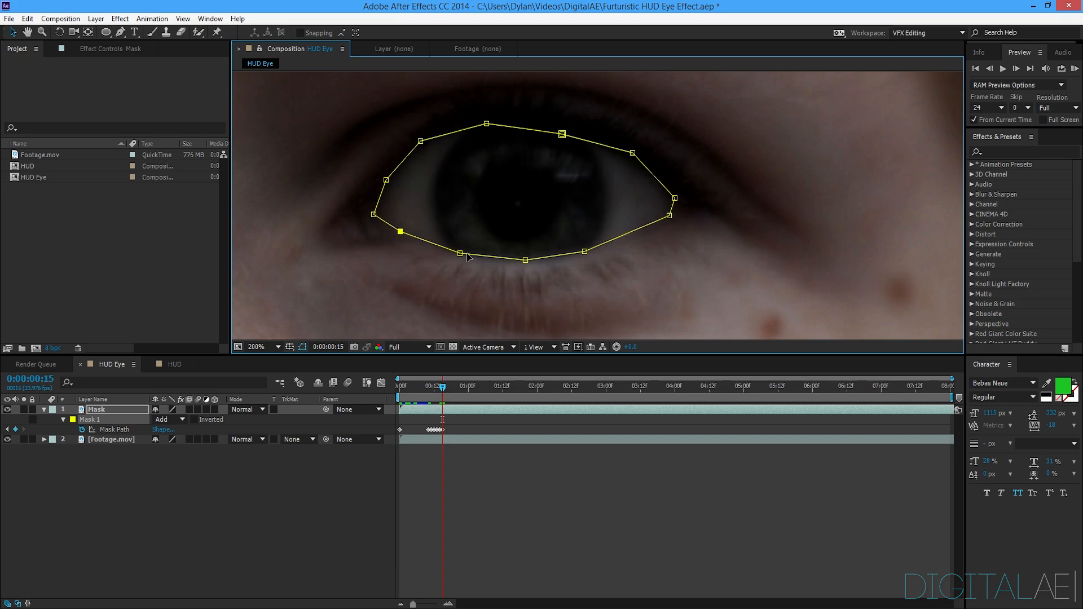
drag(590, 252, 595, 251)
drag(670, 216, 678, 219)
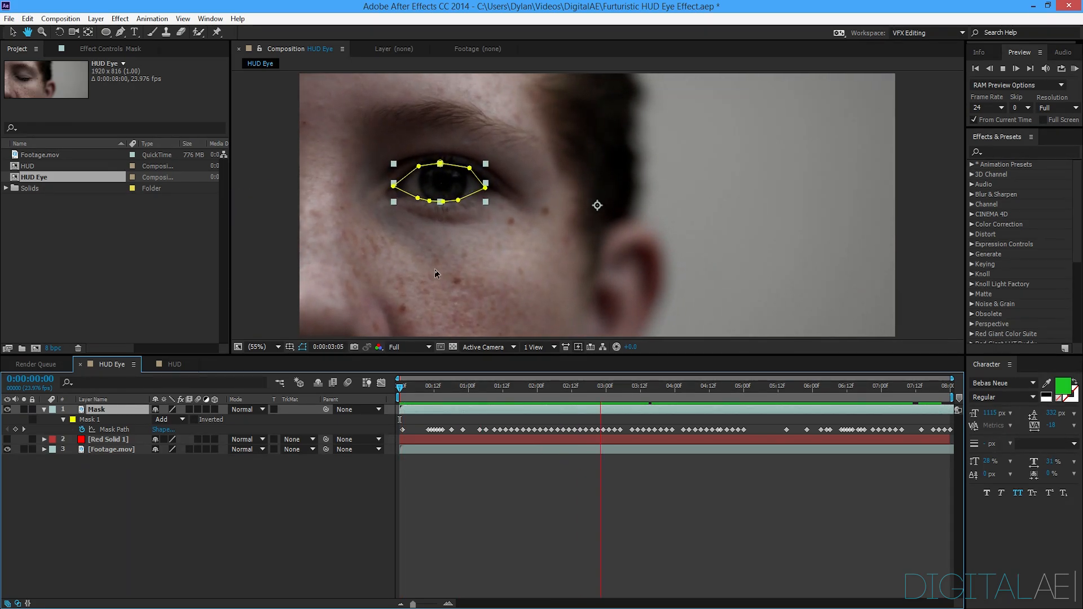
Move to 0:00:01:21, show the Mask layer's keyframed properties, and invert Mask 1.
drag(446, 389, 529, 429)
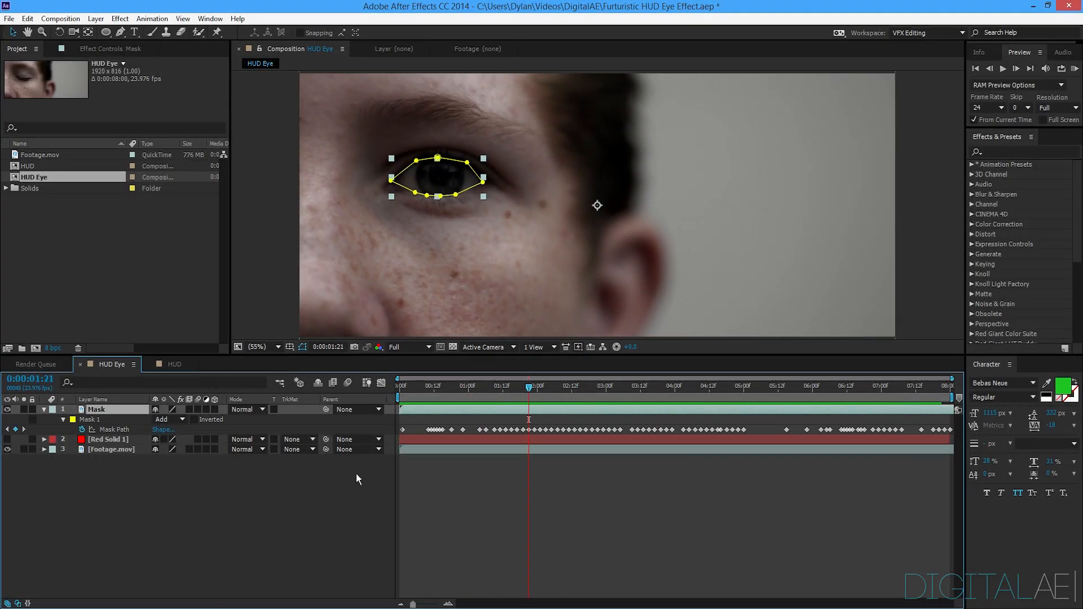
click(114, 493)
click(103, 412)
key(u)
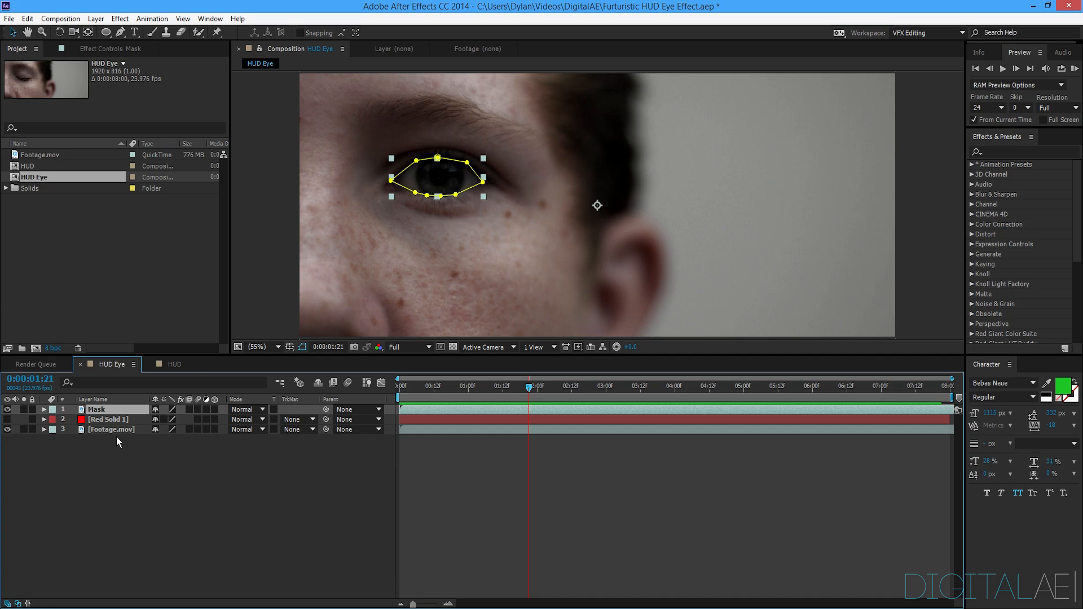
key(u)
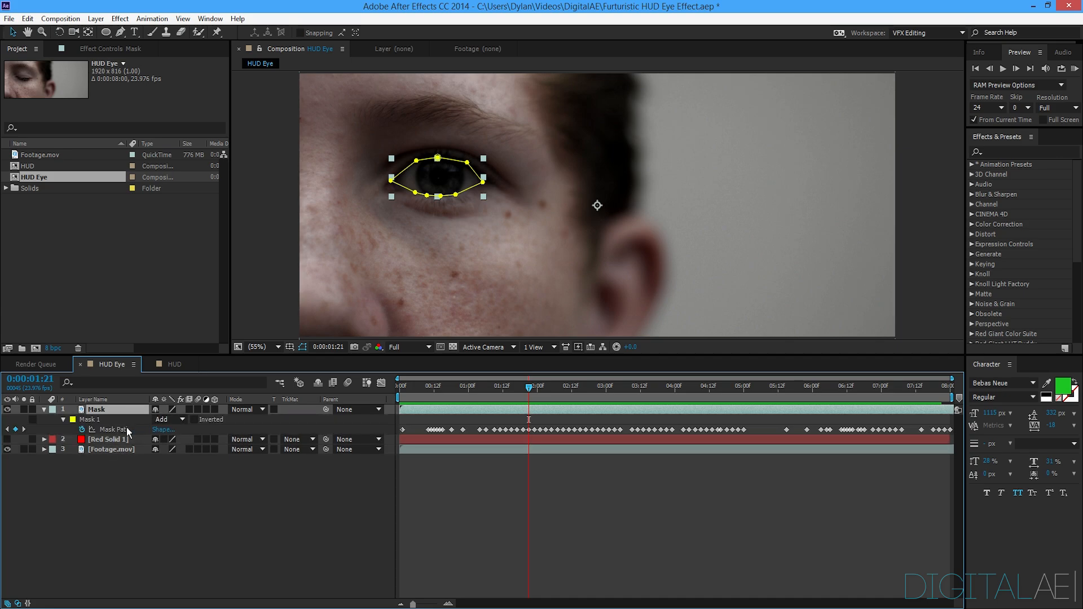
click(194, 420)
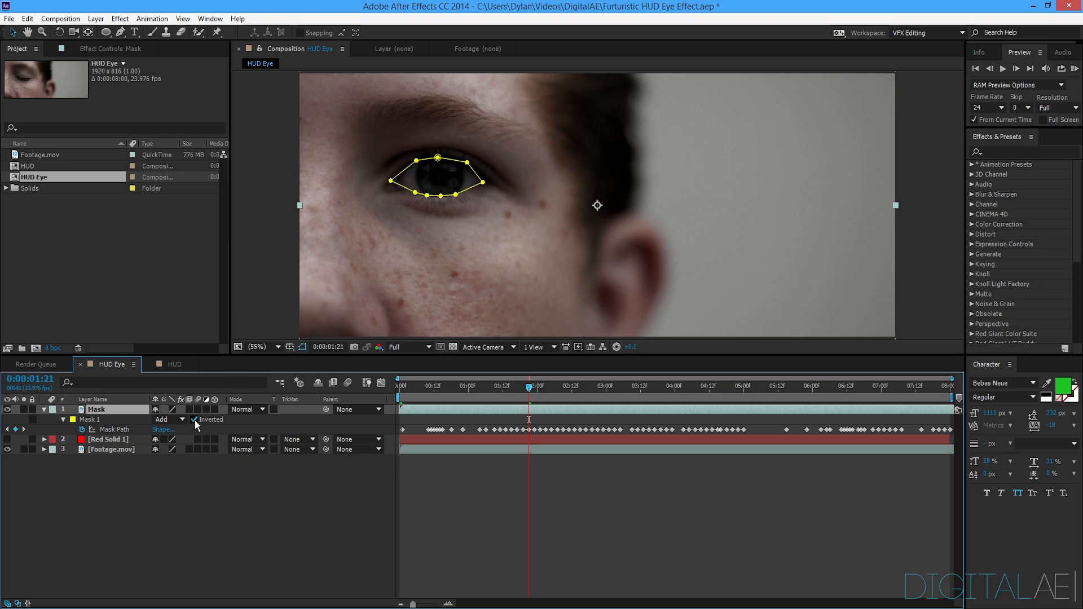
click(184, 471)
Show the Mask Feather setting of Mask 1 and collapse the Mask layer.
click(117, 412)
key(f)
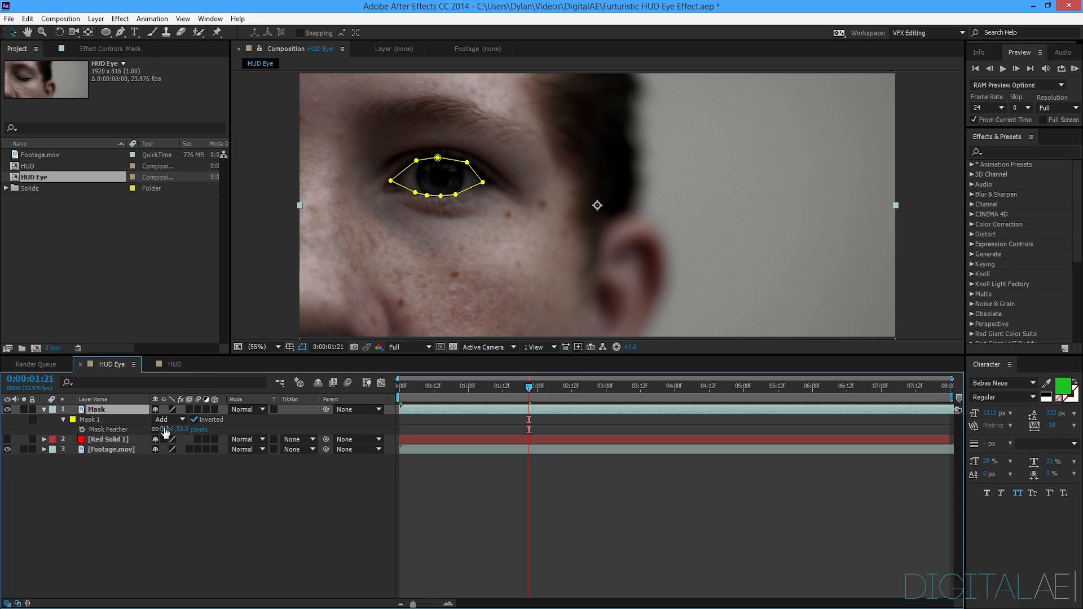
click(138, 510)
click(44, 410)
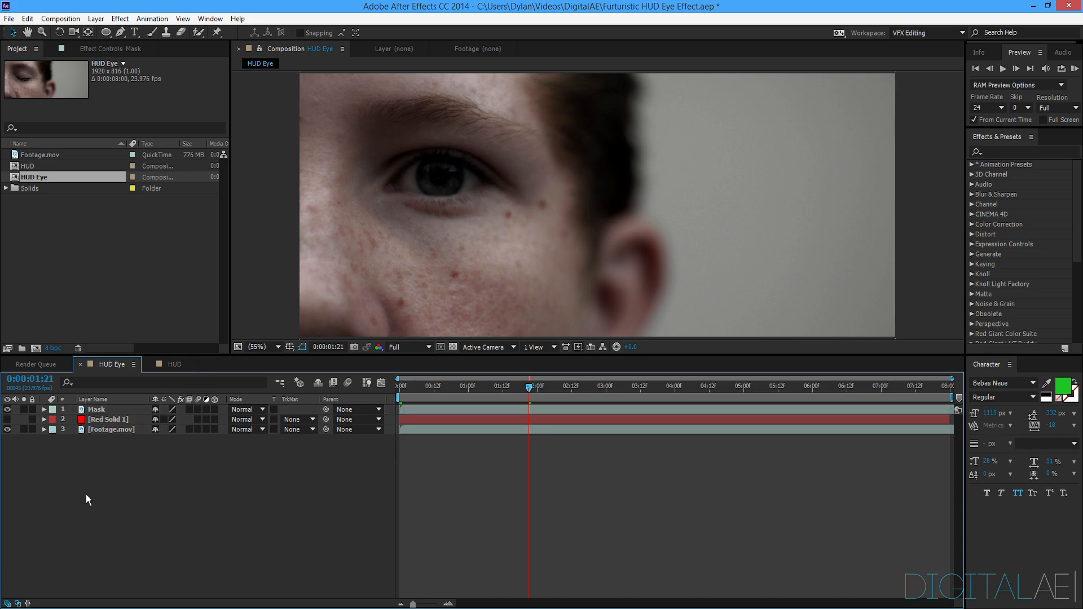
Make the Red Solid 1 layer visible and RAM preview the composition from the start to check the eye mask.
click(7, 419)
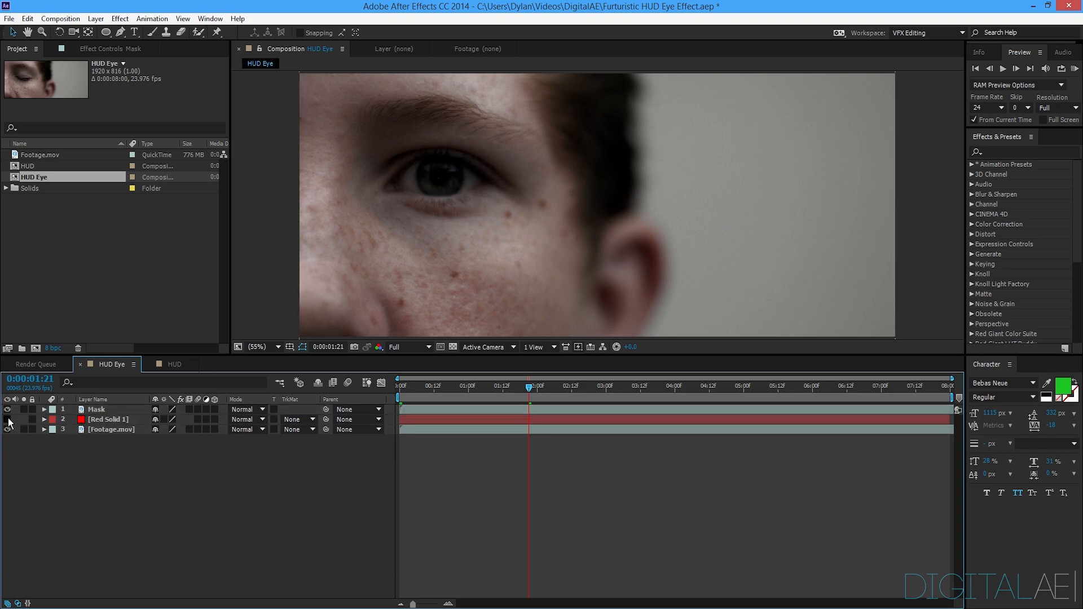
click(110, 418)
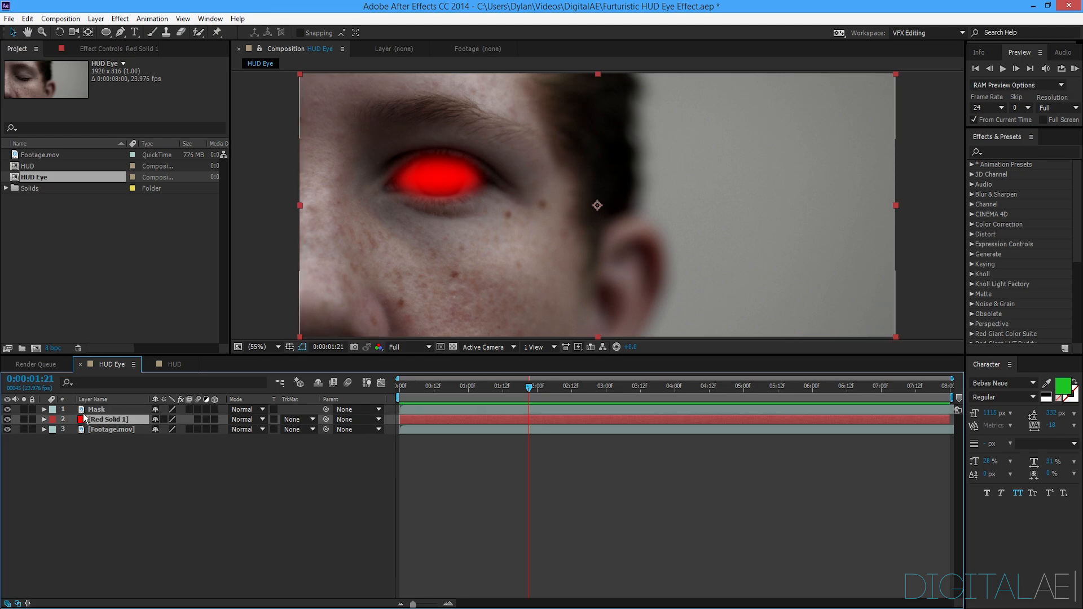
key(Home)
key(KP_0)
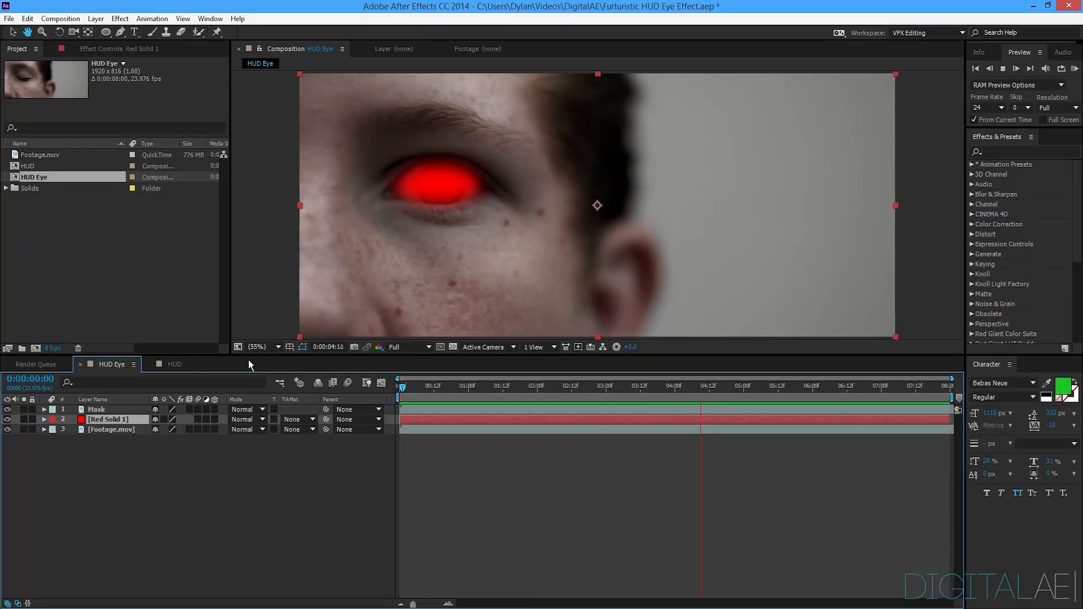
Set the Mask Feather of Mask 1 on the Mask layer to 49 pixels.
click(100, 411)
key(f)
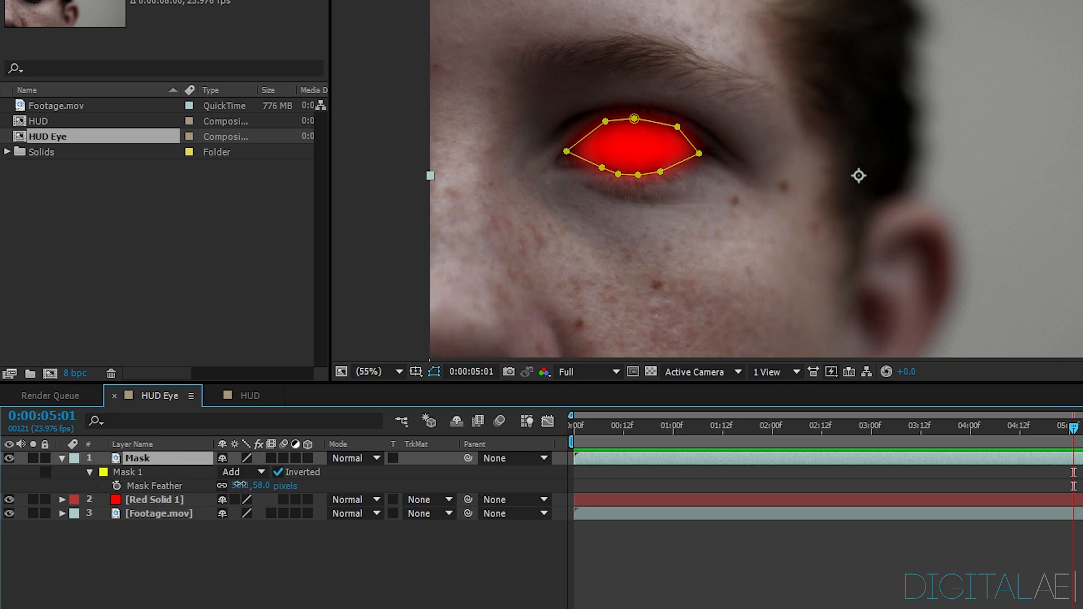
drag(240, 485, 198, 464)
click(432, 372)
click(567, 412)
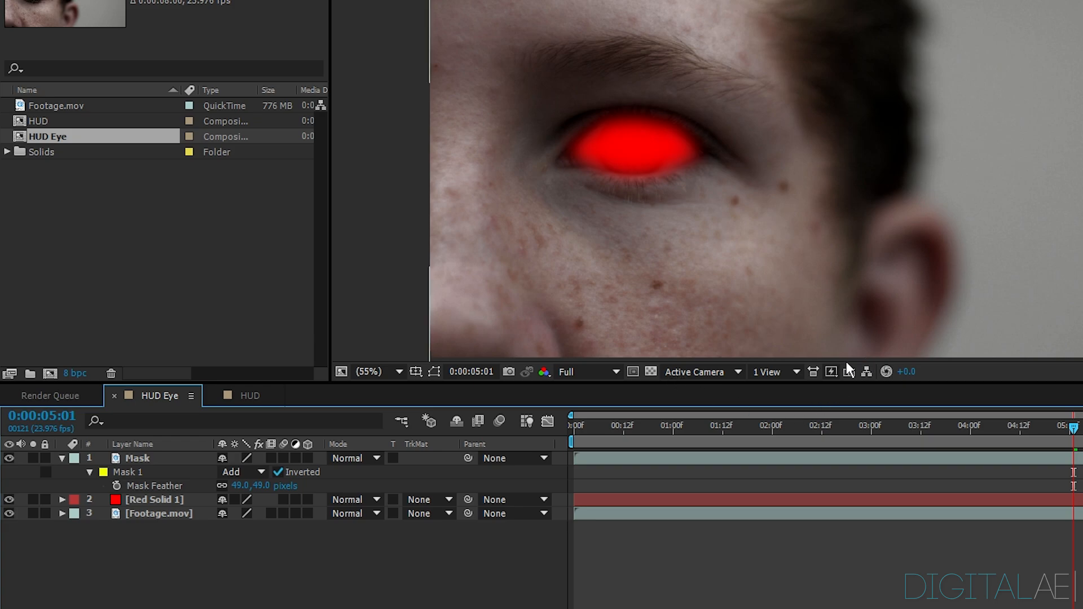
Delete the Red Solid 1 layer and scrub through the composition to review the opening eye.
click(143, 504)
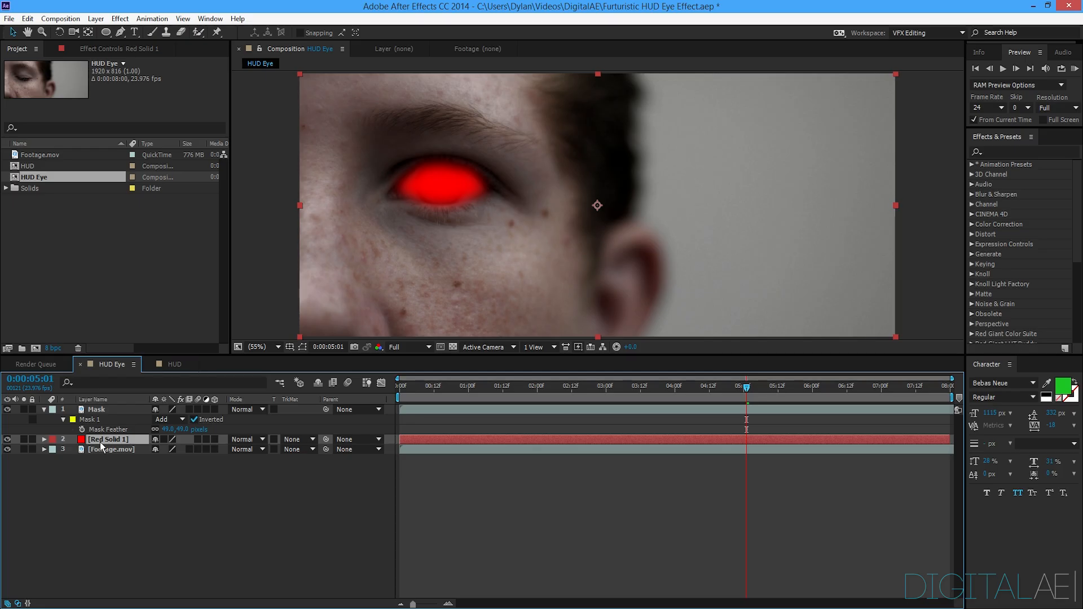
key(Delete)
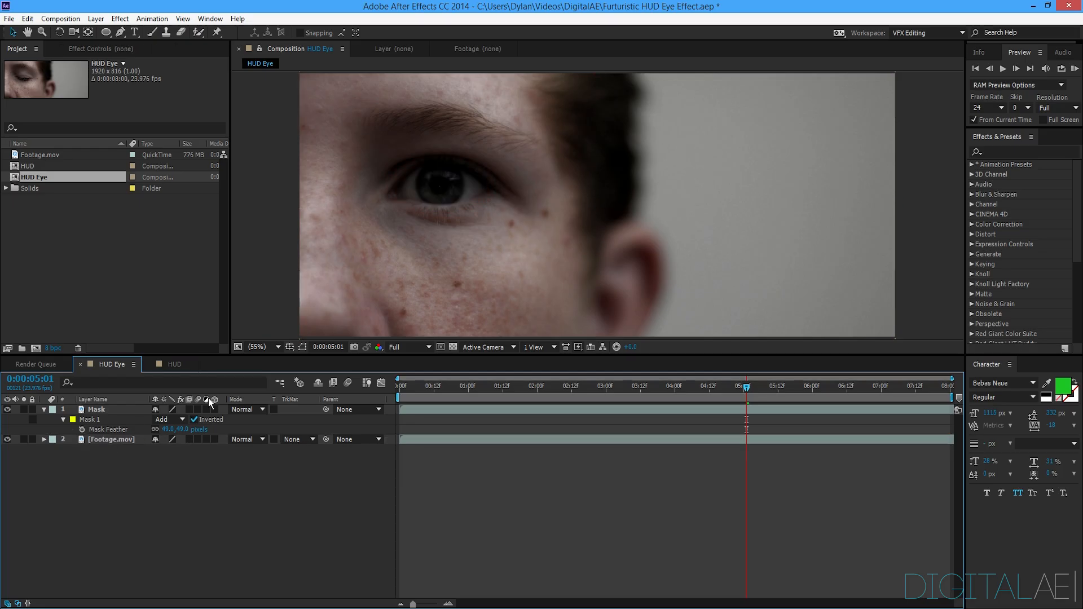
click(45, 410)
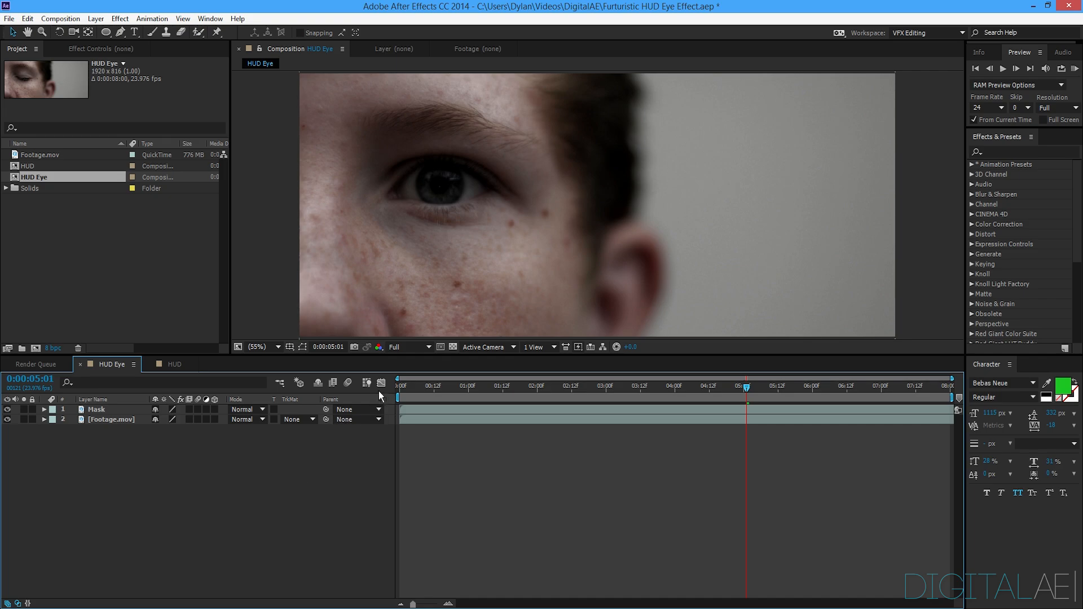
drag(421, 389, 310, 455)
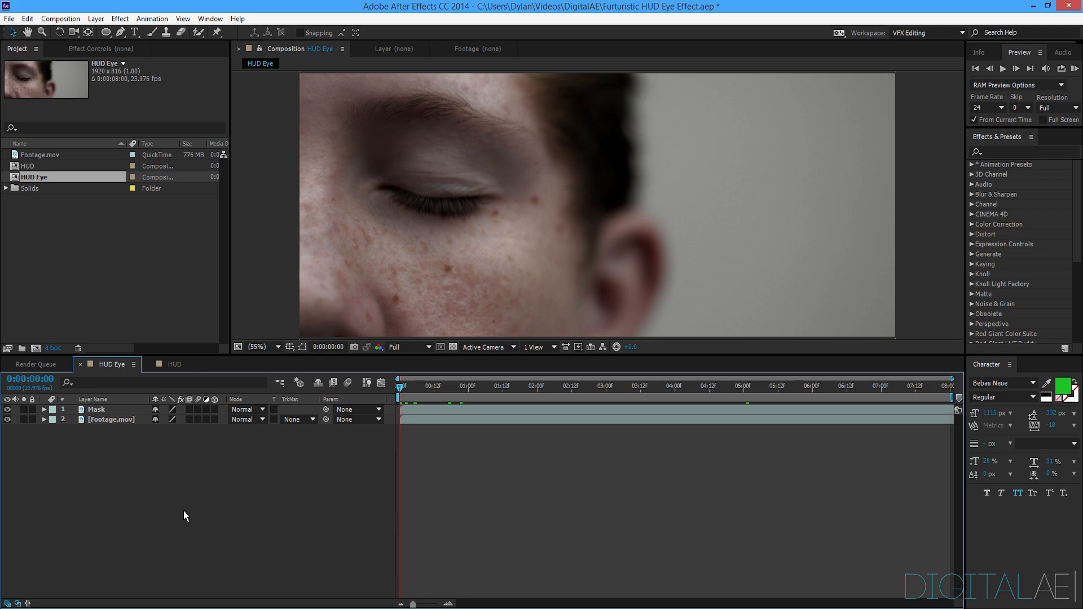
drag(467, 398, 778, 394)
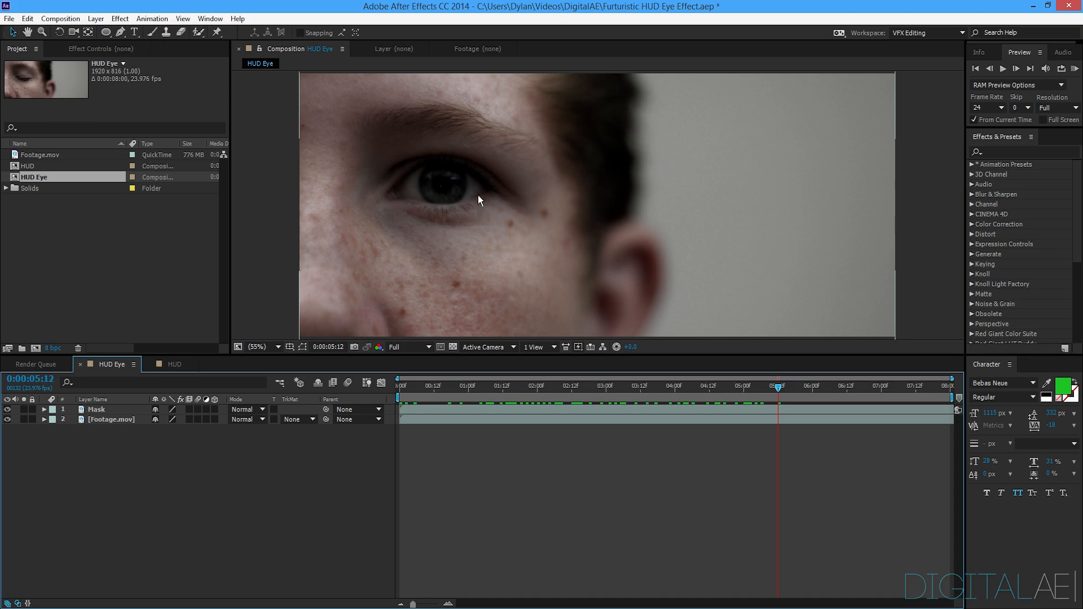
drag(445, 390, 410, 388)
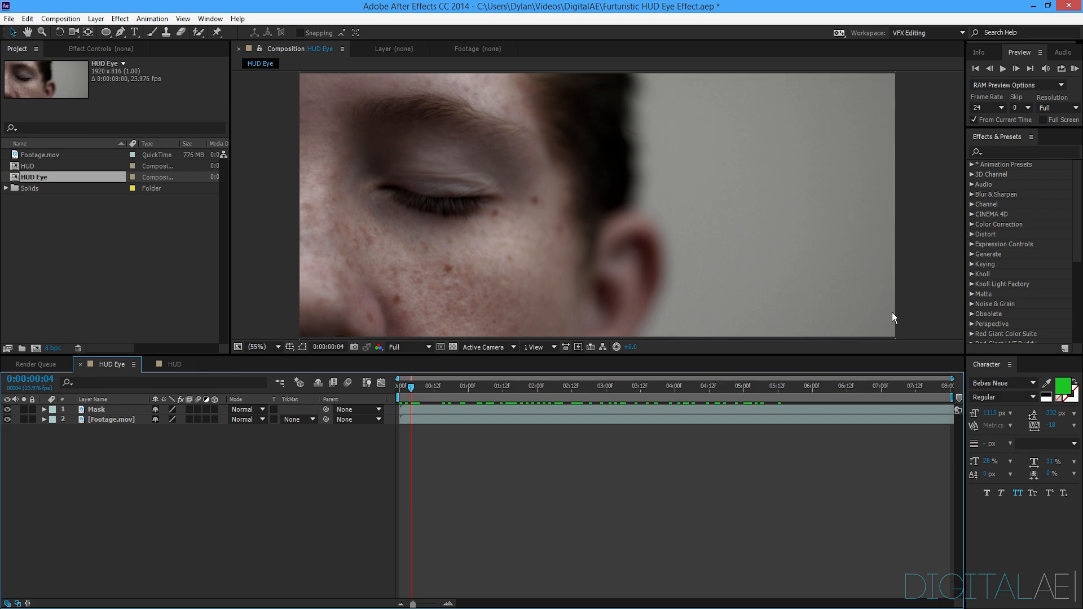
click(210, 18)
mouse_move(237, 19)
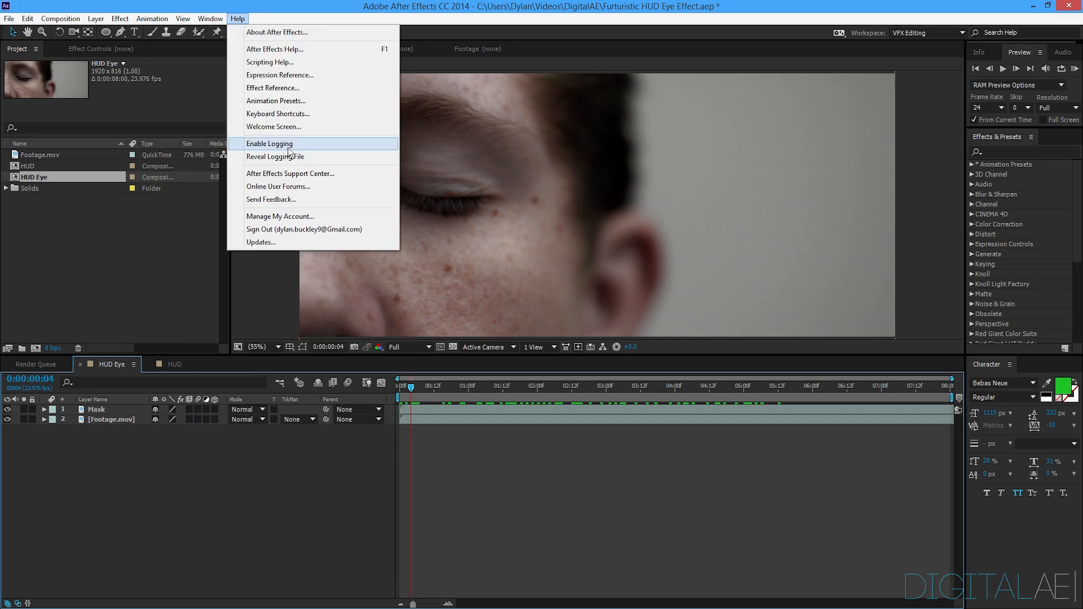
click(234, 286)
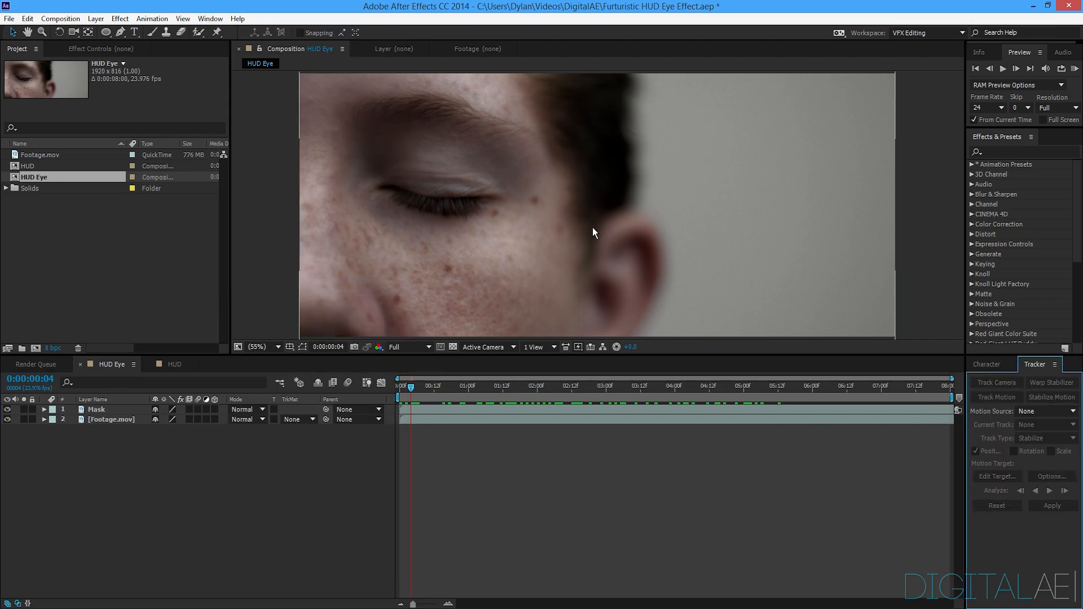
right_click(1031, 364)
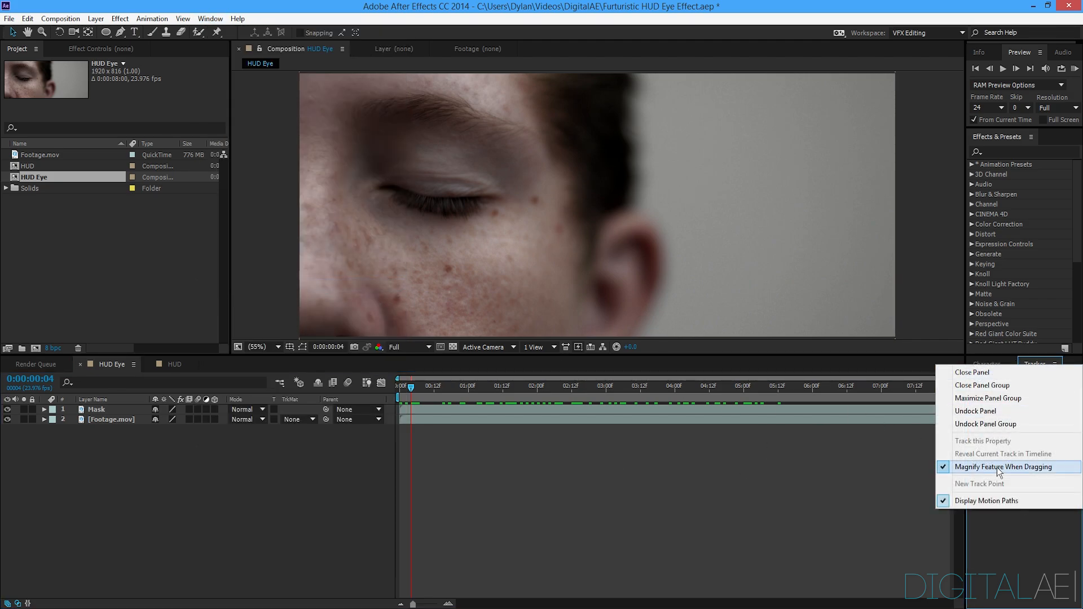
click(990, 374)
click(167, 450)
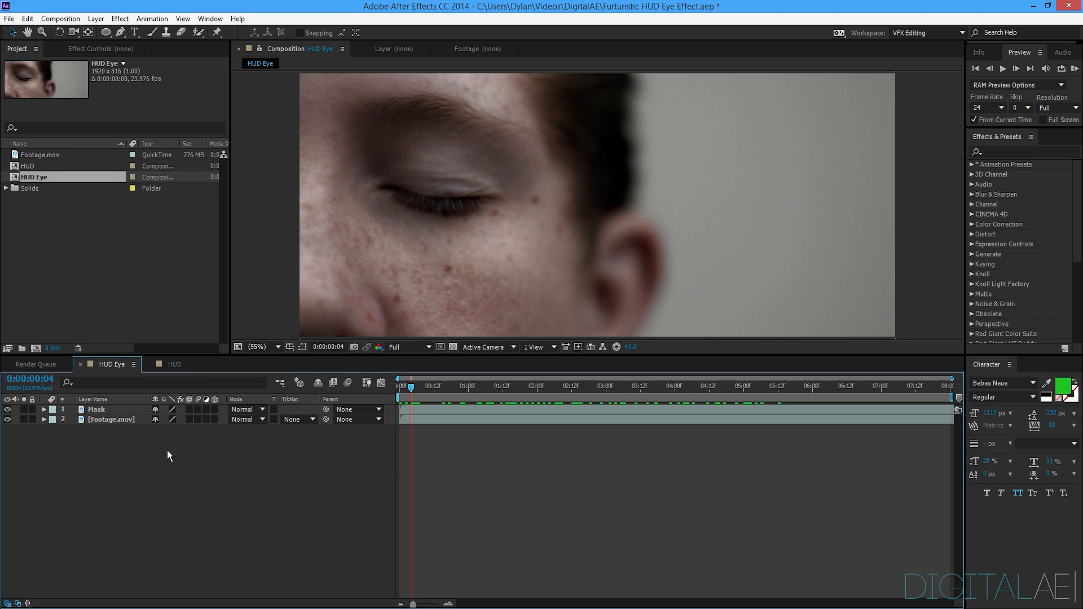
Send the Footage.mov layer to mocha AE for tracking and create the new project with its default settings.
click(111, 419)
click(161, 21)
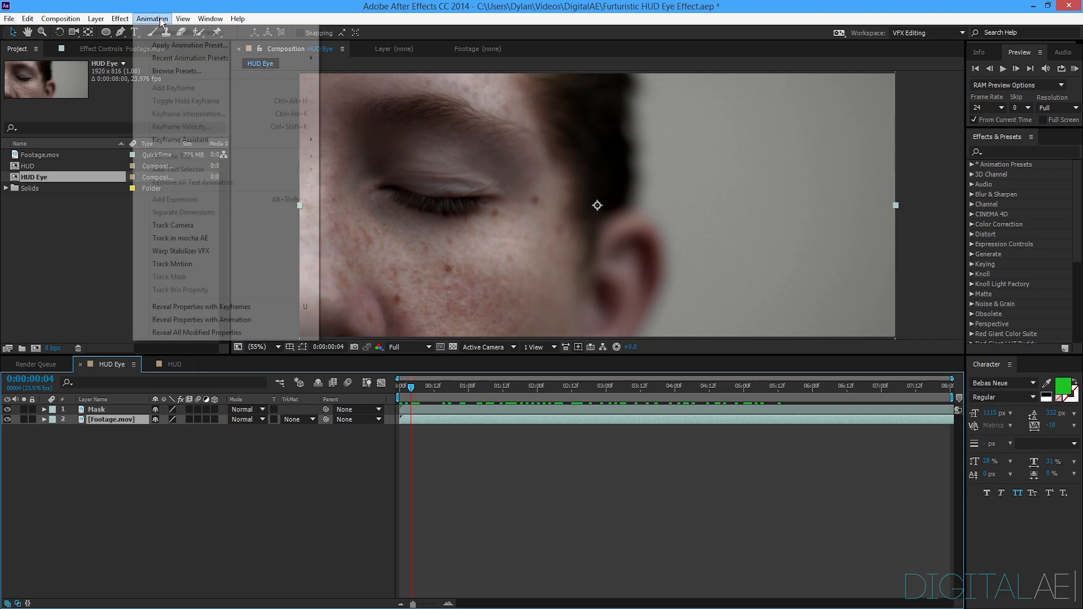
click(161, 239)
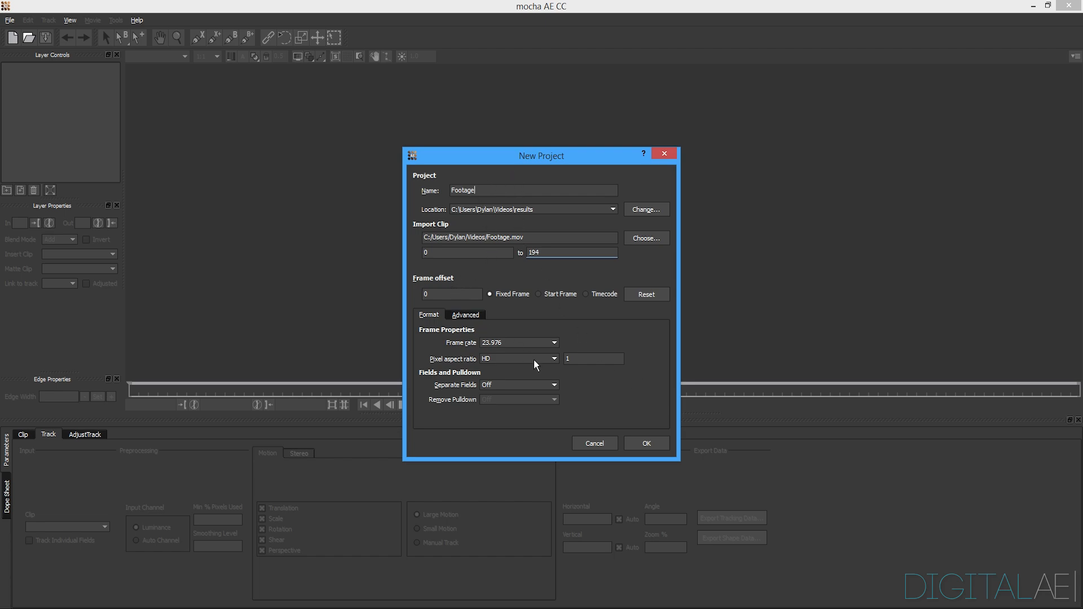
click(643, 444)
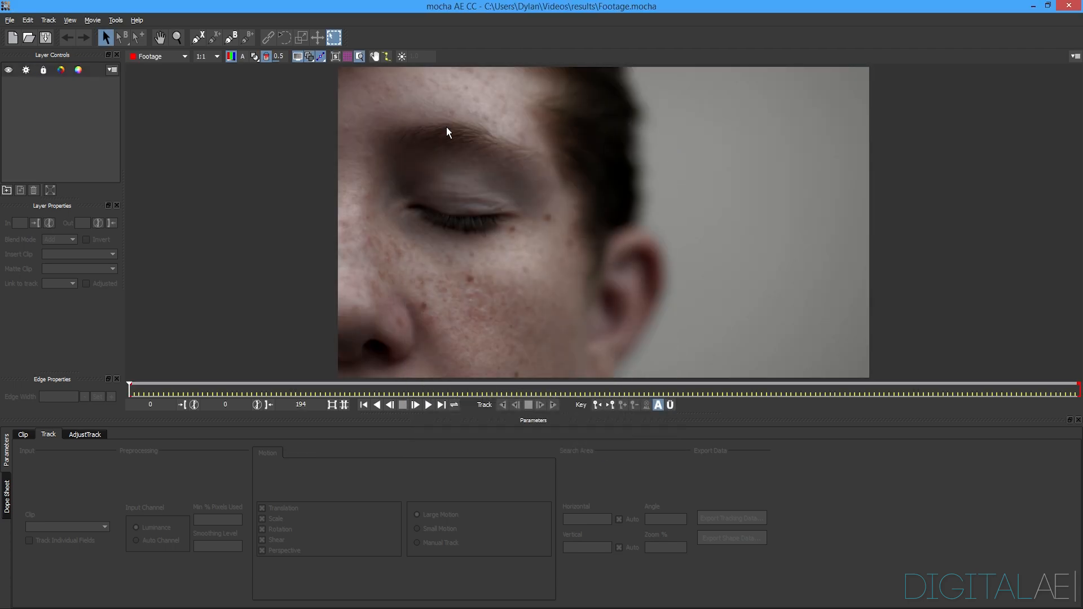
Move to frame 29, where the eye is open, and draw a closed seven-point X-spline around the iris and pupil.
drag(130, 387, 811, 387)
drag(585, 388, 272, 389)
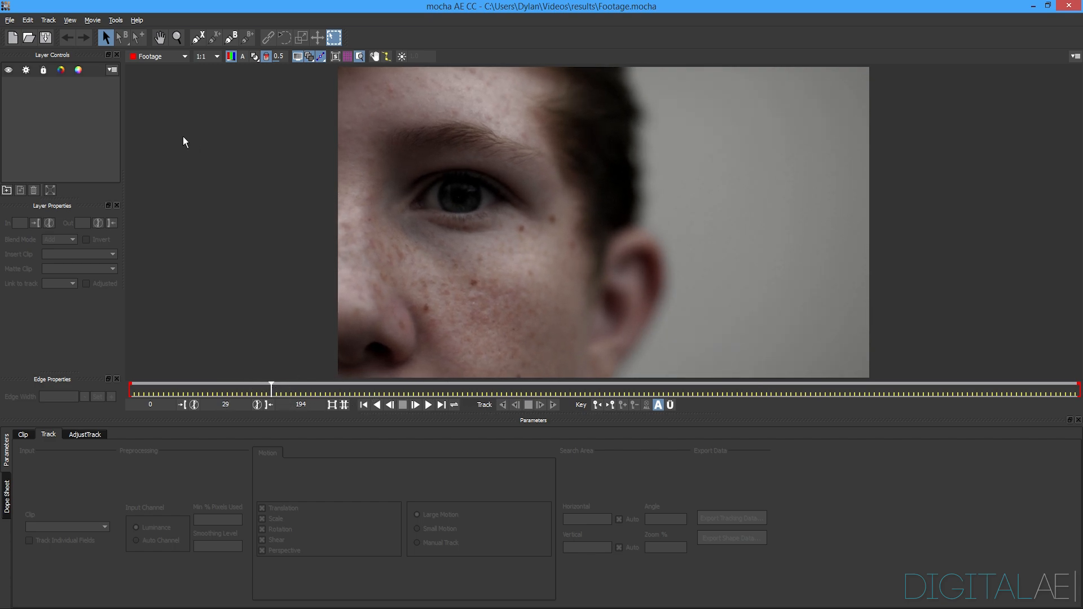
click(199, 38)
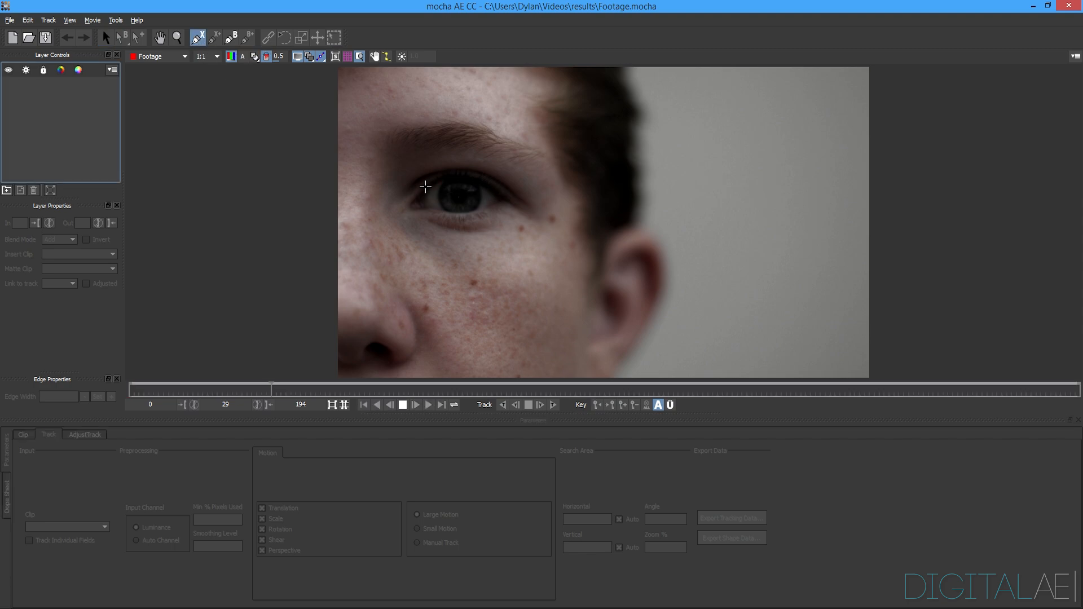
click(436, 186)
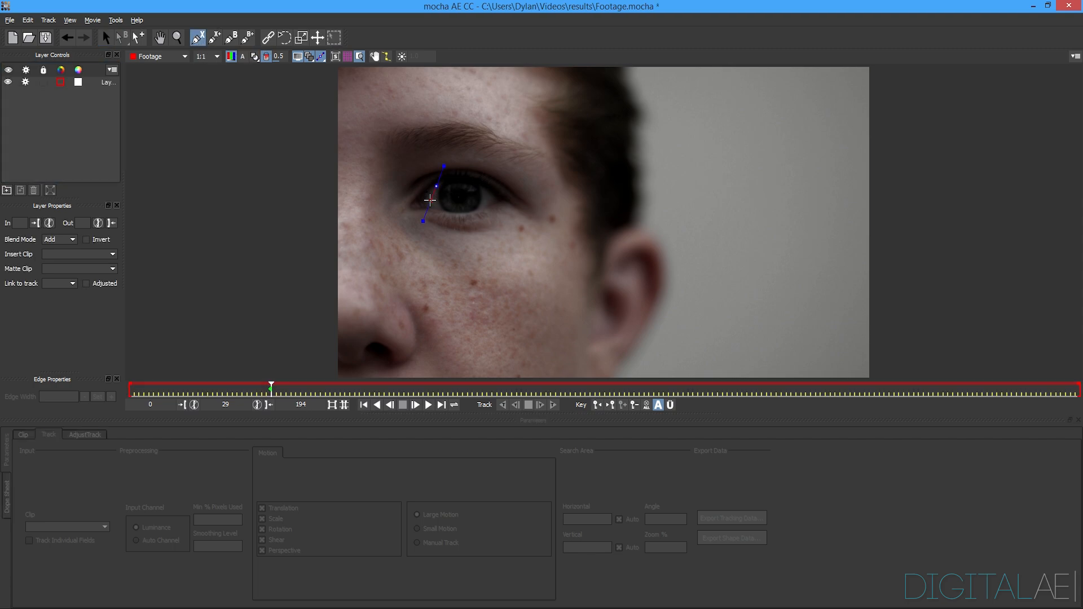
click(430, 201)
click(439, 207)
click(462, 207)
click(490, 199)
click(486, 188)
right_click(462, 191)
Track the eye spline backwards from frame 29 to the clip's start, and forwards from frame 29.
key(z)
drag(438, 232, 432, 22)
drag(444, 214, 436, 158)
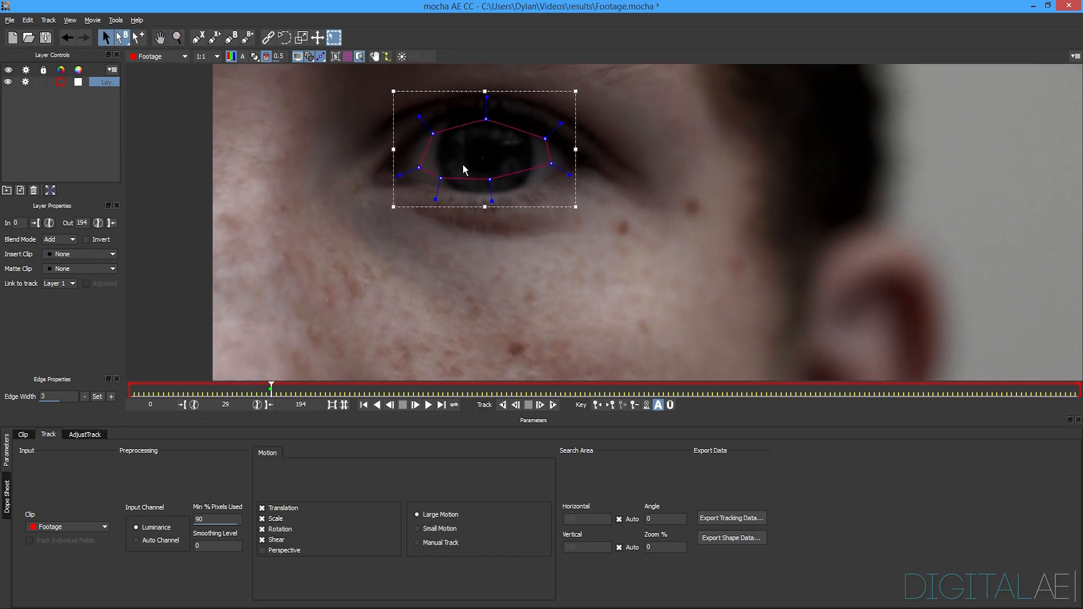
key(z)
drag(467, 189, 471, 216)
key(s)
key(z)
drag(468, 209, 439, 167)
key(s)
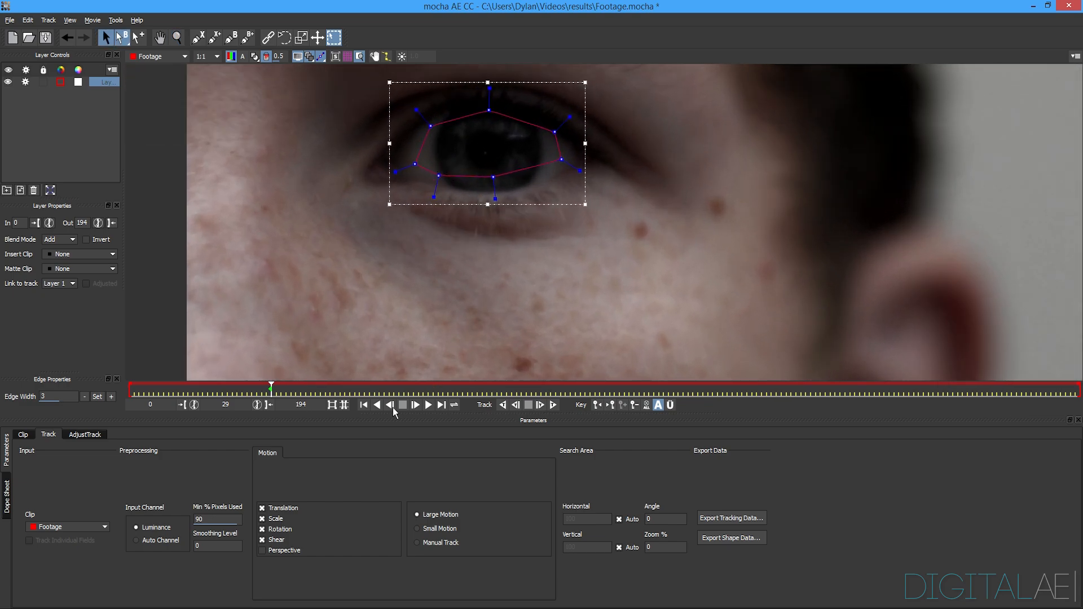
click(504, 404)
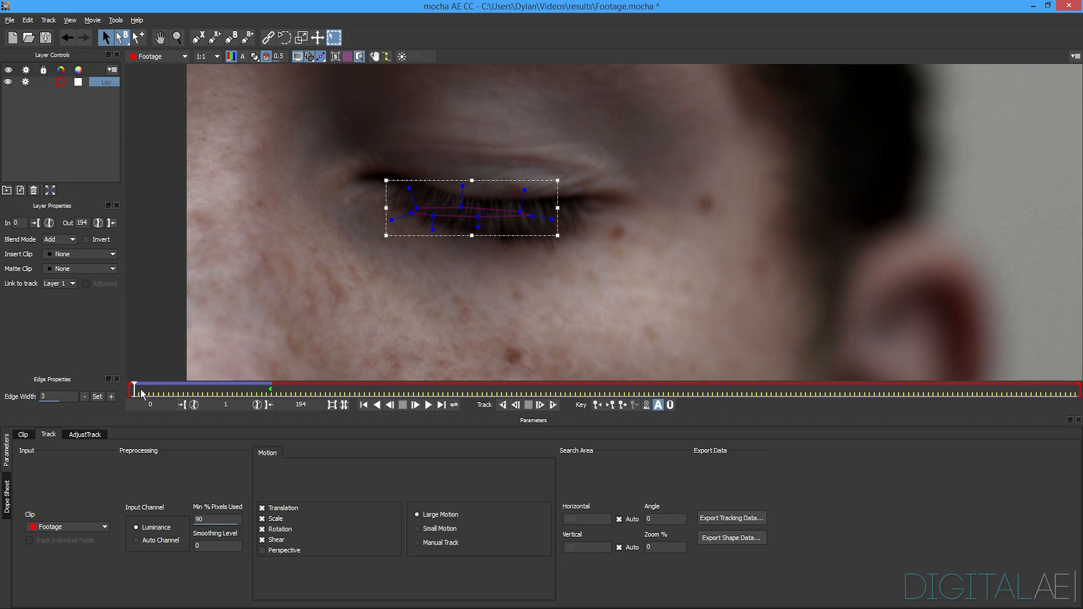
drag(134, 390, 271, 384)
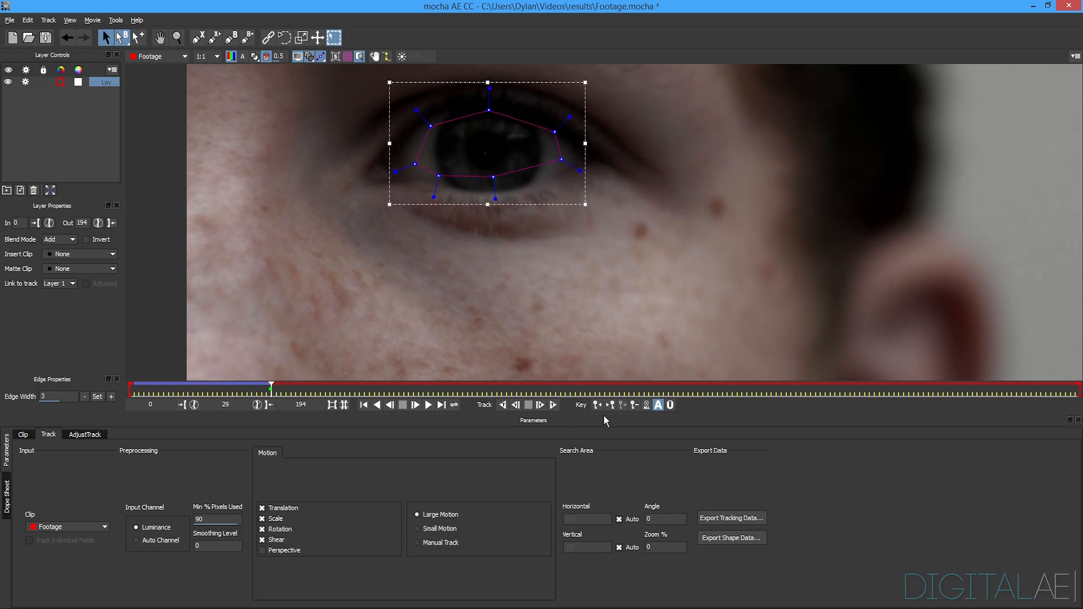
click(555, 406)
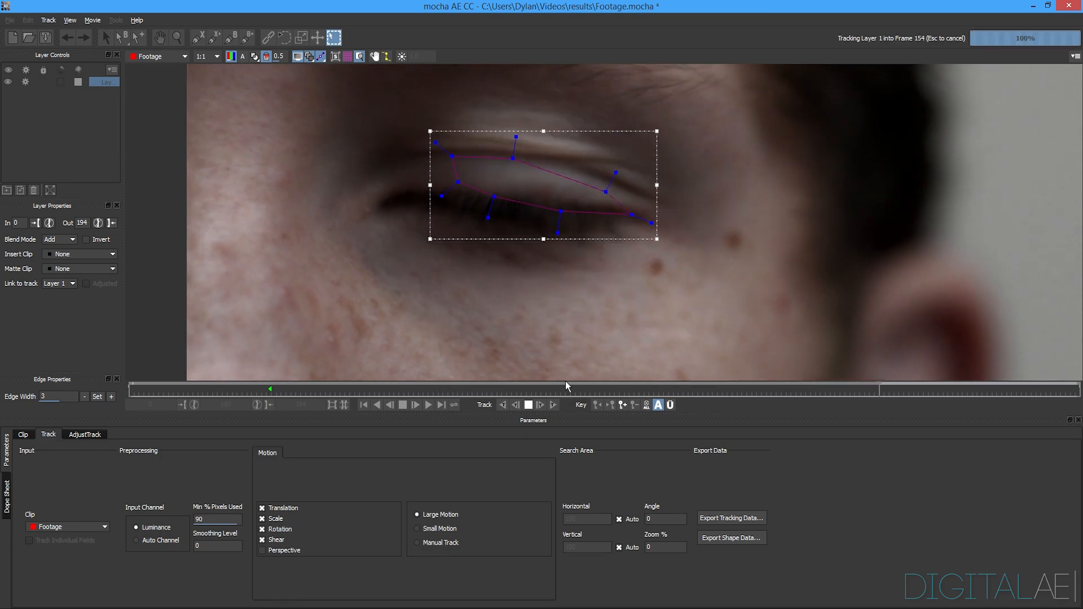
Move to frame 154 and pull a point on the spline's lower edge slightly down along the closing eyelid.
click(851, 391)
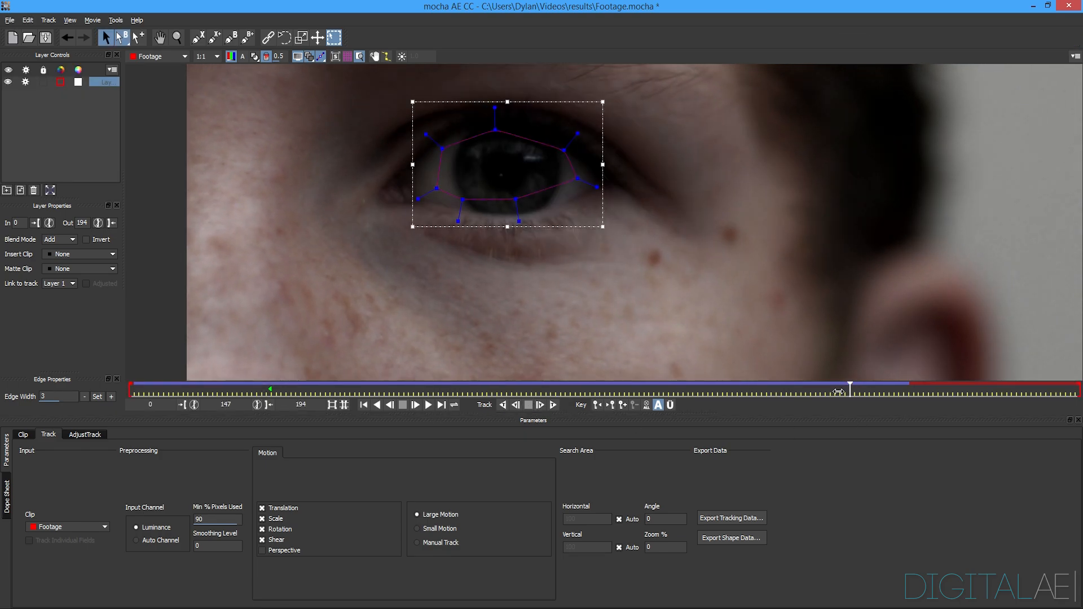
drag(840, 392, 884, 403)
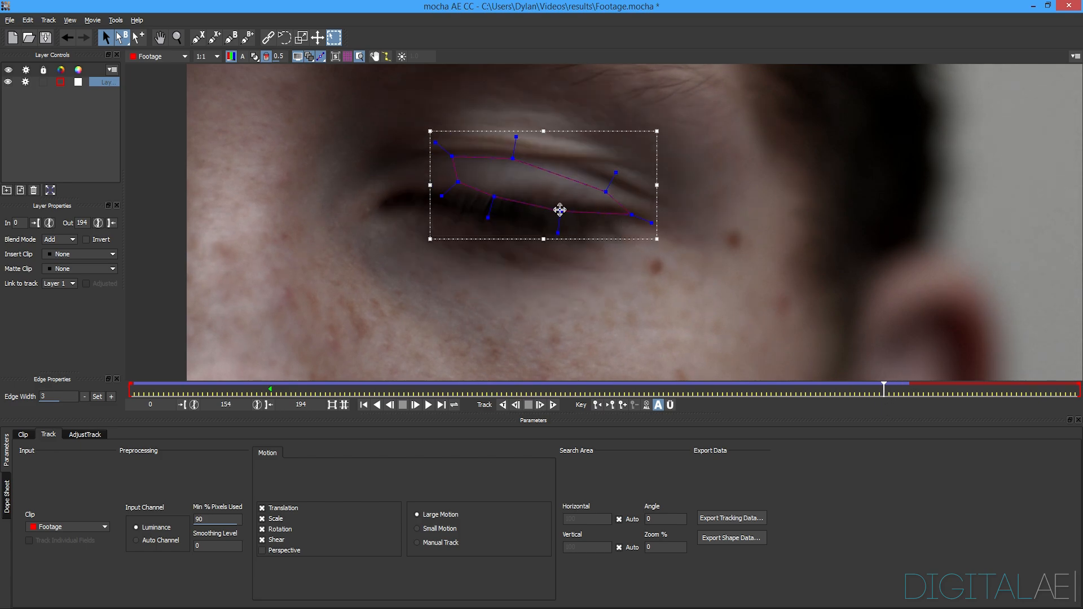
drag(558, 216, 557, 221)
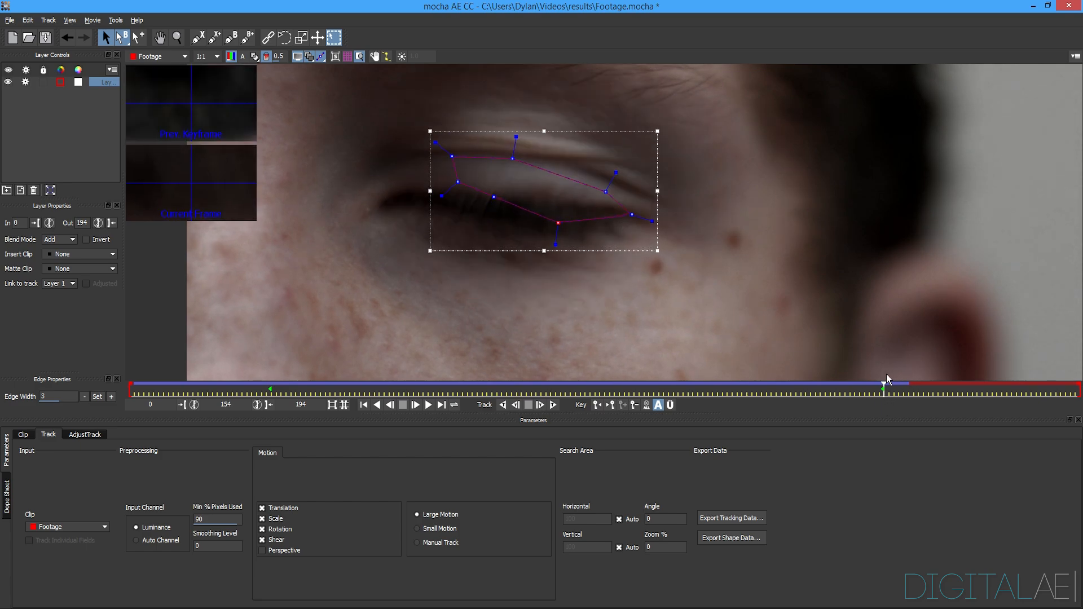
Reshape the spline at frame 164 by moving its points back around the reopened eye's iris.
drag(885, 390, 909, 386)
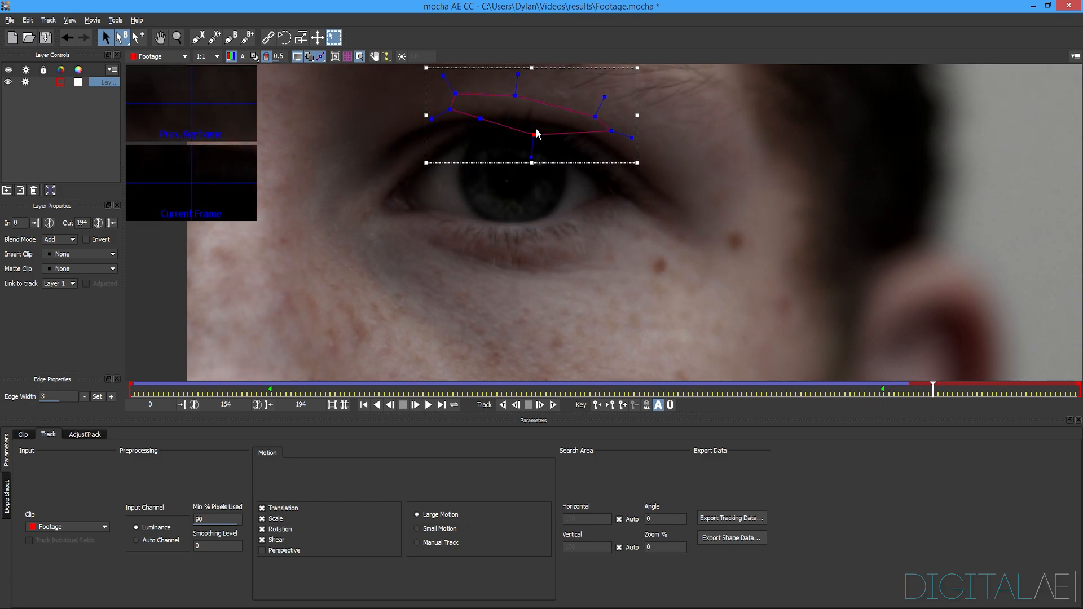
drag(533, 140, 542, 211)
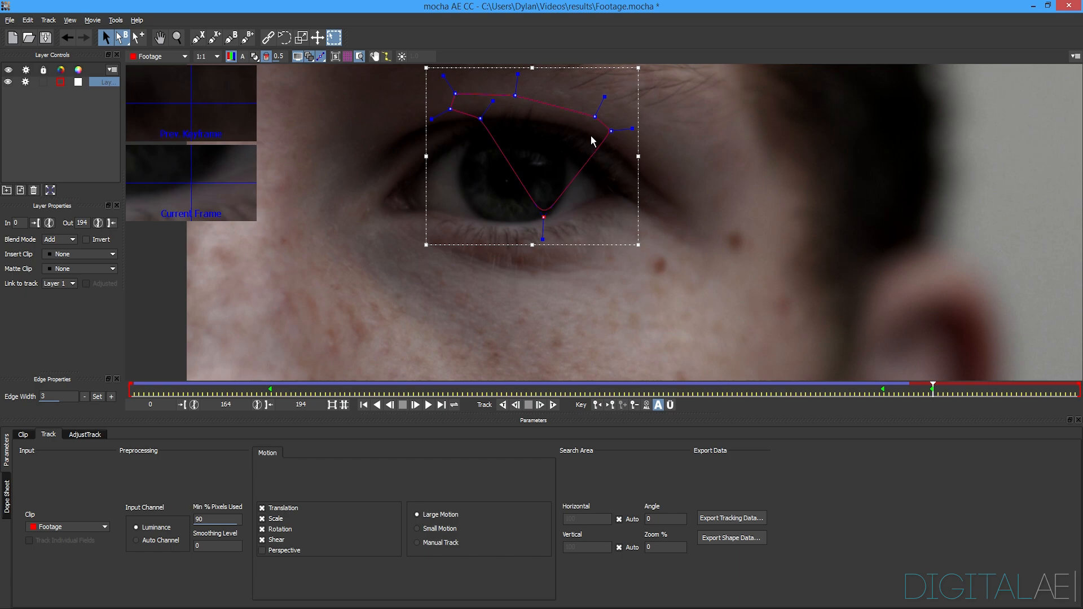
drag(608, 133, 569, 210)
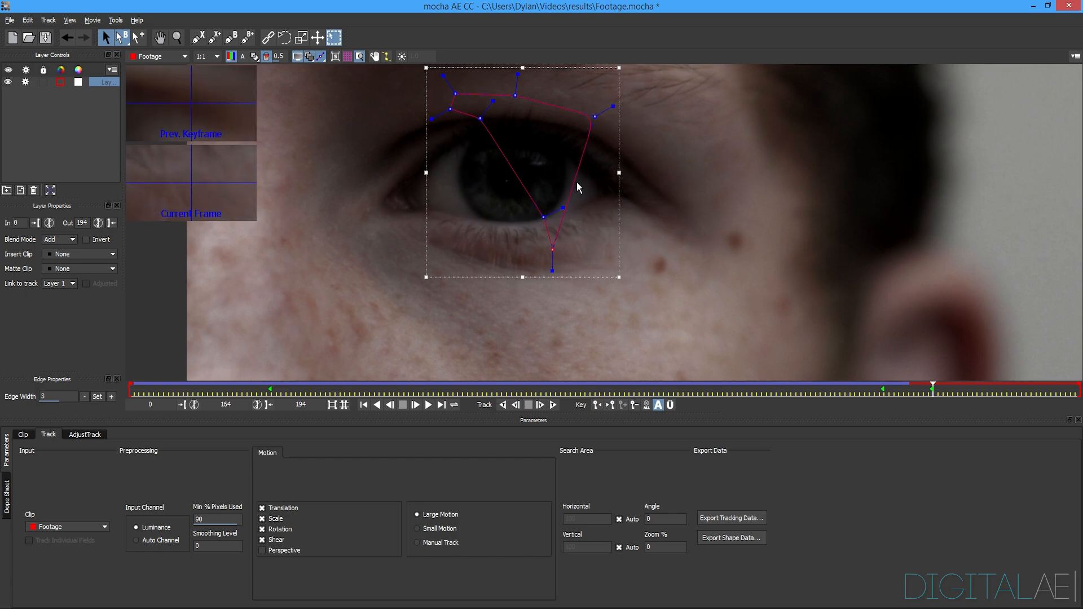
drag(595, 116, 569, 183)
mouse_move(523, 128)
mouse_down()
mouse_move(530, 100)
mouse_move(525, 148)
mouse_up()
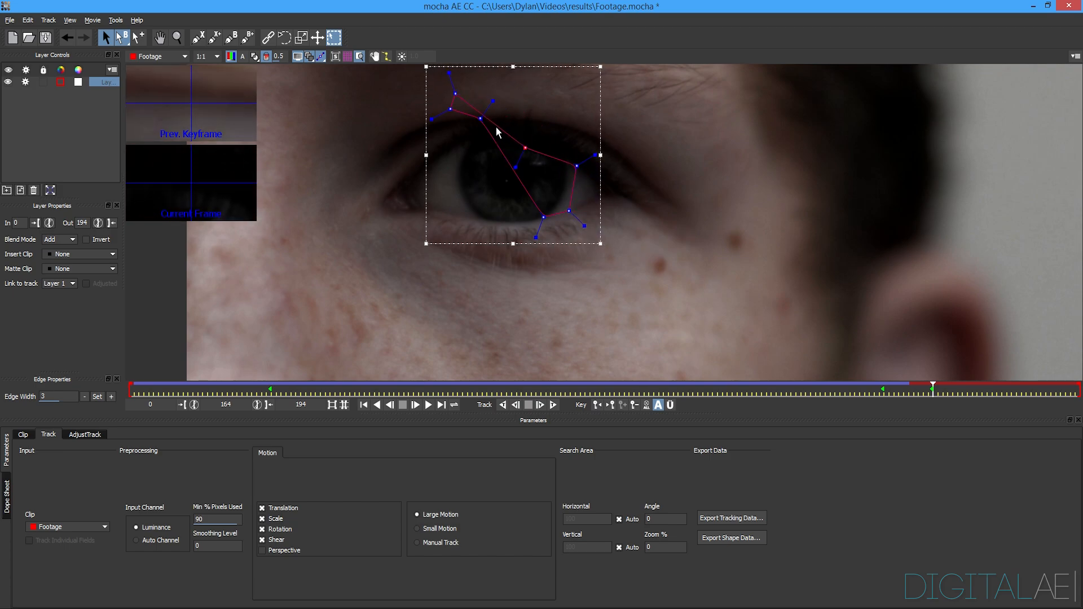
drag(480, 117, 455, 208)
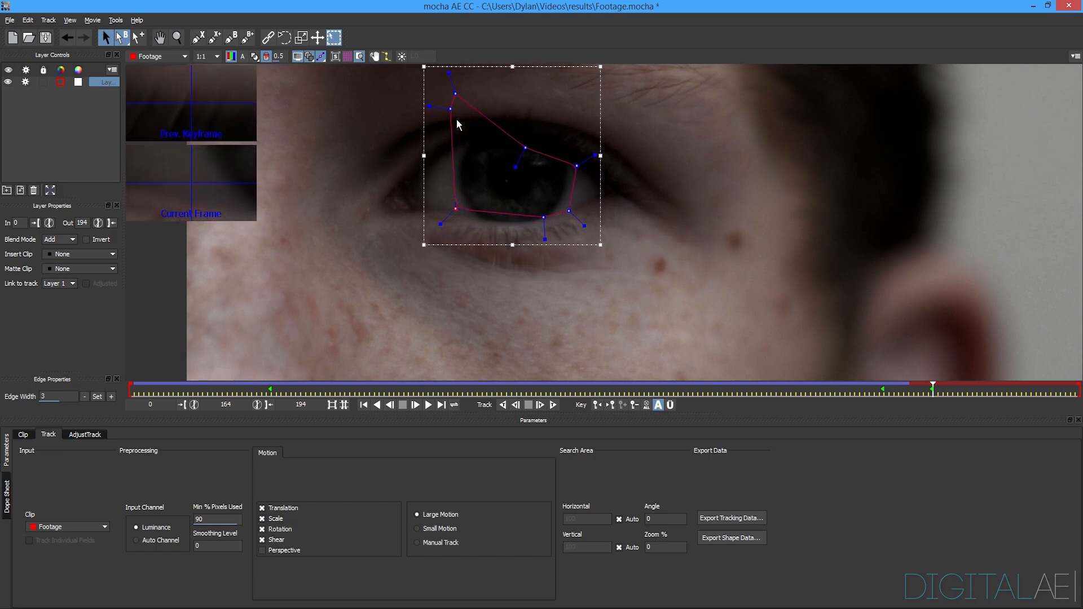
drag(450, 109, 472, 152)
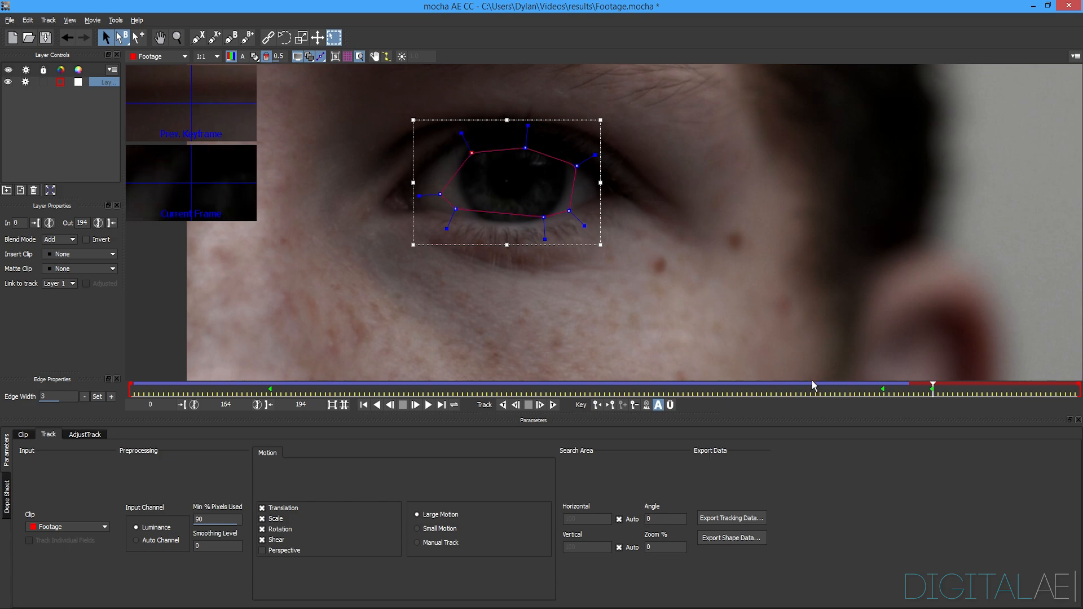
Track the corrected spline backwards from frame 164, stop that track, and track forwards to the end of the clip.
click(516, 406)
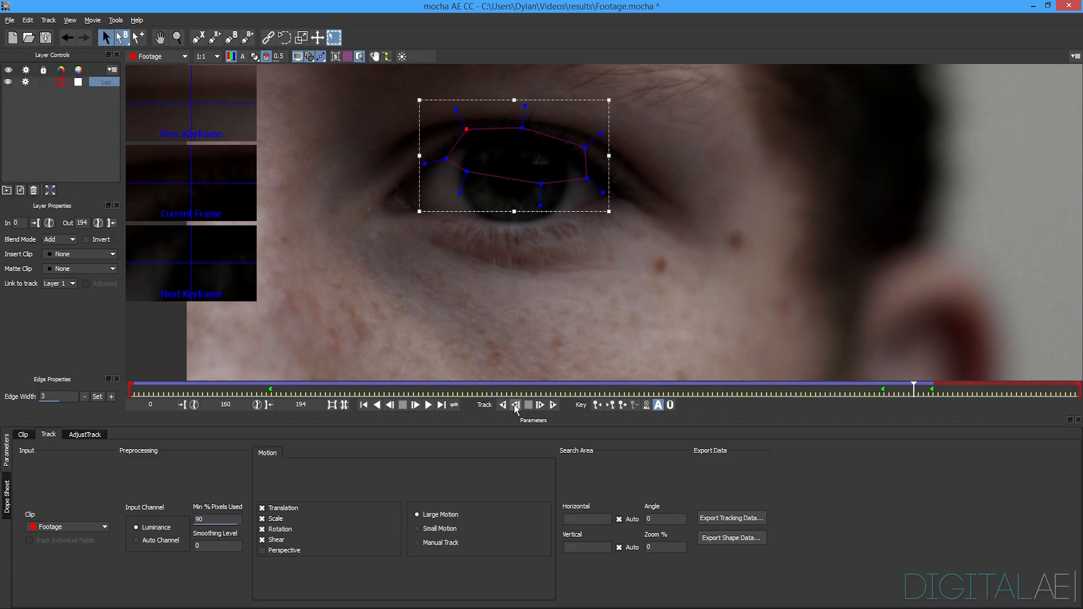
key(Escape)
click(554, 406)
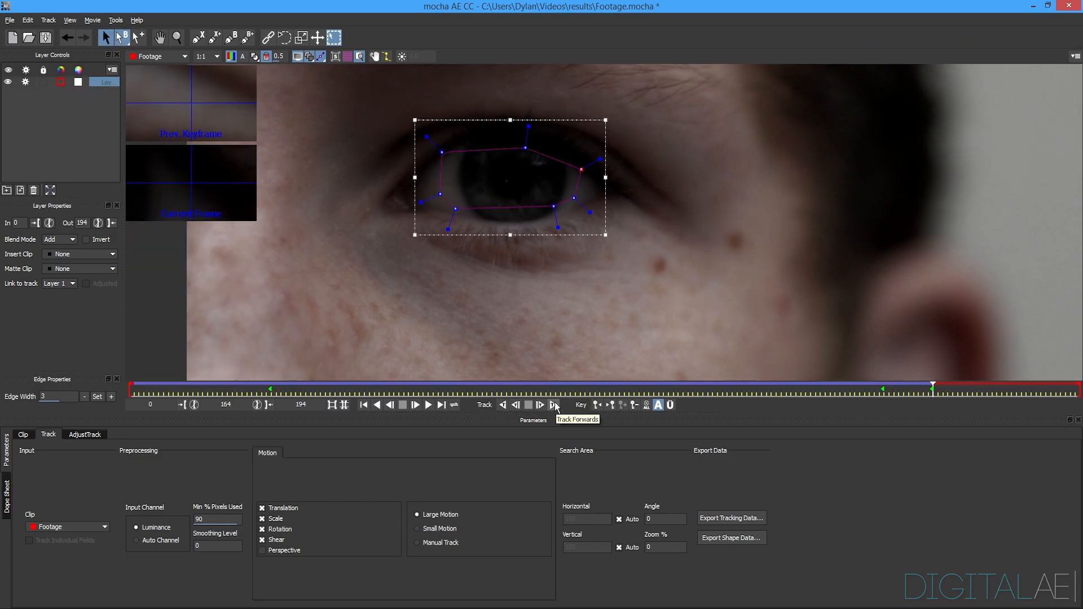
click(554, 405)
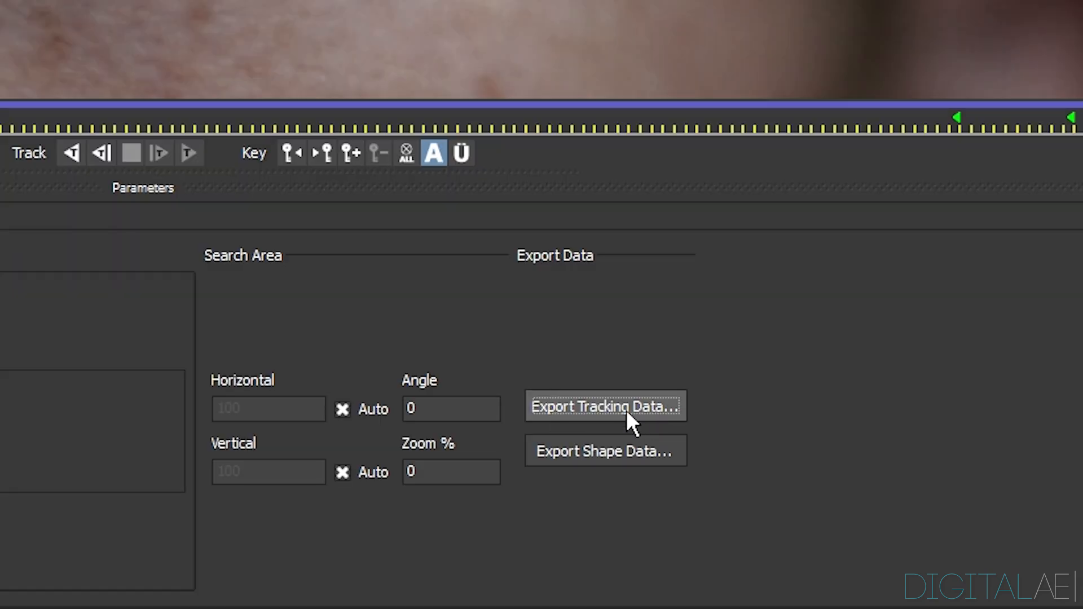
Copy the eye's tracking data to the clipboard as After Effects Transform Data with position, scale and rotation.
click(742, 520)
click(515, 285)
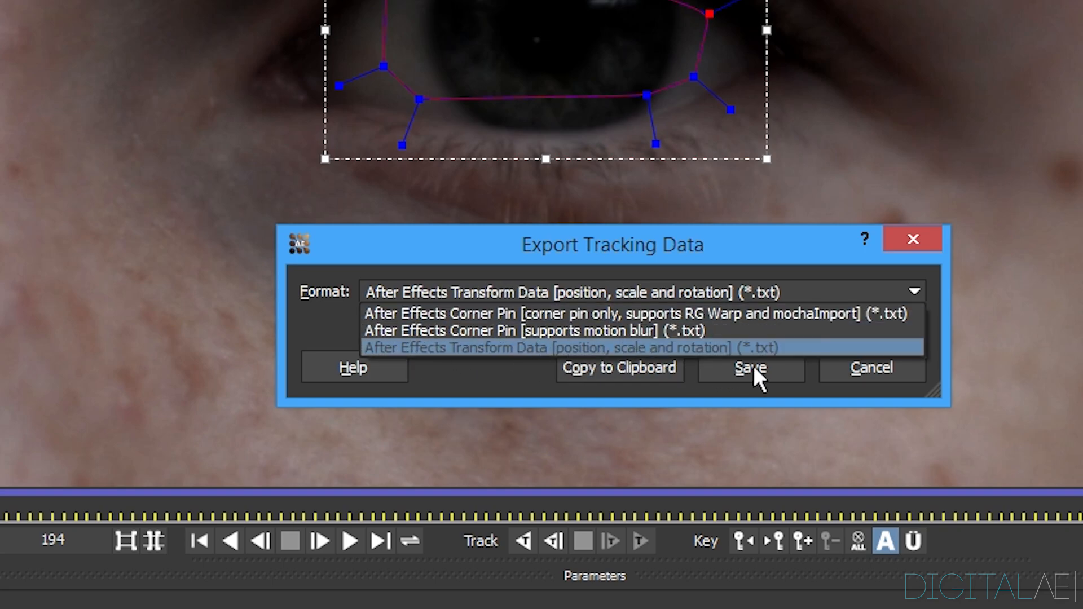
click(469, 370)
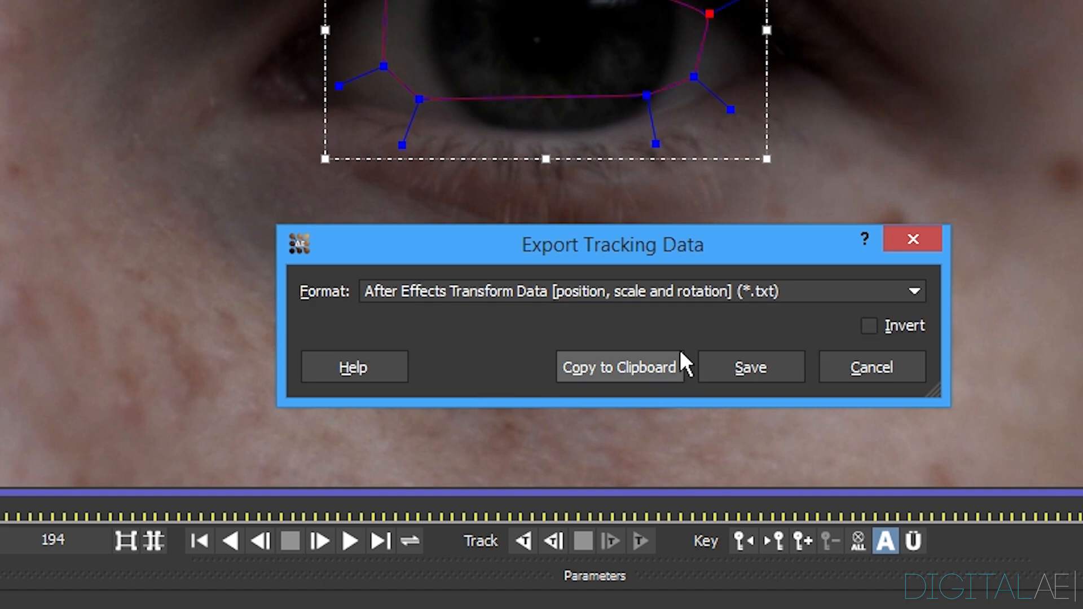
click(594, 371)
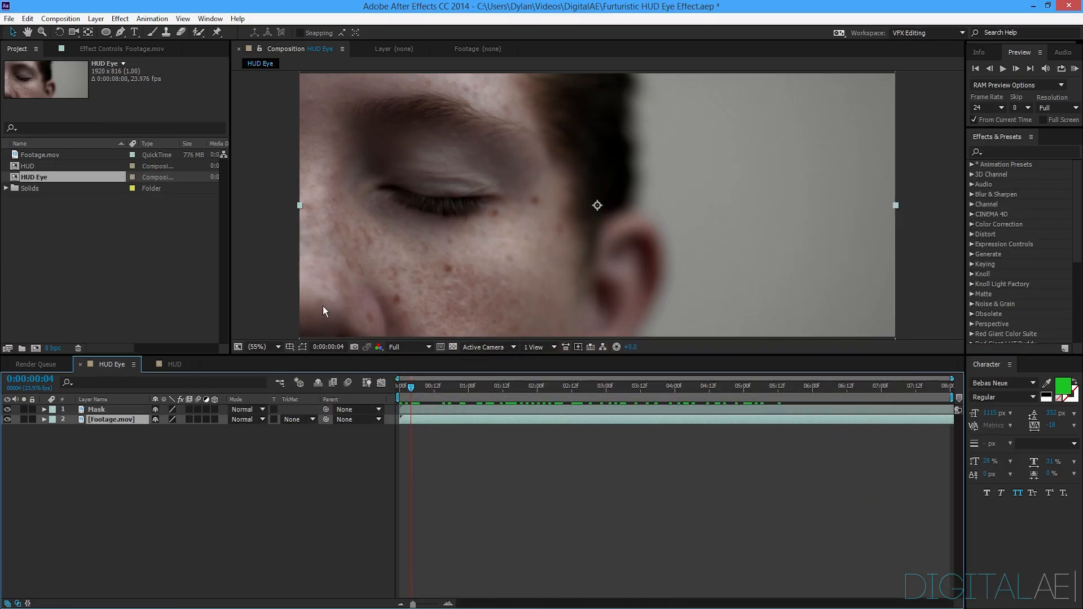
Switch to After Effects and add a null object to the HUD Eye composition.
click(237, 465)
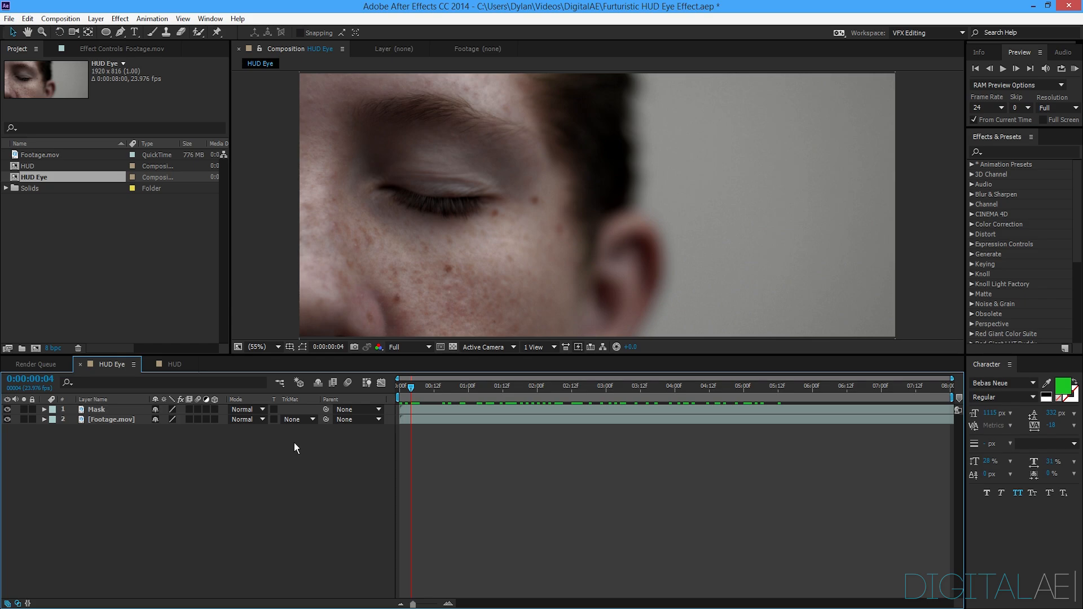
click(95, 19)
mouse_move(113, 29)
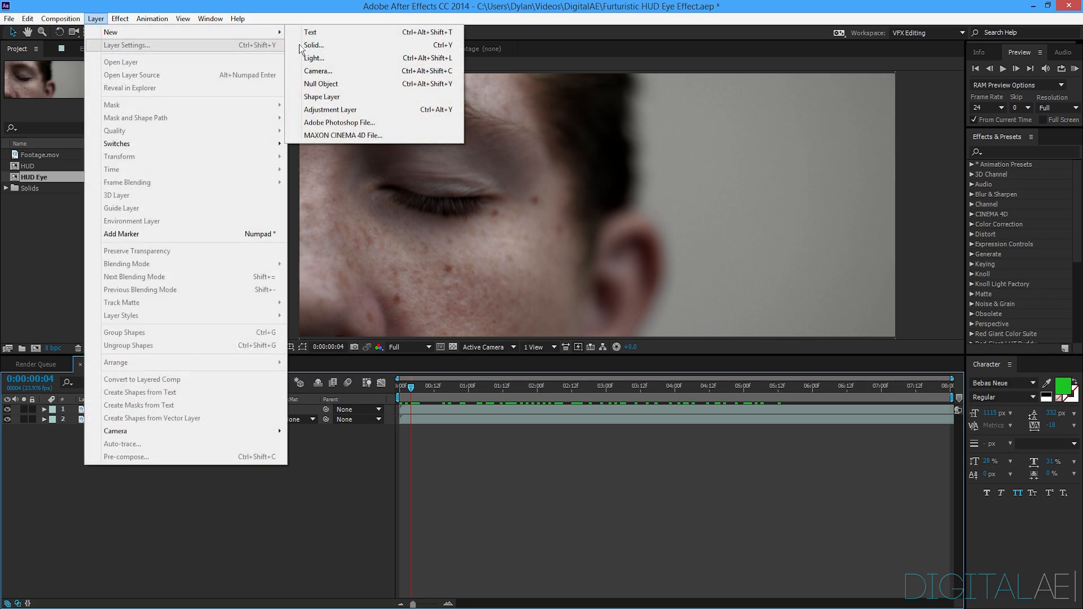
click(354, 82)
click(253, 479)
Paste the copied tracking keyframes onto the null layer at 0:00:00:00.
drag(412, 386, 394, 385)
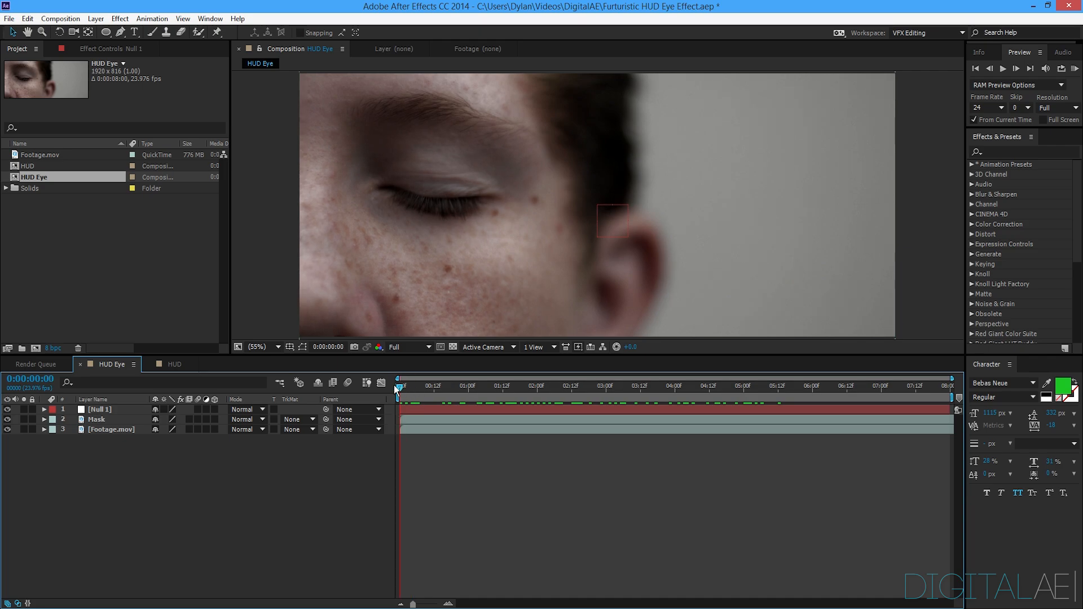
click(109, 408)
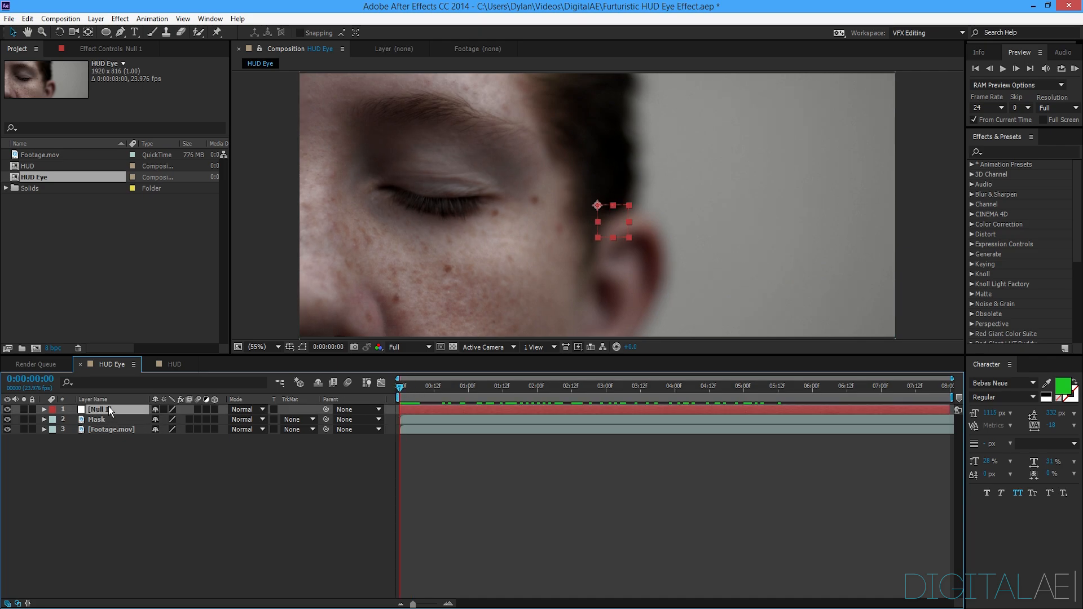
key(ctrl+v)
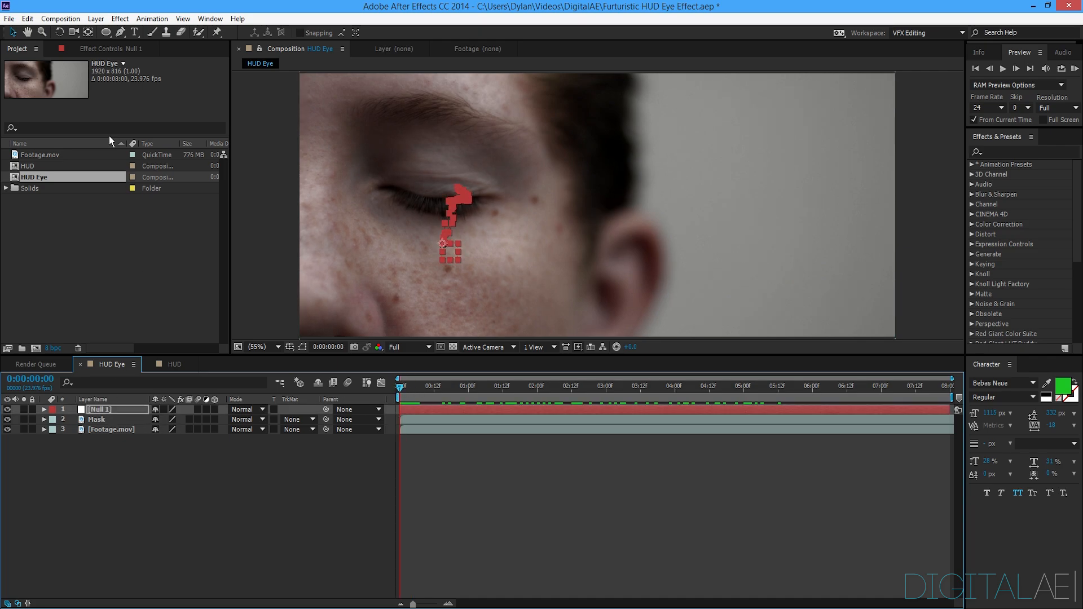
click(25, 18)
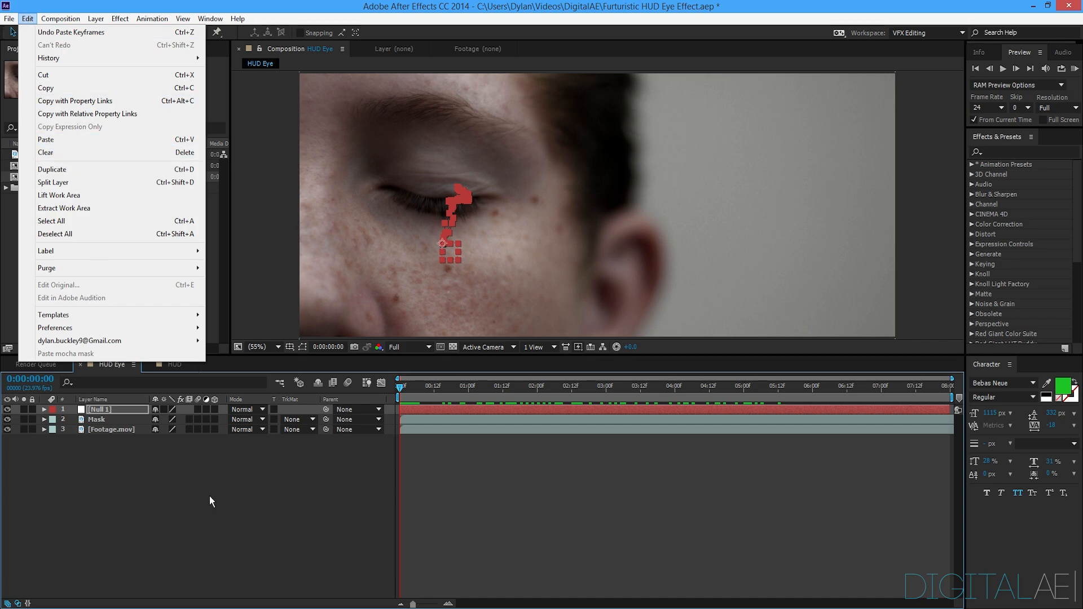
click(251, 528)
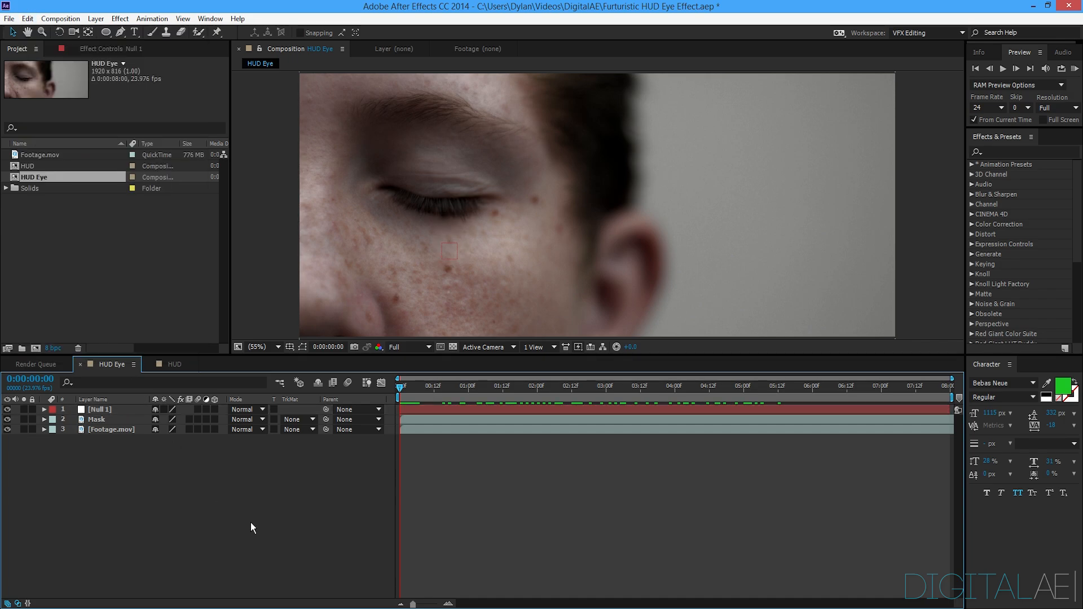
Remove all Scale and Rotation keyframes from the null layer so that only its position stays animated.
click(101, 410)
key(s)
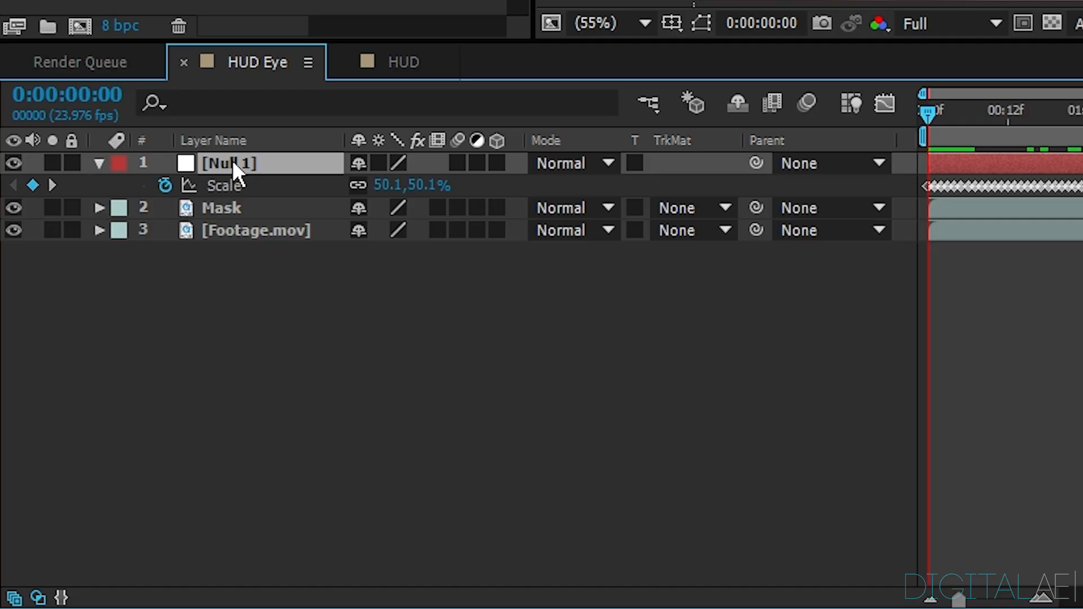
key(shift+r)
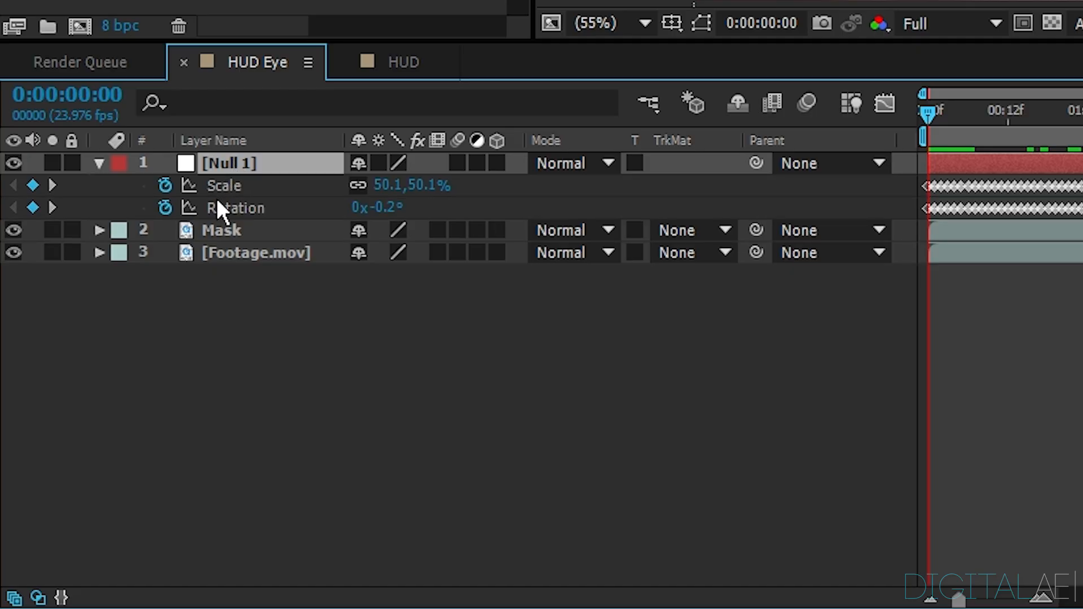
click(165, 207)
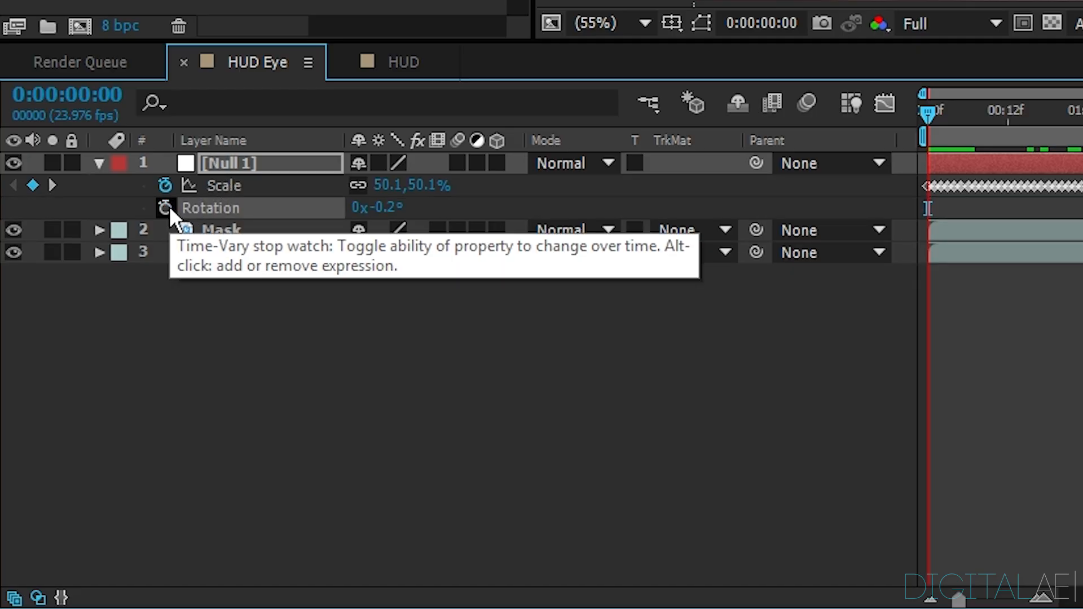
click(166, 187)
click(293, 411)
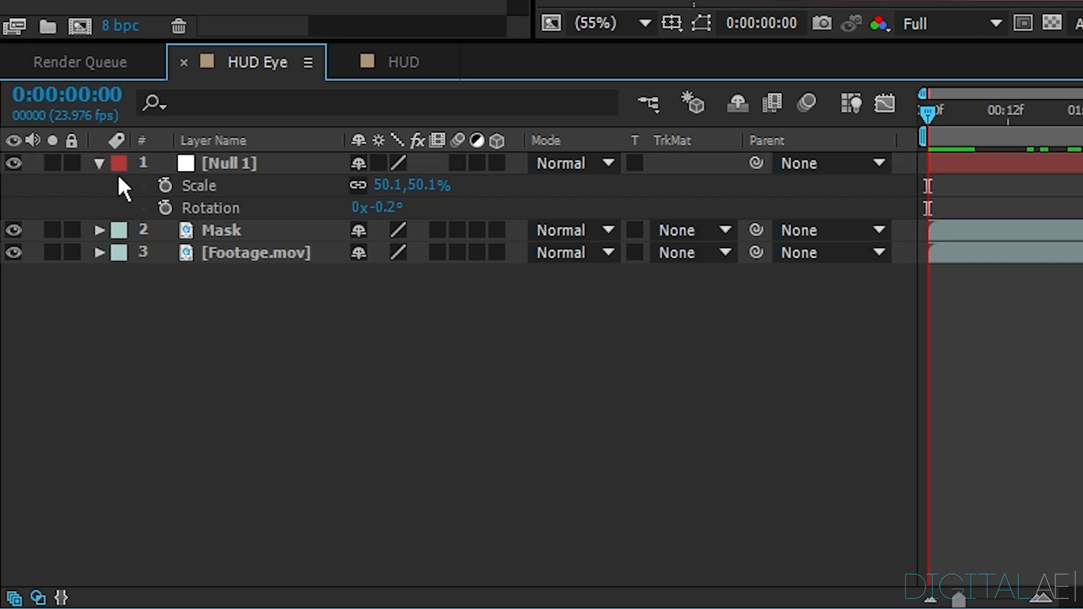
click(98, 165)
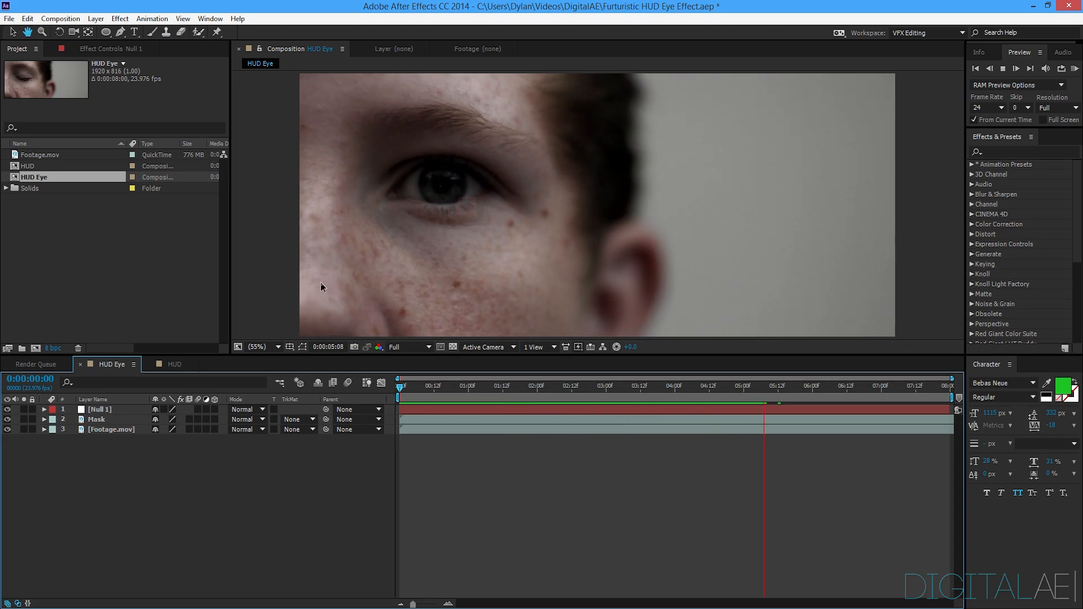
Scrub through the clip and insert the HUD composition between the Mask and Footage.mov layers.
click(490, 391)
drag(490, 391, 936, 388)
click(543, 388)
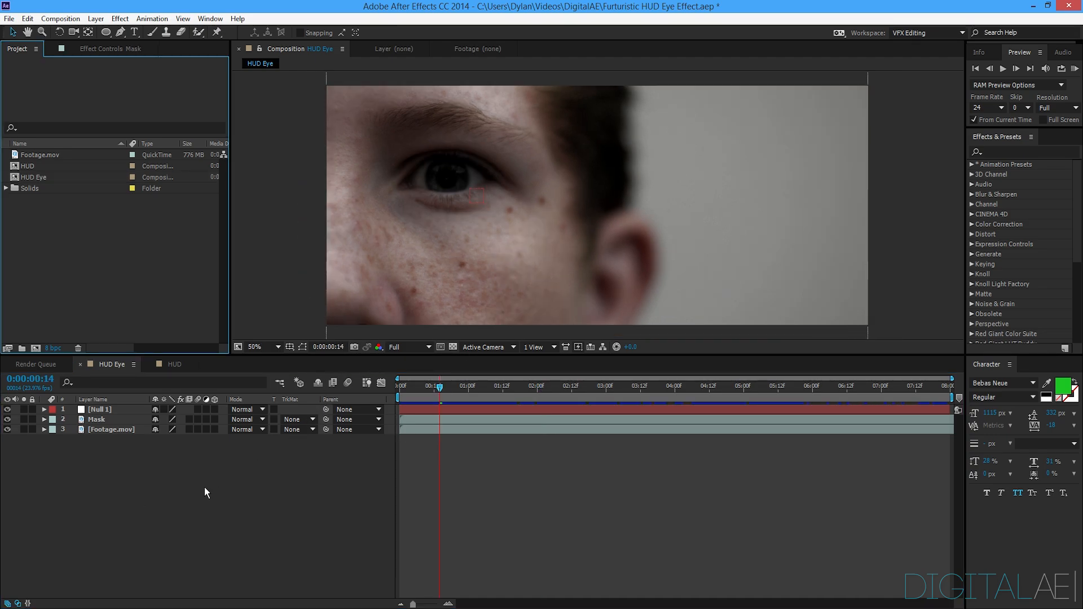
click(27, 166)
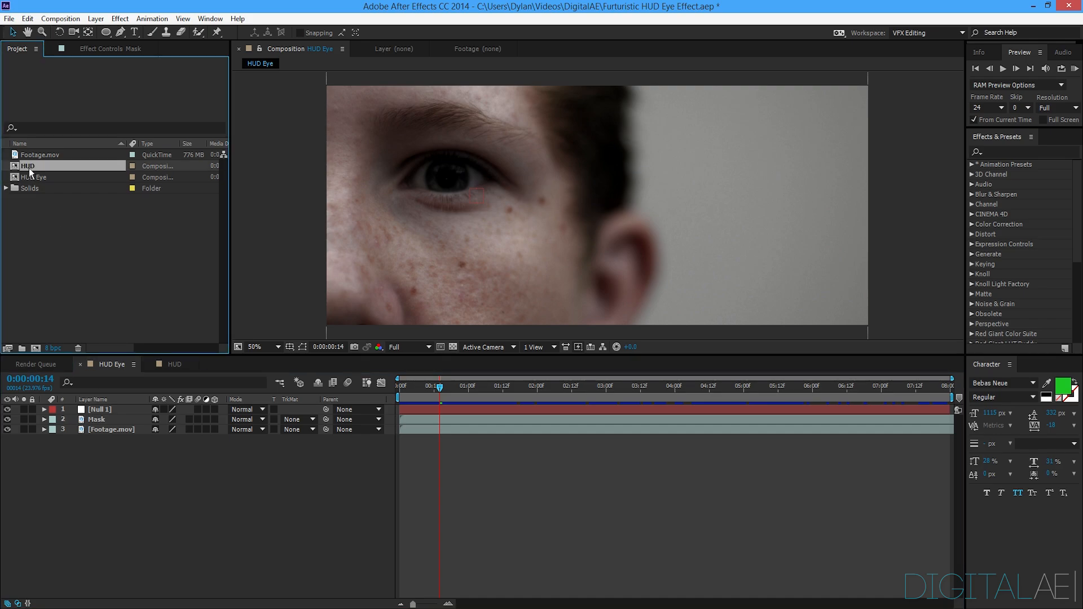
drag(32, 168, 107, 429)
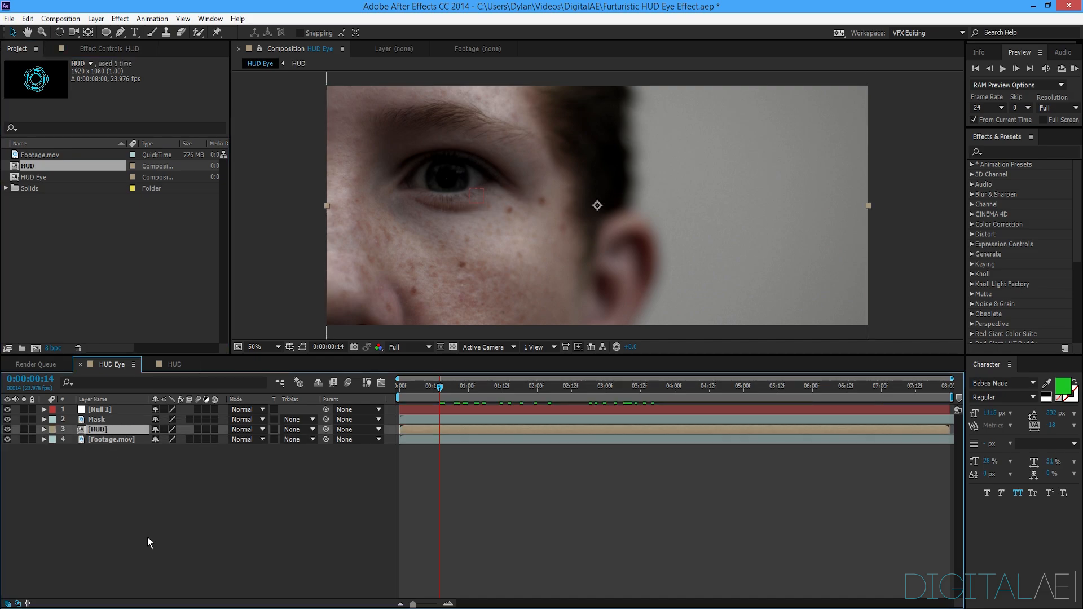
click(147, 537)
Hide the Mask layer briefly to view the HUD graphic beneath it, and show it again.
click(101, 429)
click(102, 420)
click(8, 420)
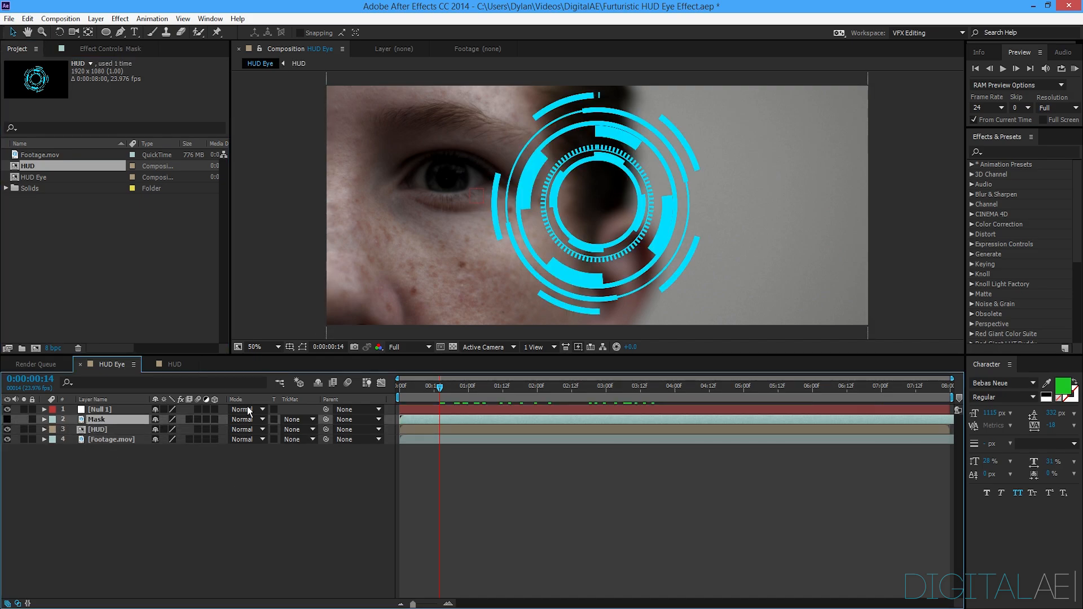
click(7, 420)
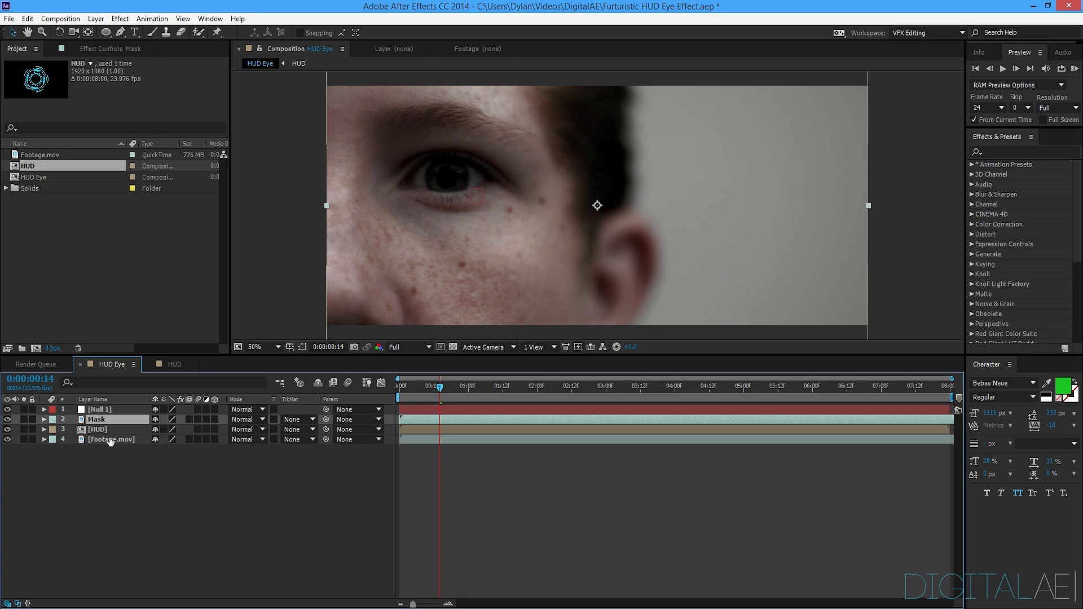
Scale the HUD layer down to 59% and move it over the open eye.
click(112, 430)
key(s)
click(169, 439)
text(59)
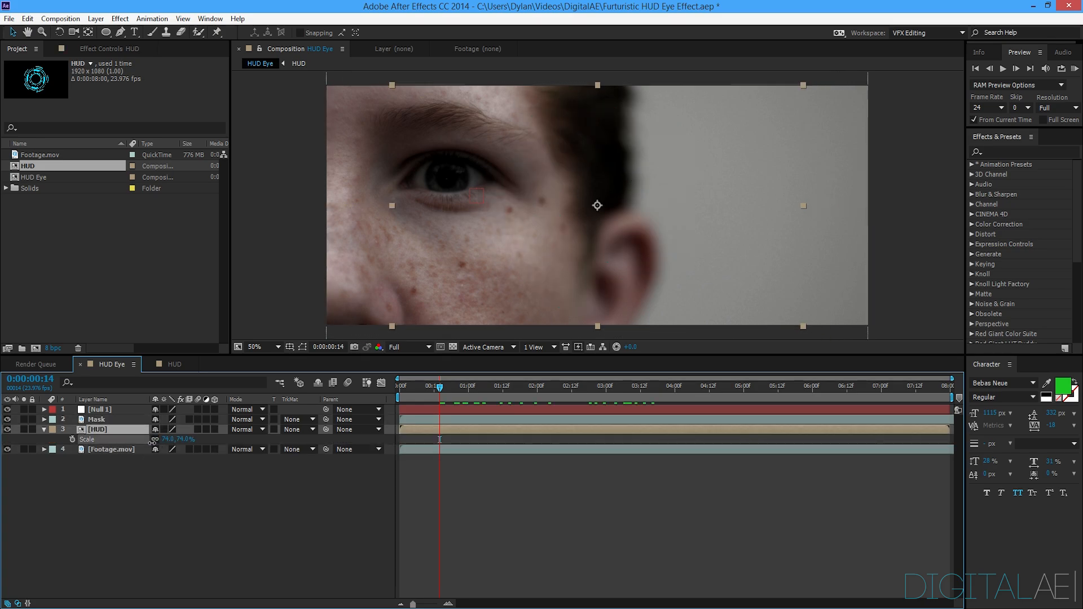
key(Return)
drag(621, 245, 461, 208)
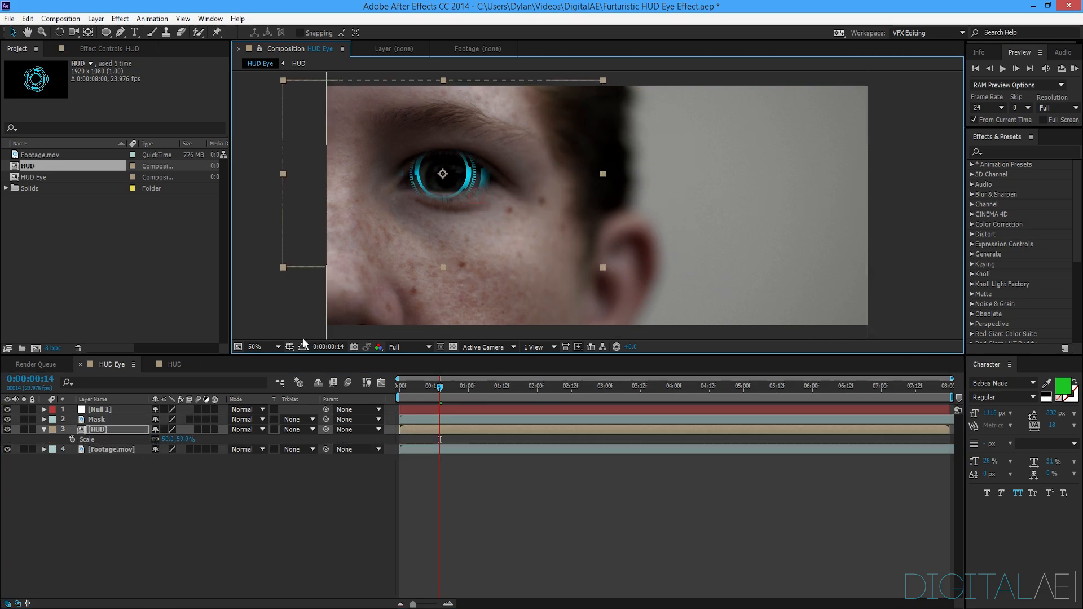
Reduce the HUD layer's scale to 35% and centre its rings on the iris.
drag(170, 440, 152, 442)
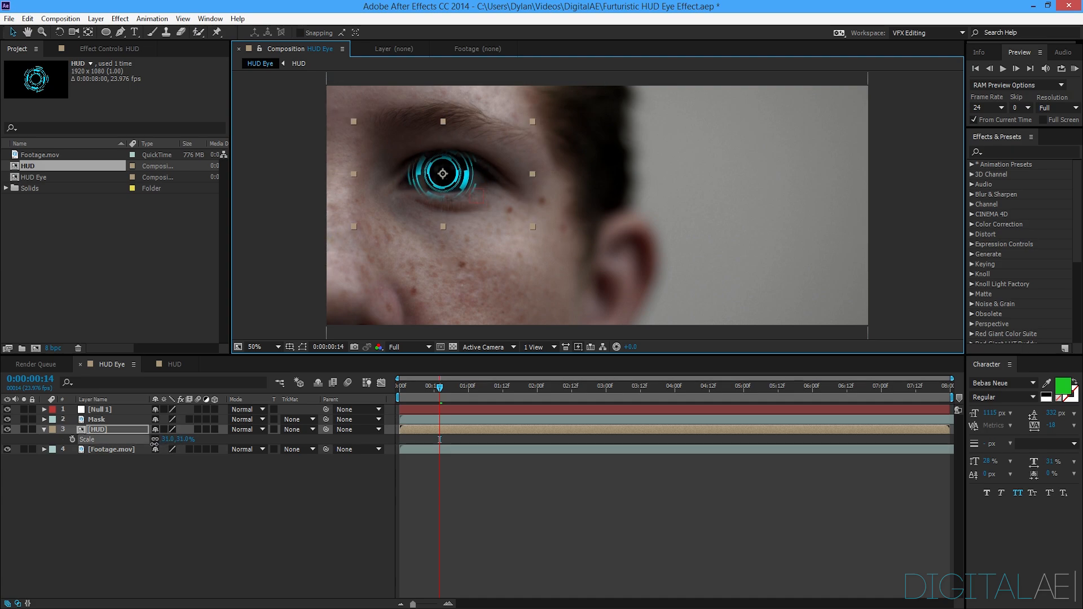
drag(440, 177, 447, 181)
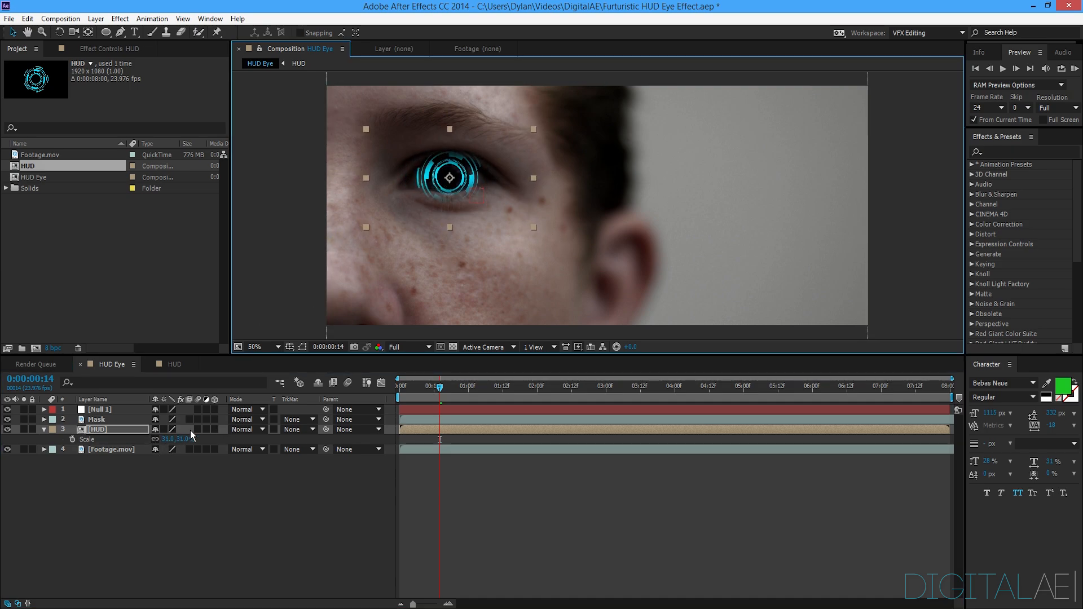
drag(167, 438, 169, 438)
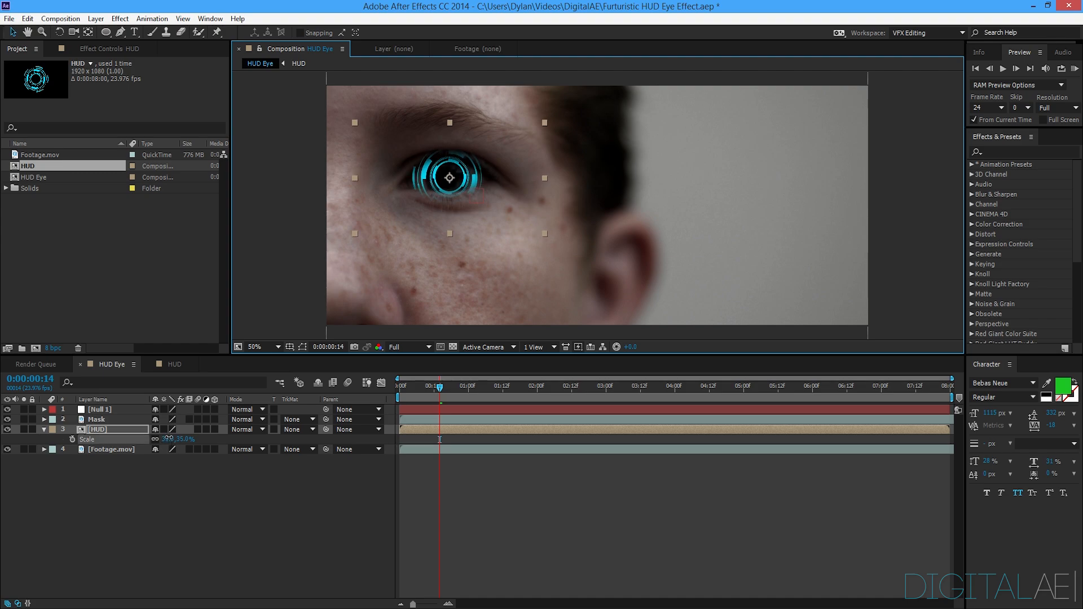
drag(491, 178, 488, 176)
click(185, 521)
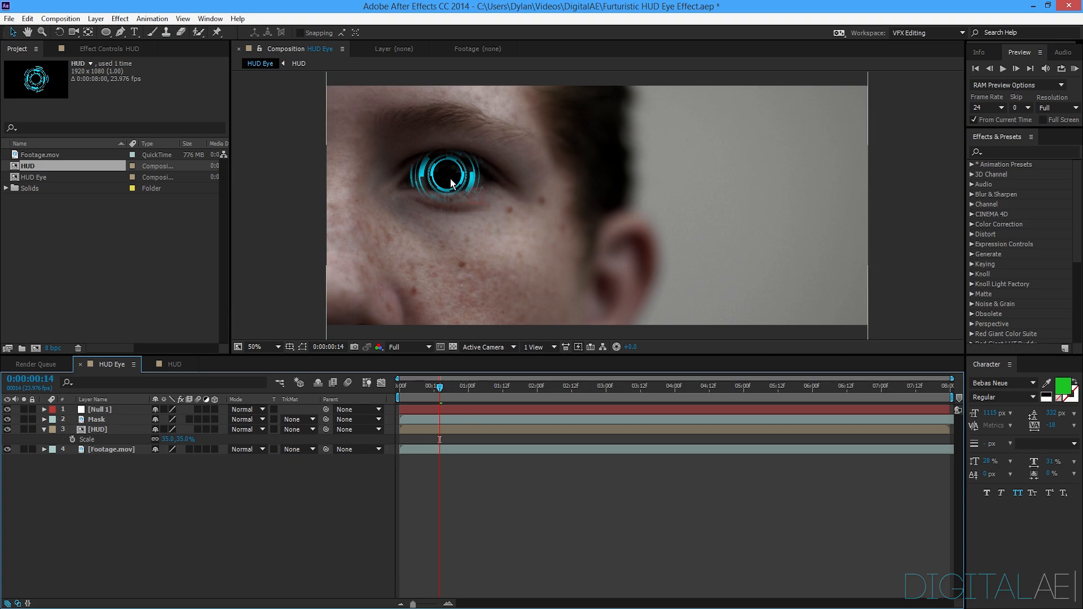
Reduce the Mask layer's mask feather to 20 pixels for a tighter edge around the HUD rings.
scroll(448, 238, up, 3)
key(v)
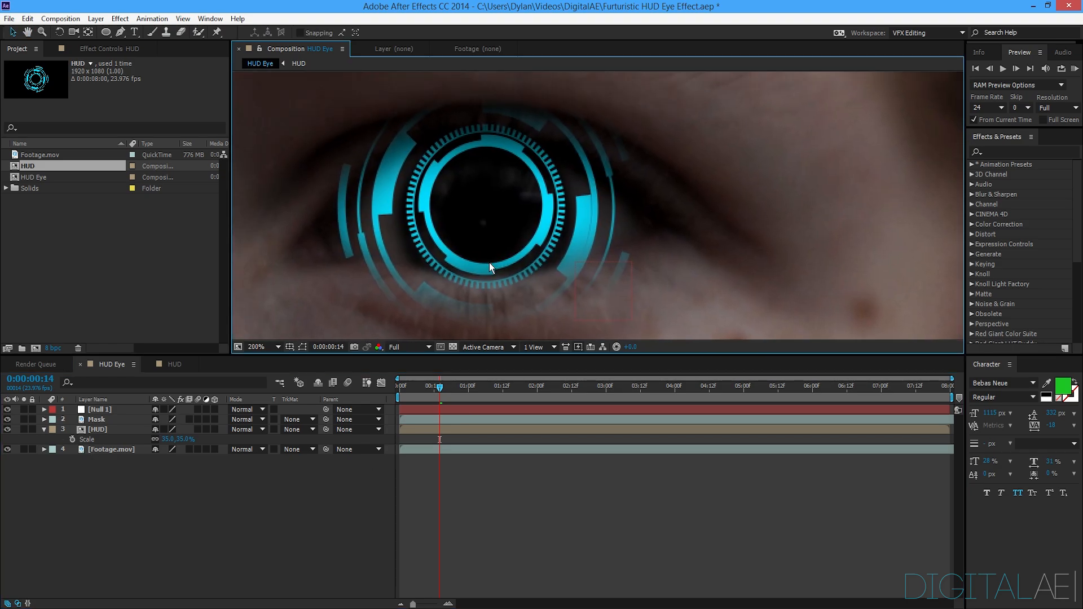
scroll(490, 263, down, 2)
click(103, 421)
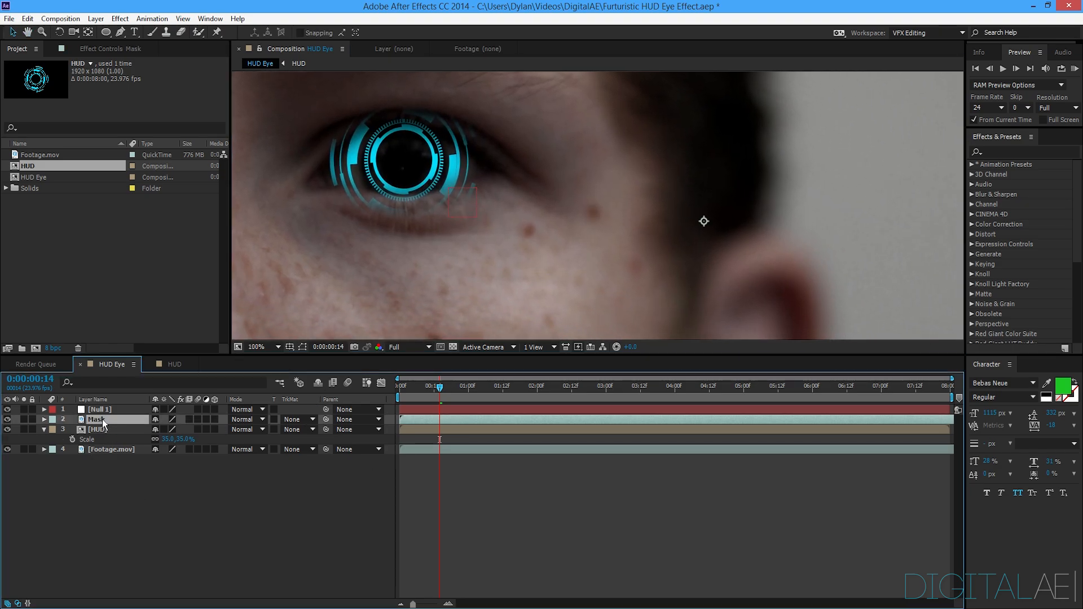
key(f)
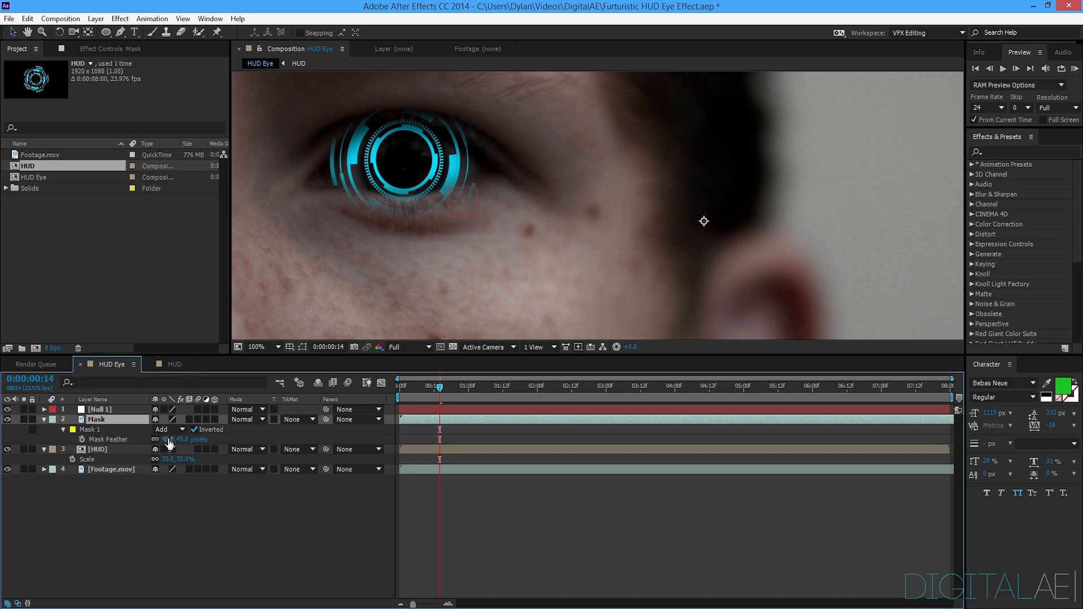
drag(166, 439, 152, 444)
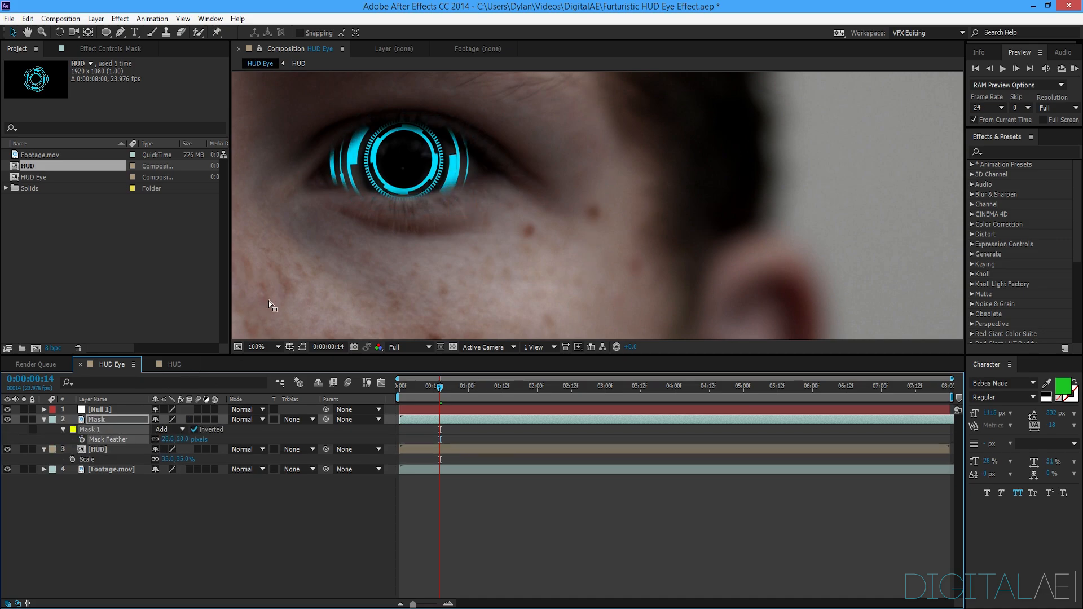
click(261, 347)
click(262, 371)
click(218, 550)
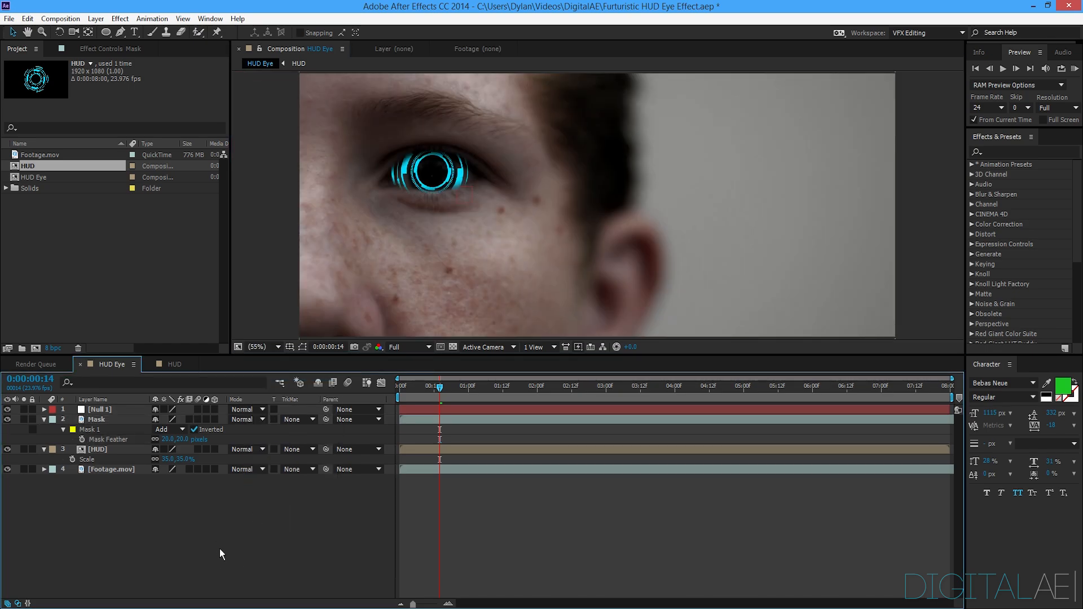
click(44, 419)
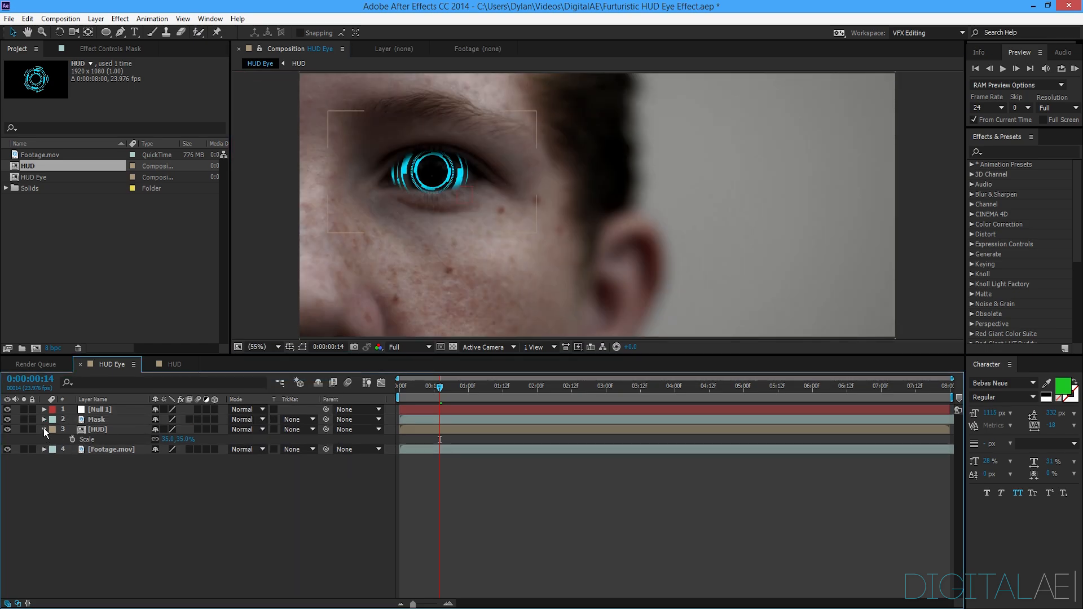
click(44, 429)
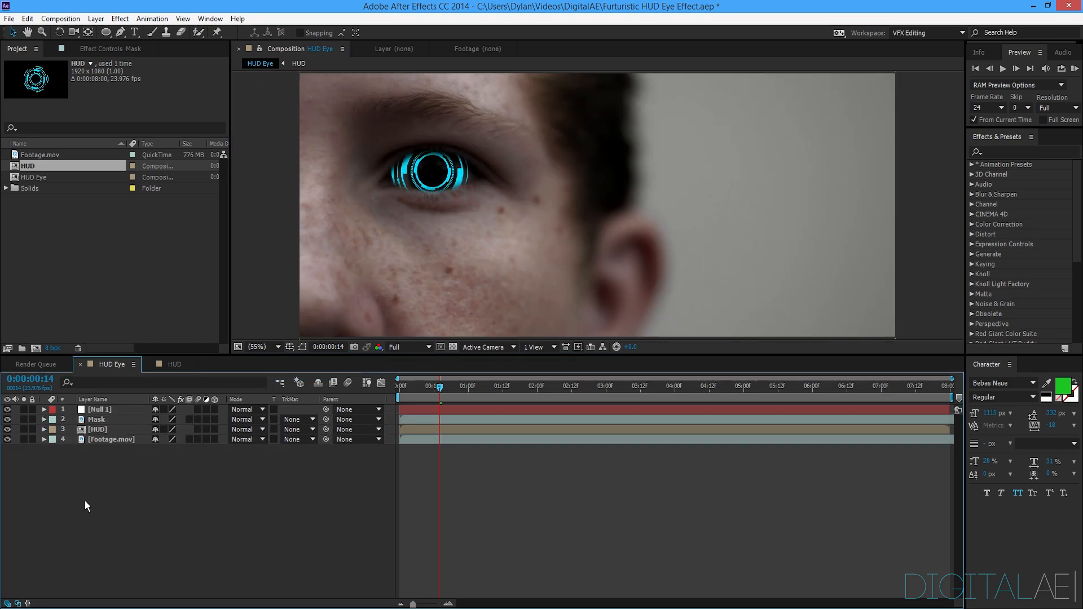
Parent the HUD layer to Null 1 and play the composition to check the rings' tracking.
click(271, 346)
click(59, 540)
click(102, 429)
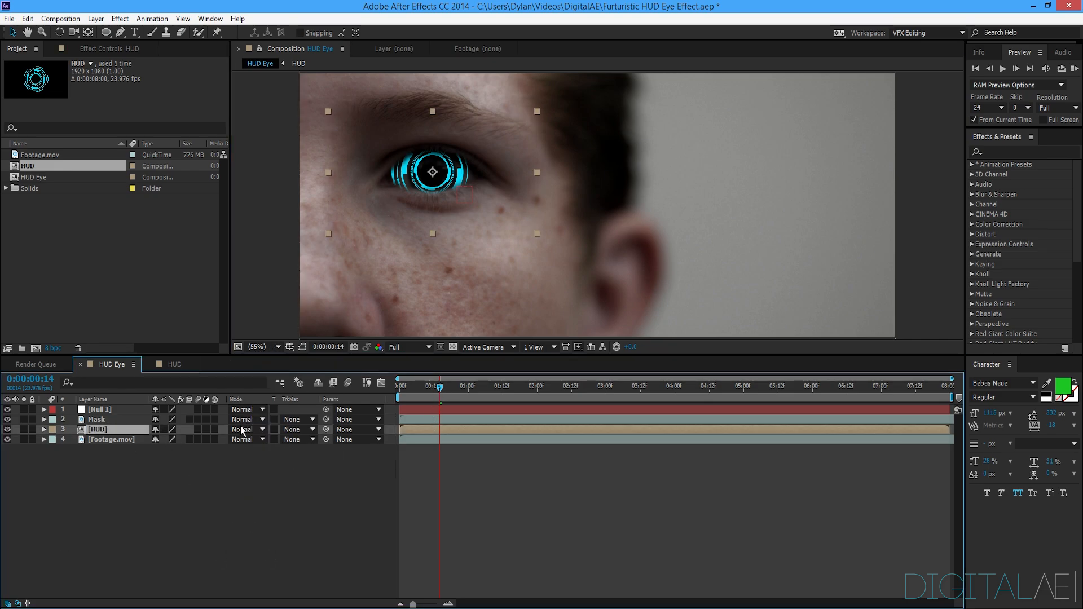
drag(327, 431, 112, 410)
click(141, 530)
key(space)
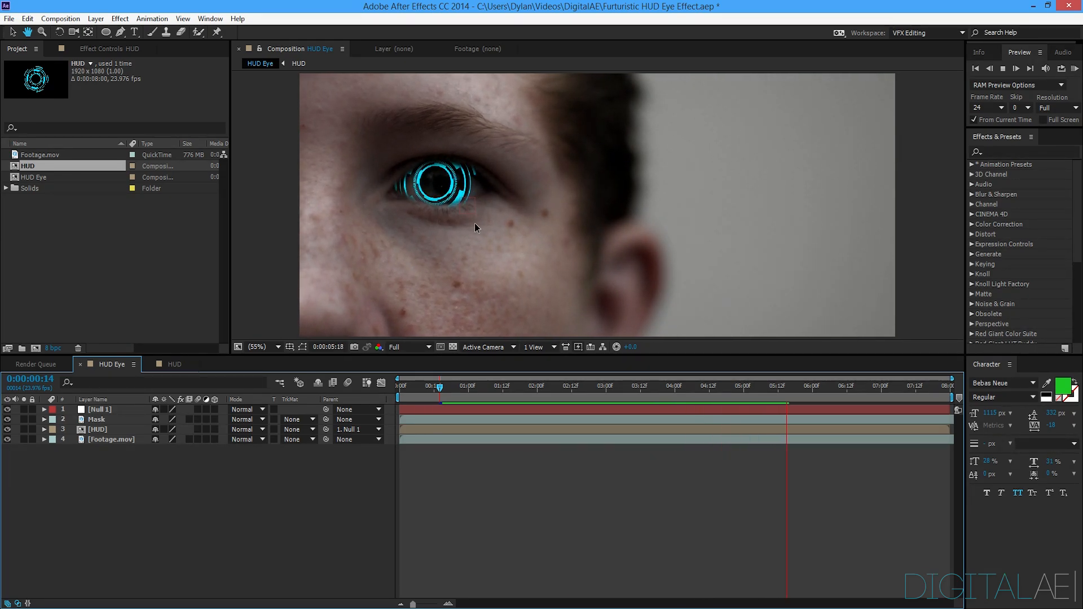
Nudge the HUD layer at 0:00:04:20 to centre its rings better on the iris, and preview the tracking.
key(space)
drag(788, 391, 734, 387)
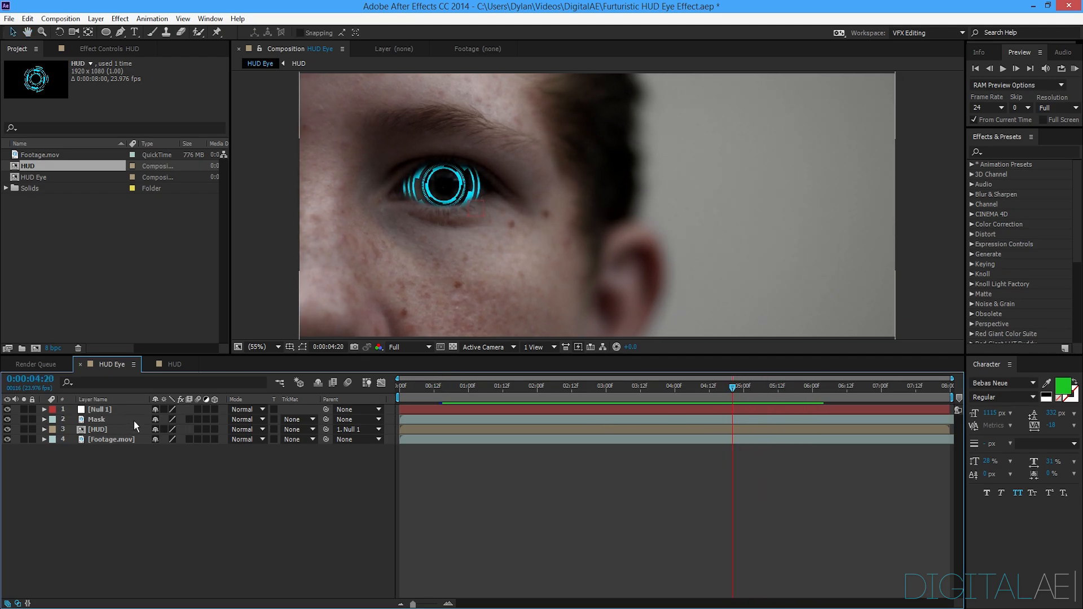
click(108, 429)
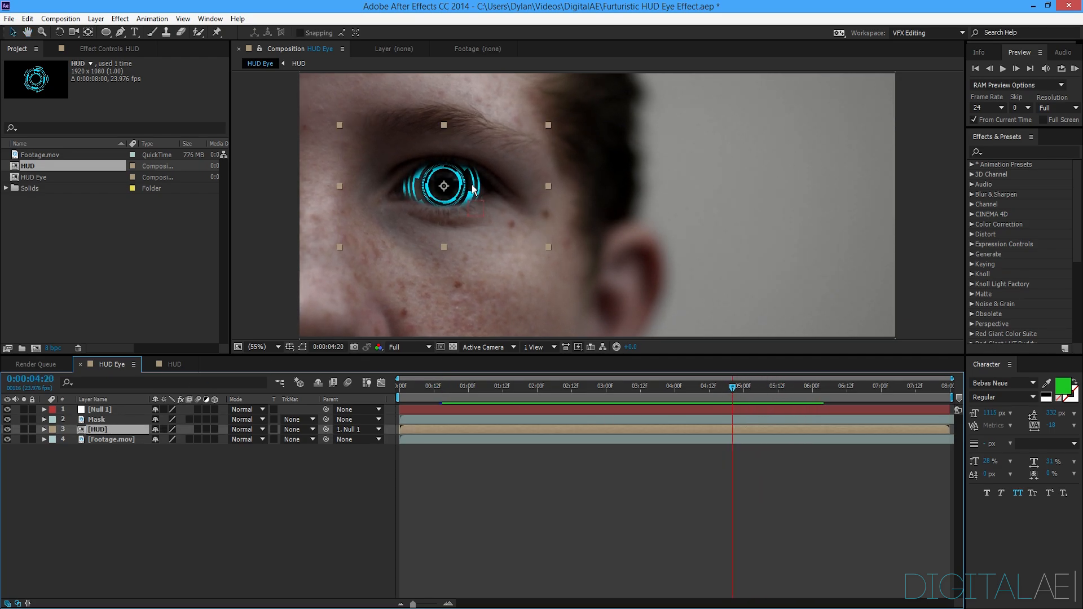
drag(473, 190, 475, 192)
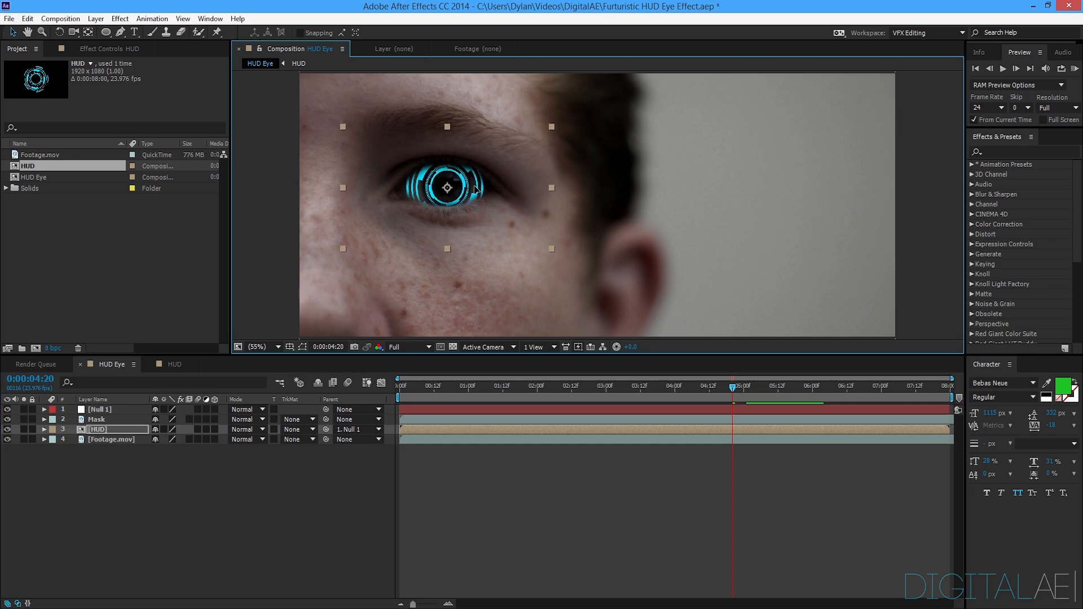
key(space)
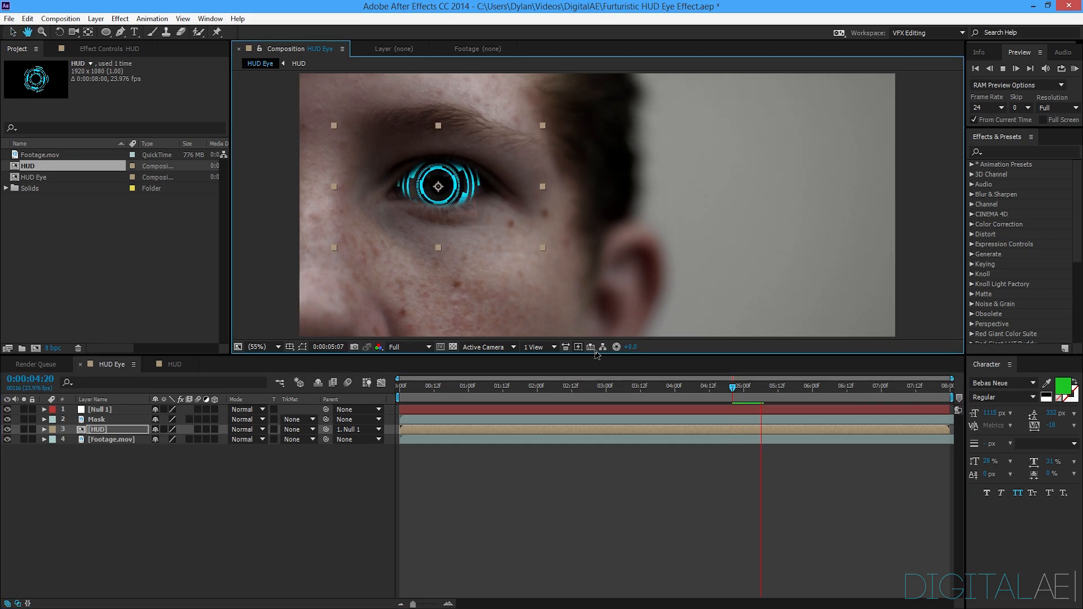
key(space)
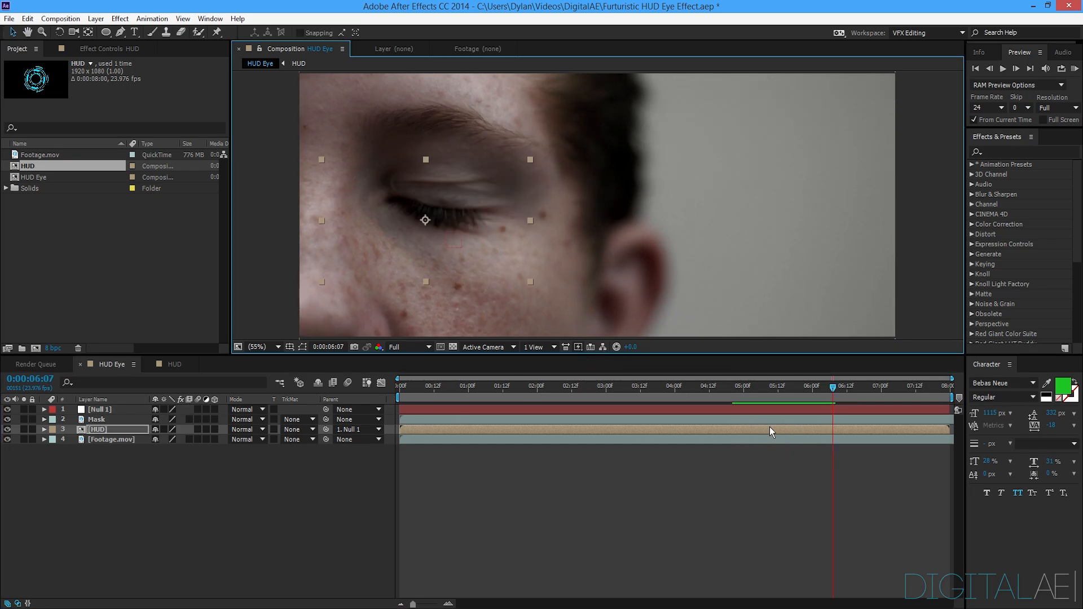
drag(834, 387, 801, 388)
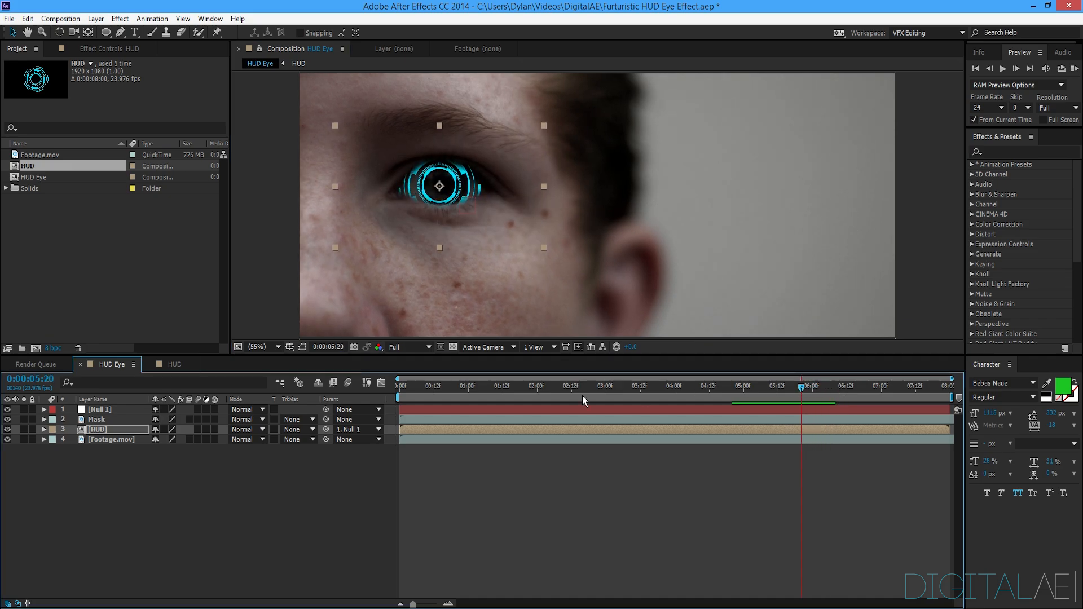
Enable motion blur for the HUD layer and the HUD Eye composition, and preview the moving rings.
click(104, 430)
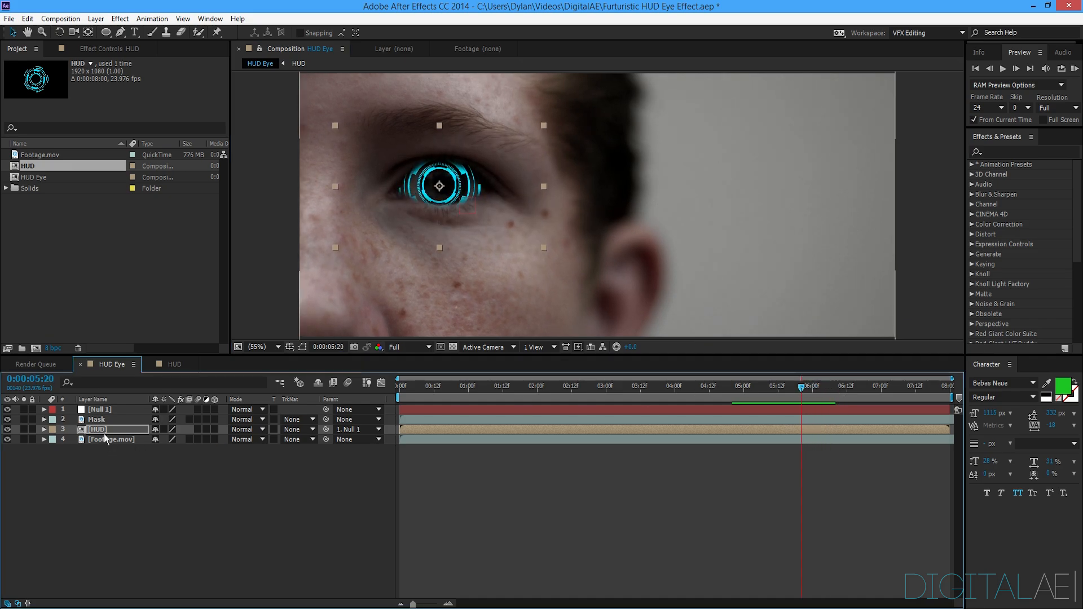
click(198, 429)
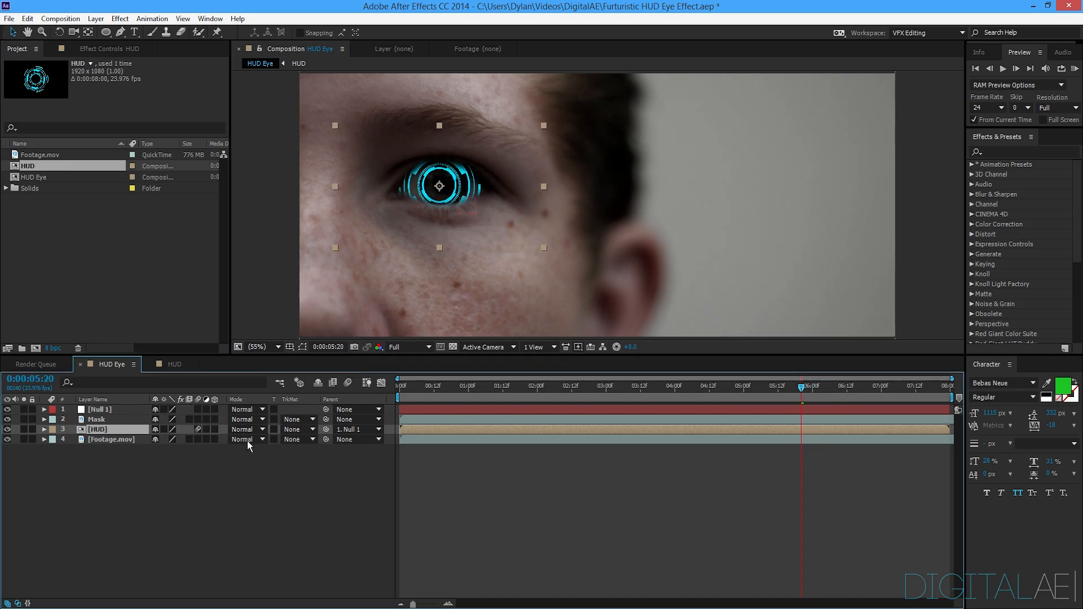
click(348, 384)
click(291, 510)
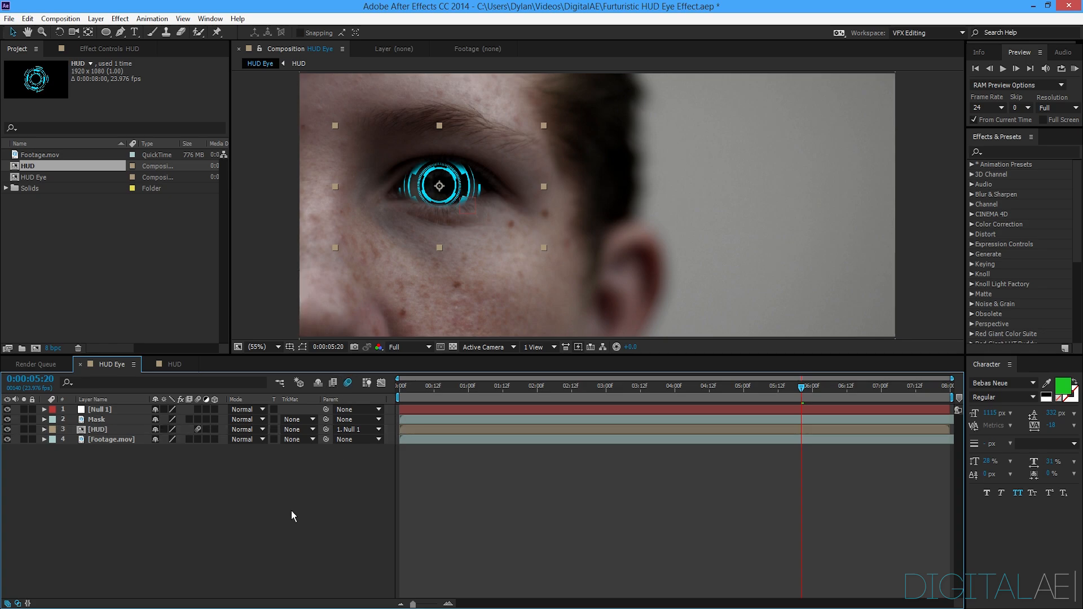
key(KP_0)
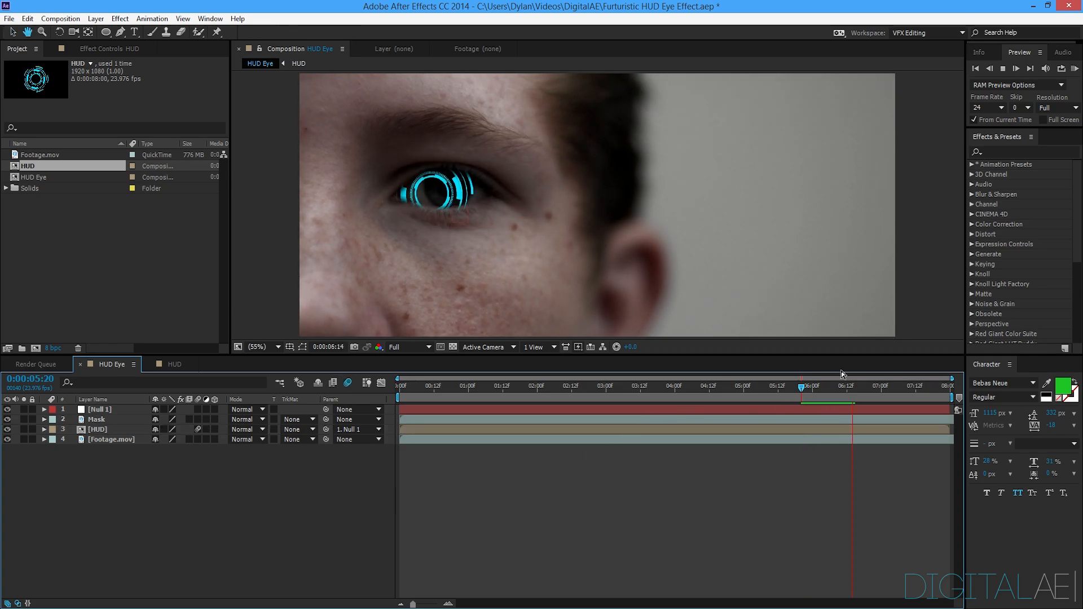
click(860, 384)
drag(835, 394, 735, 378)
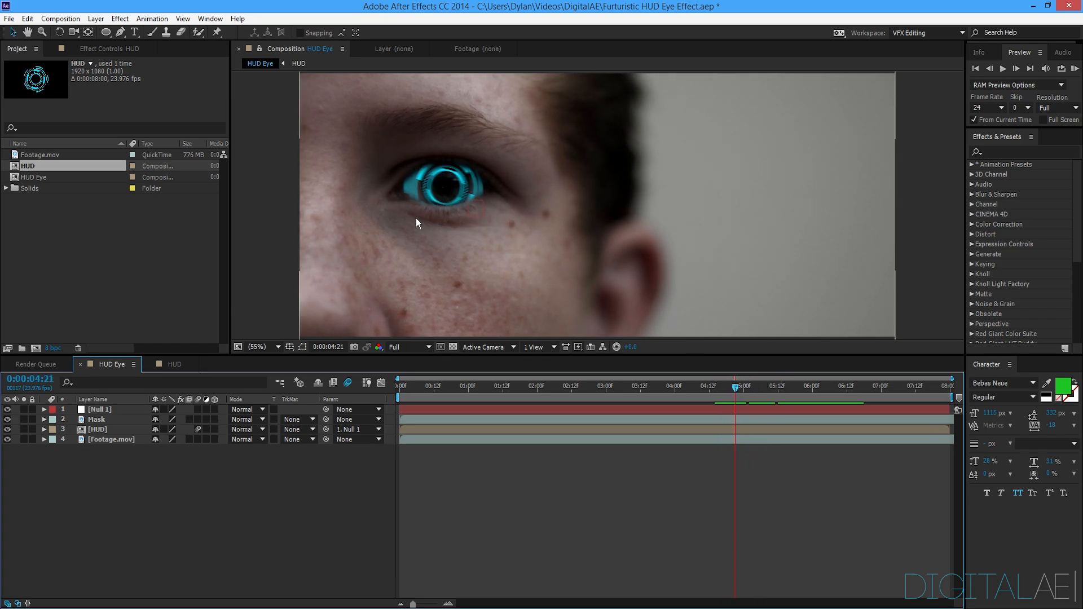
click(729, 384)
key(space)
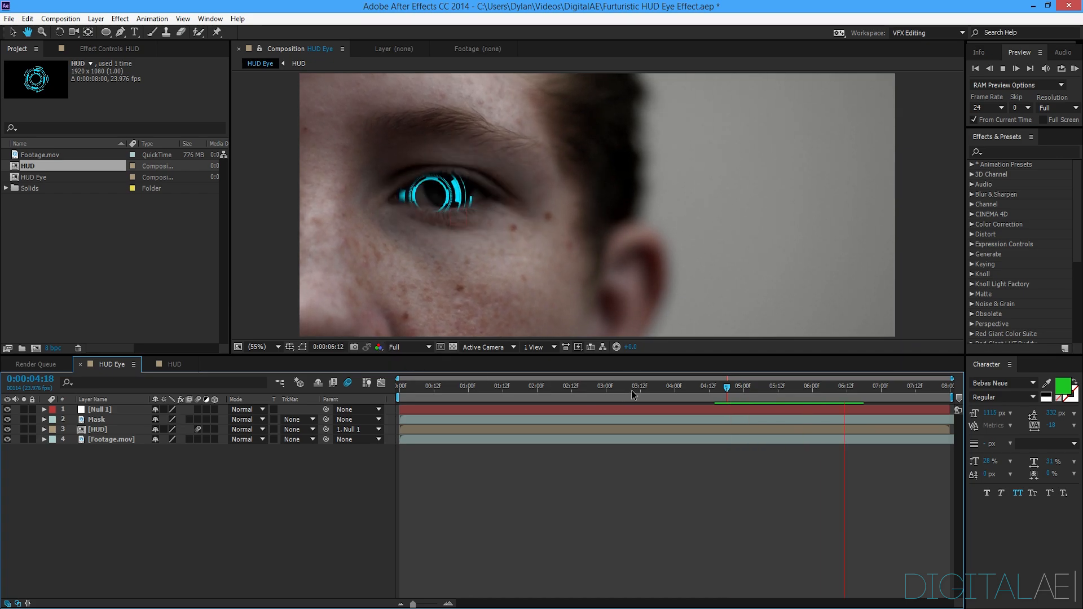
key(space)
Split the HUD layer at 0:00:06:06 and centre the second segment's rings on the iris at 0:00:06:22.
mouse_move(821, 387)
mouse_down()
mouse_move(848, 387)
mouse_move(803, 388)
mouse_move(867, 388)
mouse_move(826, 390)
mouse_up()
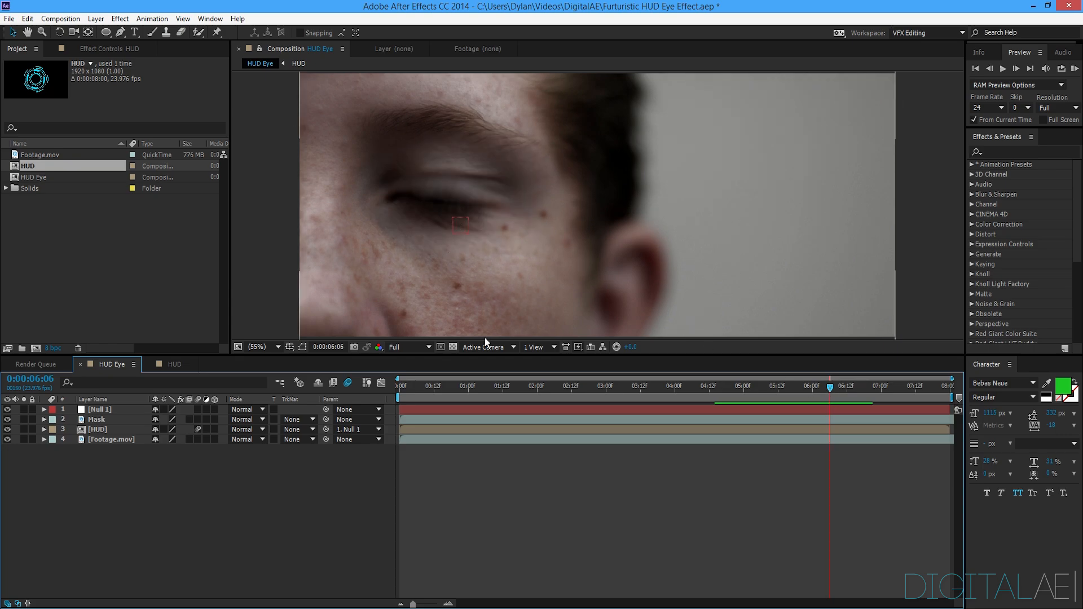
click(99, 430)
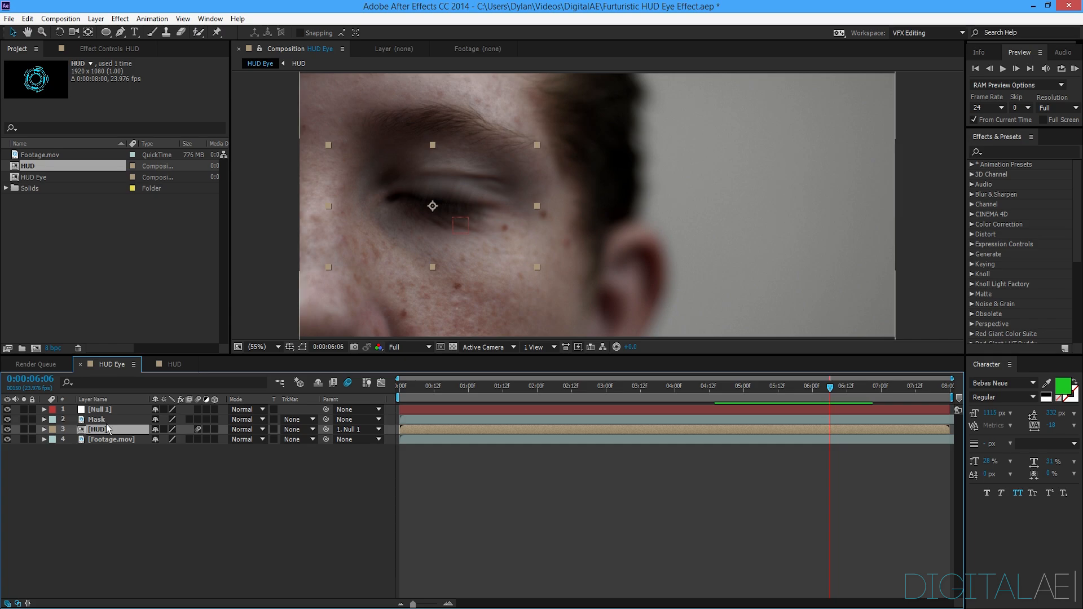
key(ctrl+shift+d)
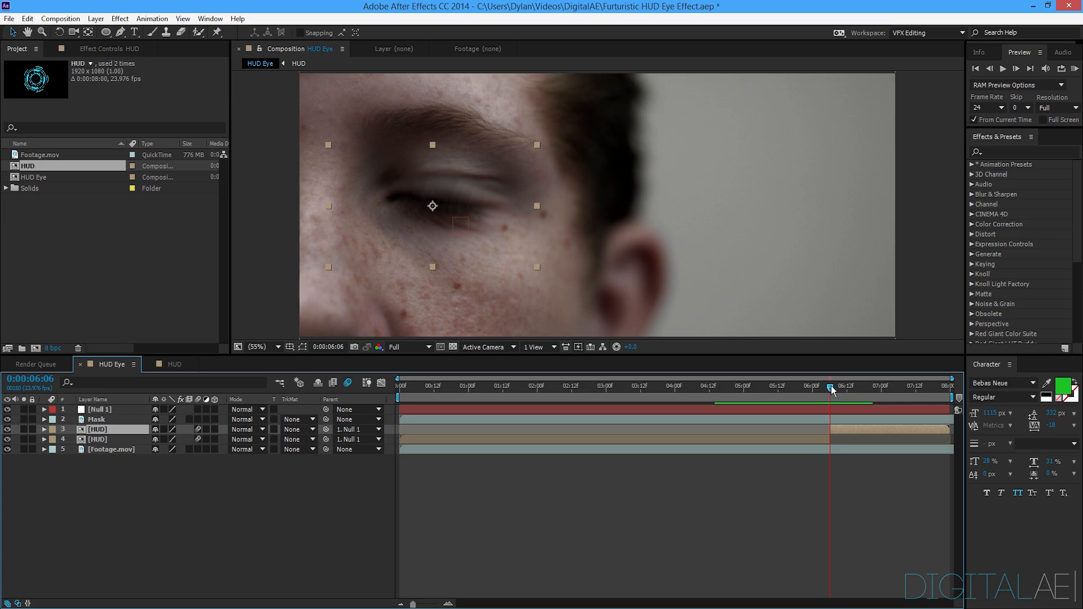
drag(833, 389, 876, 429)
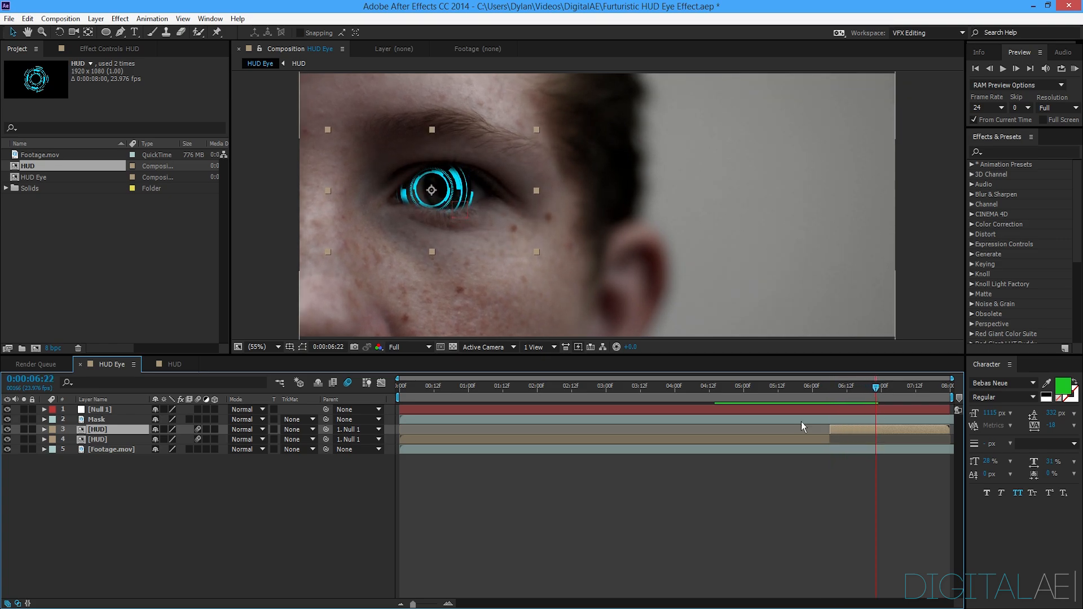
drag(440, 212, 453, 210)
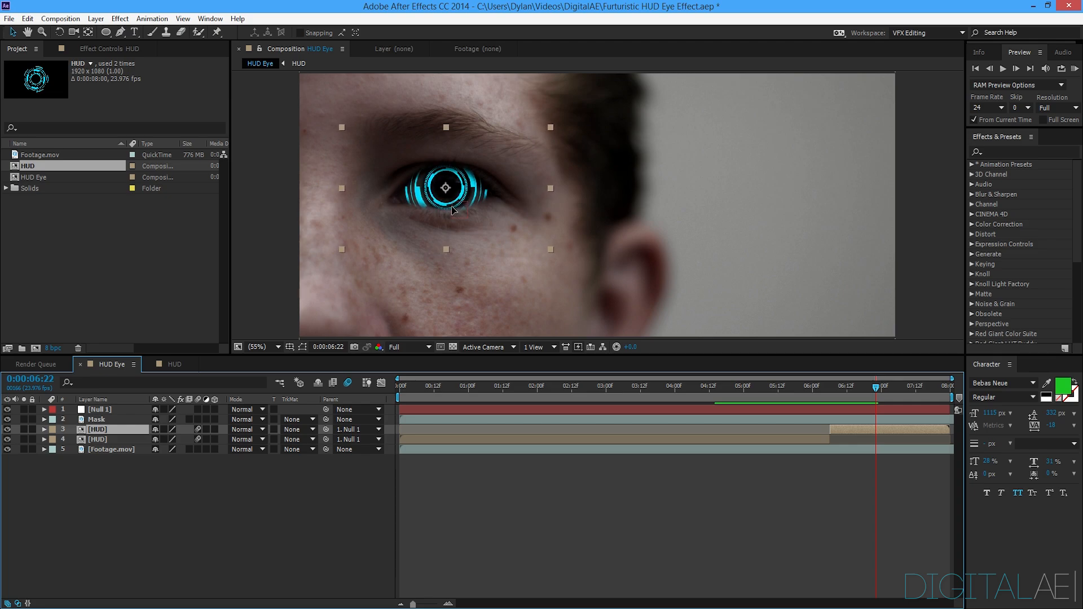
Scrub and play the composition through the blink to check how the second HUD segment lines up with the eye.
drag(876, 388, 792, 388)
key(space)
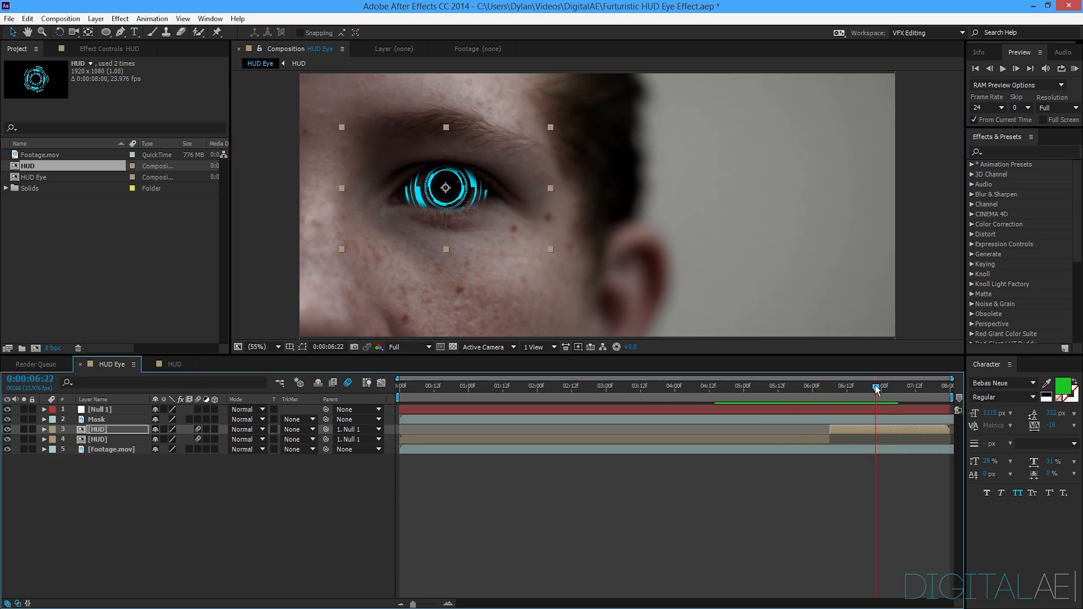
click(834, 383)
drag(834, 384, 847, 381)
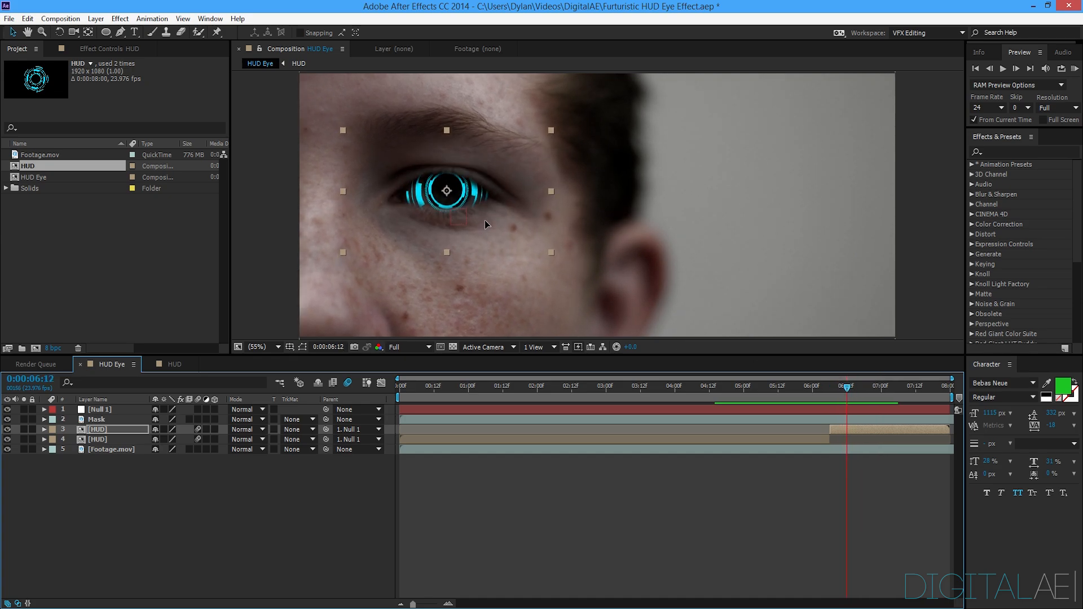
click(834, 388)
drag(834, 389, 937, 385)
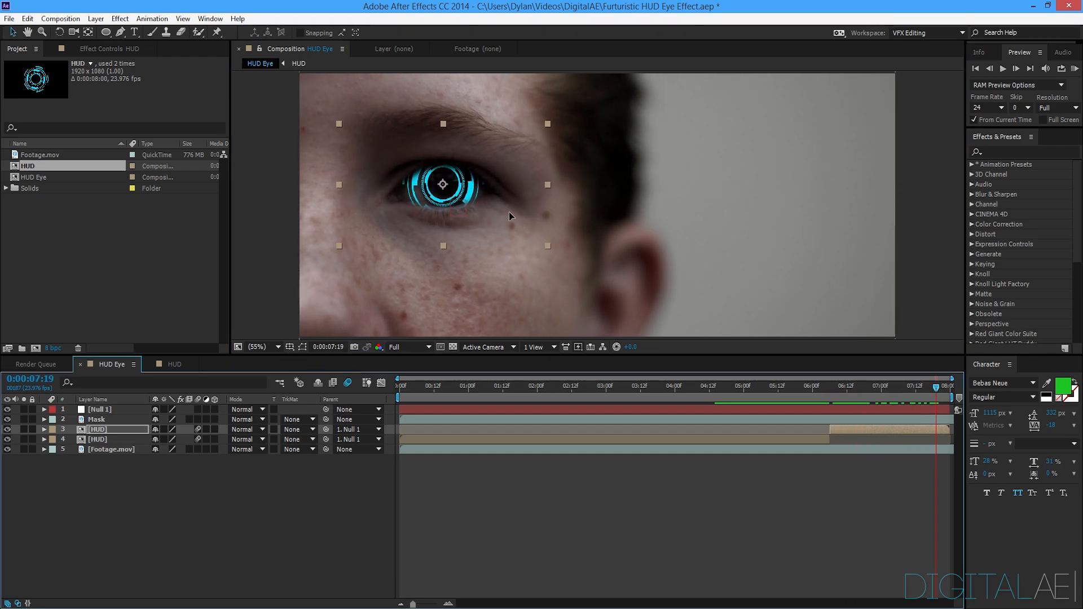
click(810, 389)
click(694, 390)
key(space)
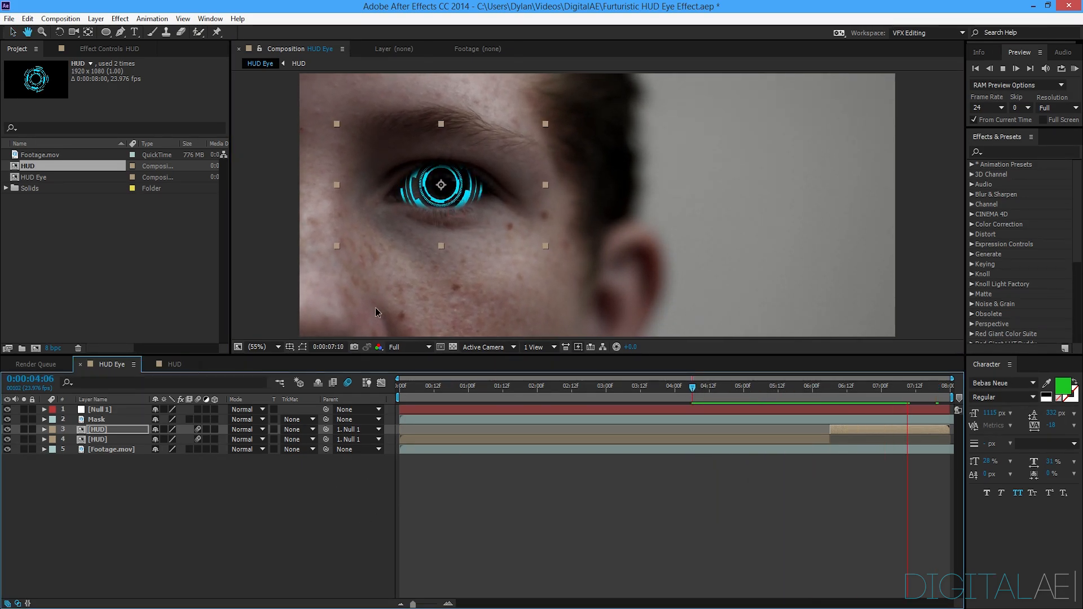
key(space)
drag(866, 387, 746, 387)
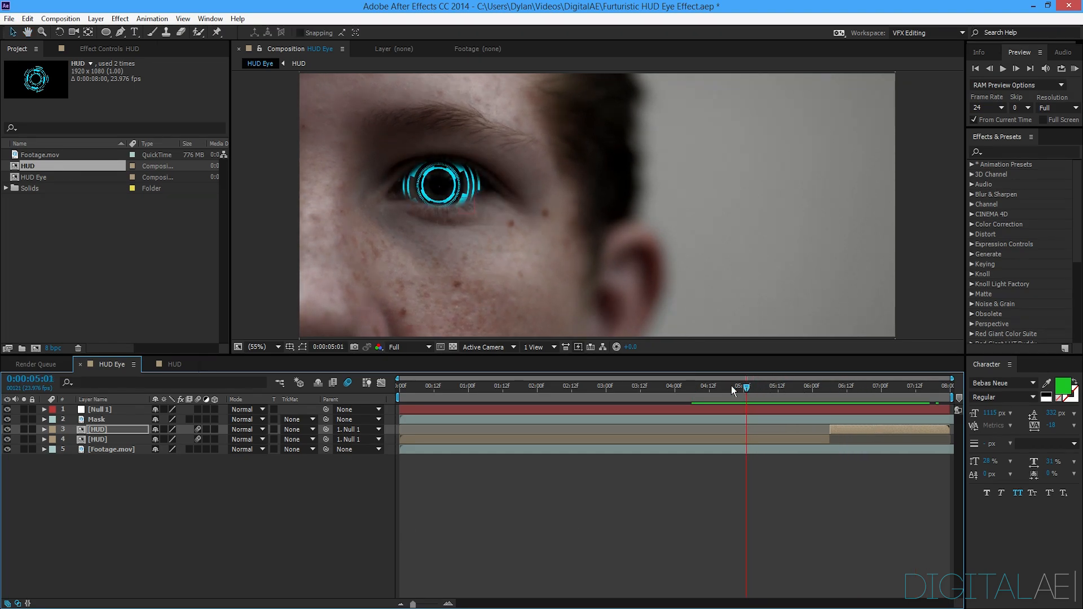
Examine the HUD rings up close at 0:00:05:01 to compare their sharpness with the footage.
click(206, 508)
scroll(359, 218, down, 1)
drag(416, 230, 464, 212)
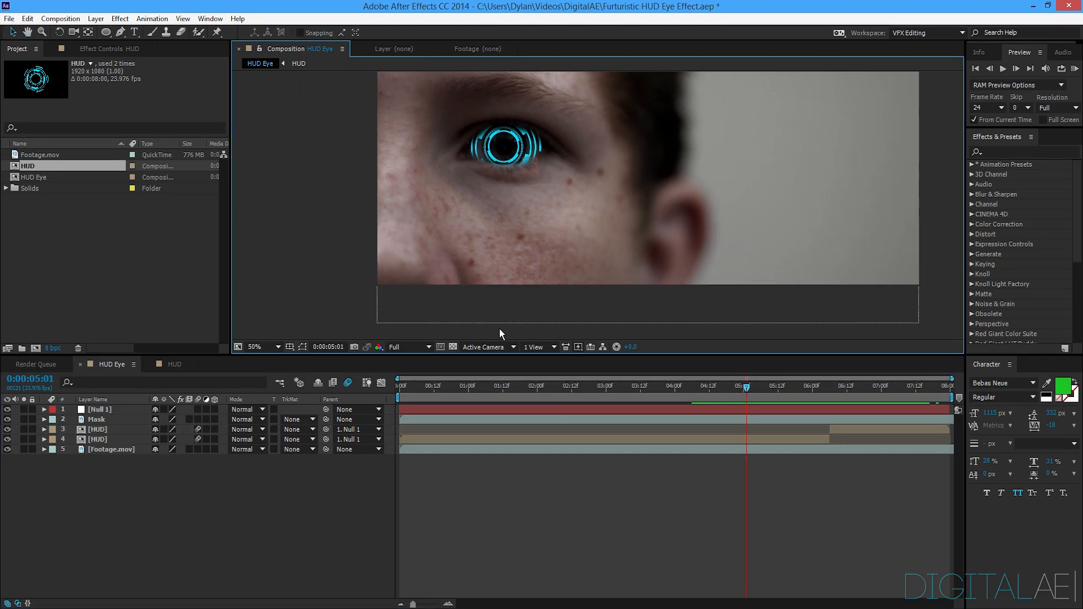
drag(499, 330, 533, 331)
scroll(502, 282, up, 2)
scroll(489, 232, down, 2)
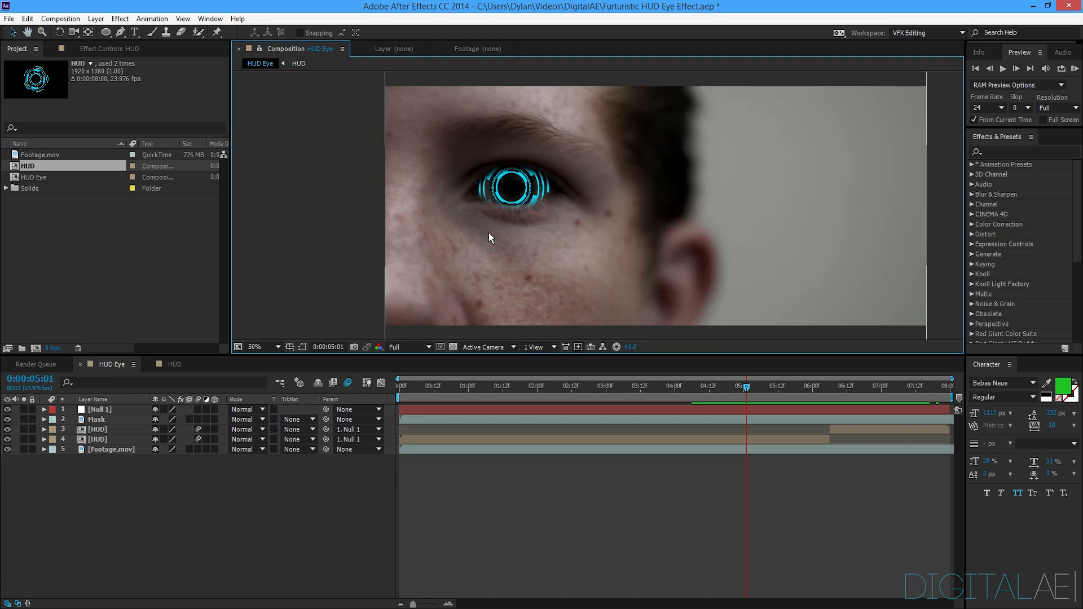
drag(489, 233, 477, 288)
scroll(483, 263, up, 2)
Apply the Fast Blur effect to Shape Layer 1 in the HUD composition.
click(174, 364)
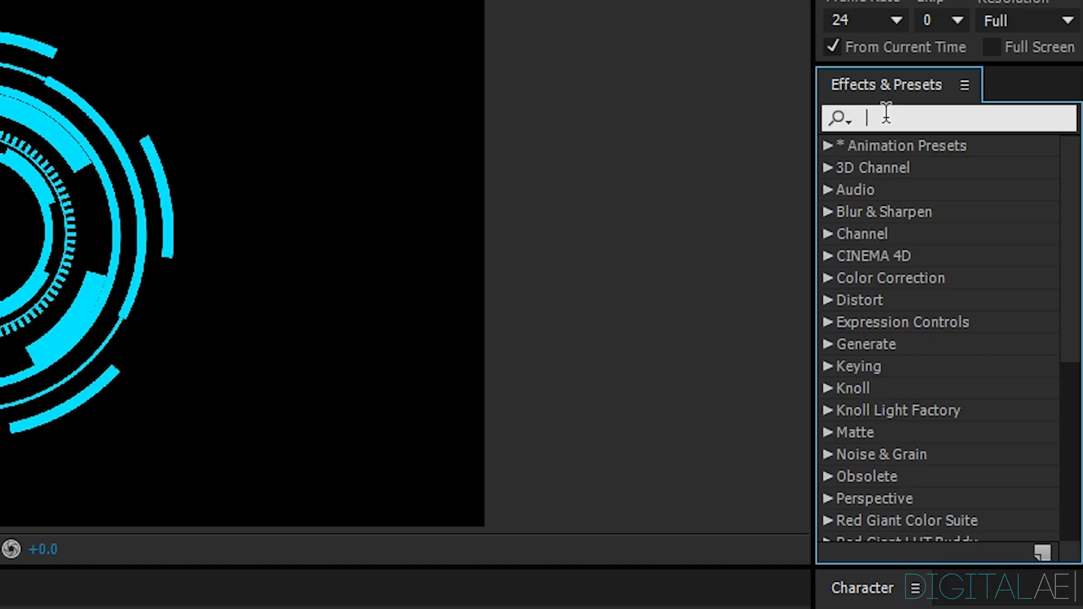
click(997, 153)
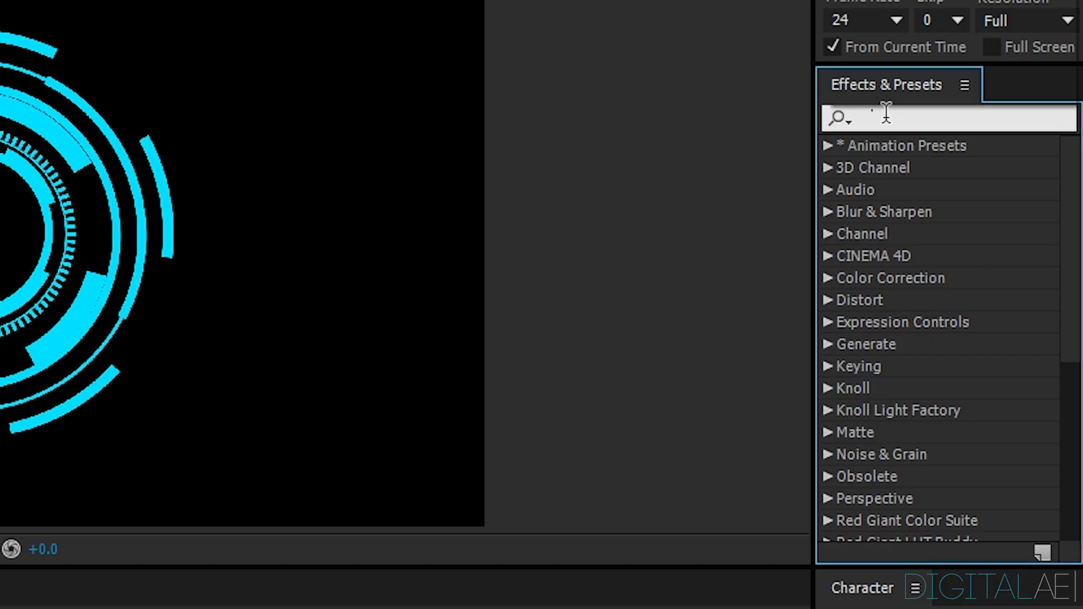
text(fast b)
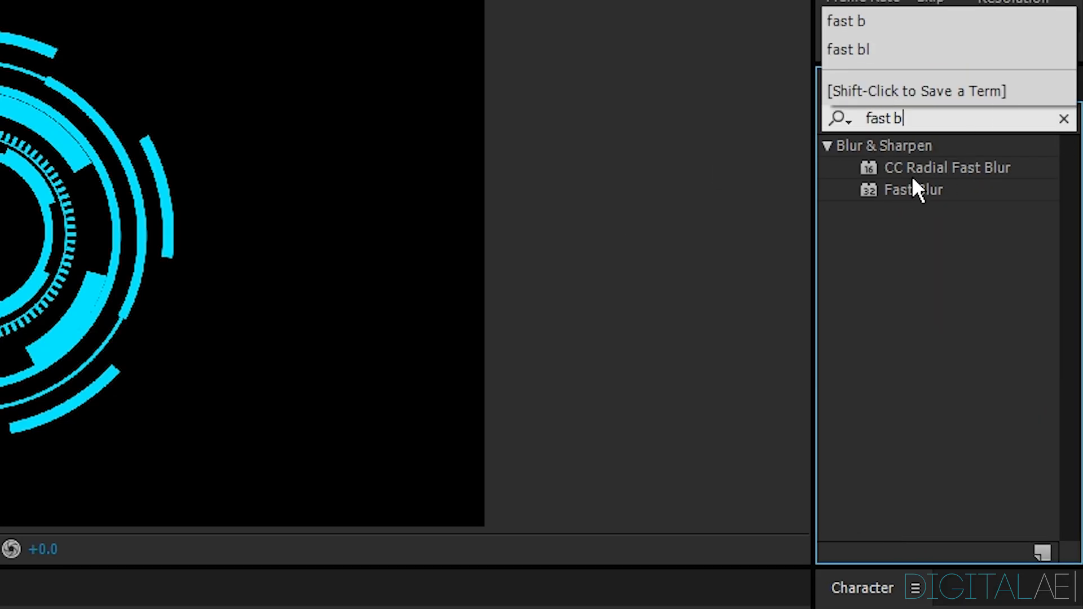
click(913, 188)
drag(913, 190, 110, 490)
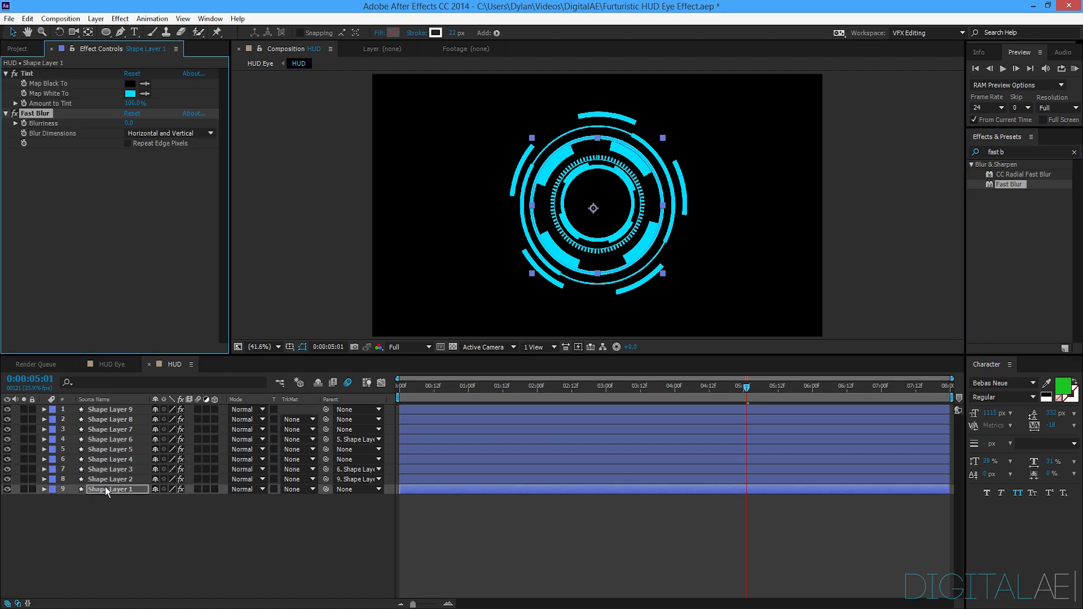
Set the Fast Blur's Blurriness on Shape Layer 1 to 2.
click(130, 122)
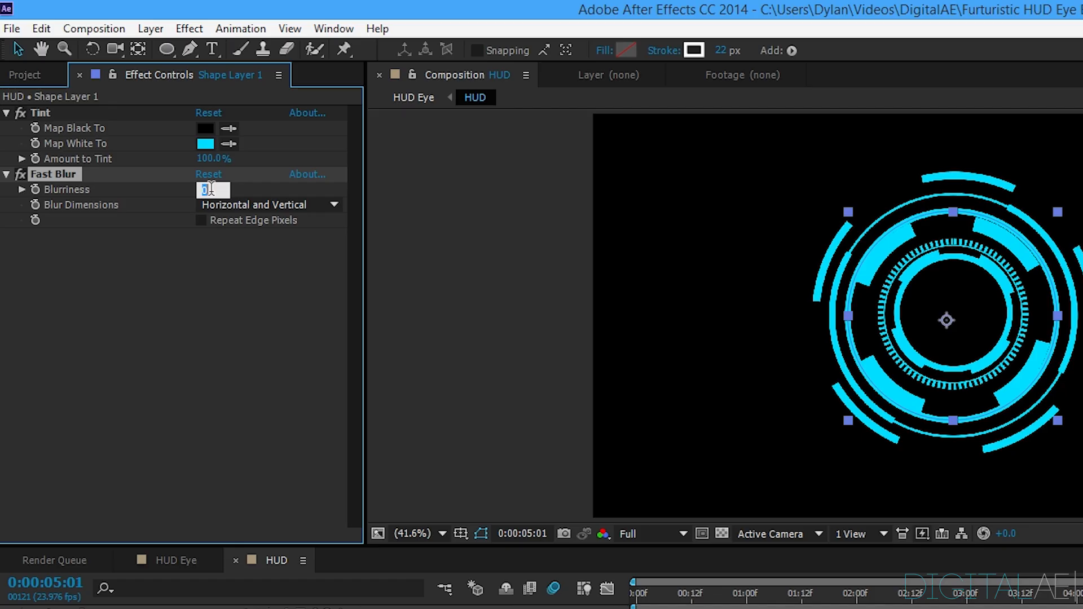
text(2)
click(116, 338)
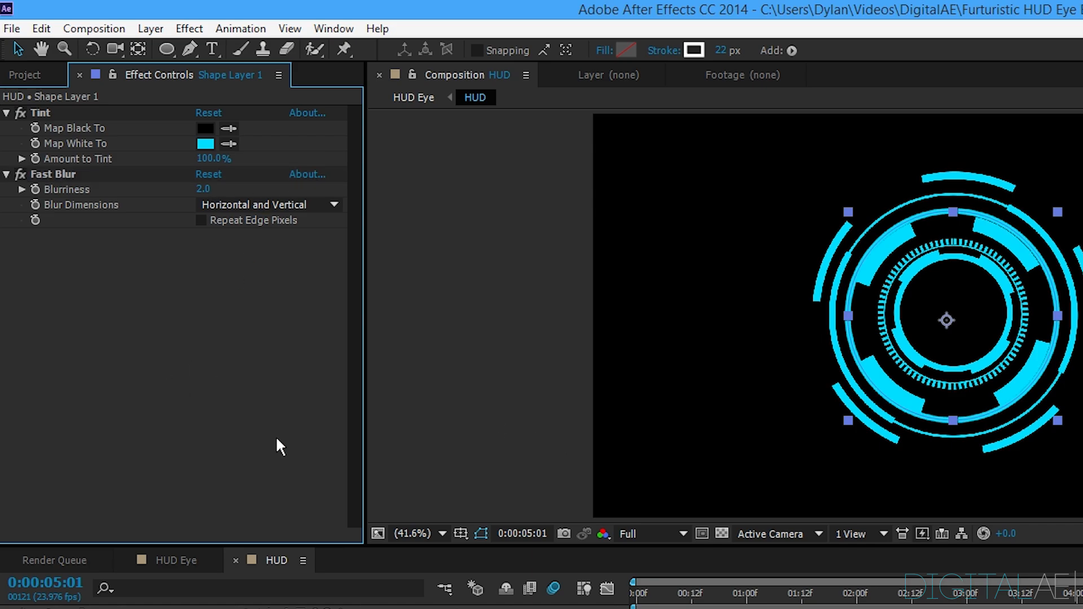
Raise Shape Layer 1's Fast Blur Blurriness to 11.
click(679, 607)
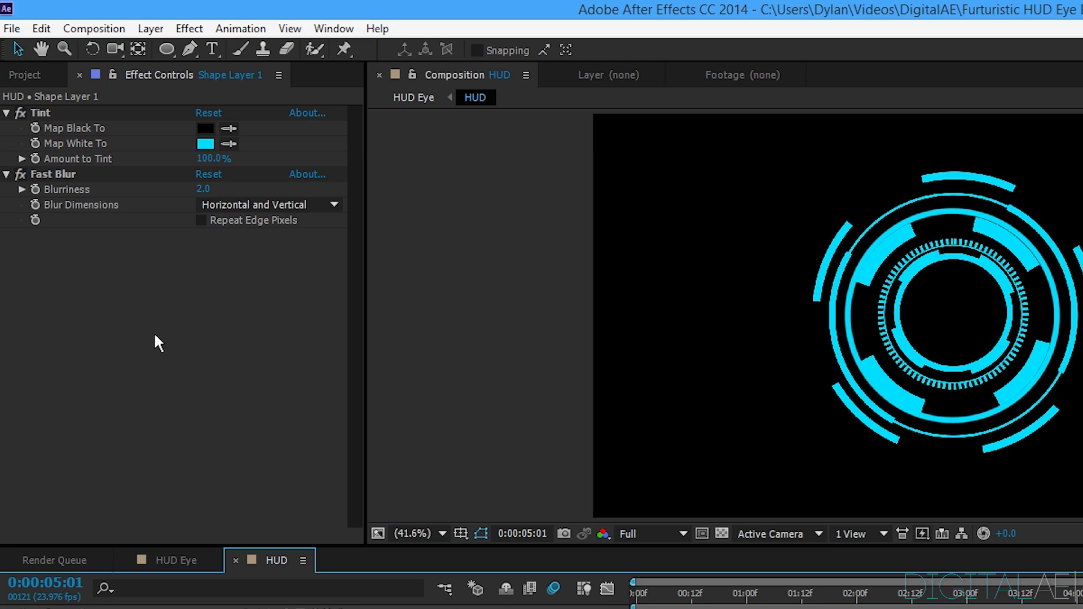
click(204, 194)
drag(203, 191, 207, 193)
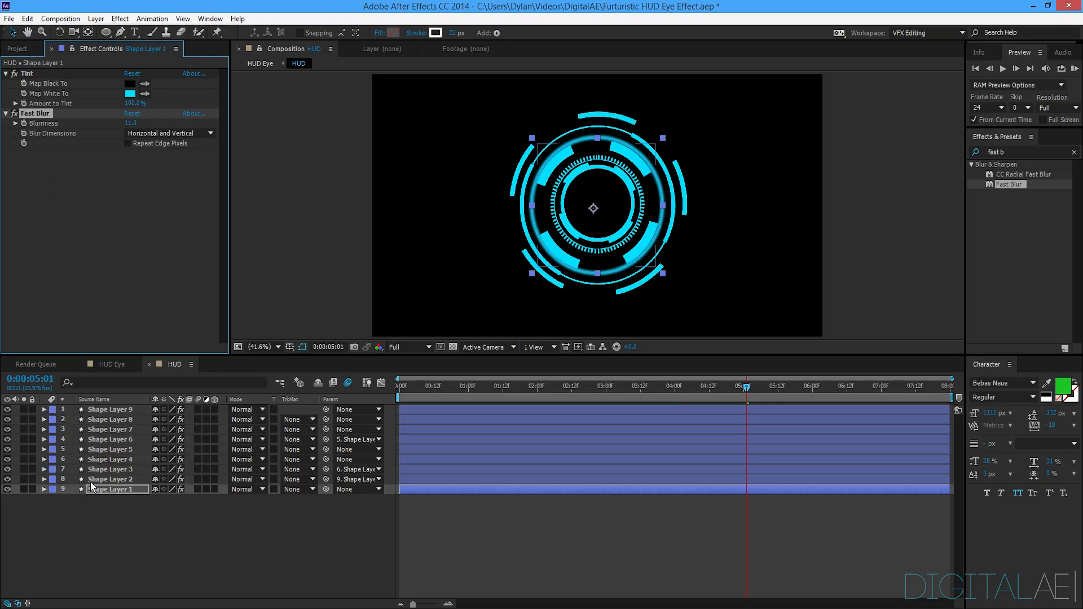
Apply the same Fast Blur to Shape Layers 2 through 9 and view the softened rings in the HUD Eye composition.
click(93, 480)
shift+click(116, 408)
key(ctrl+alt+shift+e)
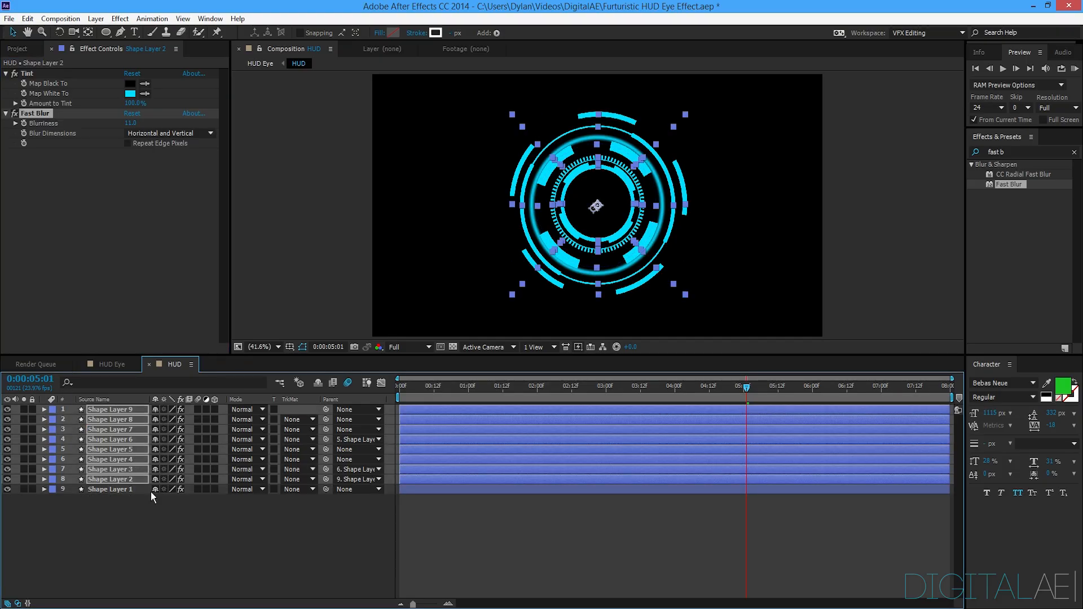
click(155, 546)
click(127, 362)
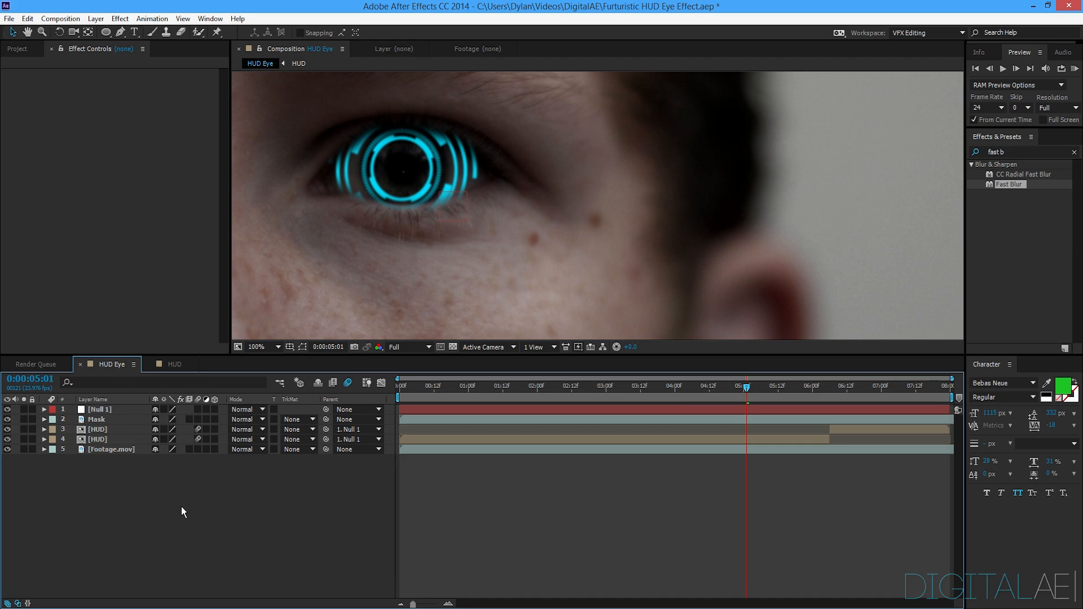
scroll(313, 183, down, 1)
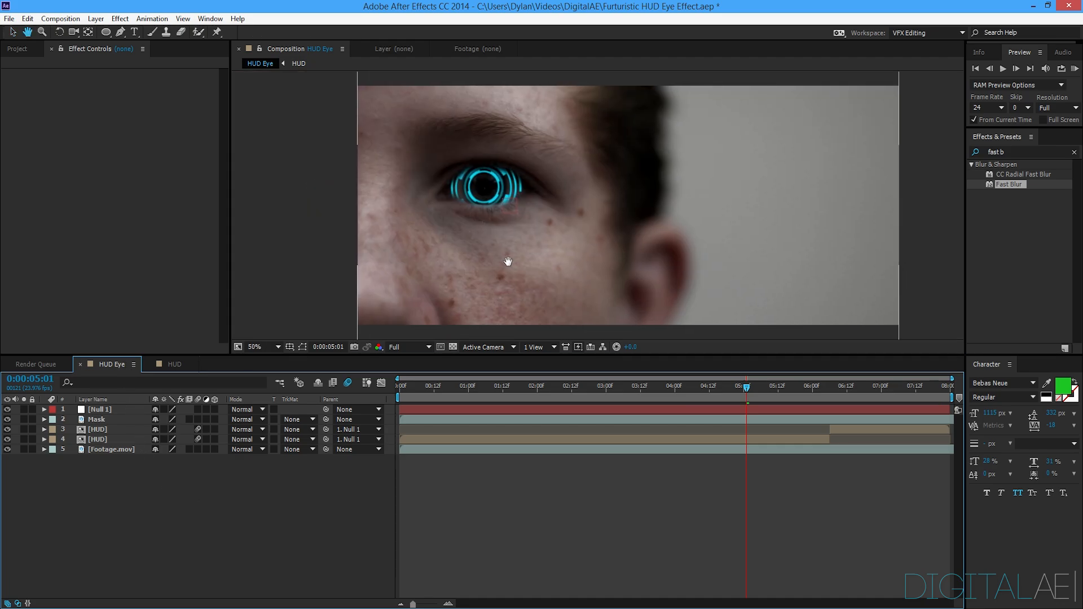
Fit the HUD Eye composition in the viewer and apply the Stylize Glow effect to the lower HUD layer.
click(261, 347)
click(268, 374)
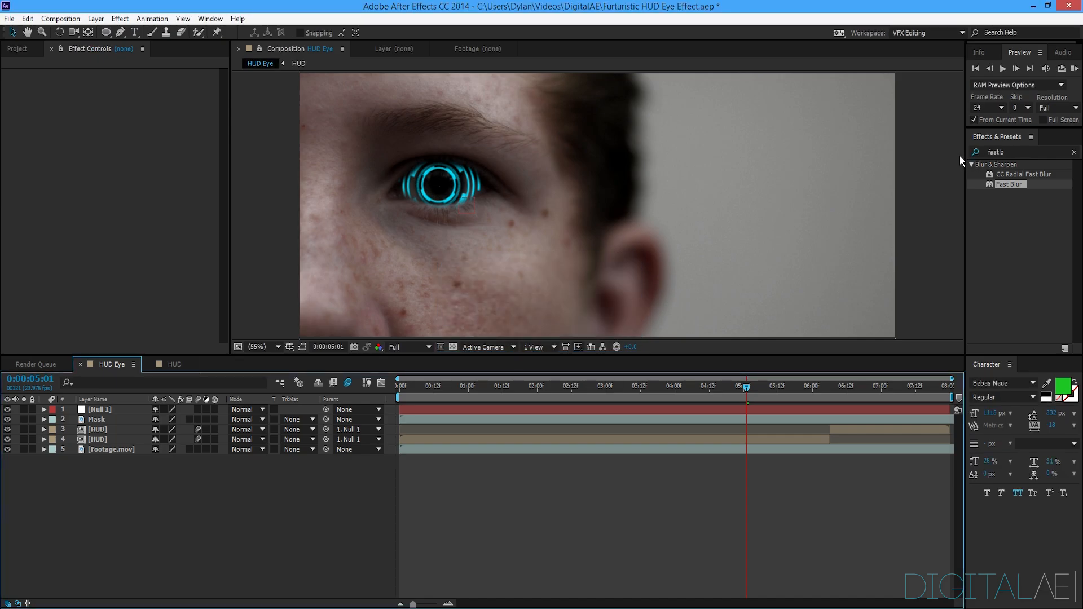
drag(1014, 154, 957, 160)
text(glow)
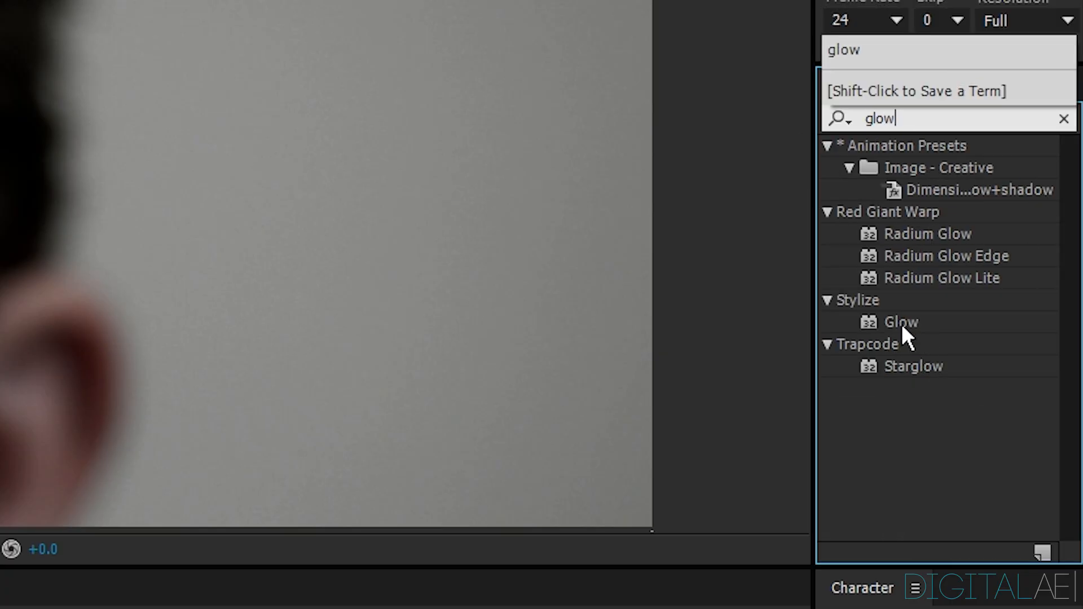
drag(901, 324, 446, 200)
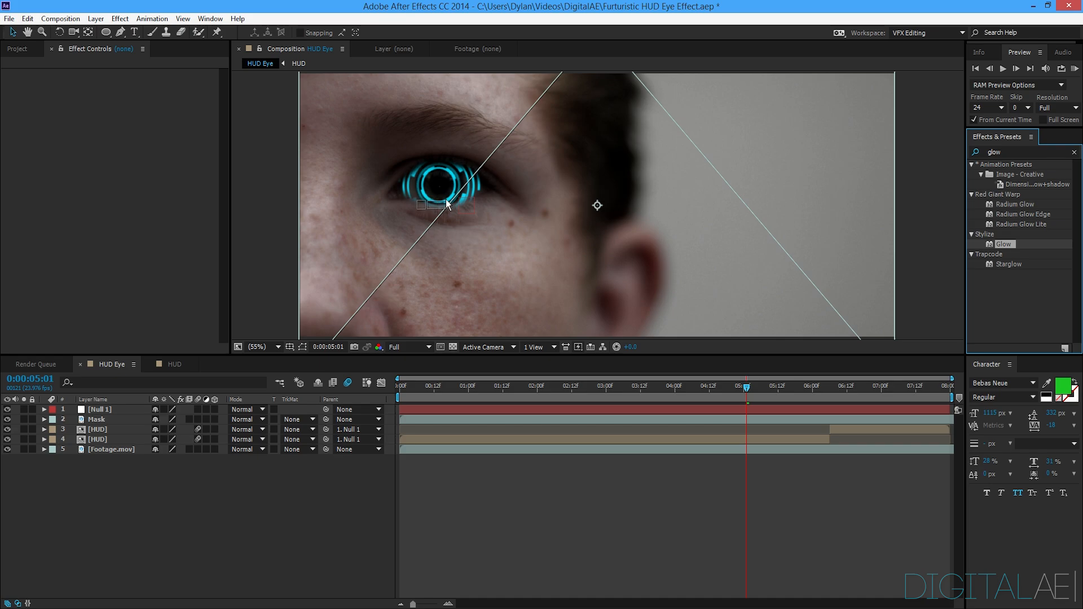
drag(396, 289, 115, 439)
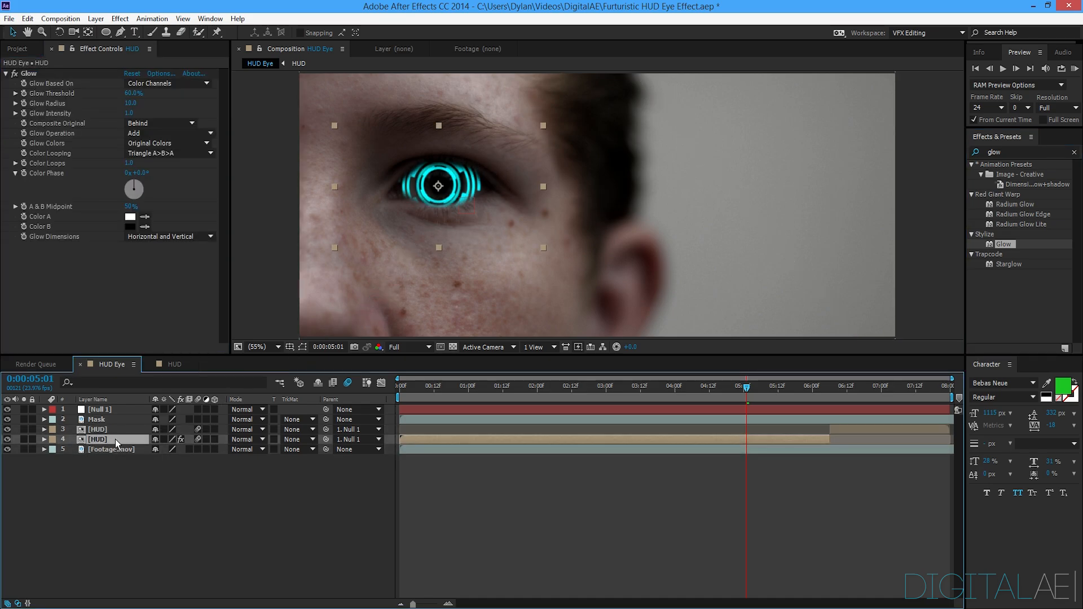
Base the Glow on the Alpha Channel, composite the original On Top and set Glow Colors to A & B Colors.
click(151, 83)
click(154, 94)
click(158, 127)
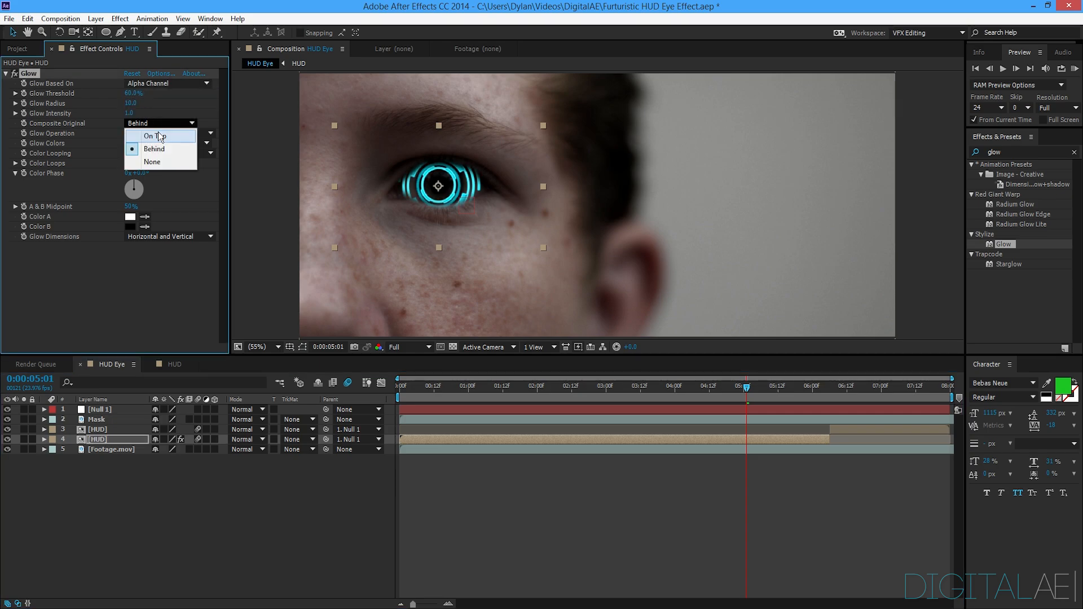
click(159, 133)
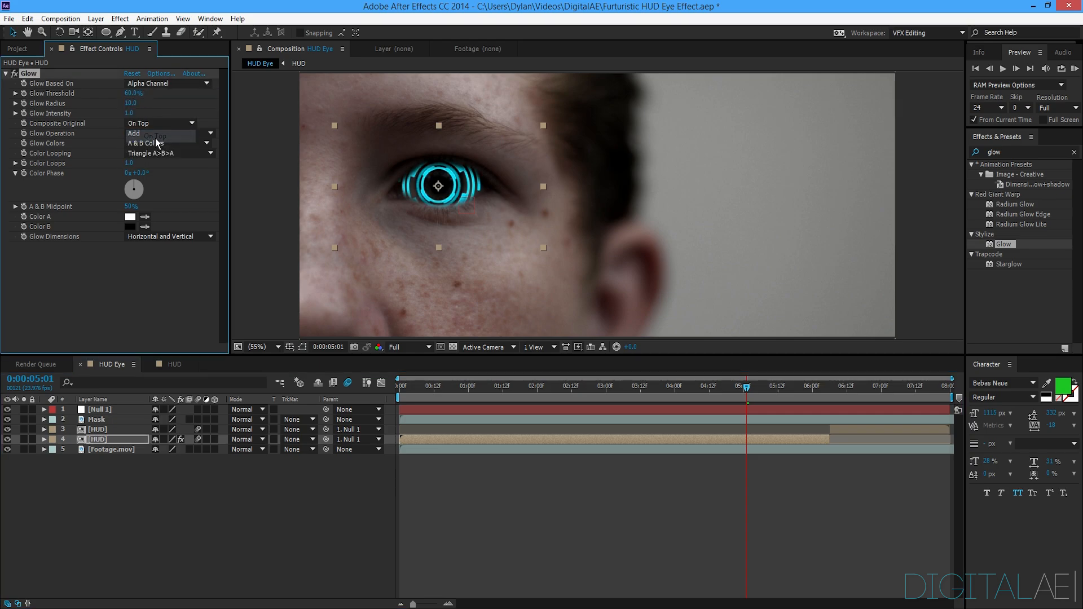
Set the Glow's Color A to a light blue and its Color B to the saturated blue 00BAFF.
click(129, 217)
drag(397, 401, 397, 384)
drag(361, 341, 346, 318)
click(485, 320)
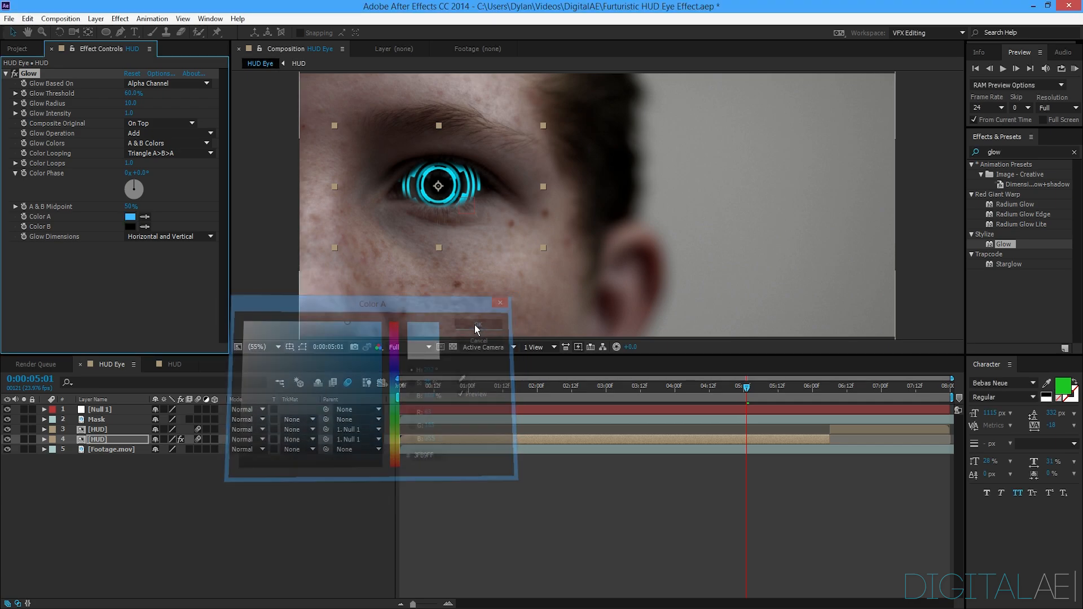
click(132, 227)
drag(394, 389, 399, 389)
drag(359, 345, 424, 282)
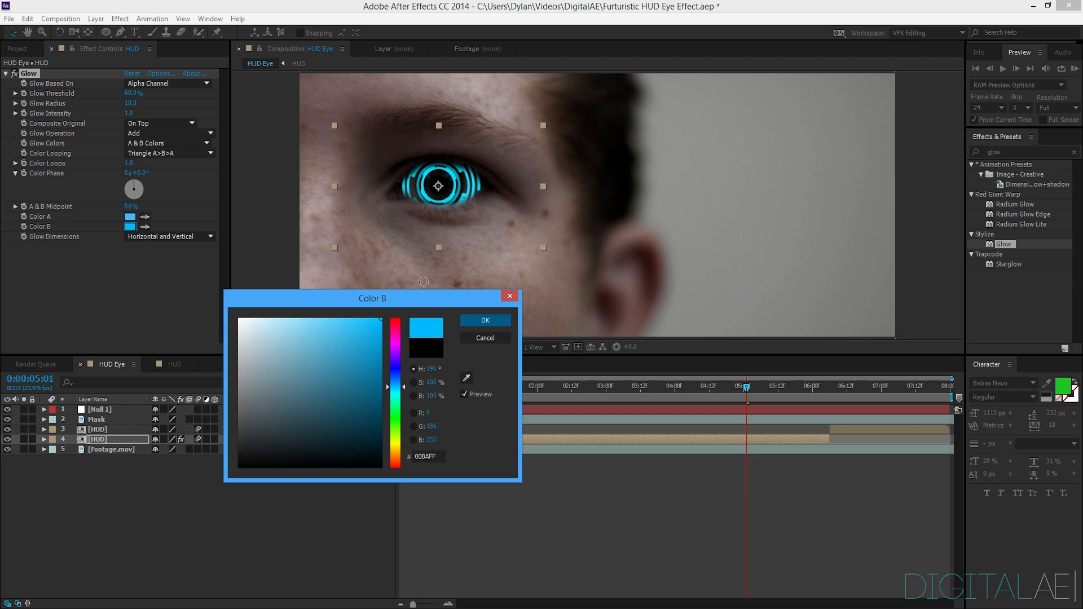
click(477, 320)
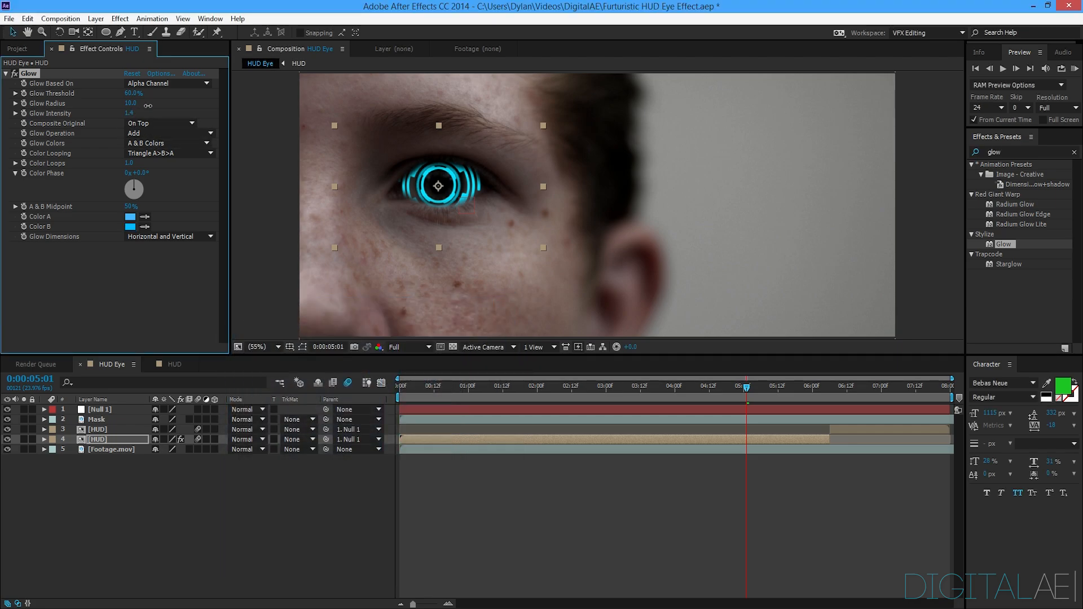
Set the Glow Radius to 339 with a Glow Intensity of 1.0 and check the glowing eye.
drag(133, 108, 294, 97)
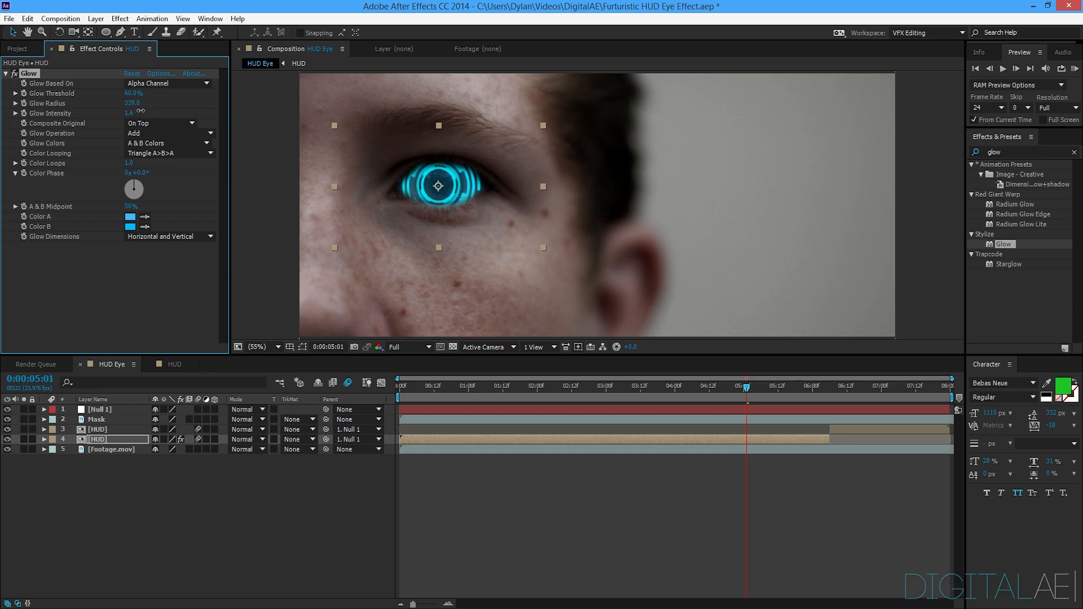
drag(108, 116, 103, 118)
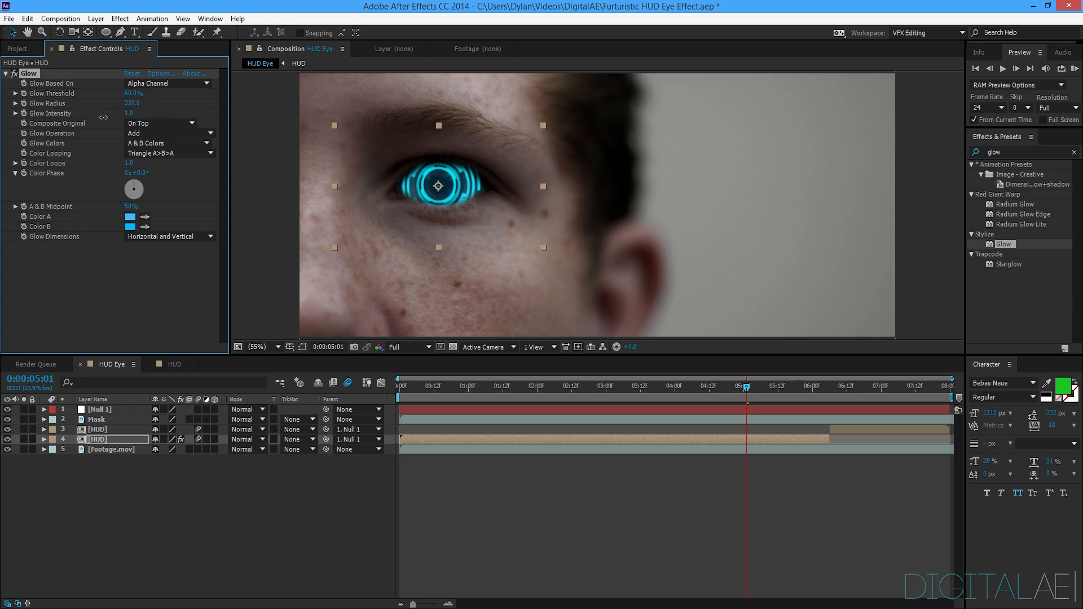
click(327, 539)
drag(432, 246, 463, 221)
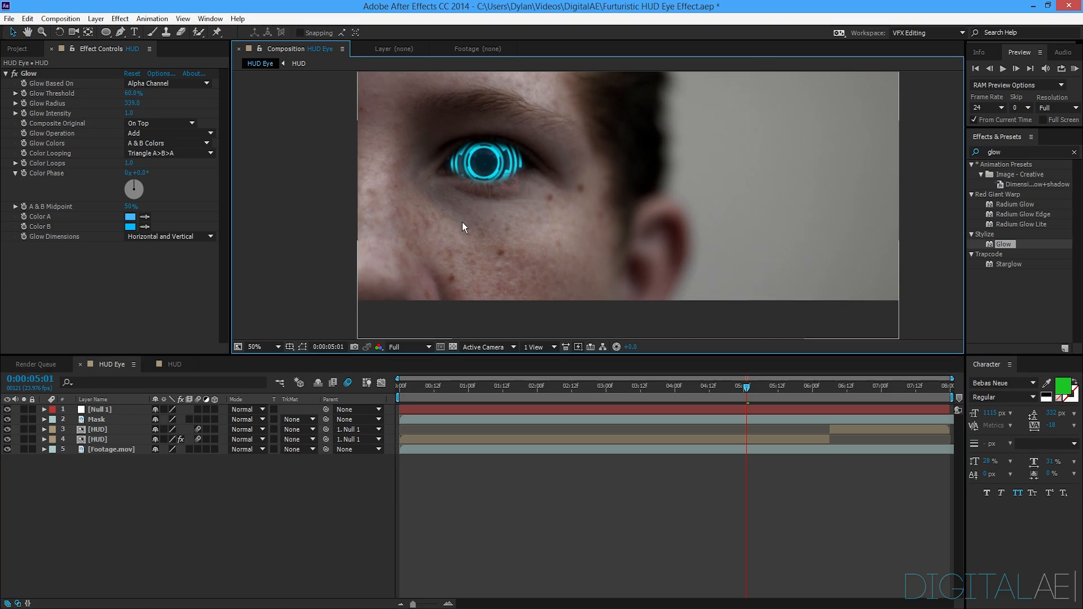
scroll(462, 222, up, 2)
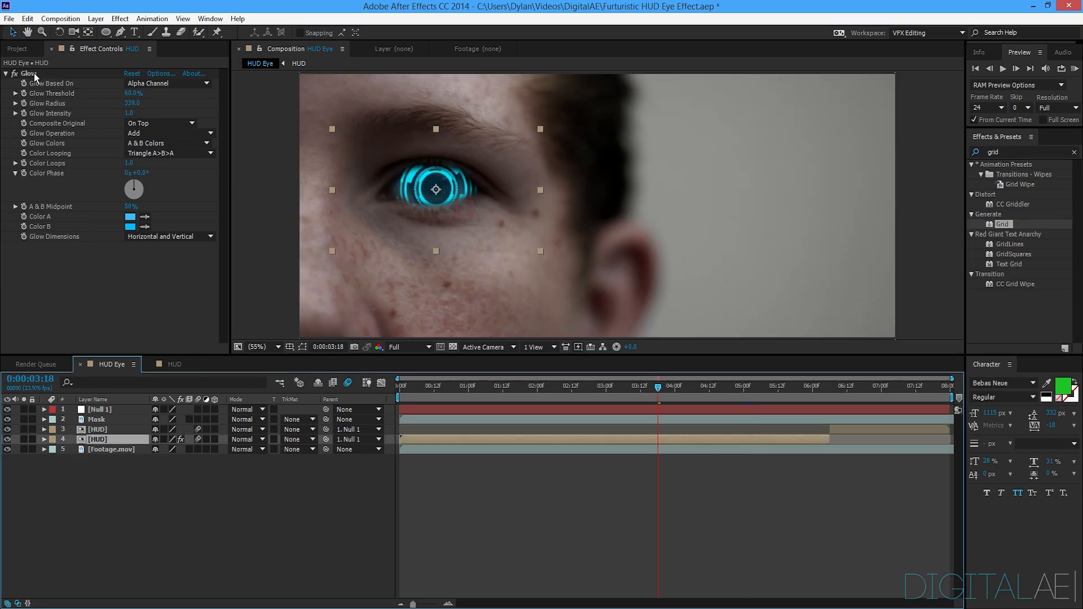
Copy the Glow effect from the lower HUD layer onto the upper HUD layer.
click(29, 74)
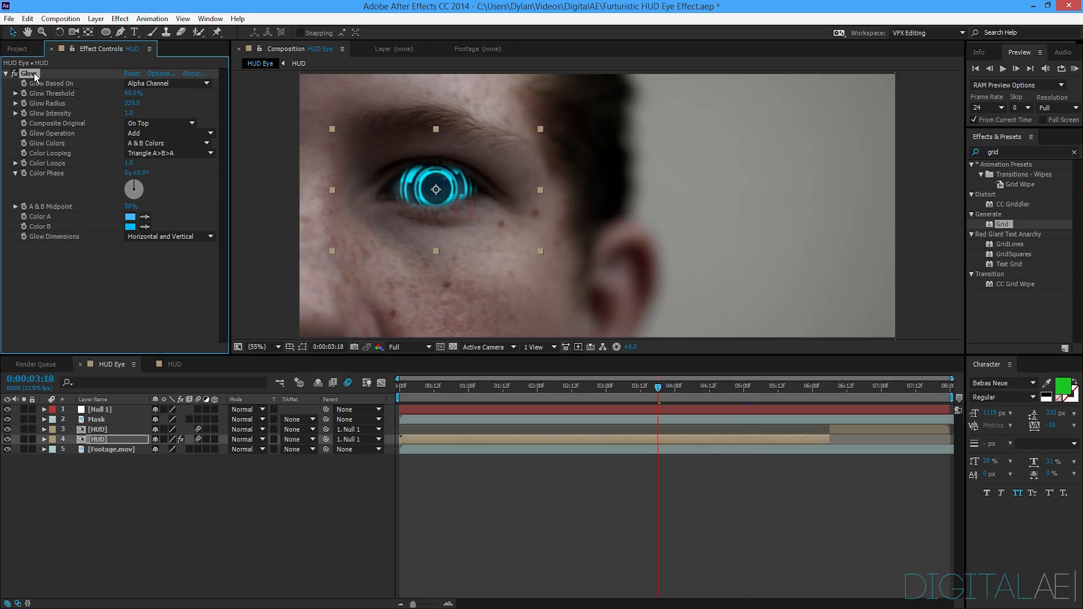
click(855, 430)
key(ctrl+v)
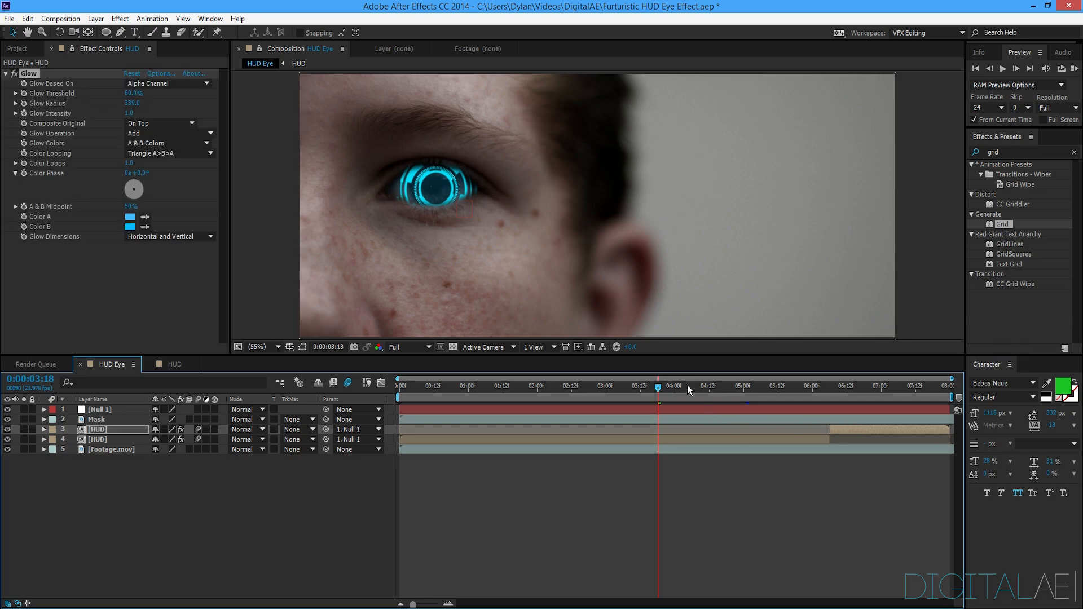
click(140, 553)
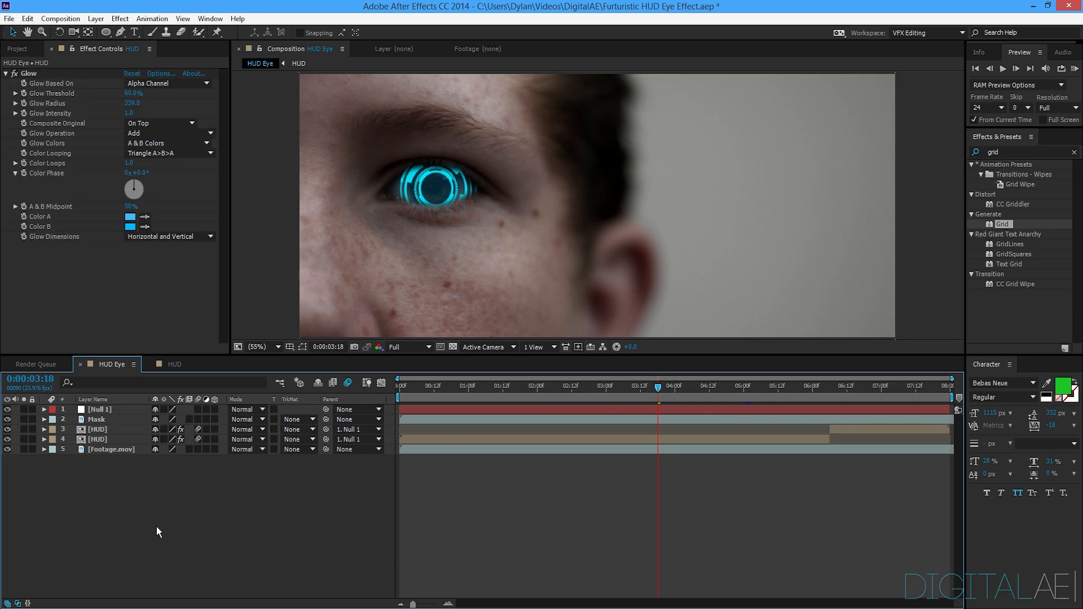
Open the HUD composition and create a 1920 x 1080 px solid named Grid.
double_click(106, 435)
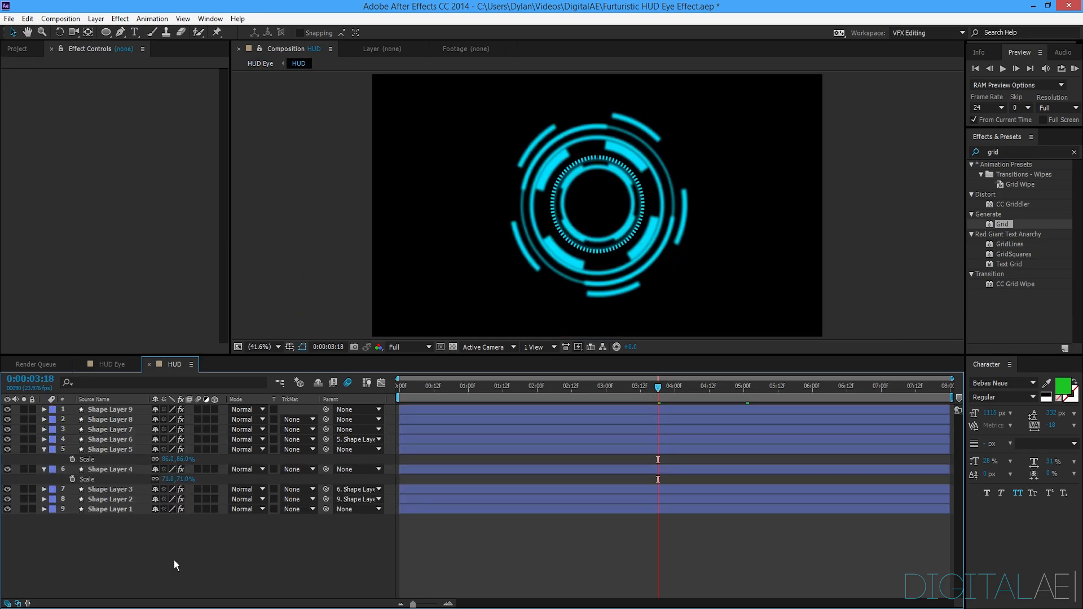
key(ctrl+y)
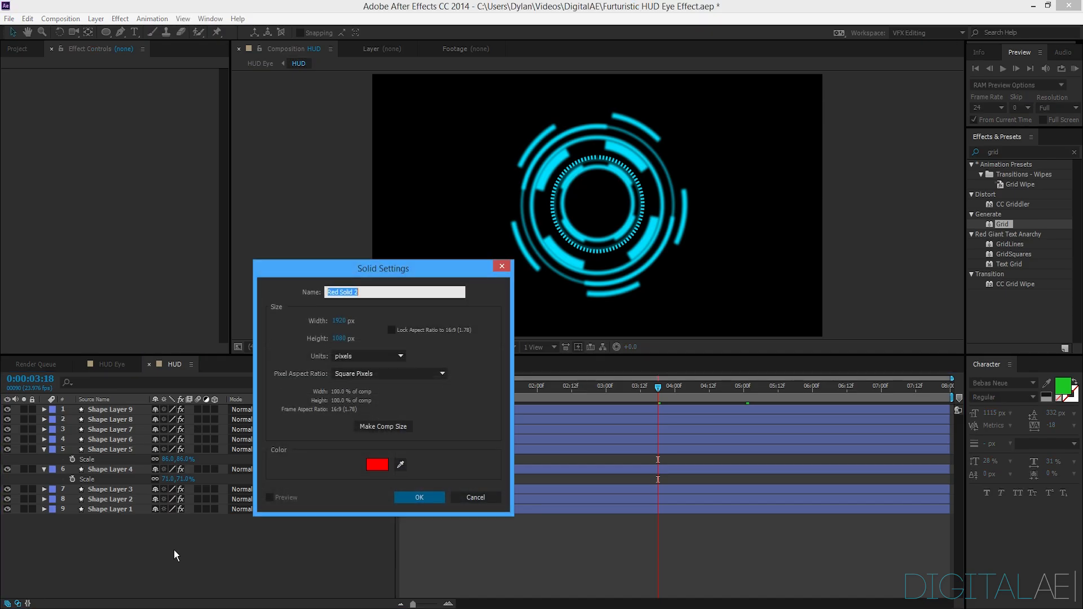
key(BackSpace)
text(Griod)
key(BackSpace)
key(BackSpace)
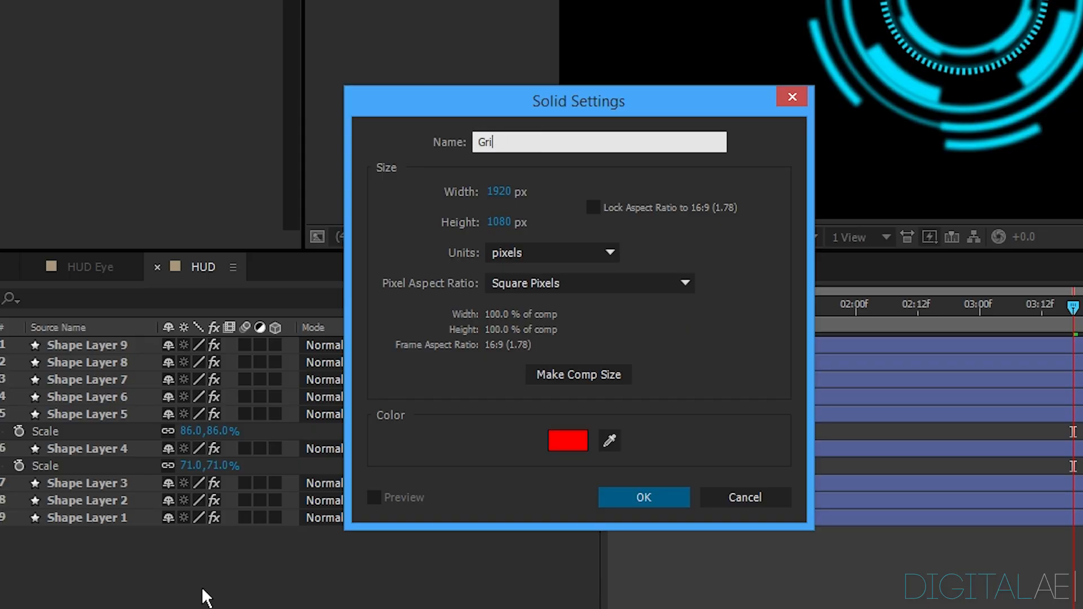
text(d)
key(Return)
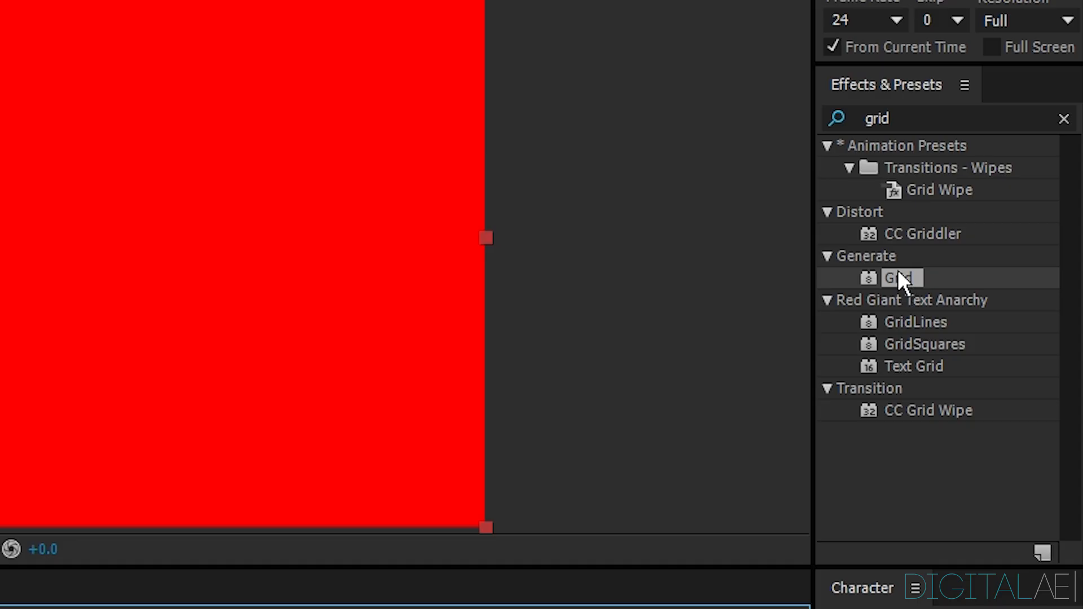
Apply the Generate Grid effect to the Grid solid and place the solid beneath all the shape layers.
click(1007, 224)
drag(909, 276, 110, 556)
click(107, 410)
Size the grid from the Width Slider and set its Width to 31.
click(155, 93)
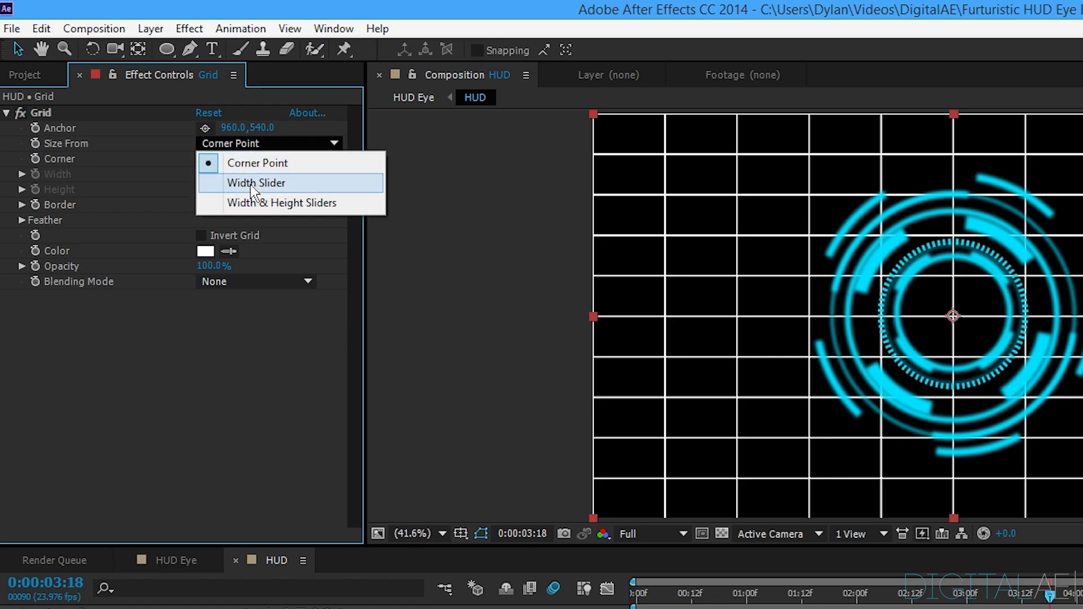
click(250, 185)
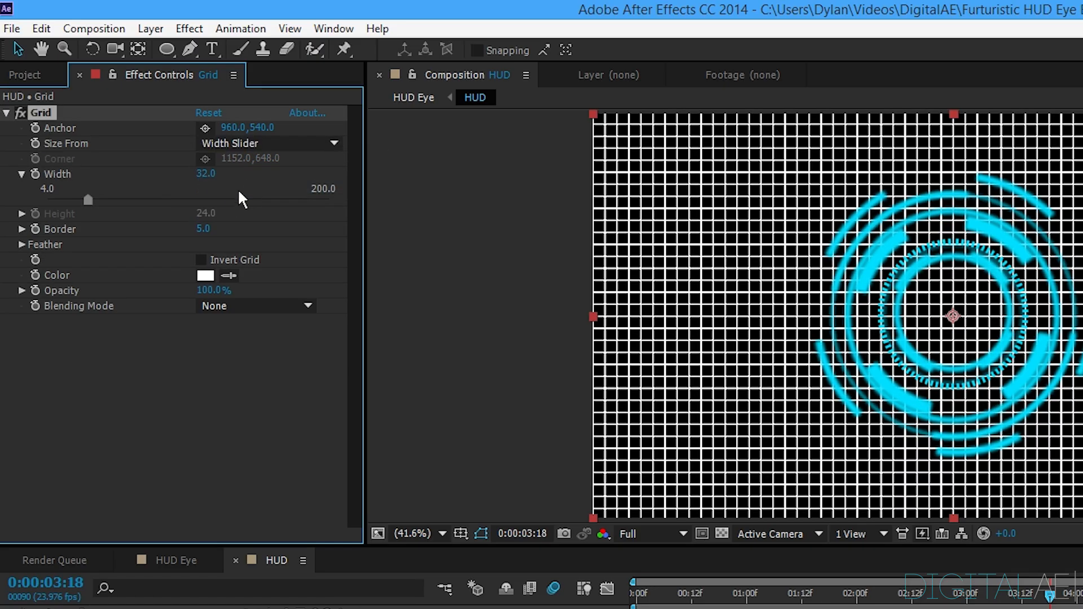
mouse_move(88, 201)
mouse_down()
mouse_move(67, 208)
mouse_move(87, 198)
mouse_up()
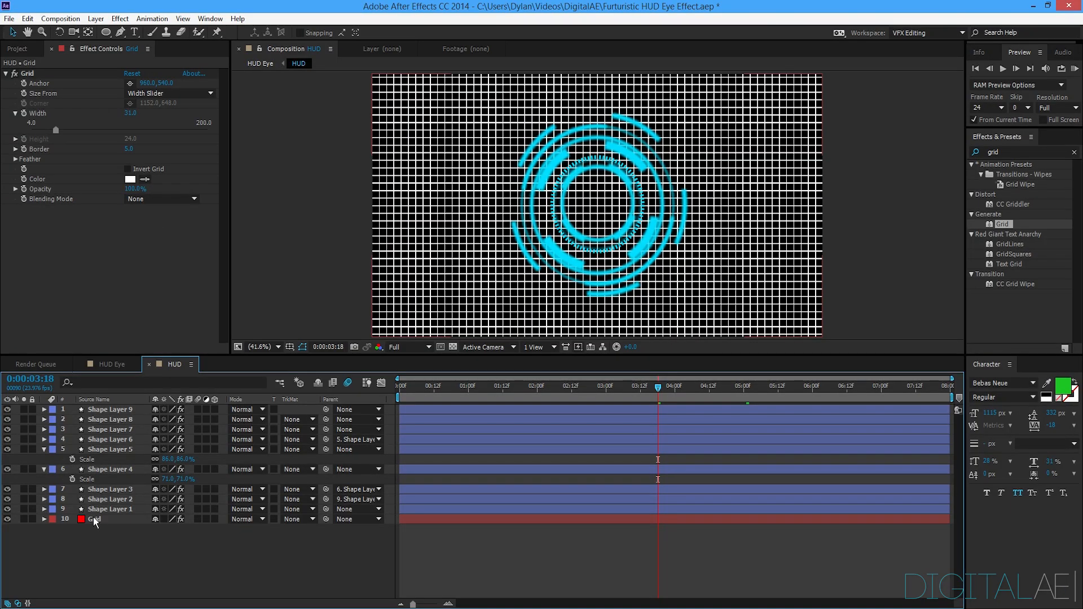
Set the Grid layer's Opacity to 5%.
click(95, 520)
key(t)
click(158, 530)
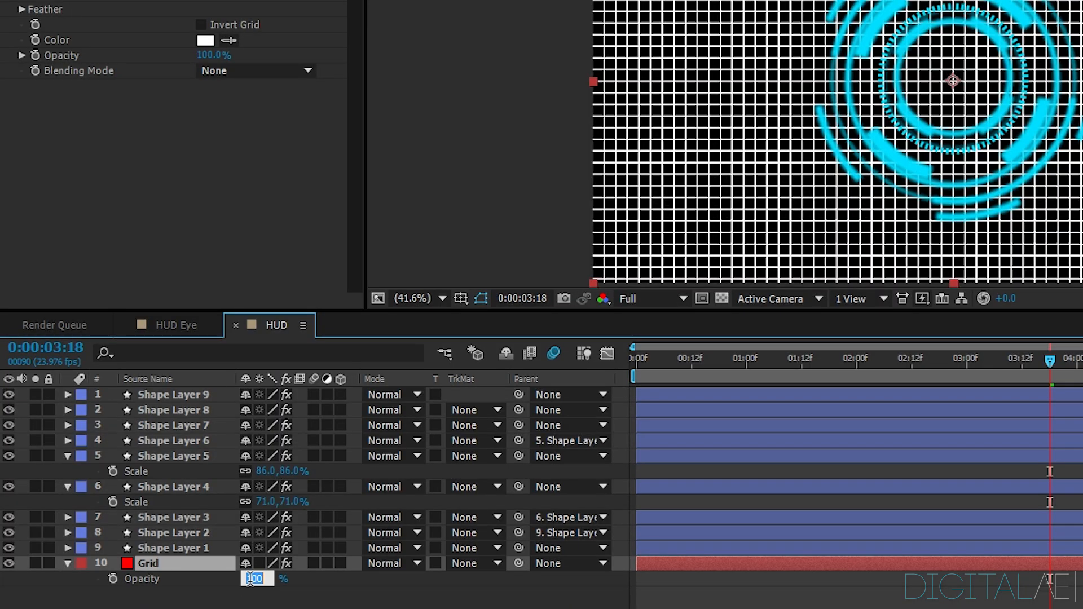
text(5)
key(Return)
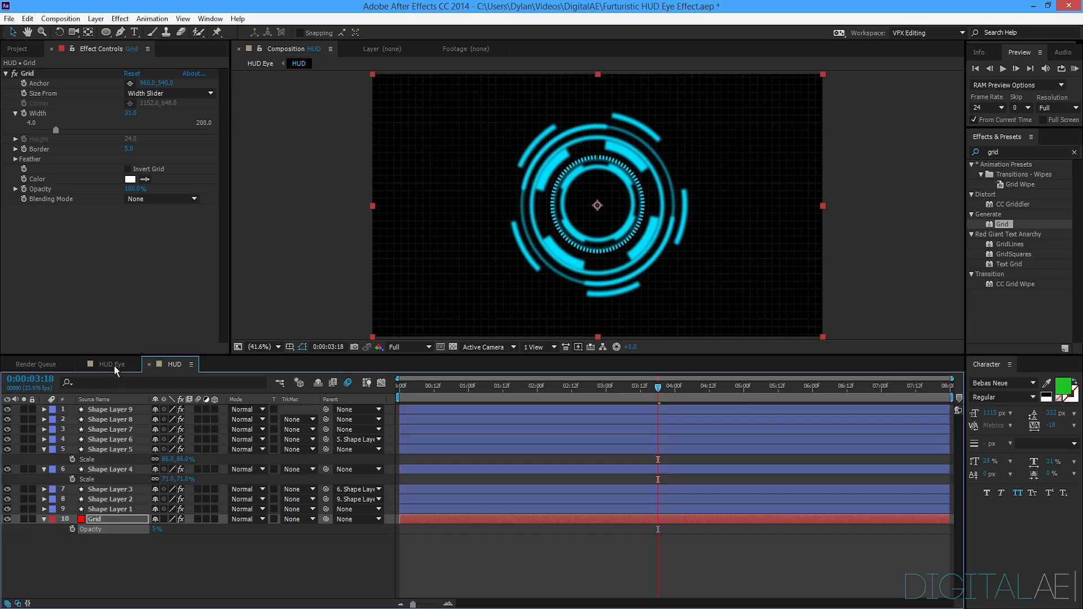
Examine the faint grid inside the eye up close in the HUD Eye composition and fit the frame again.
click(170, 325)
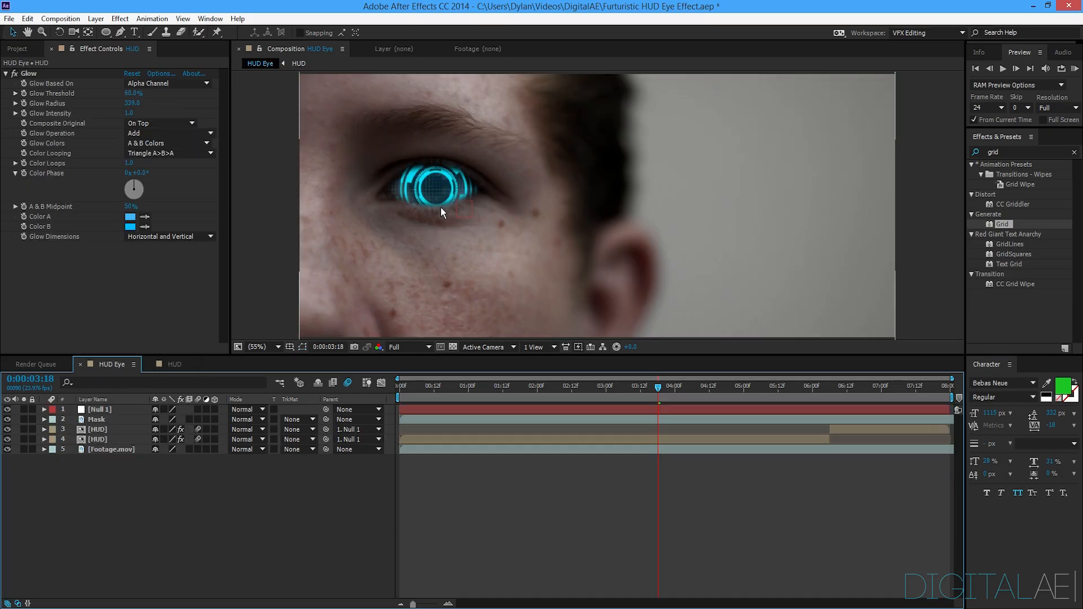
scroll(441, 208, up, 4)
drag(365, 239, 798, 318)
key(v)
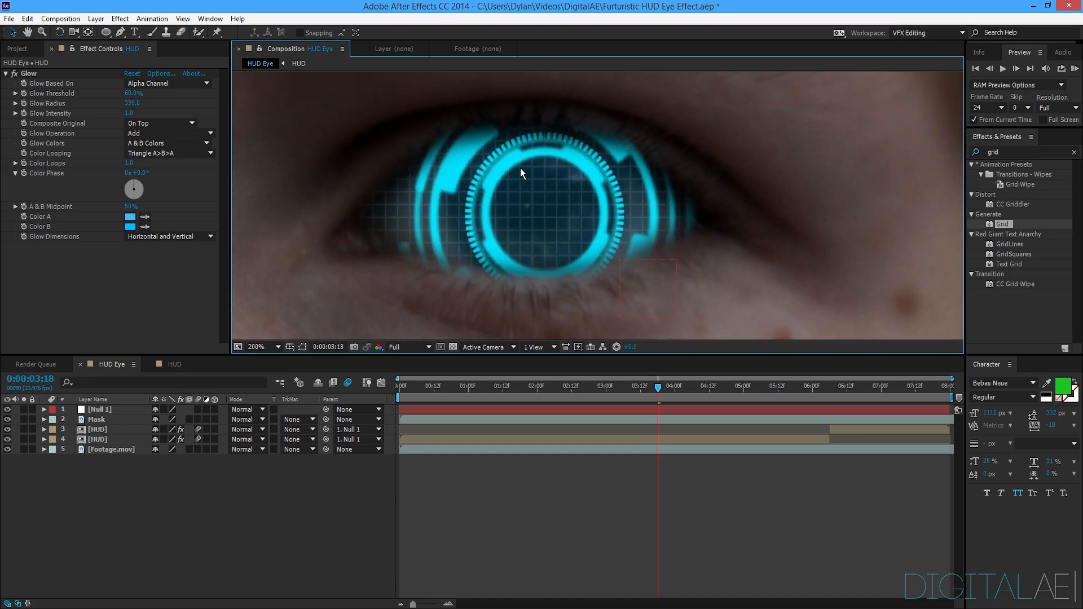
scroll(667, 272, down, 4)
click(260, 347)
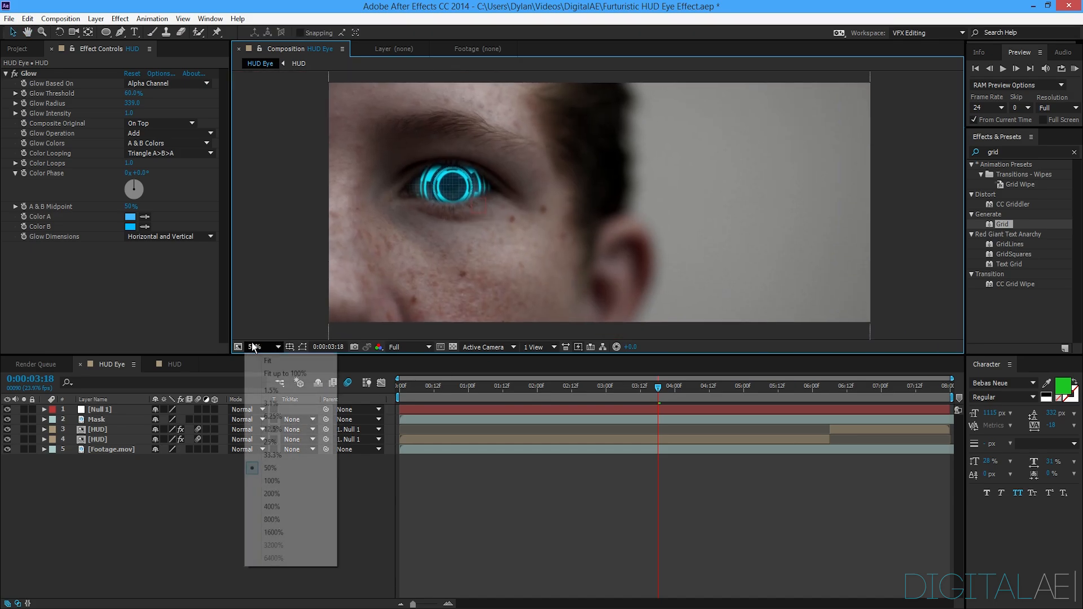
click(263, 375)
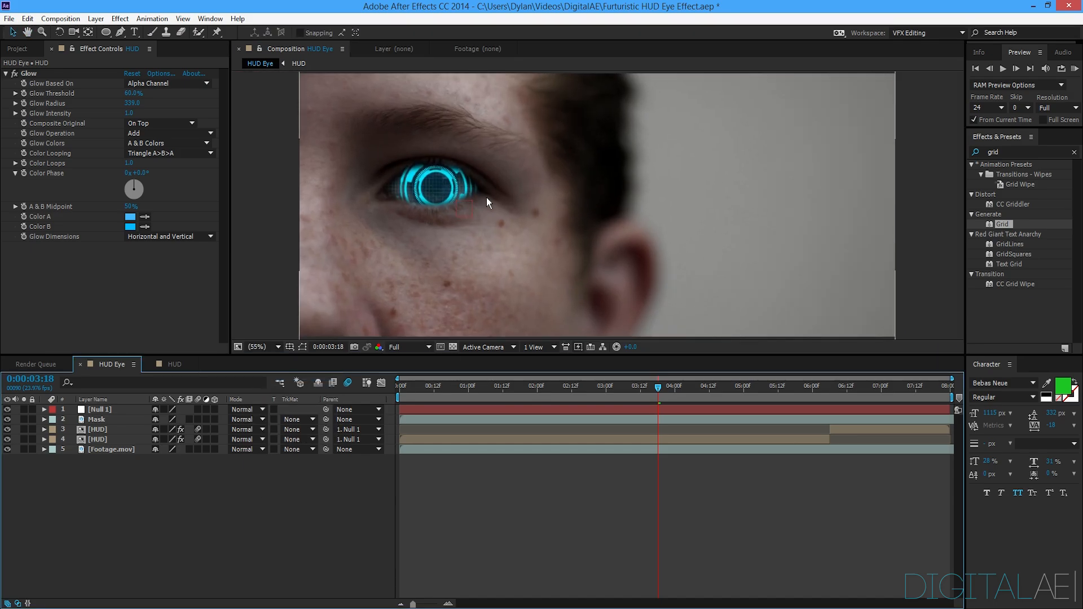
Lower the Opacity of the lower HUD layer to 71%.
click(110, 440)
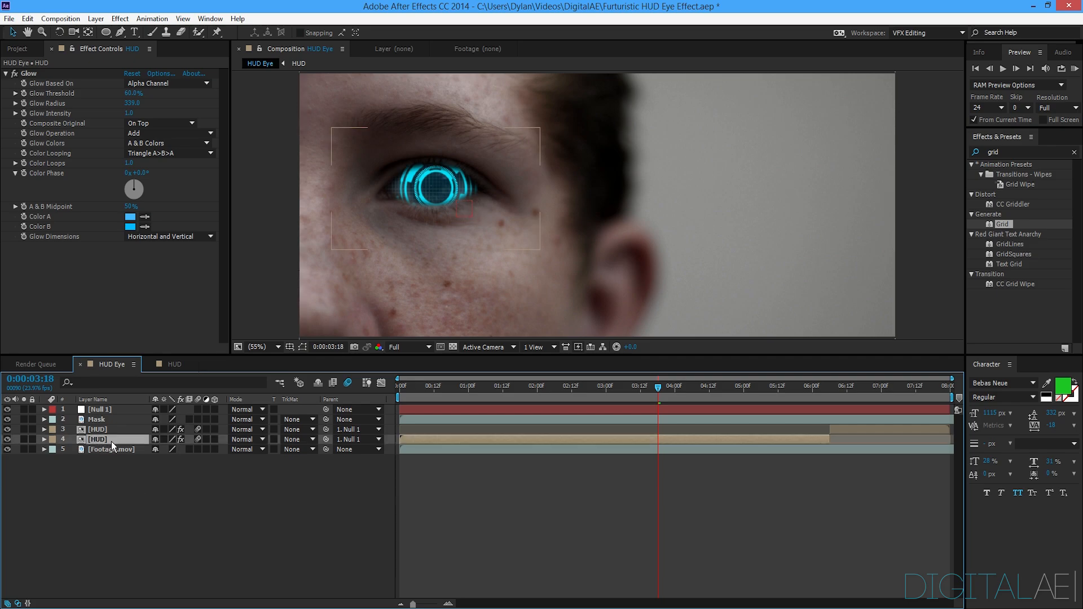
key(t)
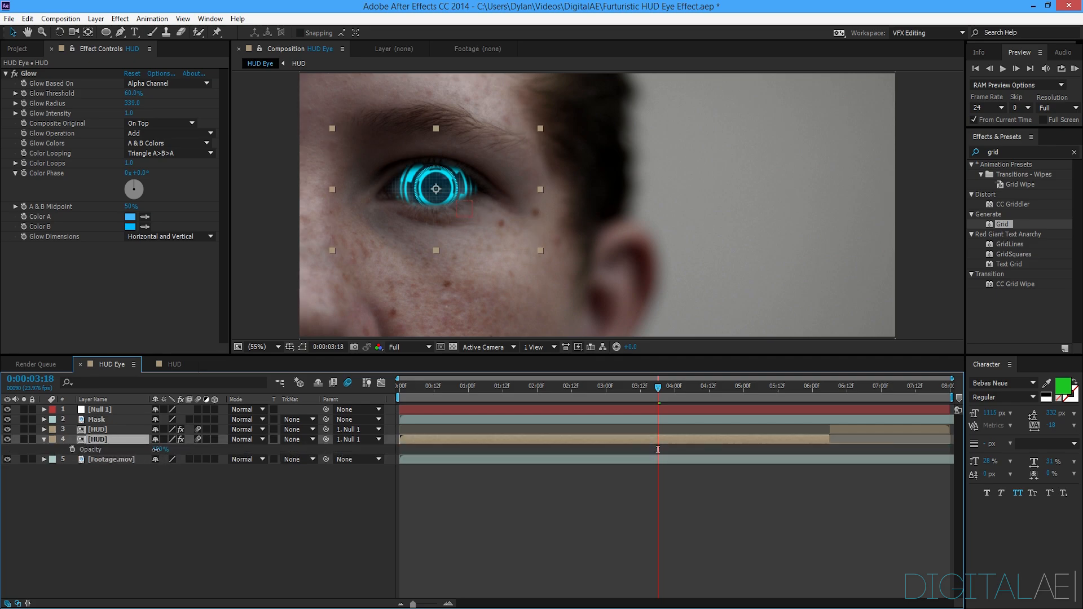
drag(147, 450, 140, 452)
click(186, 524)
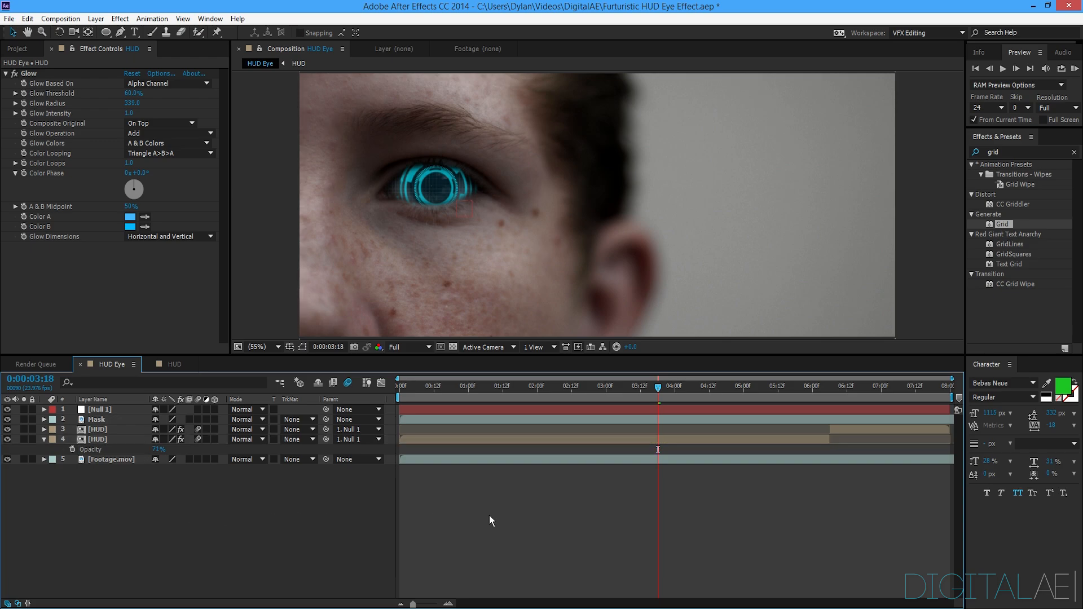
Set the Opacity of the upper HUD layer to 70% and play back the composite.
click(118, 430)
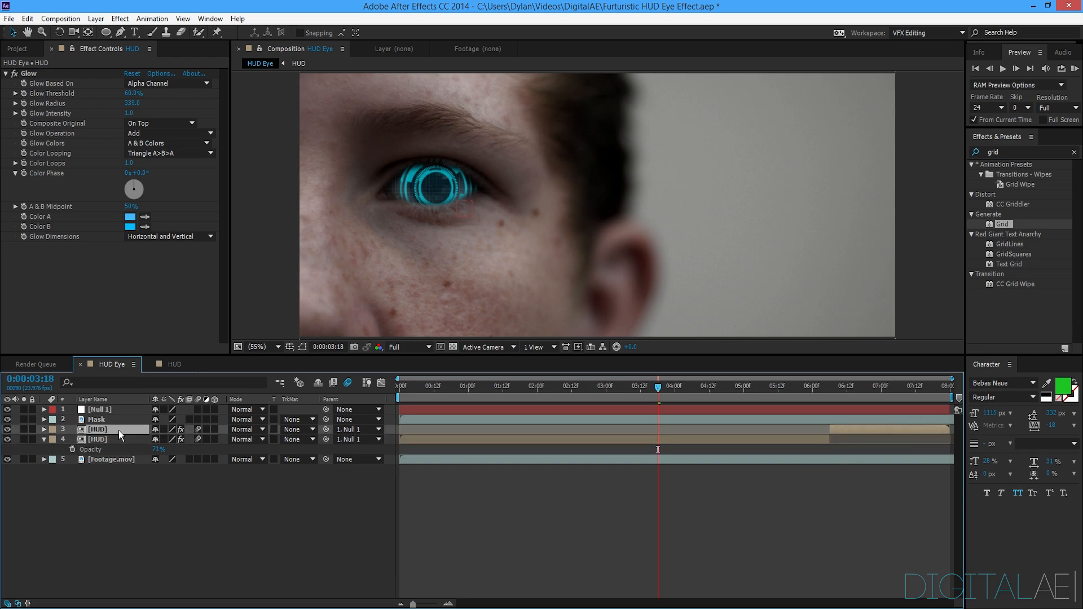
key(t)
click(160, 440)
text(70)
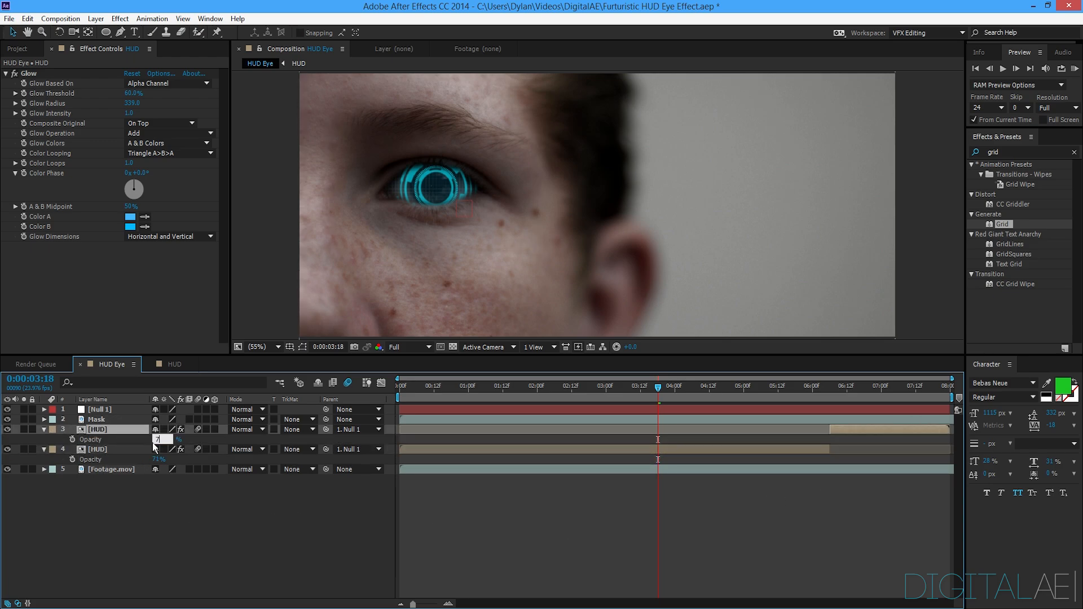
key(Return)
click(289, 534)
key(space)
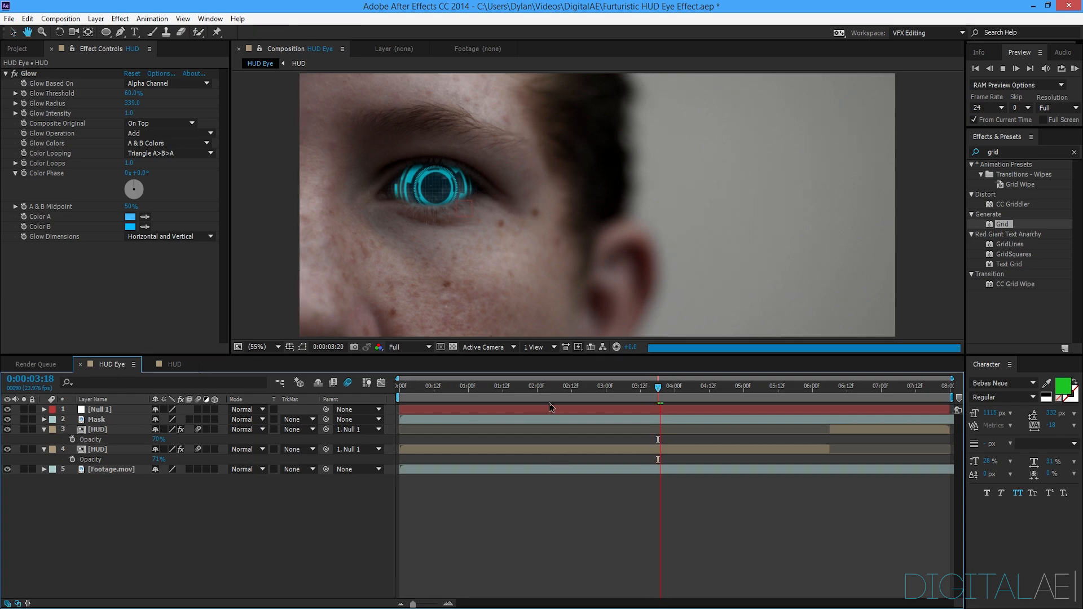
Clear the effects search and collapse both HUD layers in the timeline with the current time back at 0:00:00:00.
click(1075, 154)
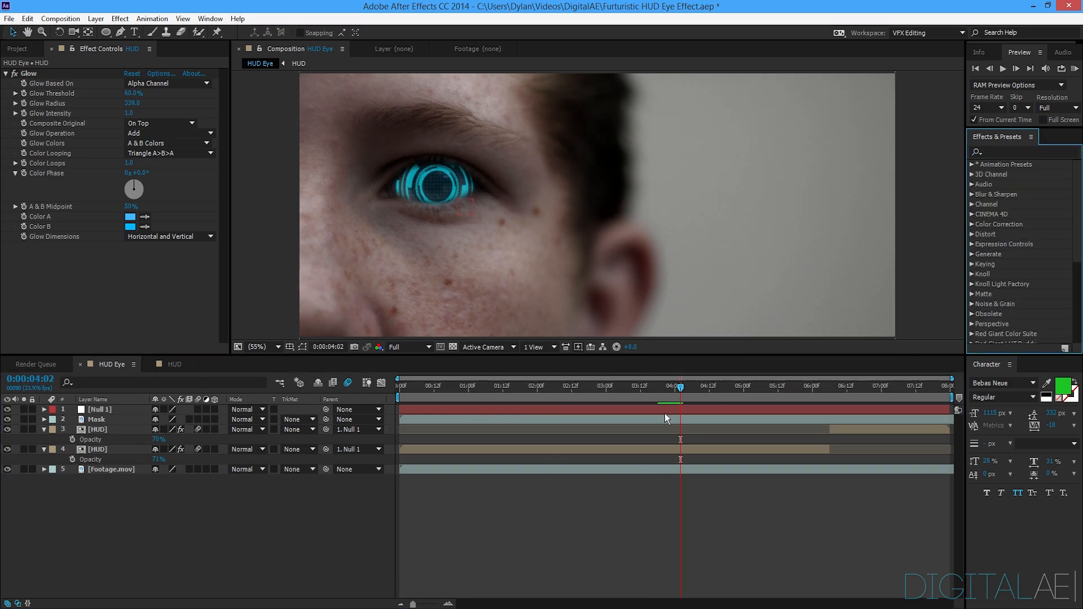
drag(681, 387, 354, 407)
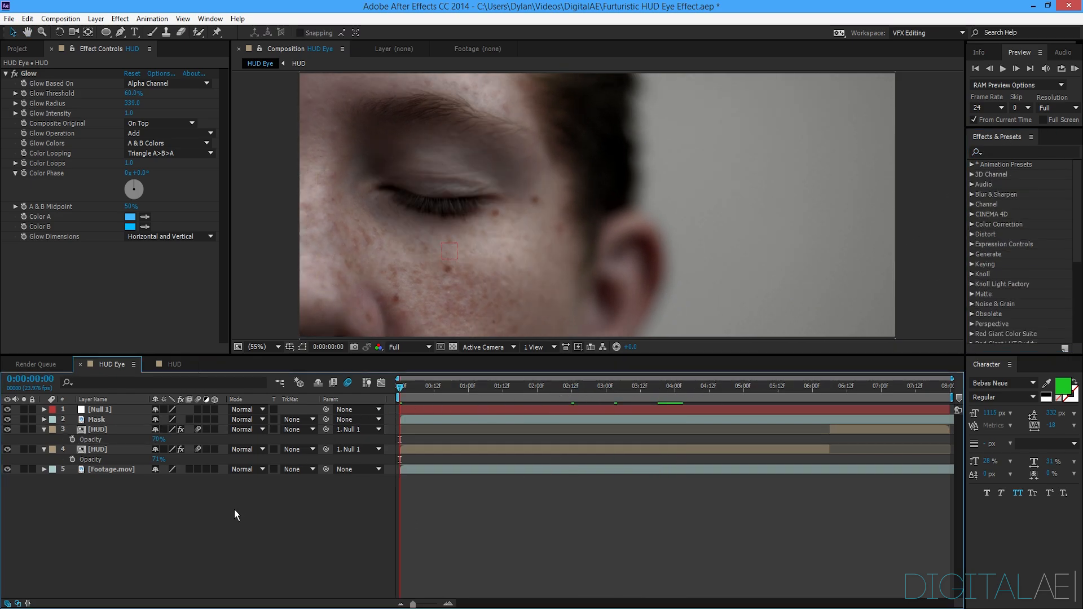
click(43, 429)
click(43, 440)
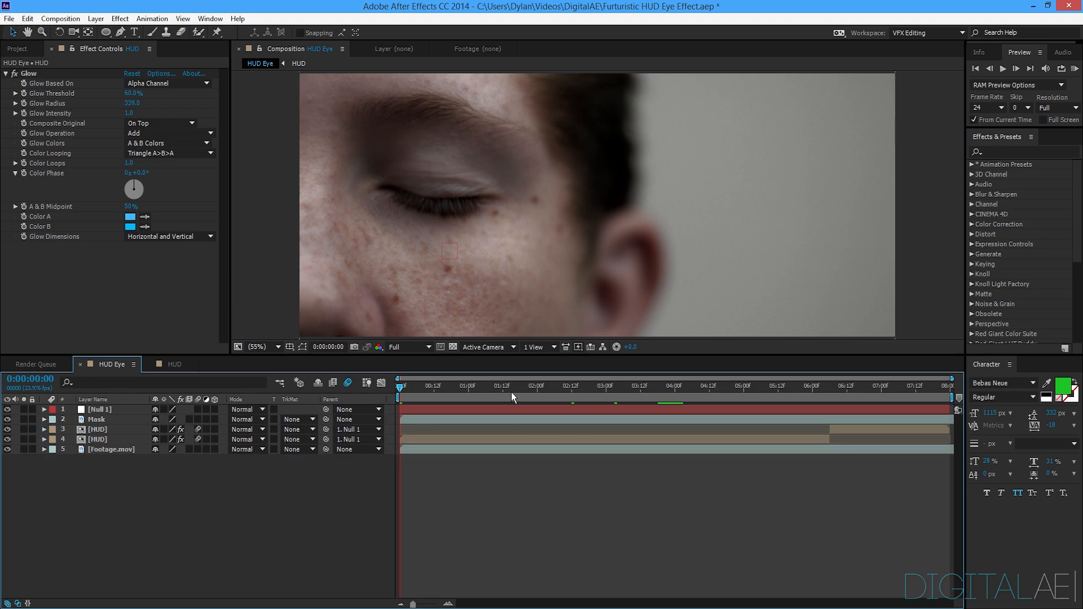
Examine the blended HUD rings on the open eye up close at 0:00:00:21 and fit the whole frame in the viewer again.
mouse_move(456, 382)
mouse_down()
mouse_move(432, 387)
mouse_move(460, 388)
mouse_up()
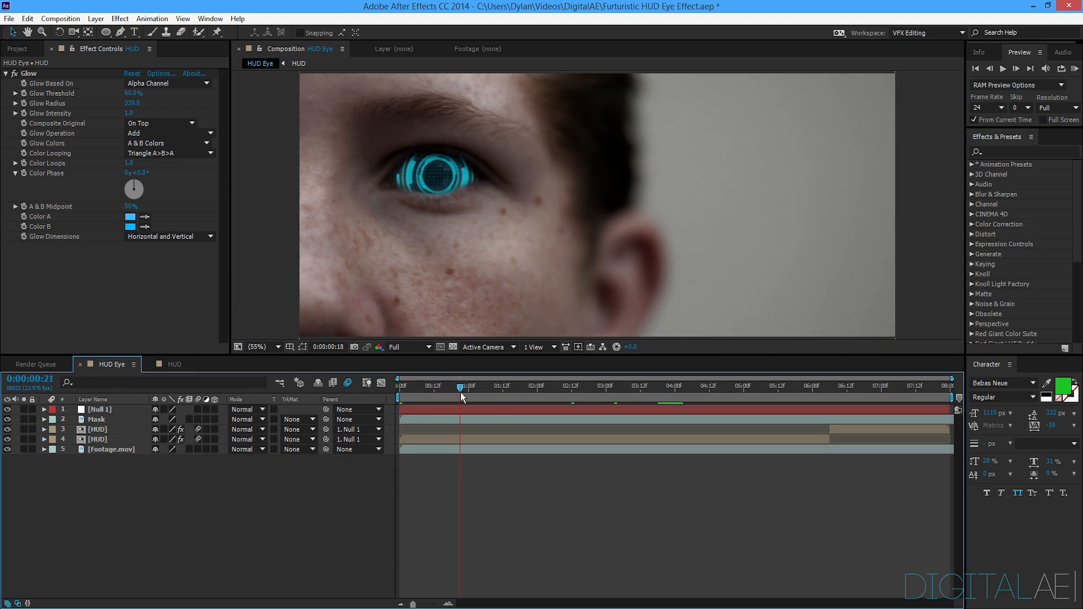
scroll(435, 204, up, 4)
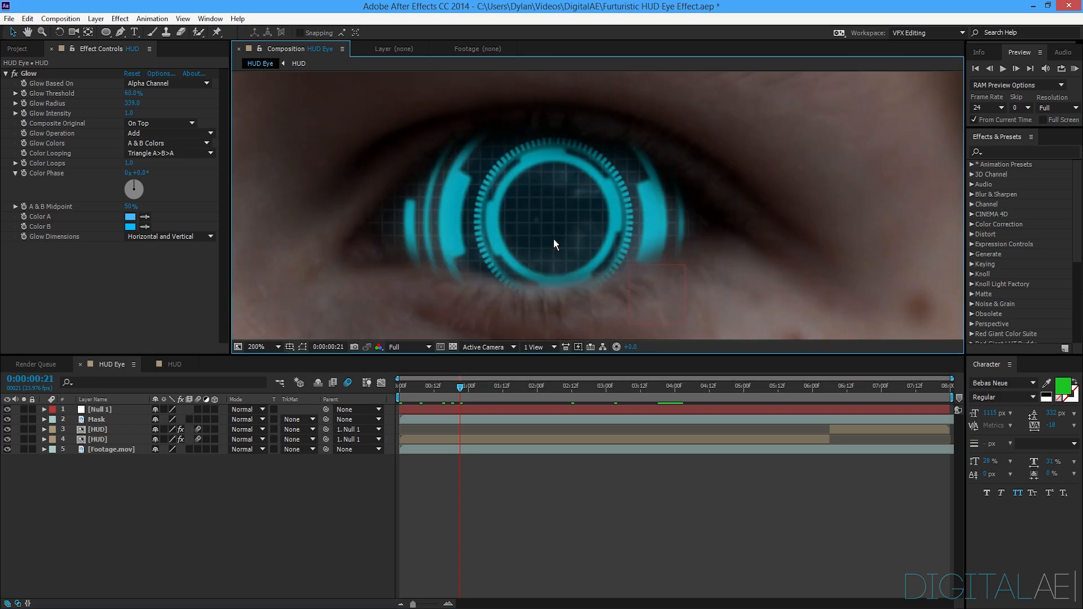
key(v)
drag(504, 159, 456, 191)
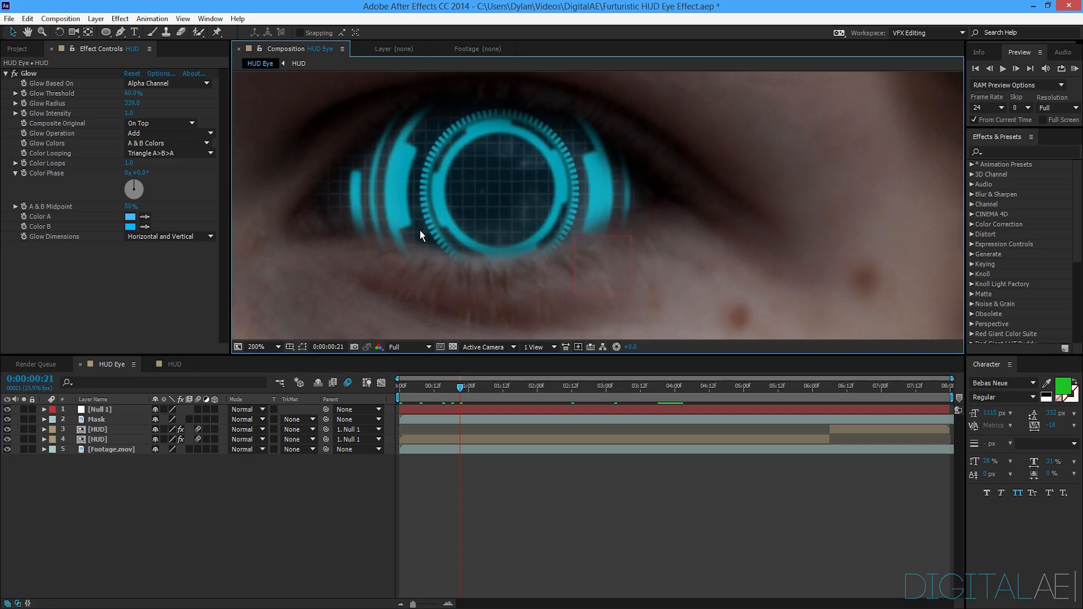
drag(495, 190, 511, 214)
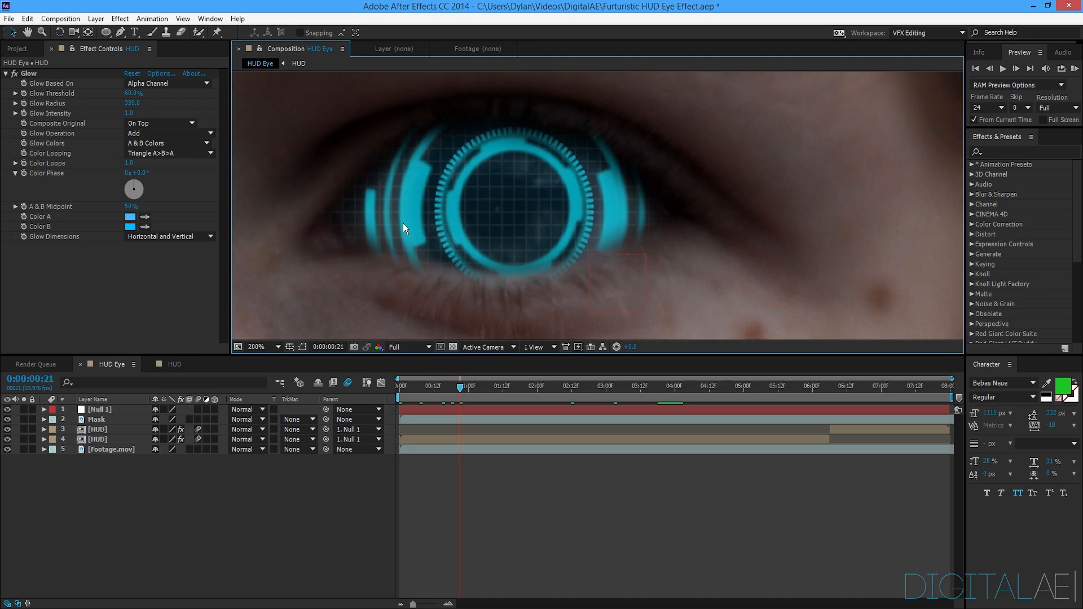
scroll(446, 254, down, 4)
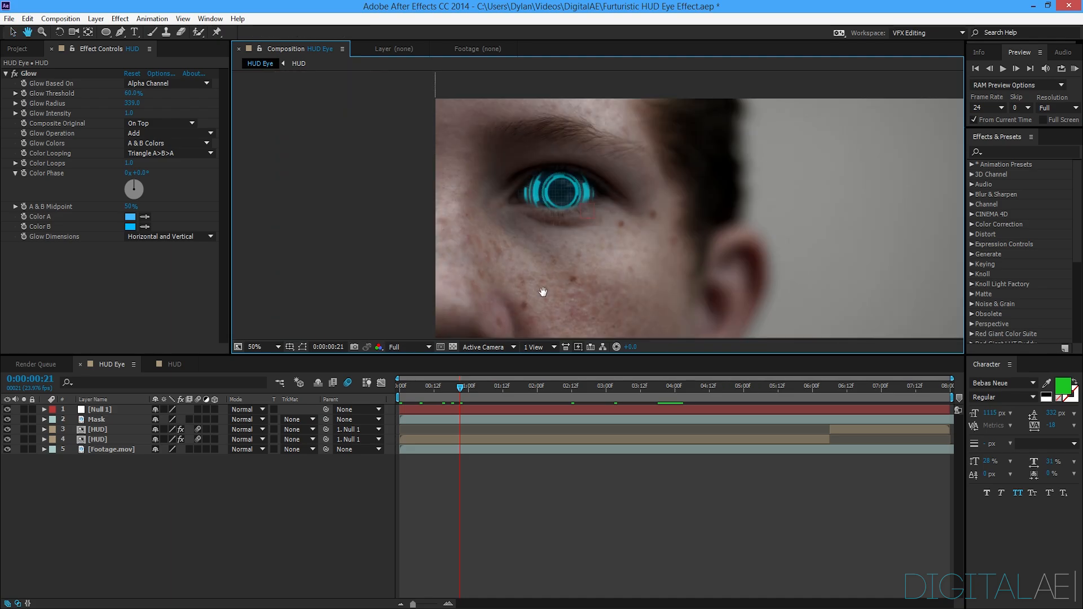
click(262, 348)
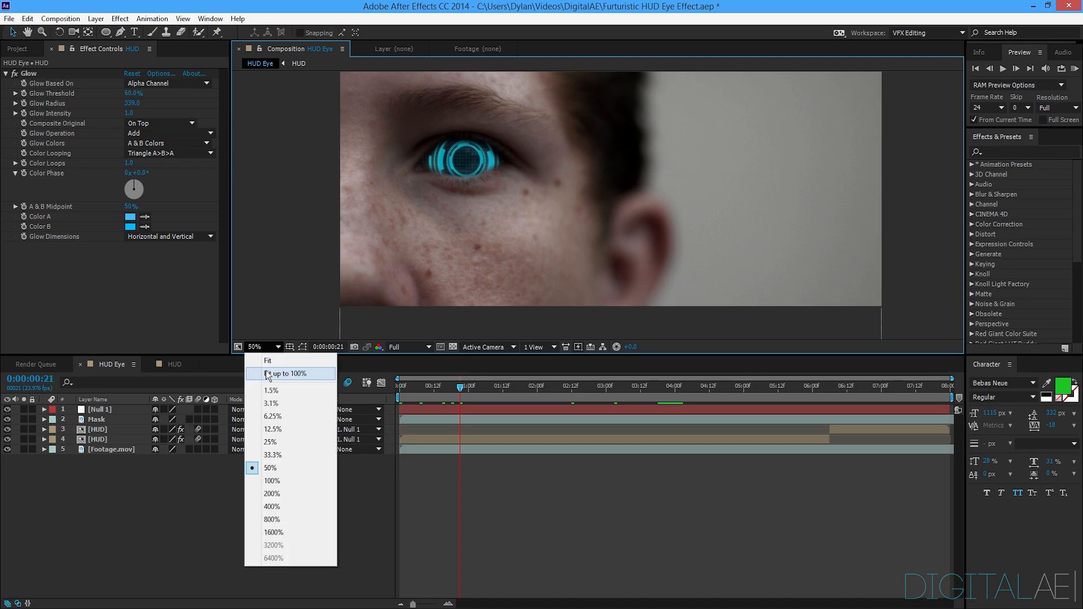
click(269, 372)
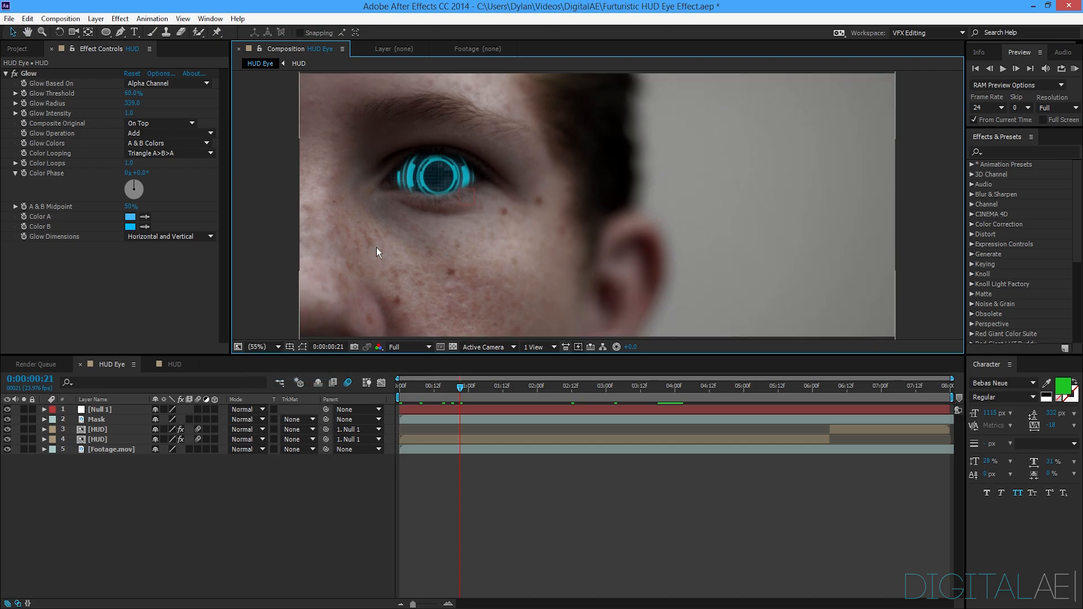